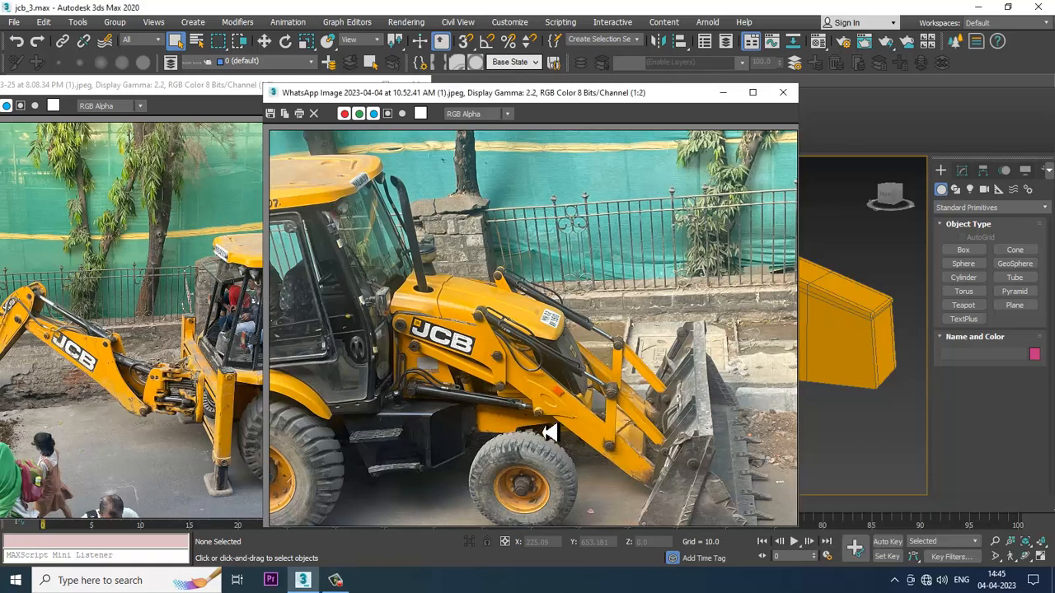
# Step: Move the front loader reference photo aside to uncover the model and close the other reference image
pyautogui.moveTo(508, 97); pyautogui.dragTo(326, 58)
pyautogui.click(182, 89)
pyautogui.click(416, 84)
pyautogui.keyDown('alt'); pyautogui.moveTo(825, 317); pyautogui.dragTo(824, 278, button='middle'); pyautogui.keyUp('alt')
pyautogui.scroll(4, 732, 318)
pyautogui.scroll(-4, 811, 316)
pyautogui.keyDown('alt'); pyautogui.moveTo(811, 316); pyautogui.dragTo(734, 259, button='middle'); pyautogui.keyUp('alt')
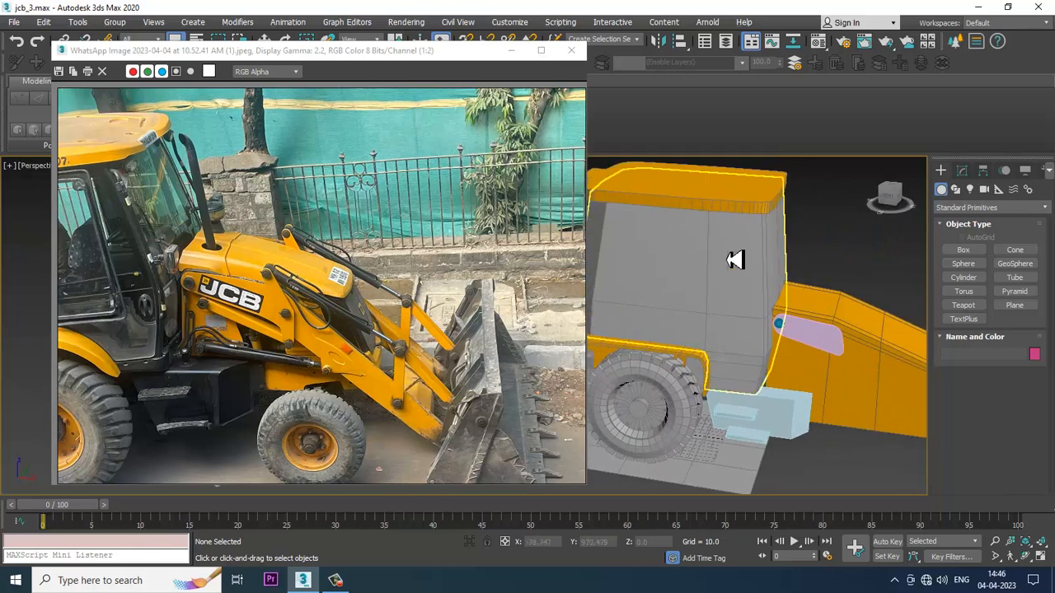
# Step: Examine the cab body and its vertices against the loader reference photo
pyautogui.click(743, 271)
pyautogui.scroll(-2, 811, 275)
pyautogui.keyDown('alt'); pyautogui.moveTo(812, 275); pyautogui.dragTo(775, 251, button='middle'); pyautogui.keyUp('alt')
pyautogui.press('1')
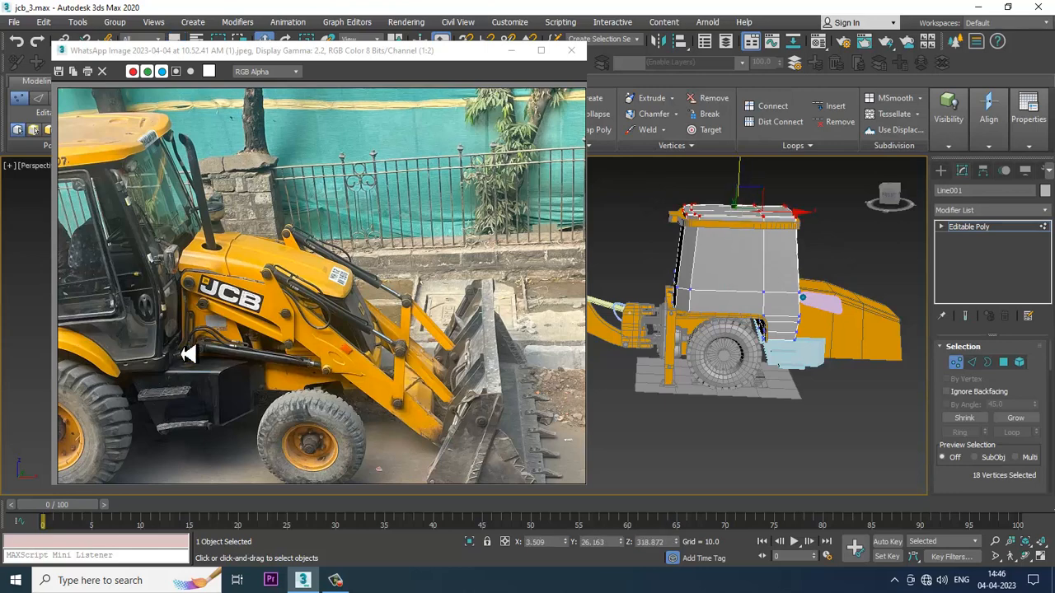
pyautogui.click(188, 354)
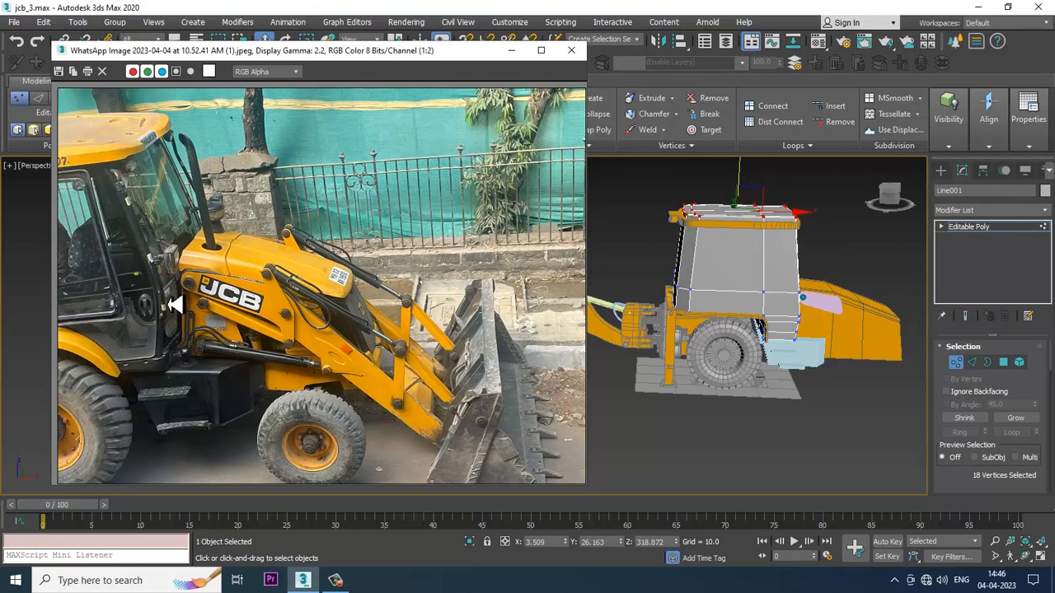
pyautogui.scroll(-1, 175, 305)
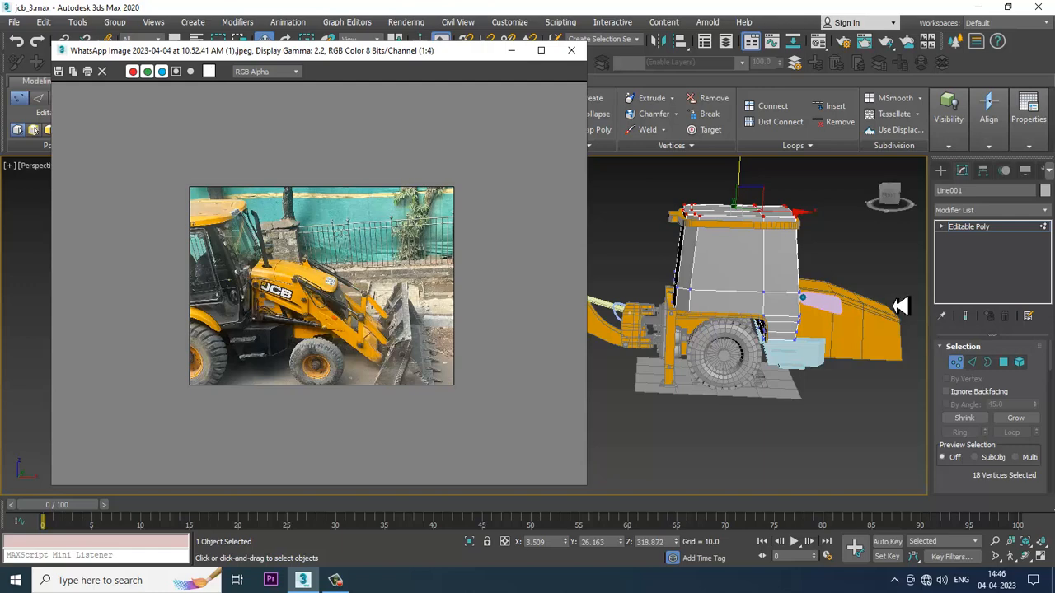
pyautogui.scroll(3, 790, 302)
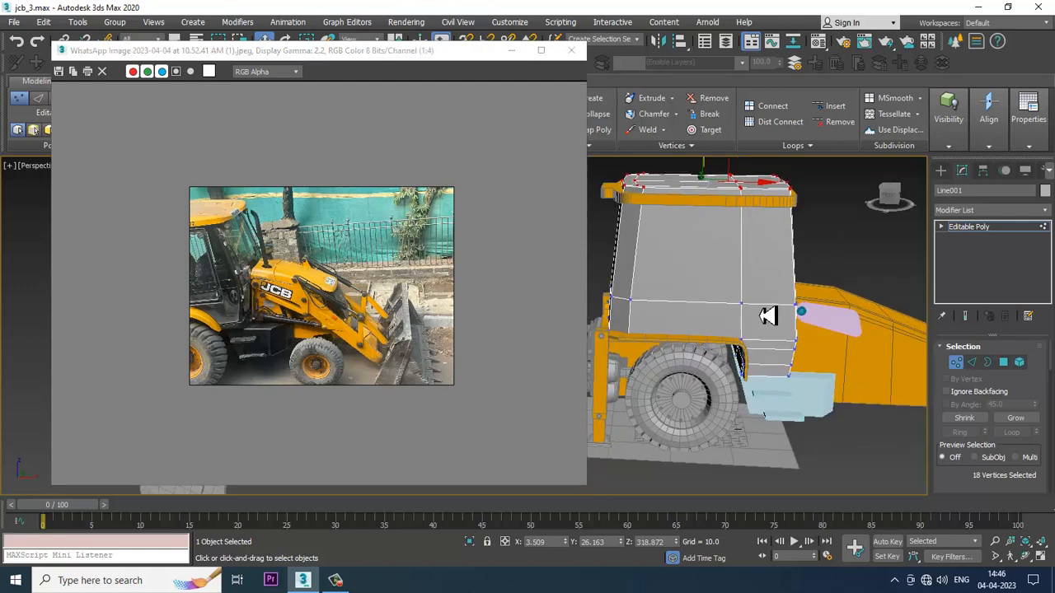
pyautogui.keyDown('alt'); pyautogui.moveTo(825, 267); pyautogui.dragTo(791, 255, button='middle'); pyautogui.keyUp('alt')
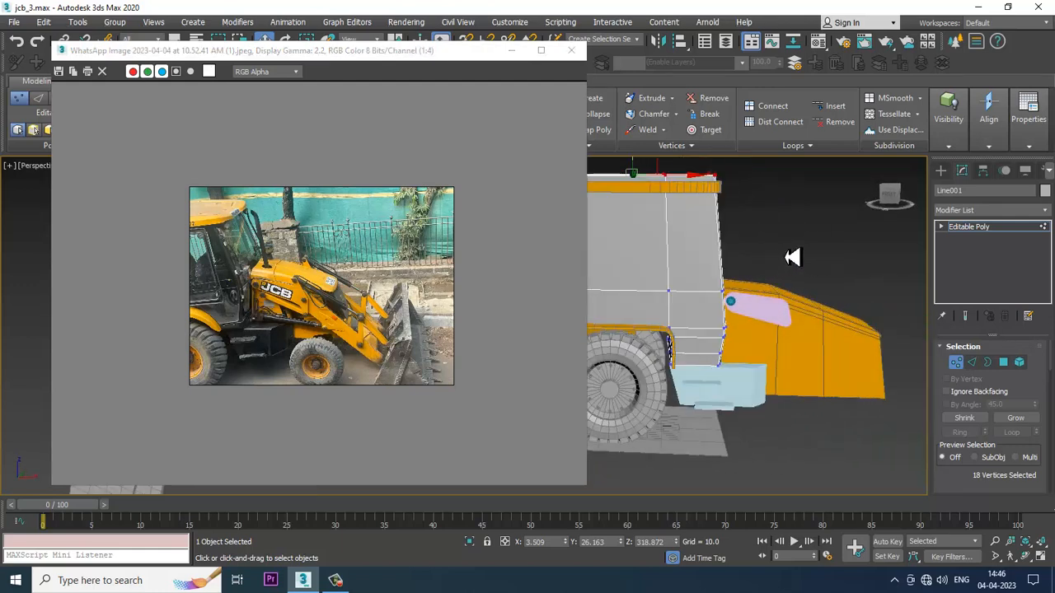
pyautogui.click(993, 228)
pyautogui.keyDown('alt'); pyautogui.moveTo(646, 240); pyautogui.dragTo(673, 281, button='middle'); pyautogui.keyUp('alt')
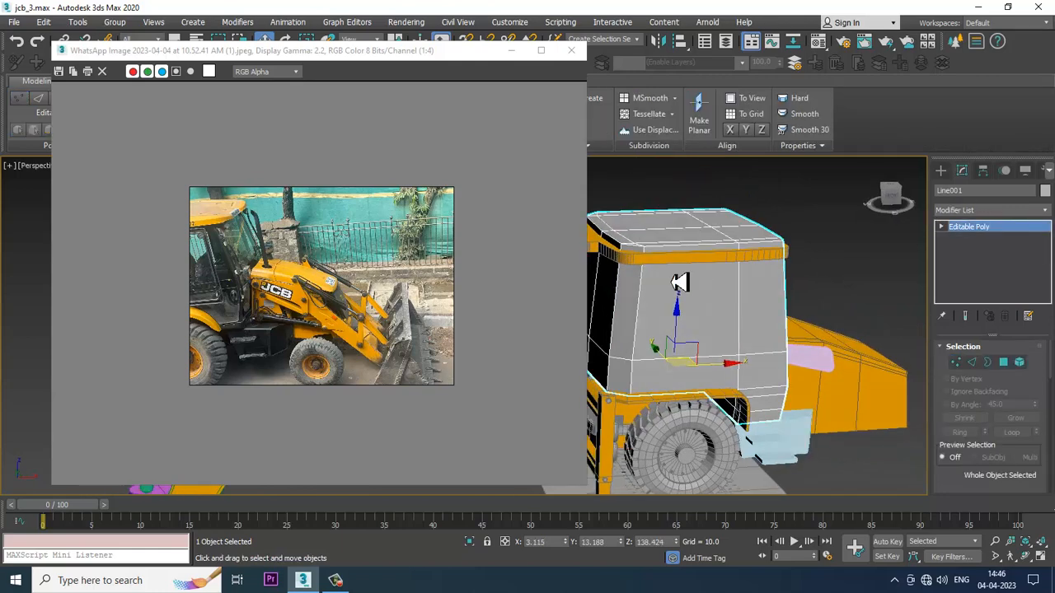
pyautogui.click(674, 262)
pyautogui.moveTo(653, 216); pyautogui.dragTo(655, 200)
pyautogui.scroll(-4, 658, 205)
pyautogui.moveTo(710, 292); pyautogui.dragTo(804, 283, button='middle')
pyautogui.scroll(5, 832, 284)
# Step: Select the orange hood body, show it in a maximized Front view, and enlarge the reference photo to 1:1
pyautogui.click(809, 323)
pyautogui.scroll(2, 803, 325)
pyautogui.scroll(2, 370, 328)
pyautogui.hotkey('alt', 'w')
pyautogui.hotkey('alt', 'w')
pyautogui.scroll(-2, 806, 285)
pyautogui.scroll(4, 770, 272)
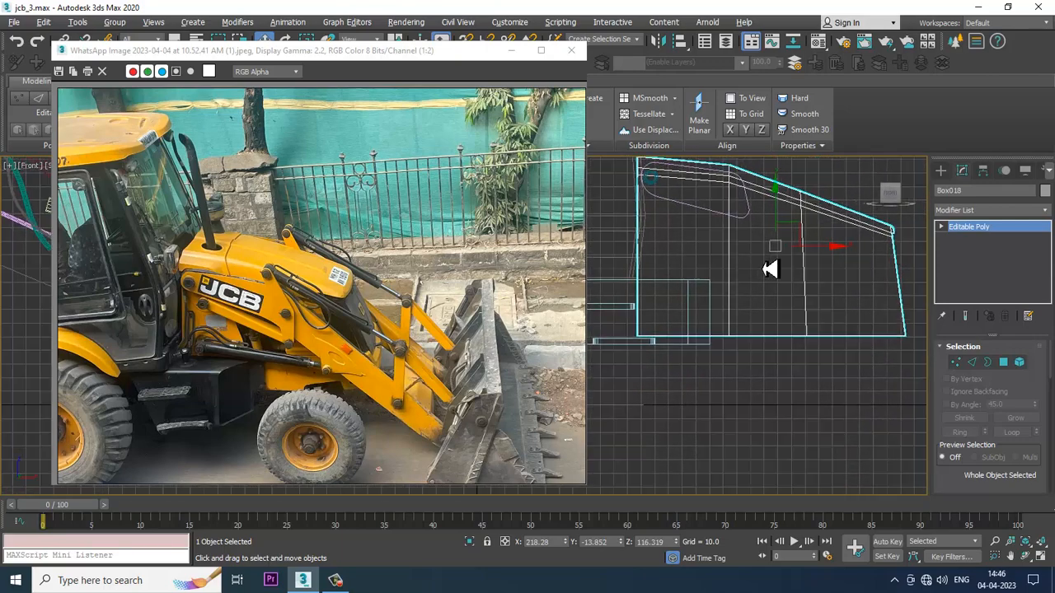
pyautogui.scroll(1, 271, 362)
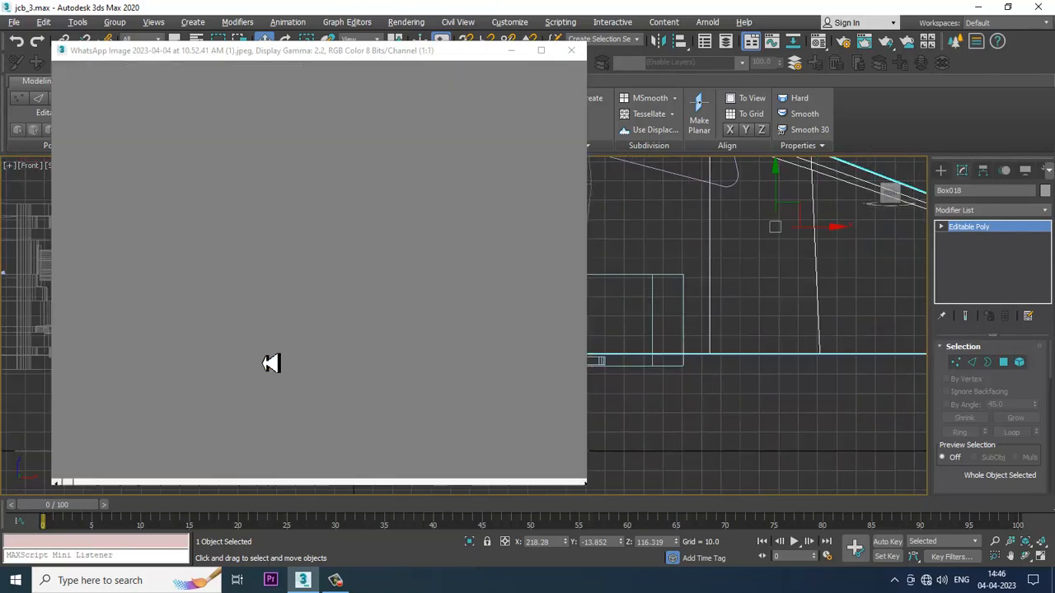
pyautogui.moveTo(695, 276); pyautogui.dragTo(766, 309, button='middle')
pyautogui.scroll(-2, 754, 294)
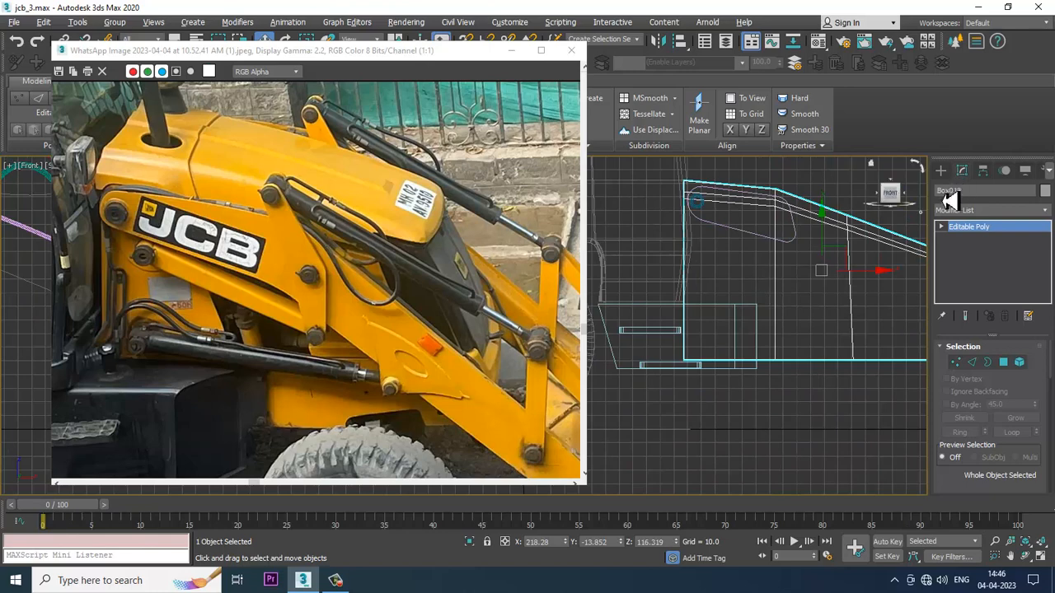
# Step: Draw a closed four-point line over the hood's rear side, from its bottom edge up to the pink side plate
pyautogui.click(941, 169)
pyautogui.click(955, 189)
pyautogui.click(956, 257)
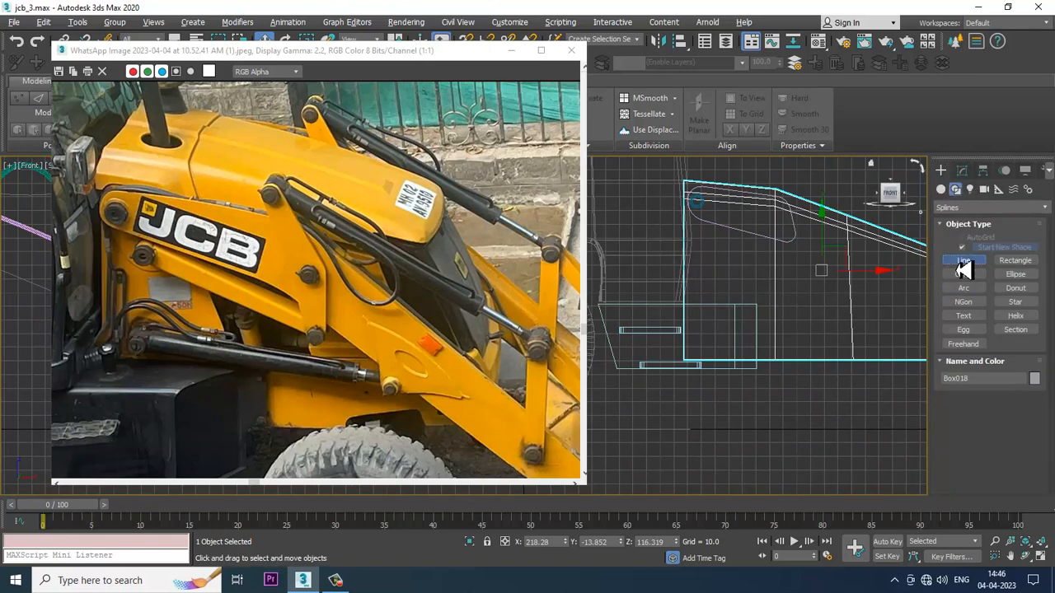
pyautogui.moveTo(813, 347); pyautogui.dragTo(839, 350, button='middle')
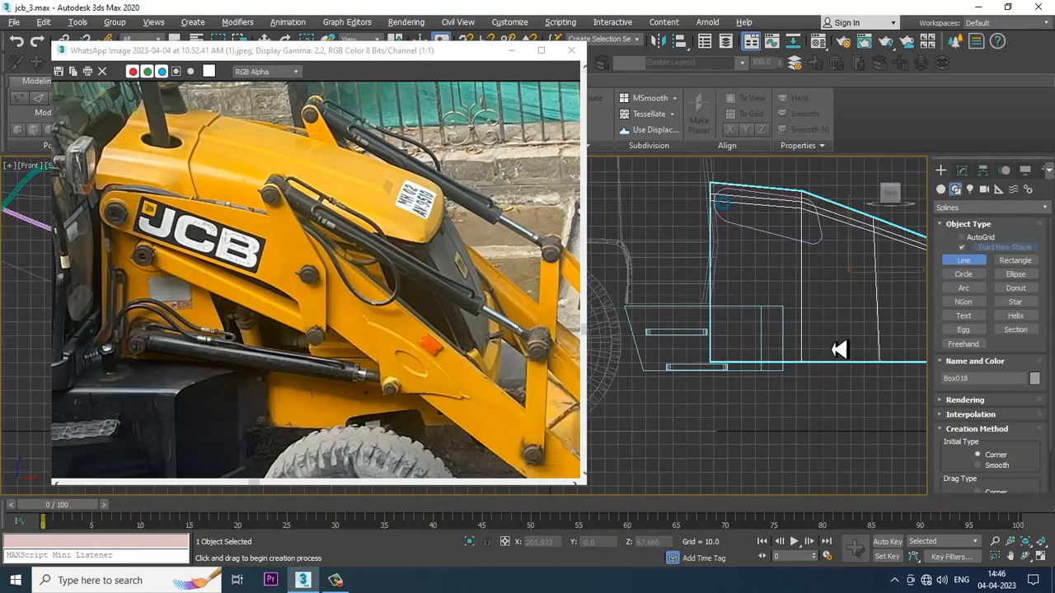
pyautogui.click(713, 361)
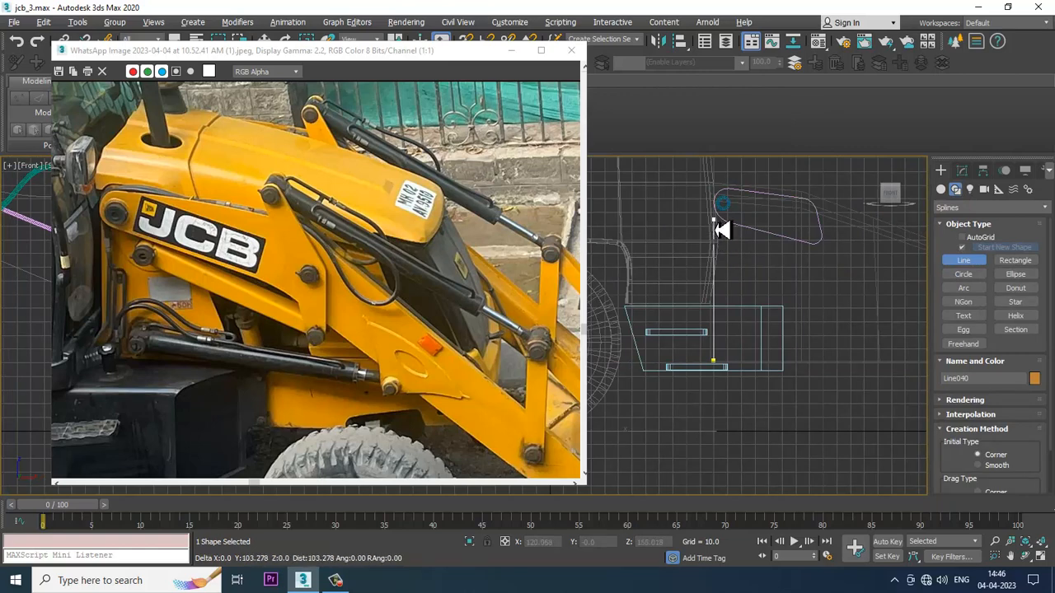
pyautogui.click(714, 211)
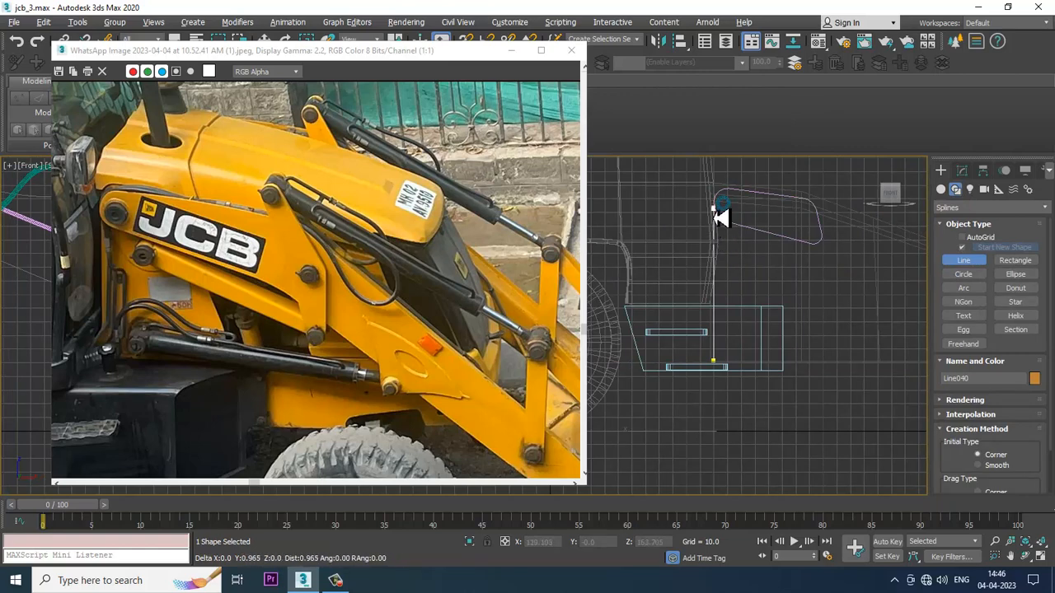
pyautogui.click(800, 237)
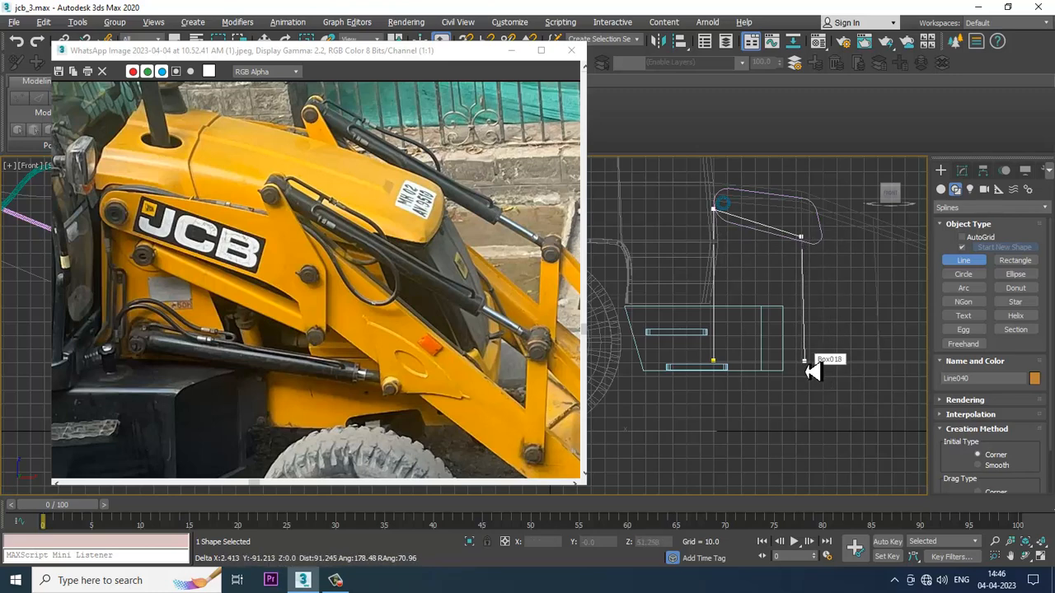
pyautogui.click(804, 360)
pyautogui.click(713, 361)
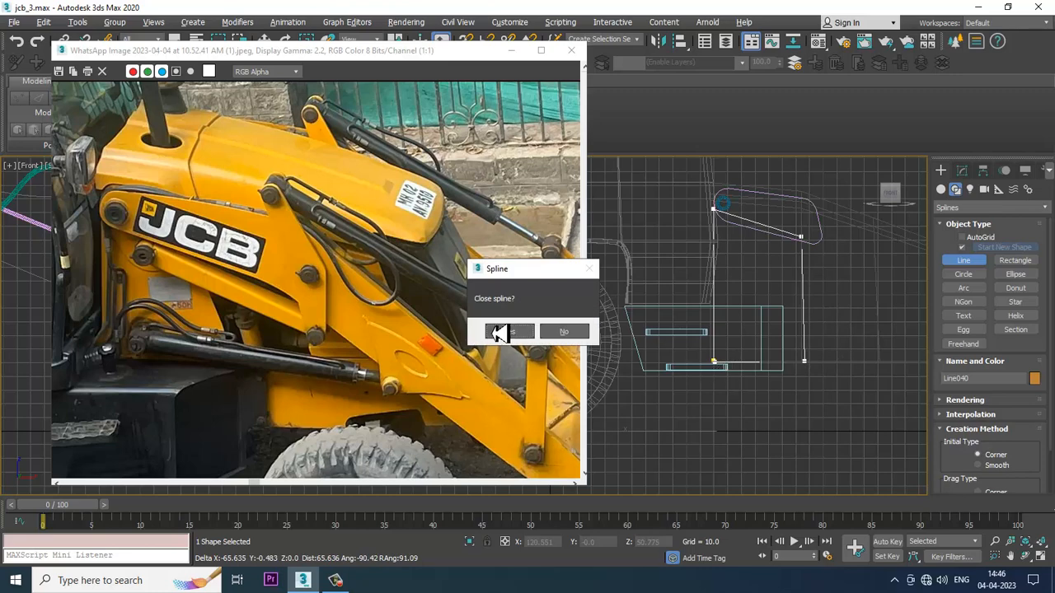
pyautogui.click(497, 332)
# Step: Extrude the closed line by 1.0 and move it along Y out to the hood's side
pyautogui.press('p')
pyautogui.moveTo(737, 412)
pyautogui.keyDown('alt'); pyautogui.mouseDown(button='middle')
pyautogui.moveTo(836, 426)
pyautogui.moveTo(802, 385)
pyautogui.moveTo(855, 370)
pyautogui.mouseUp(button='middle'); pyautogui.keyUp('alt')
pyautogui.click(961, 169)
pyautogui.click(987, 225)
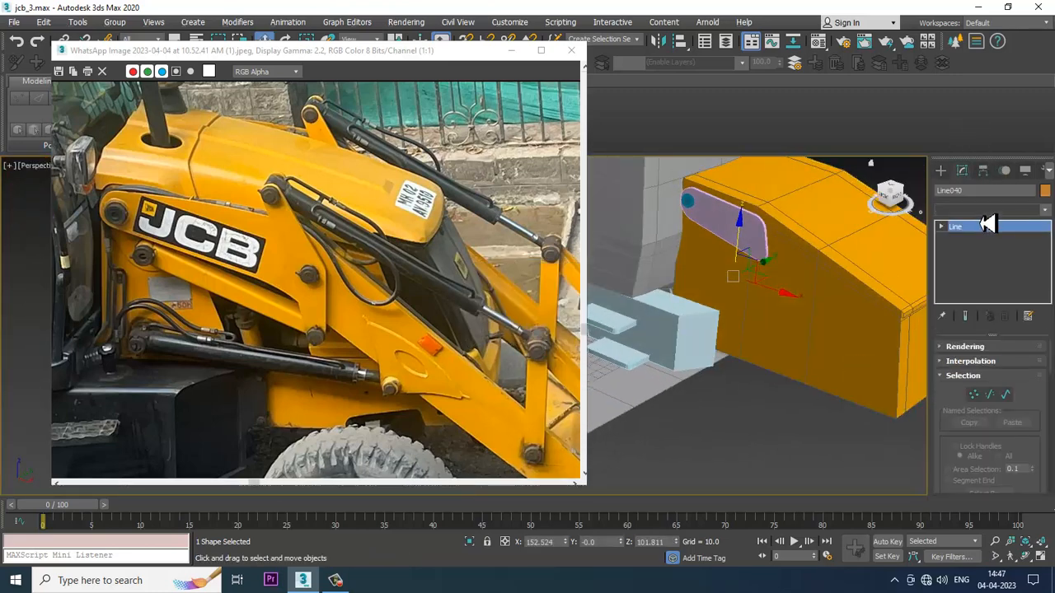
pyautogui.click(993, 210)
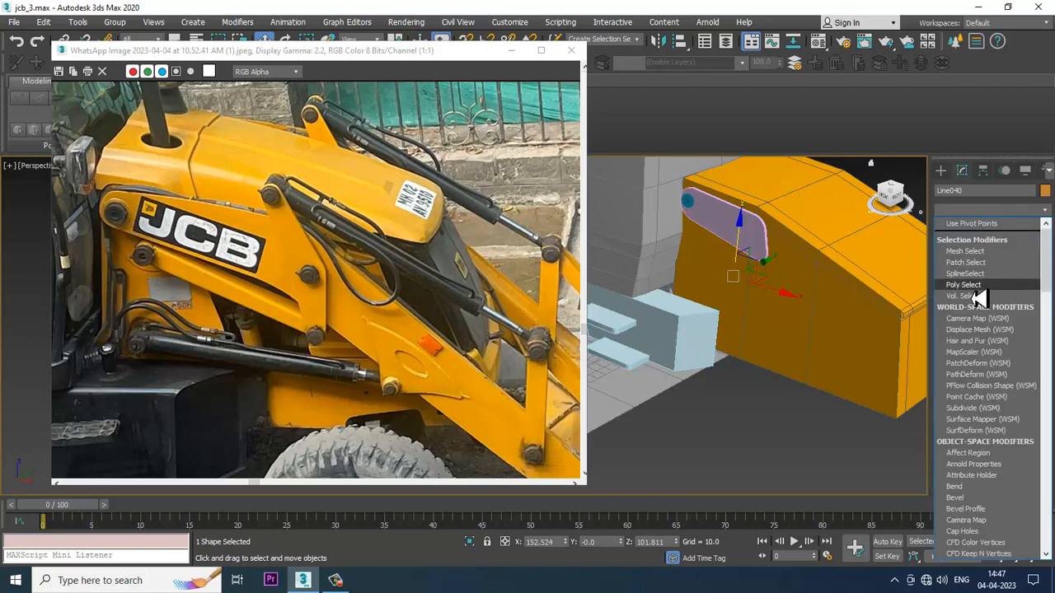
pyautogui.write('ex')
pyautogui.press('Return')
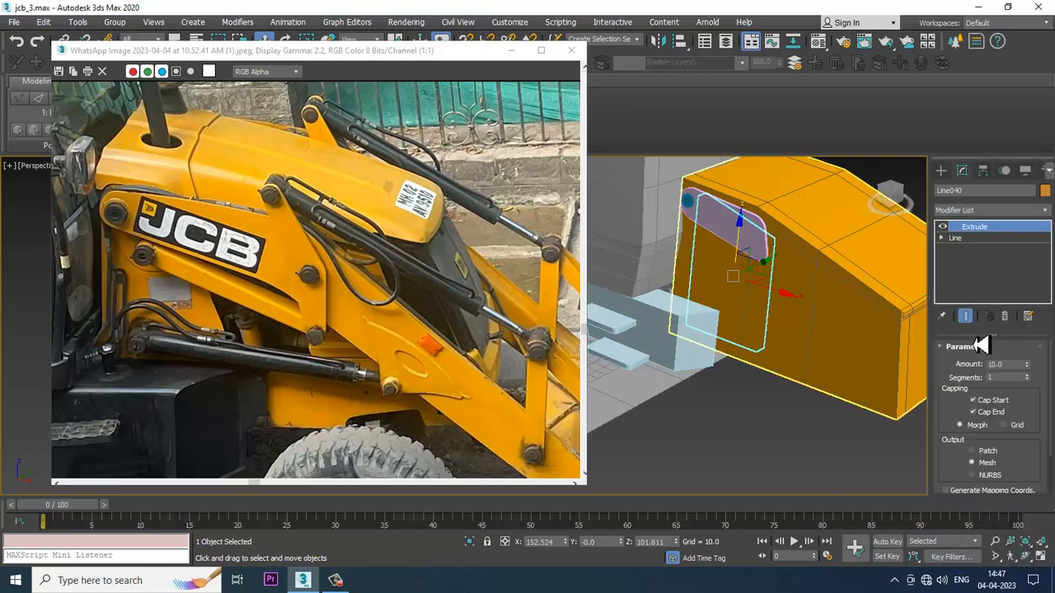
pyautogui.moveTo(770, 271); pyautogui.dragTo(754, 280)
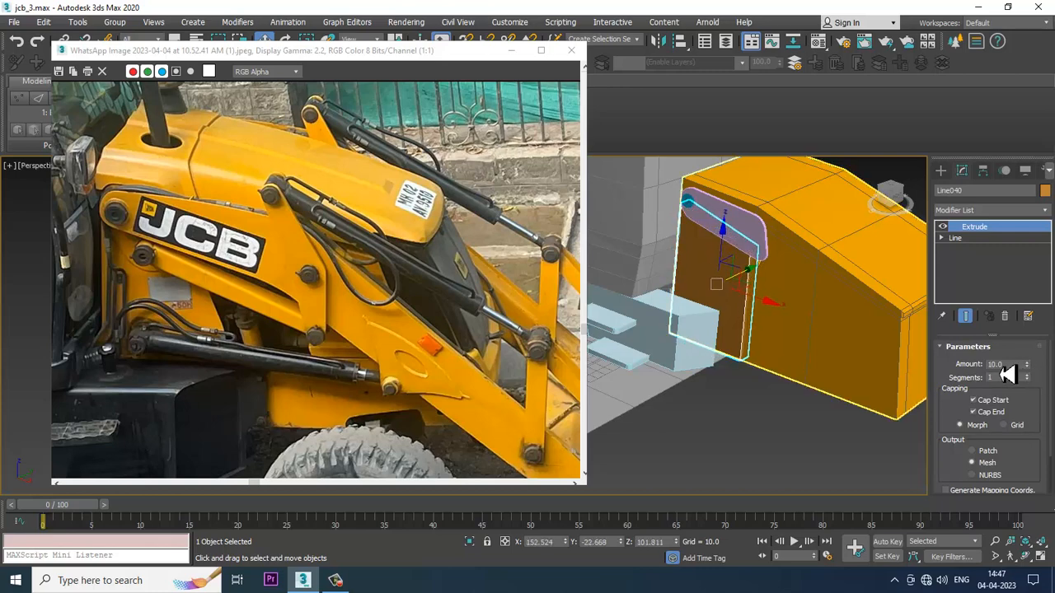
pyautogui.press('Return')
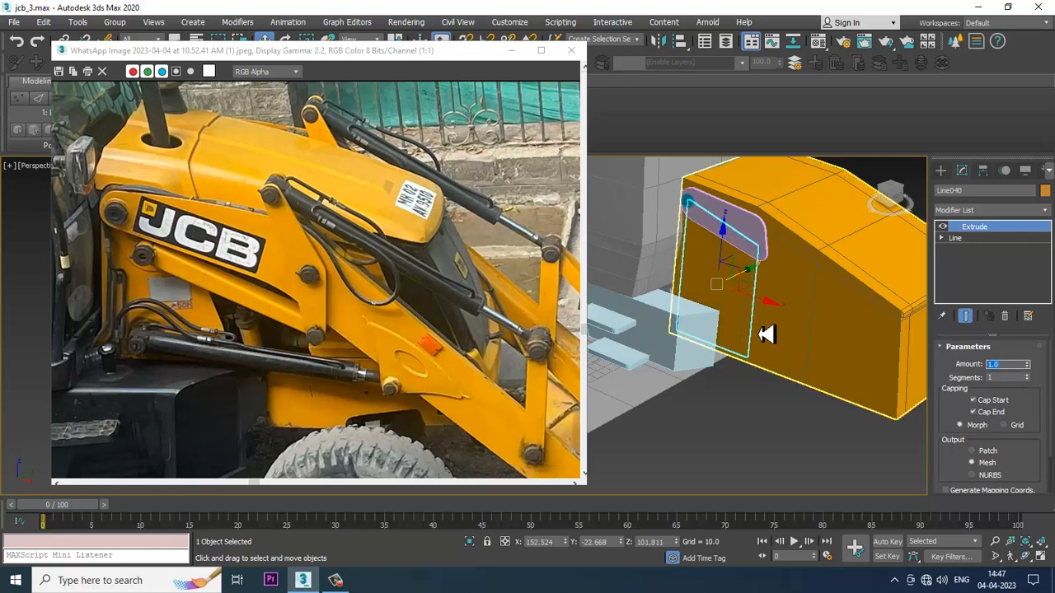
# Step: Fine-tune the panel's position along Y against the hood's side face and slightly adjust its extrusion amount
pyautogui.scroll(3, 767, 333)
pyautogui.moveTo(744, 283); pyautogui.dragTo(739, 275)
pyautogui.scroll(5, 742, 277)
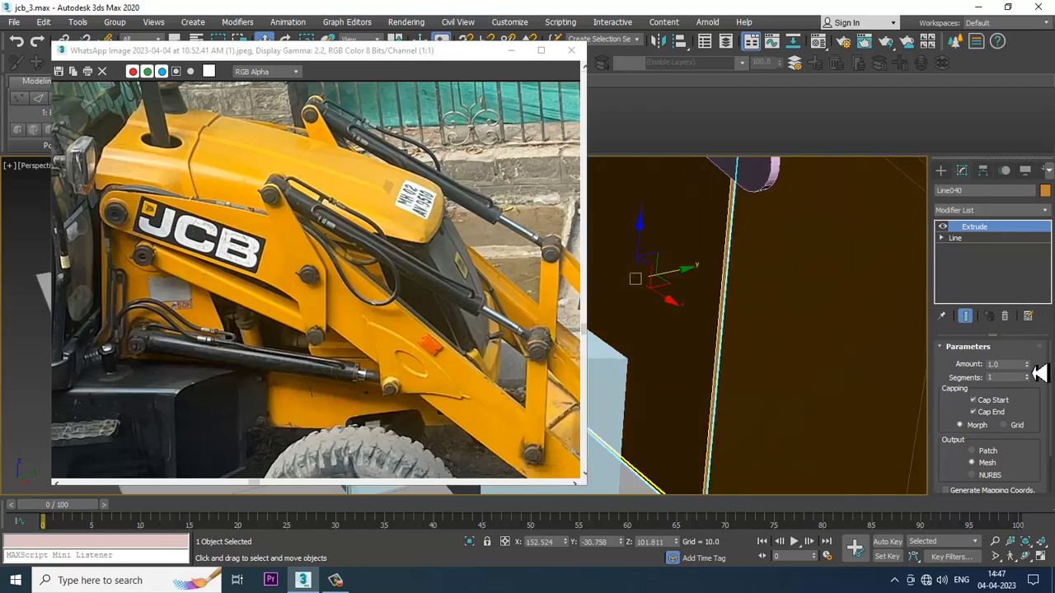
pyautogui.click(1026, 363)
pyautogui.moveTo(673, 272); pyautogui.dragTo(678, 273)
pyautogui.scroll(-4, 687, 281)
pyautogui.keyDown('alt'); pyautogui.moveTo(725, 281); pyautogui.dragTo(787, 282, button='middle'); pyautogui.keyUp('alt')
# Step: Move the reference photo off the modeling tools and insert a lengthwise Swift Loop across the hood's side near mid-height
pyautogui.click(787, 282)
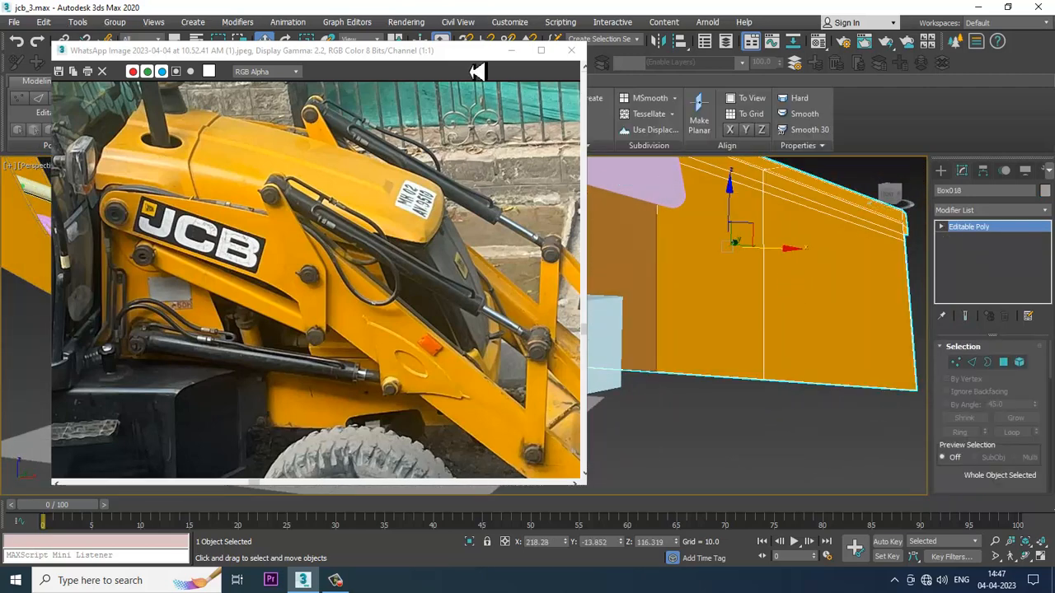
pyautogui.moveTo(478, 71); pyautogui.dragTo(293, 157)
pyautogui.click(472, 98)
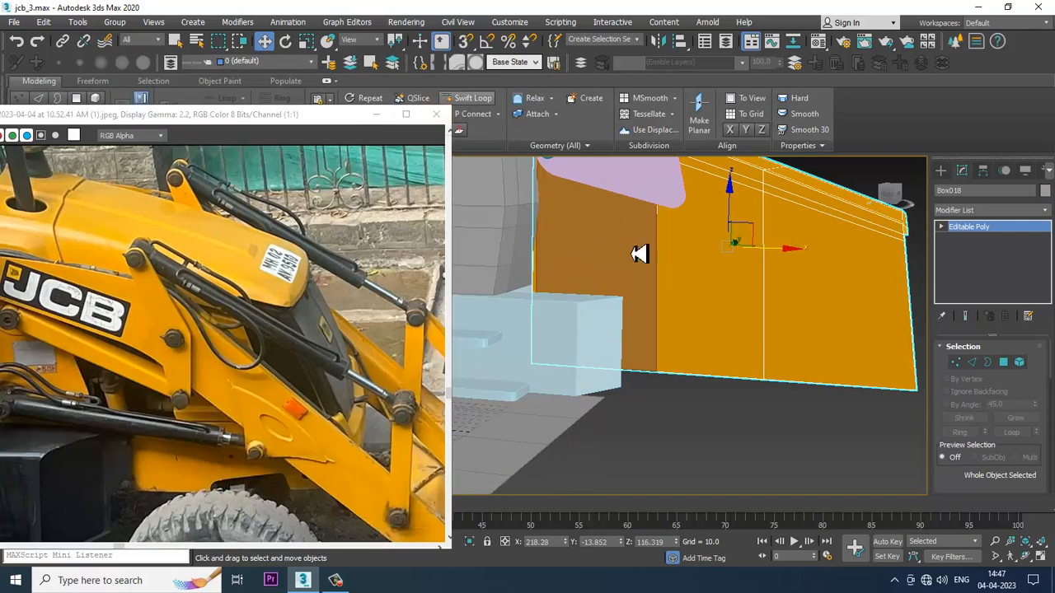
pyautogui.click(782, 306)
# Step: Scale the new lengthwise edge loop along Z to flatten it
pyautogui.press('r')
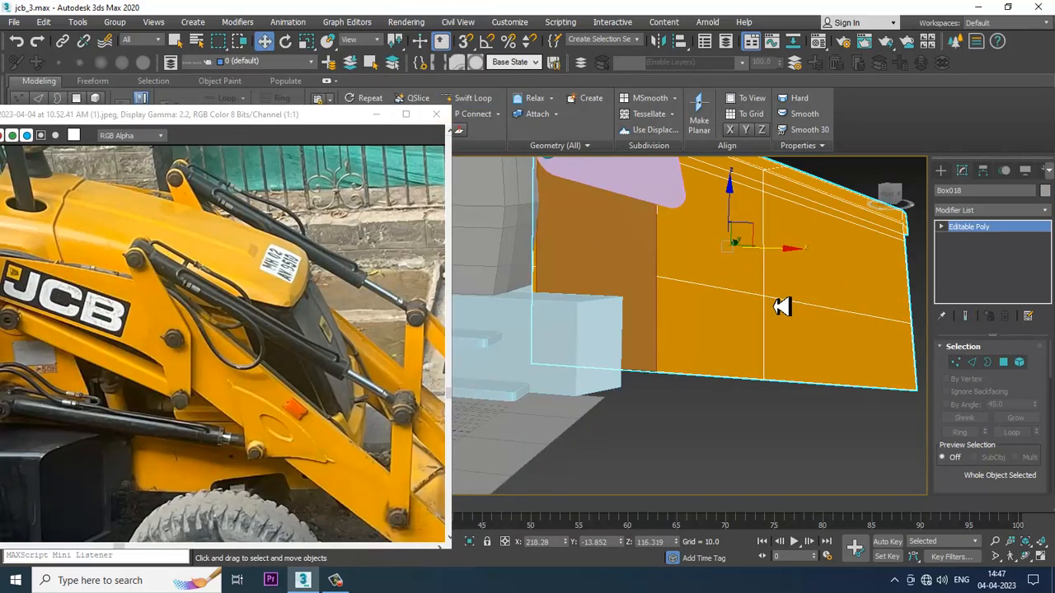
pyautogui.press('2')
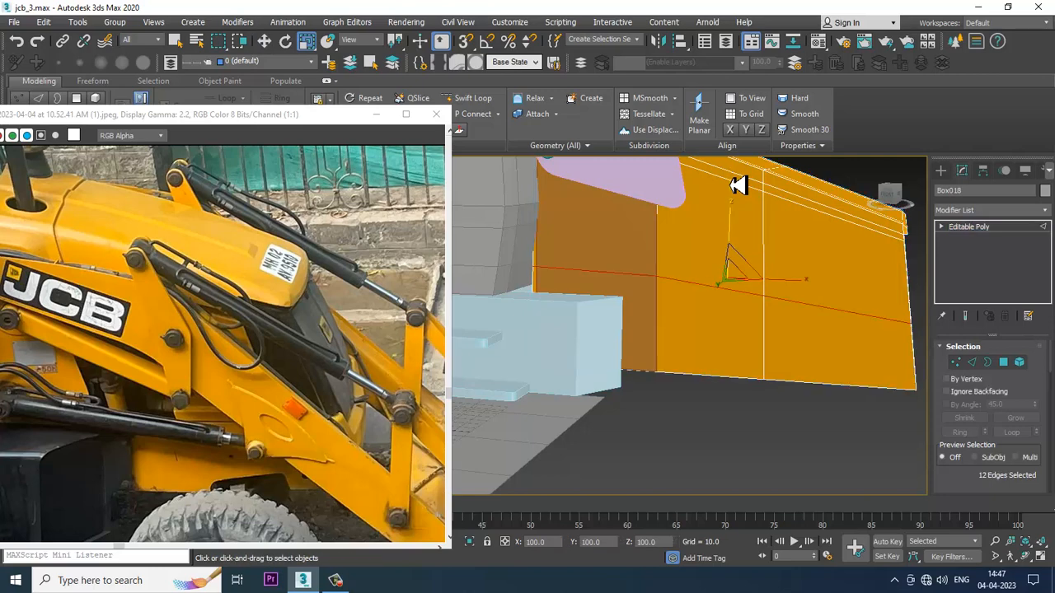
pyautogui.moveTo(738, 221); pyautogui.dragTo(770, 432)
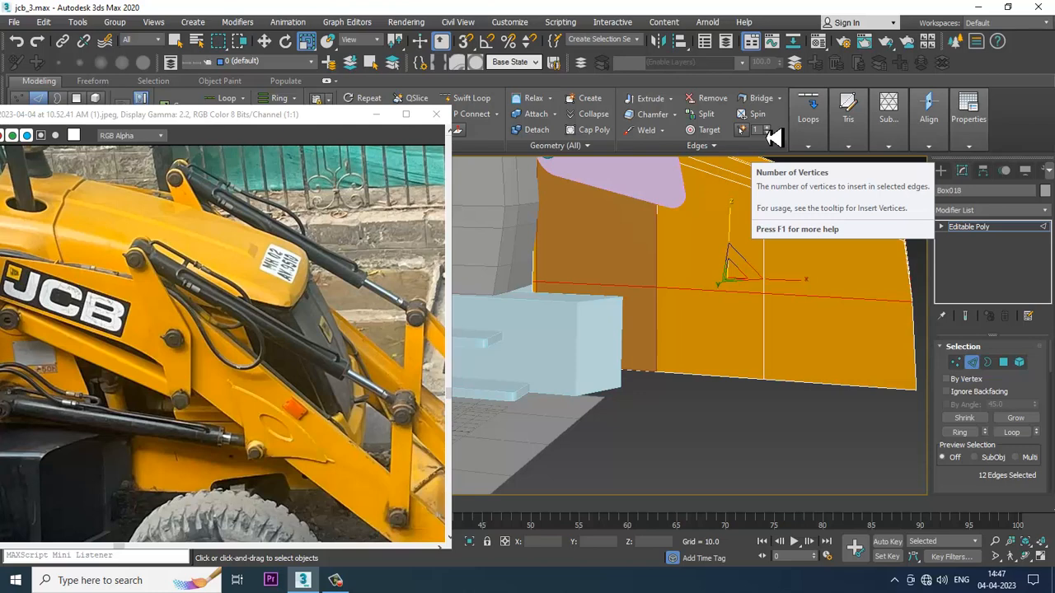
pyautogui.click(335, 580)
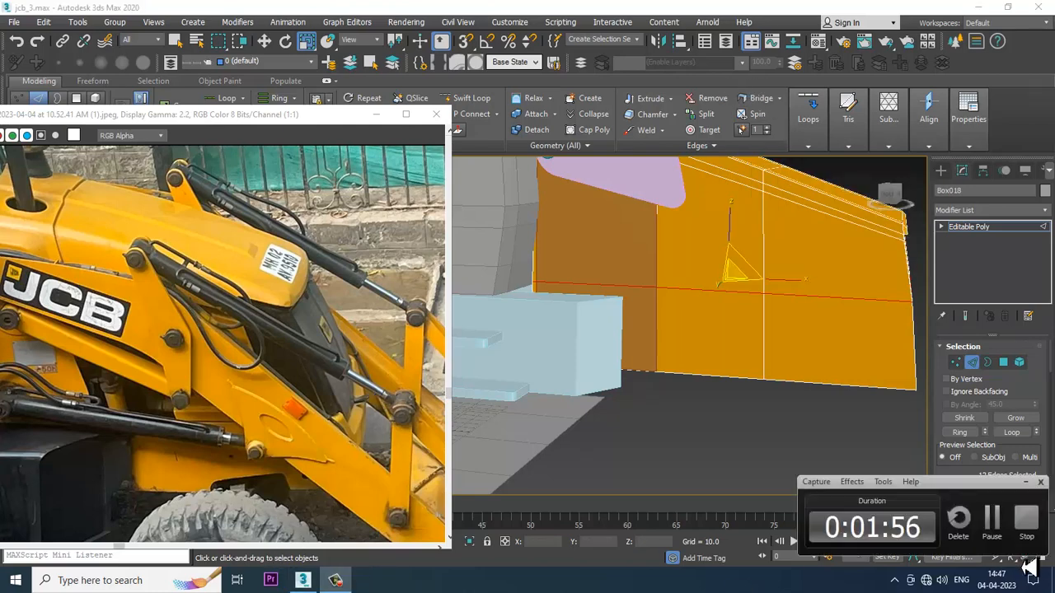
pyautogui.click(993, 521)
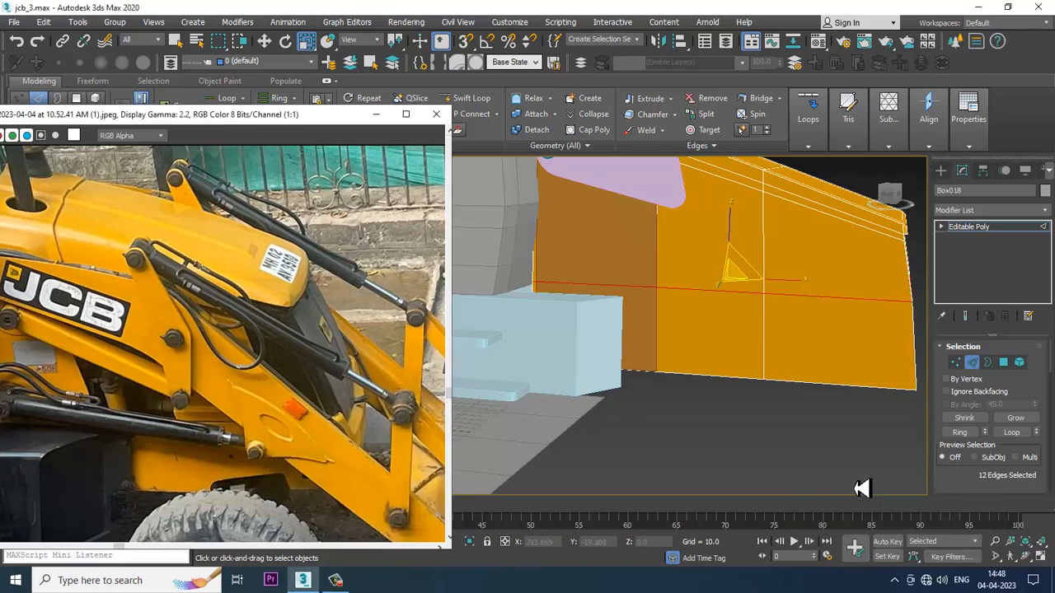
# Step: Insert a second lengthwise Swift Loop across the hood's side, between the flattened loop and the upper bevel edges
pyautogui.keyDown('alt'); pyautogui.moveTo(686, 343); pyautogui.dragTo(489, 300, button='middle'); pyautogui.keyUp('alt')
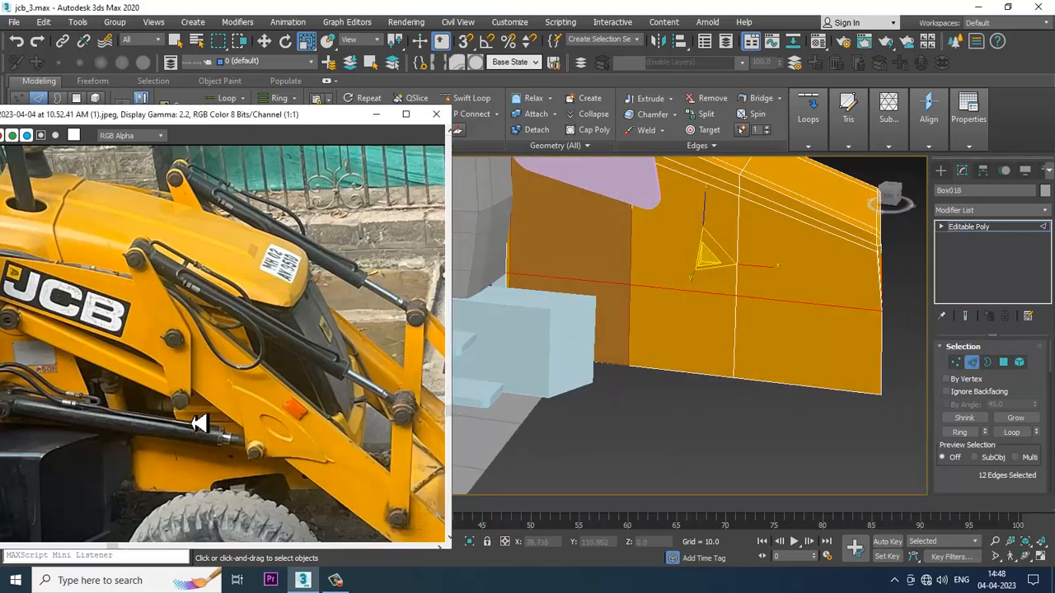
pyautogui.scroll(1, 203, 424)
pyautogui.scroll(3, 674, 271)
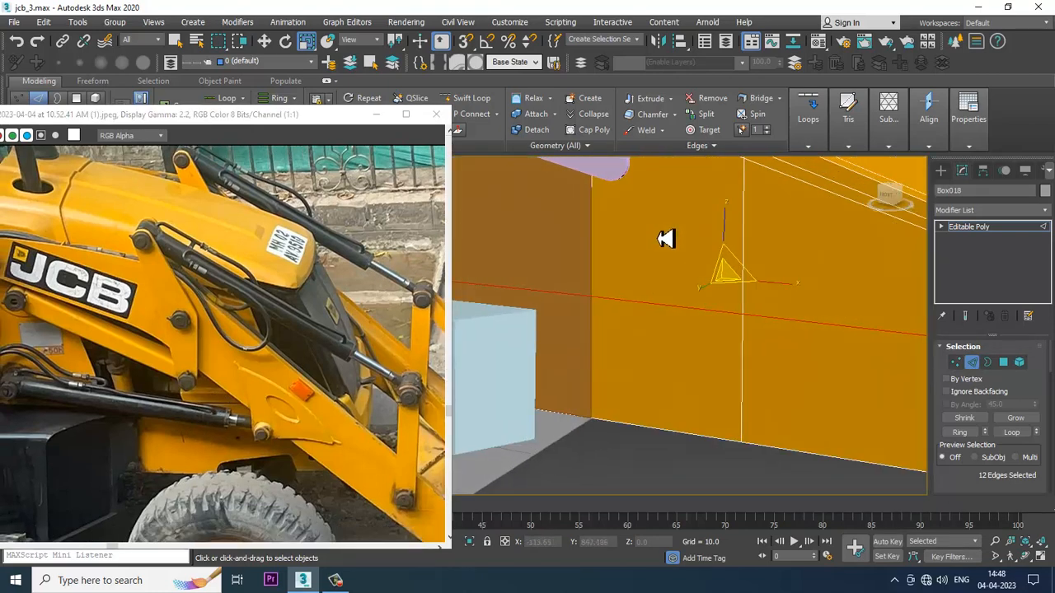
pyautogui.keyDown('alt'); pyautogui.moveTo(666, 239); pyautogui.dragTo(722, 255, button='middle'); pyautogui.keyUp('alt')
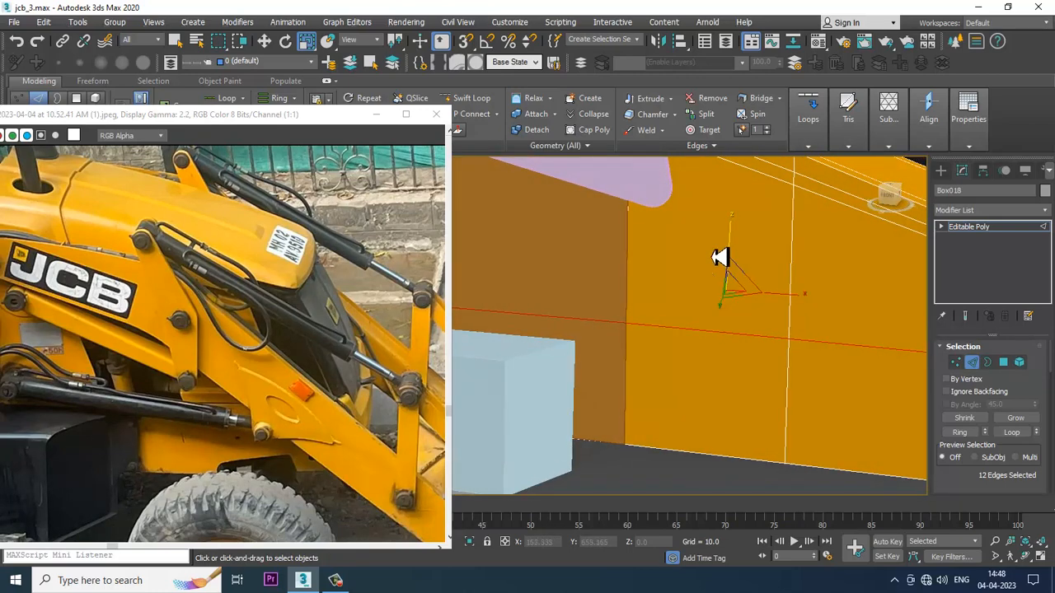
pyautogui.click(466, 99)
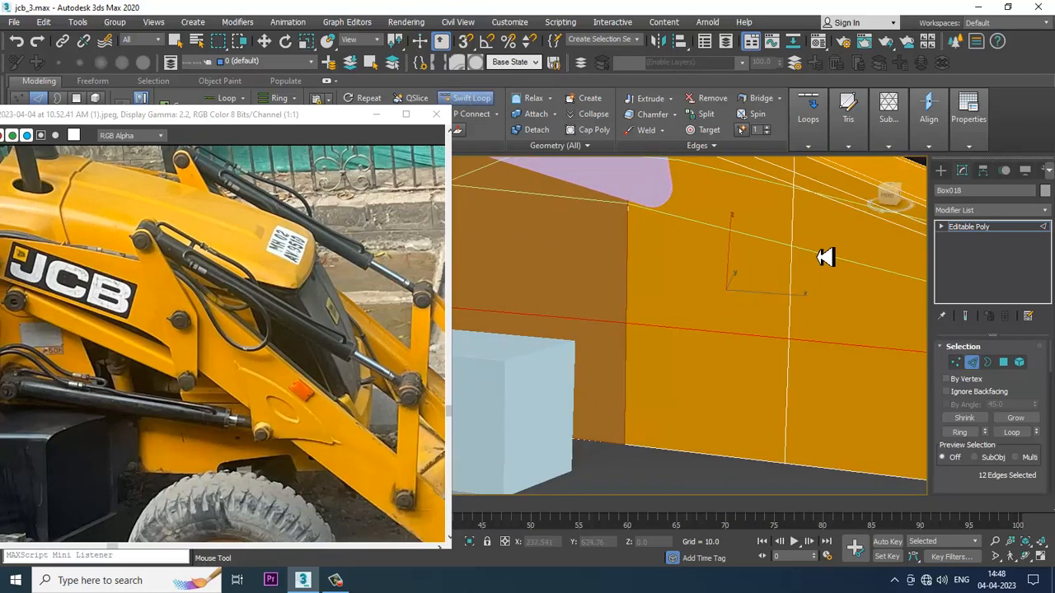
pyautogui.scroll(-2, 788, 254)
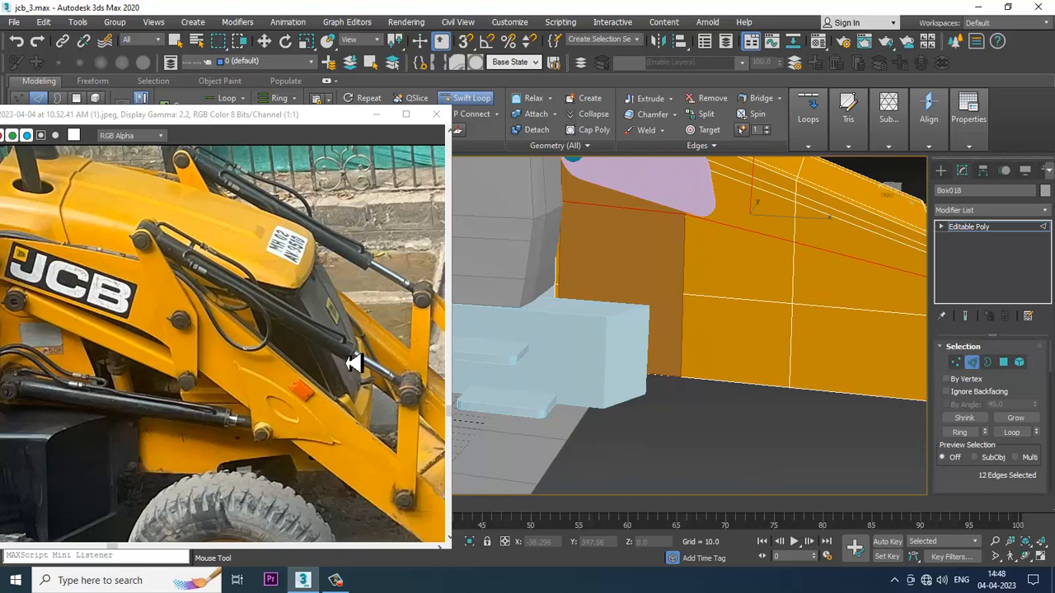
pyautogui.rightClick(772, 251)
pyautogui.scroll(-2, 772, 251)
pyautogui.moveTo(738, 249); pyautogui.dragTo(735, 253, button='middle')
pyautogui.scroll(3, 735, 253)
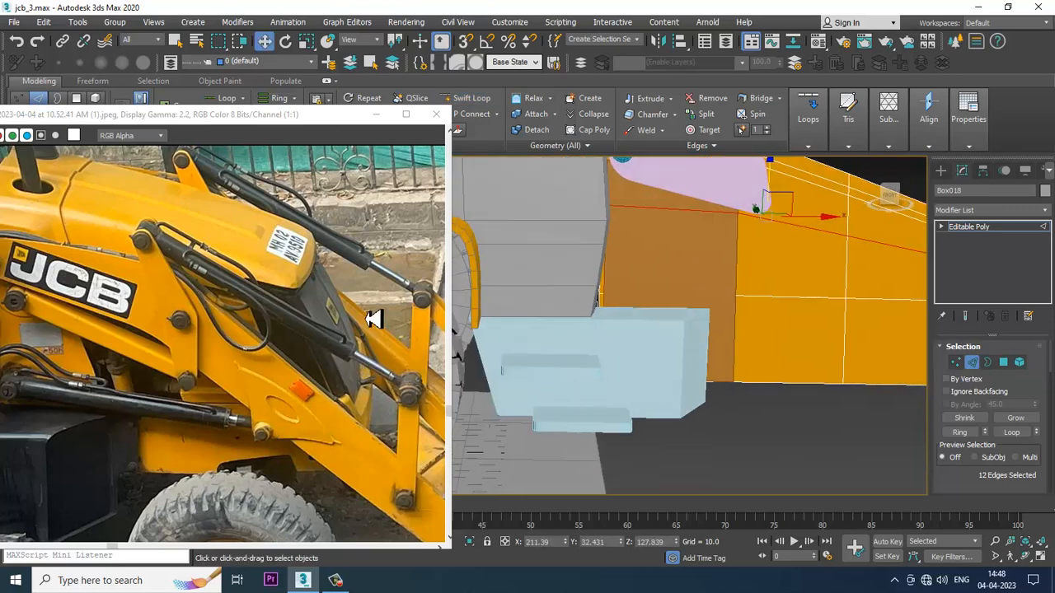
# Step: Finish editing the hood's edges and switch to the front view of the hood after repositioning the reference photo
pyautogui.click(1006, 227)
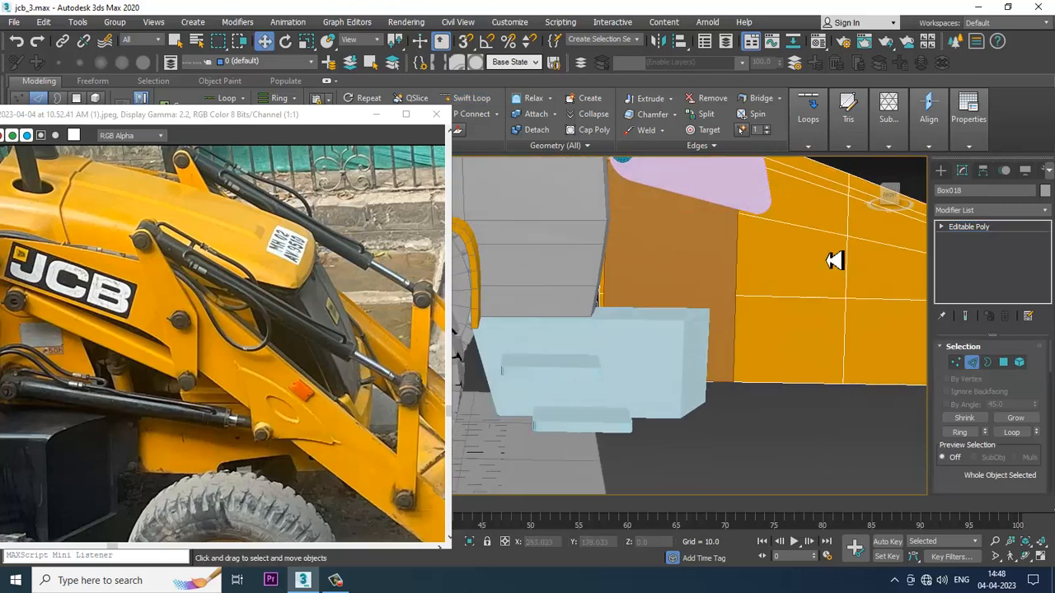
pyautogui.moveTo(154, 83); pyautogui.dragTo(160, 77)
pyautogui.moveTo(770, 336); pyautogui.dragTo(771, 317, button='middle')
pyautogui.scroll(-5, 771, 317)
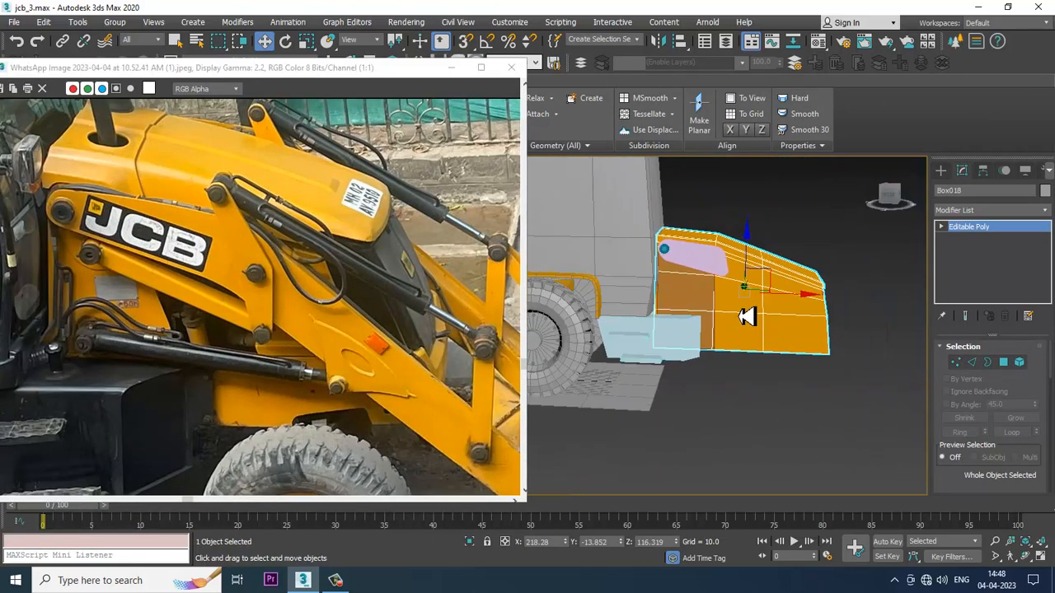
pyautogui.hotkey('alt', 'w')
pyautogui.moveTo(819, 250); pyautogui.dragTo(747, 291, button='middle')
pyautogui.hotkey('alt', 'w')
# Step: Draw a closed five-point Line, a narrow outline tapering downward and about 81 units tall, over the hood's sloping front part
pyautogui.click(941, 170)
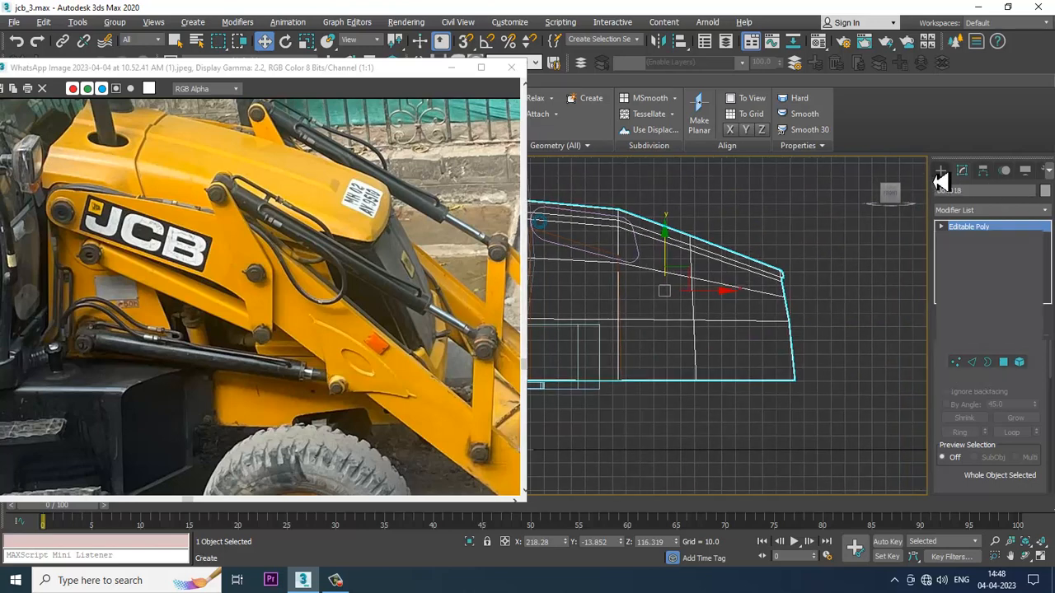
pyautogui.click(955, 189)
pyautogui.click(964, 261)
pyautogui.scroll(2, 717, 251)
pyautogui.moveTo(712, 259); pyautogui.dragTo(716, 261, button='middle')
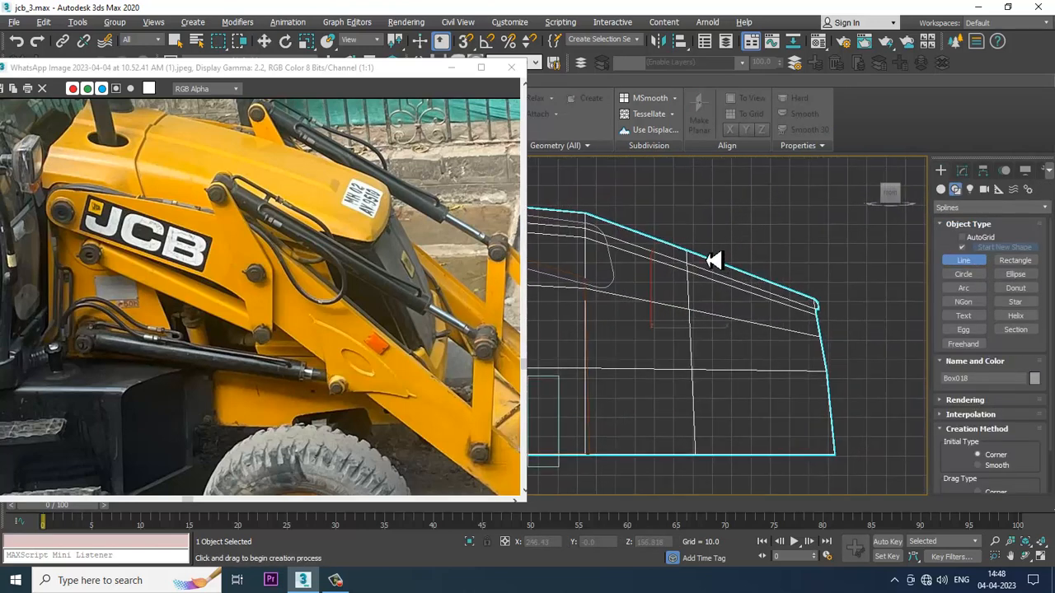
pyautogui.click(676, 214)
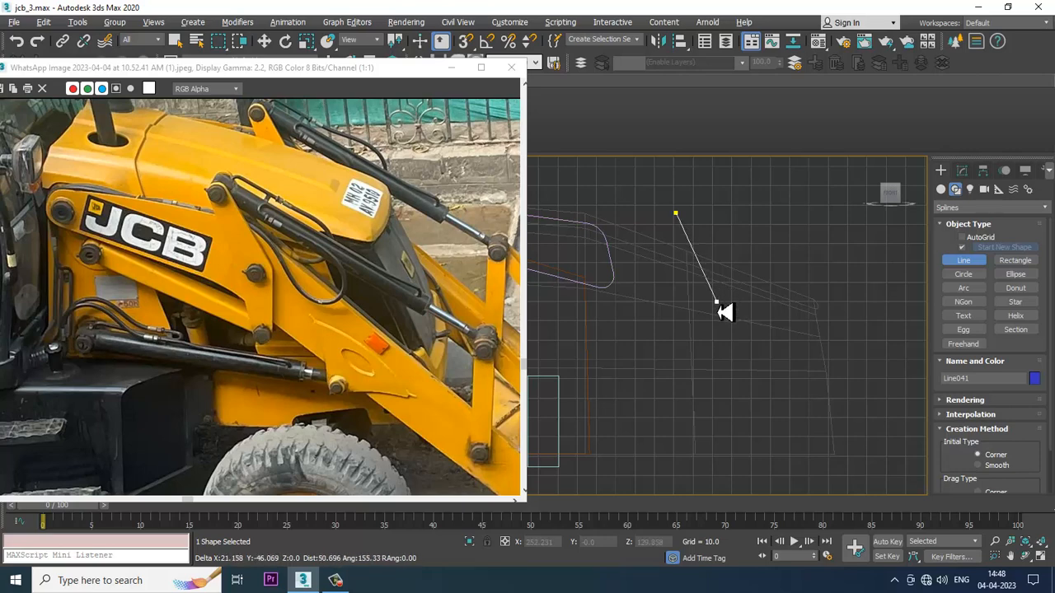
pyautogui.click(711, 298)
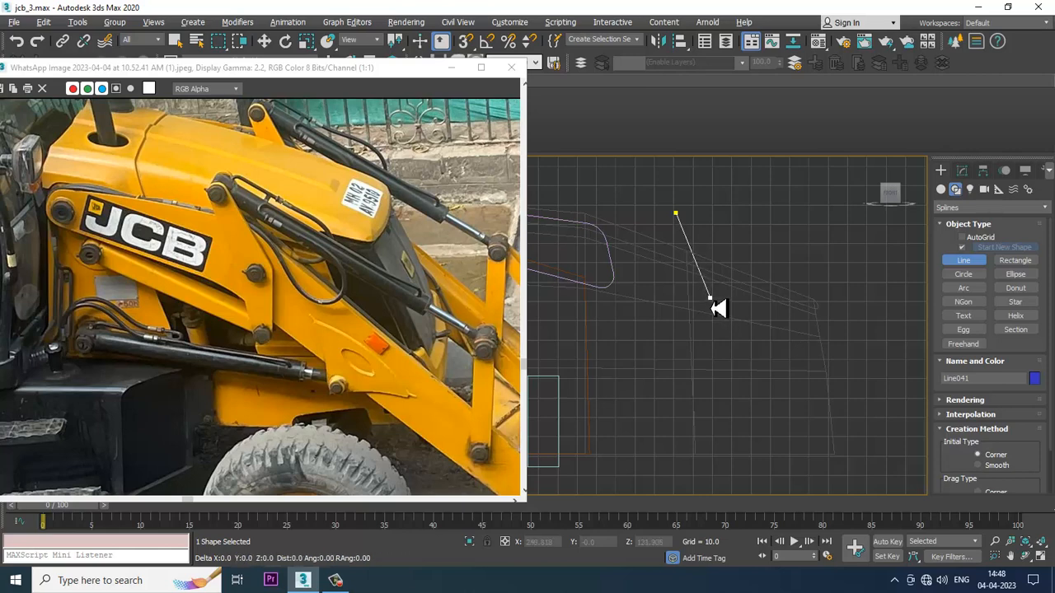
pyautogui.click(705, 370)
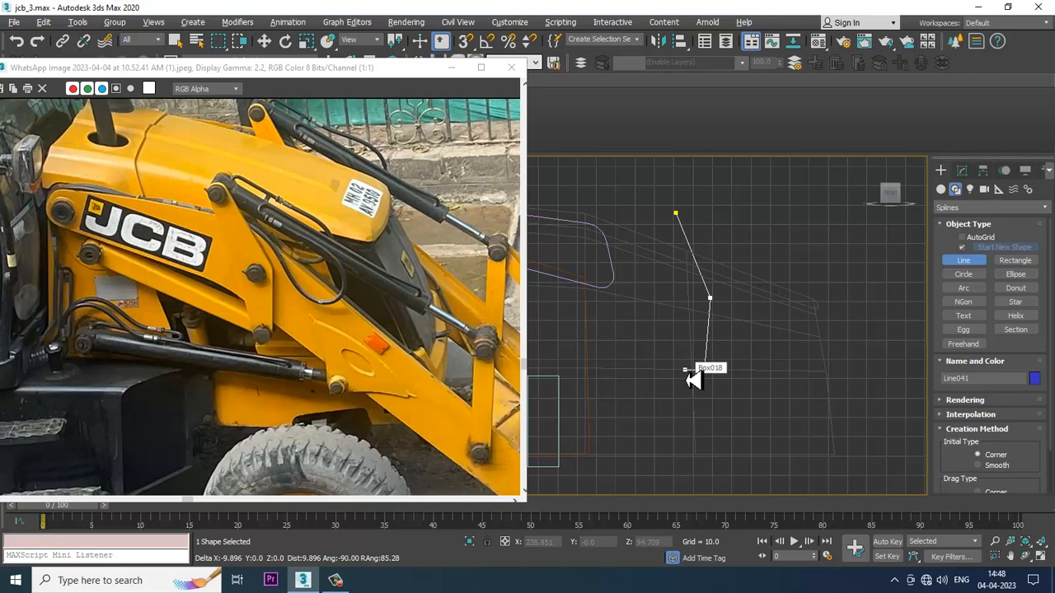
pyautogui.click(685, 369)
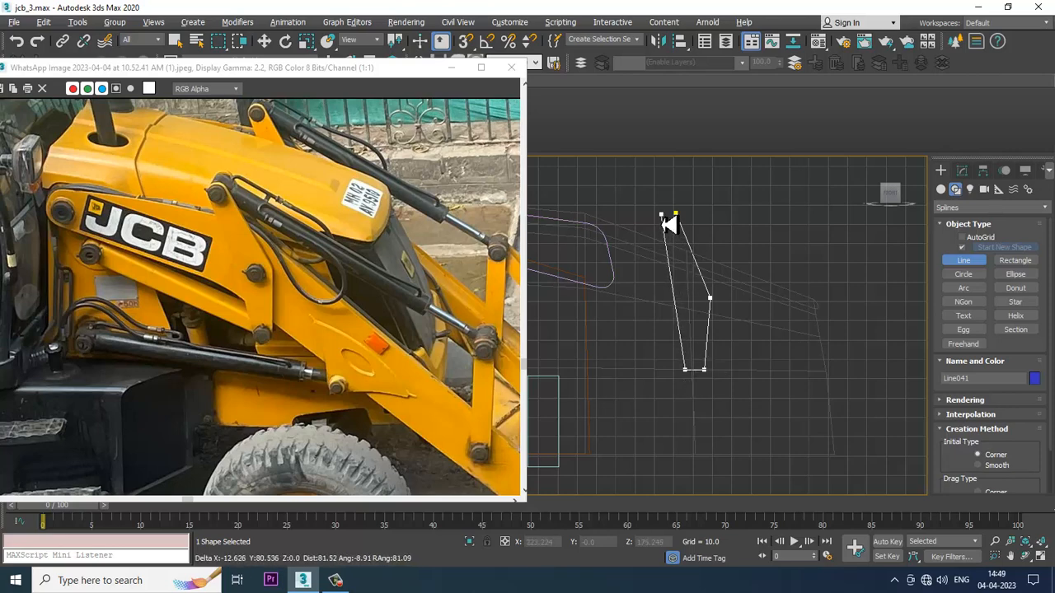
pyautogui.click(664, 215)
pyautogui.click(678, 220)
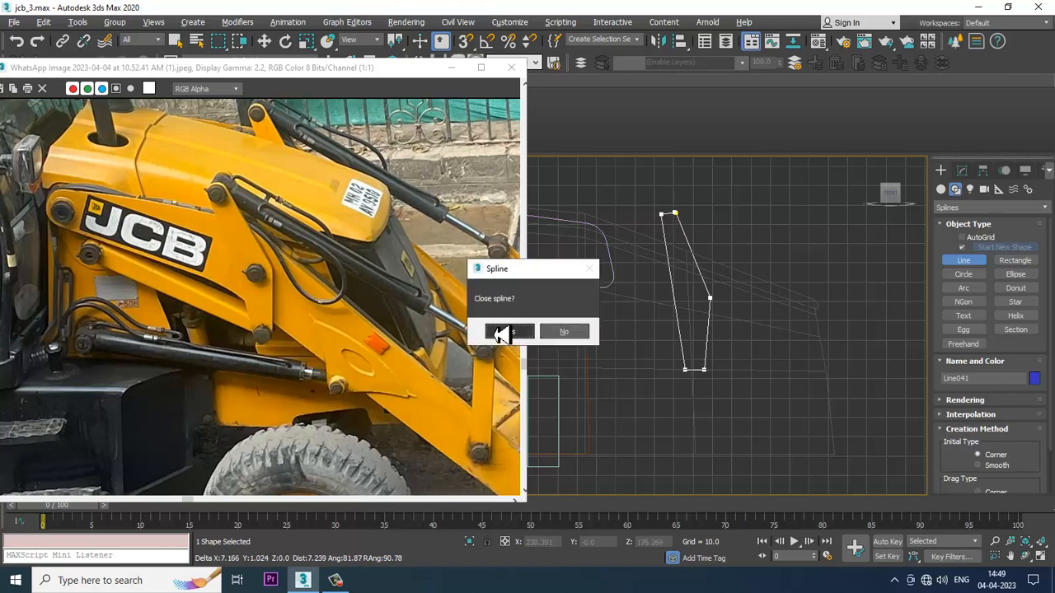
pyautogui.click(500, 333)
# Step: Fillet the outline's two top vertices and its two bottom vertices, rounding the bottom pair by about 4.6
pyautogui.press('w')
pyautogui.scroll(3, 714, 294)
pyautogui.scroll(2, 711, 318)
pyautogui.moveTo(719, 313)
pyautogui.mouseDown(button='middle')
pyautogui.moveTo(753, 250)
pyautogui.moveTo(733, 275)
pyautogui.moveTo(731, 307)
pyautogui.mouseUp(button='middle')
pyautogui.press('1')
pyautogui.moveTo(774, 268); pyautogui.dragTo(775, 432, button='middle')
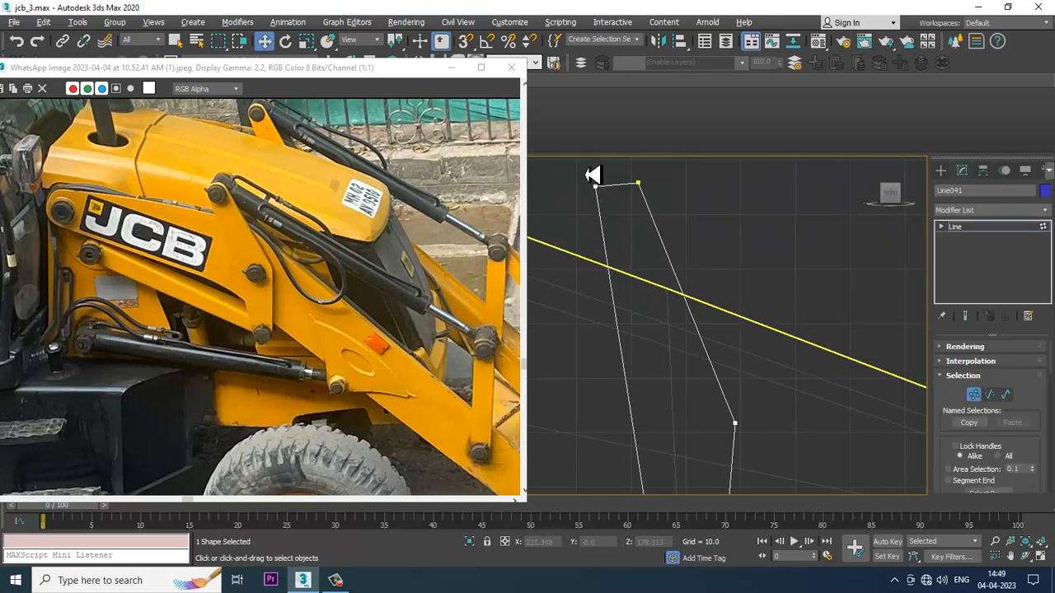
pyautogui.scroll(-5, 966, 455)
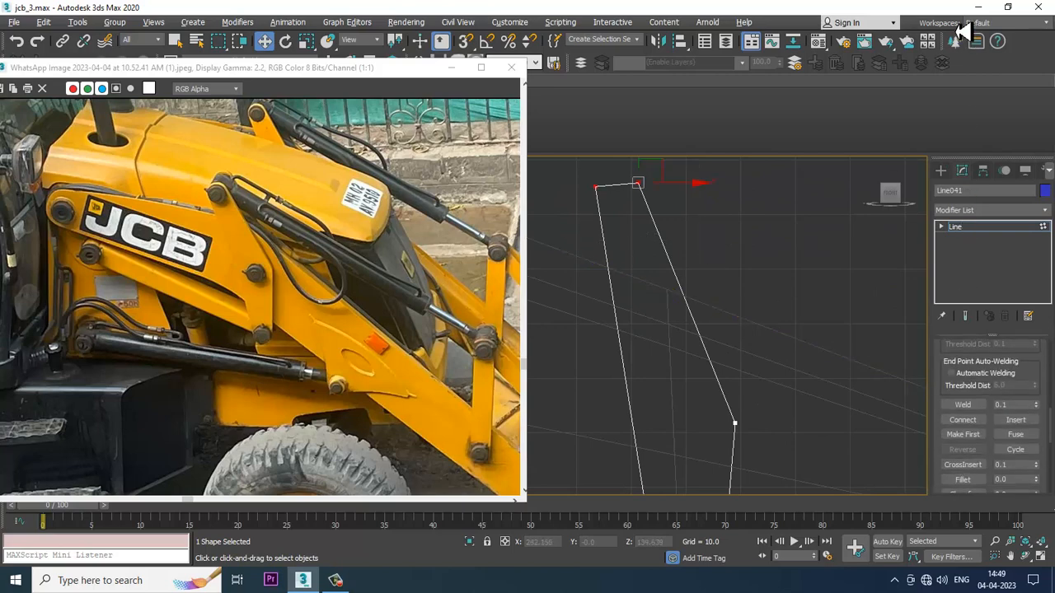
pyautogui.click(964, 481)
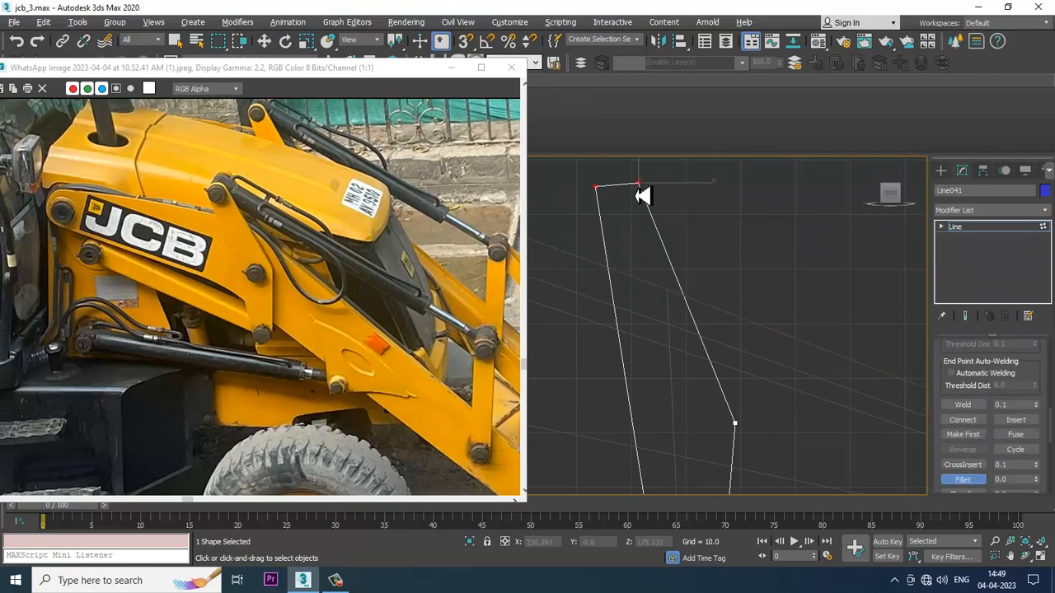
pyautogui.moveTo(637, 194); pyautogui.dragTo(627, 178)
pyautogui.moveTo(767, 491); pyautogui.dragTo(800, 304, button='middle')
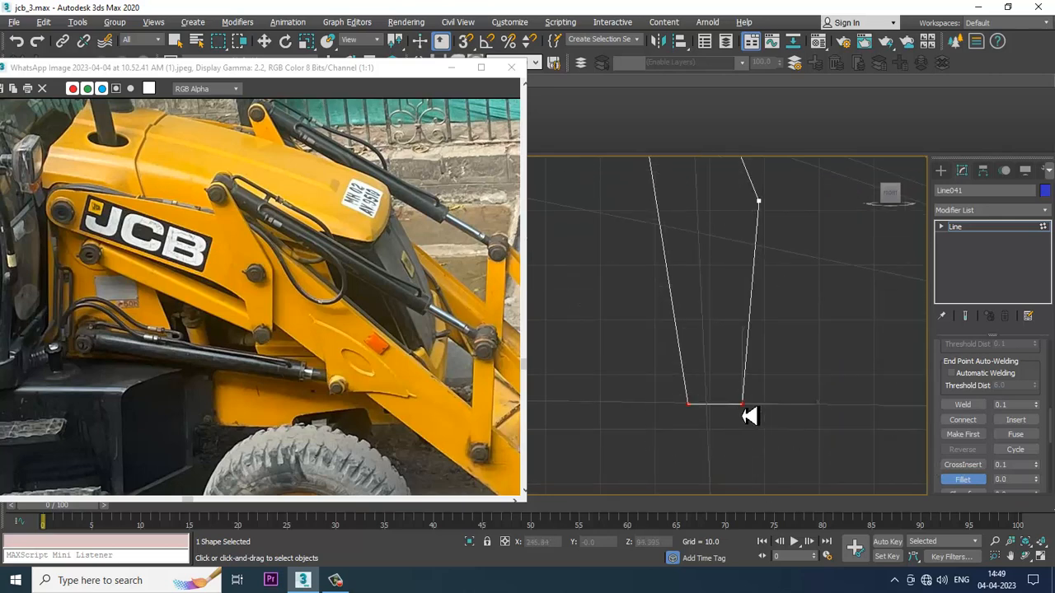
pyautogui.moveTo(747, 413); pyautogui.dragTo(754, 393)
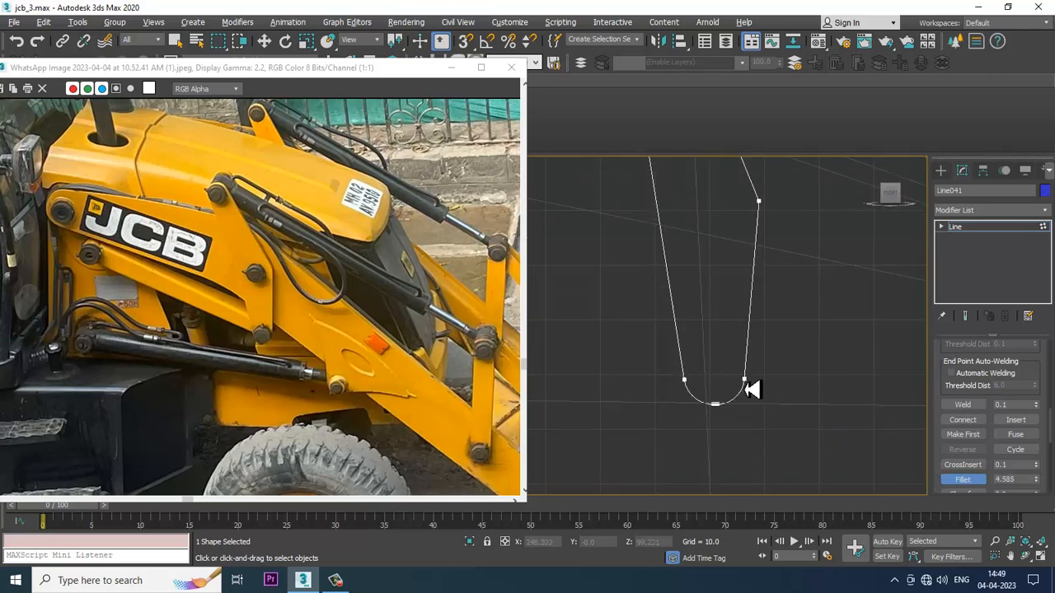
# Step: Slightly fillet the outline's remaining corner vertex on its front-facing side
pyautogui.moveTo(768, 281); pyautogui.dragTo(775, 346, button='middle')
pyautogui.moveTo(796, 294); pyautogui.dragTo(768, 342, button='middle')
pyautogui.press('w')
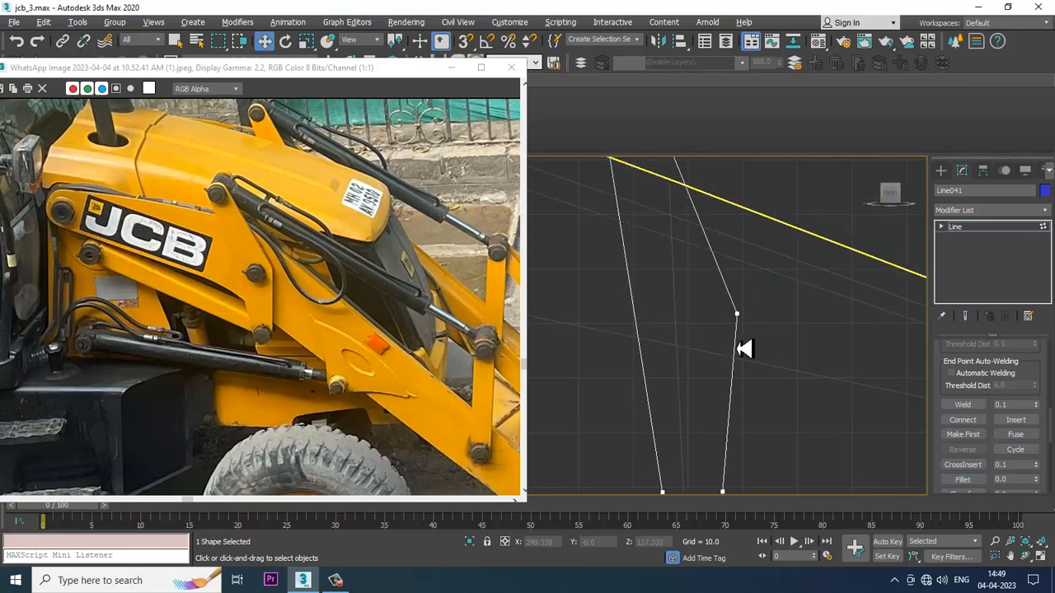
pyautogui.click(962, 480)
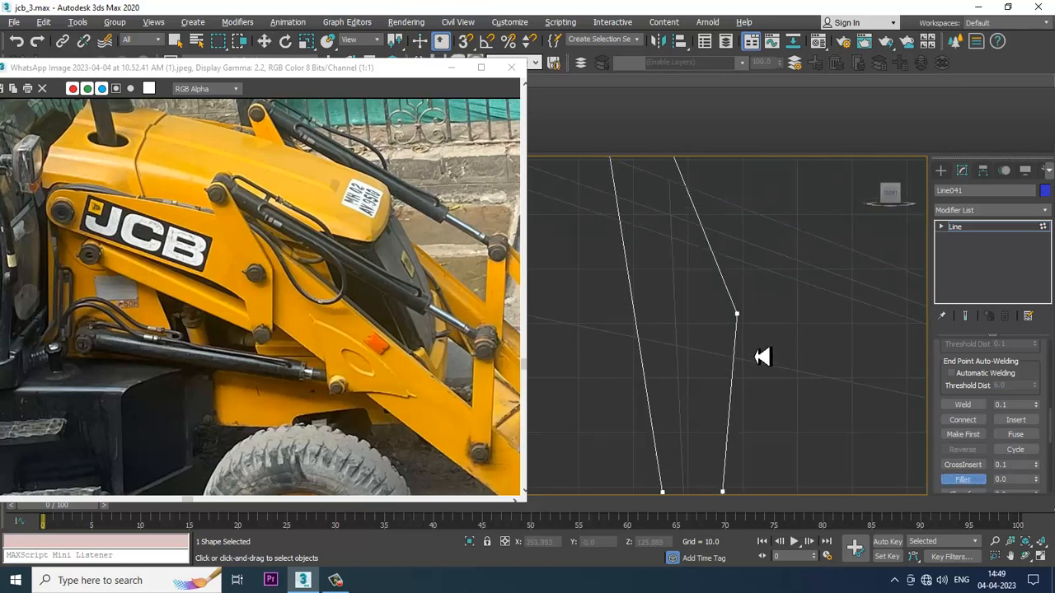
pyautogui.moveTo(744, 327); pyautogui.dragTo(740, 315)
pyautogui.rightClick(734, 306)
pyautogui.scroll(-3, 732, 298)
pyautogui.moveTo(712, 254); pyautogui.dragTo(768, 208, button='middle')
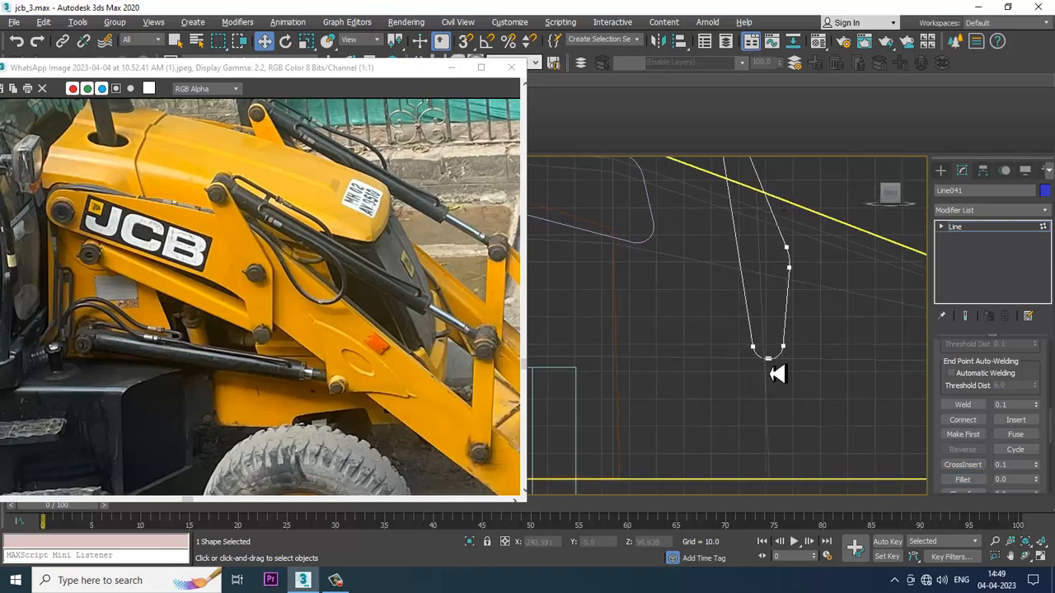
# Step: Finish editing the outline's vertices, return to the perspective view and zoom the reference photo out to show more of the machine
pyautogui.hotkey('alt', 'w')
pyautogui.click(850, 441)
pyautogui.hotkey('alt', 'w')
pyautogui.moveTo(827, 370)
pyautogui.keyDown('alt'); pyautogui.mouseDown(button='middle')
pyautogui.moveTo(792, 332)
pyautogui.moveTo(812, 289)
pyautogui.mouseUp(button='middle'); pyautogui.keyUp('alt')
pyautogui.click(987, 230)
pyautogui.moveTo(190, 171); pyautogui.dragTo(346, 268, button='middle')
pyautogui.scroll(-1, 451, 289)
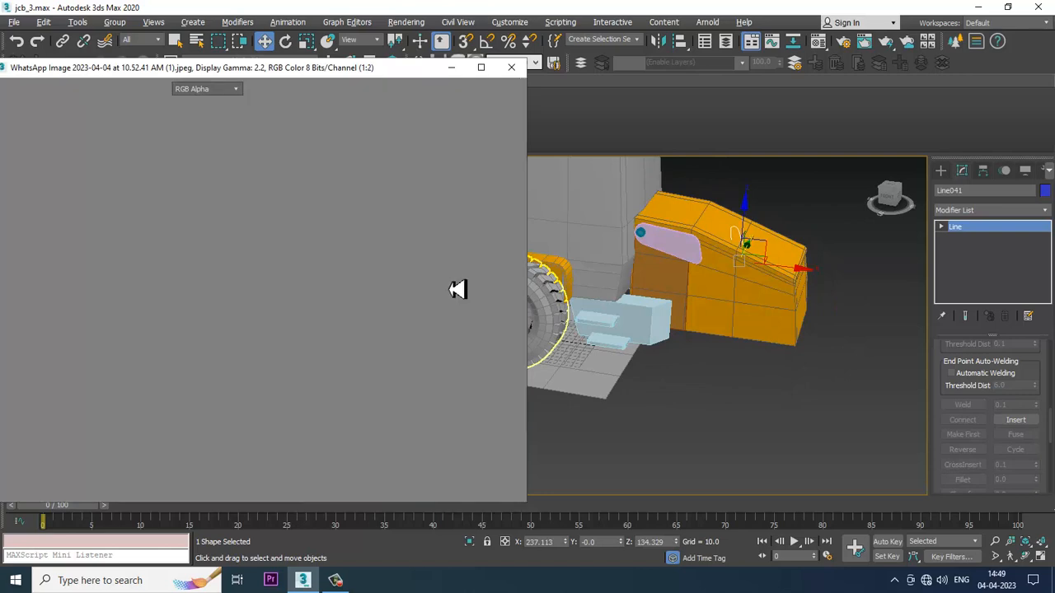
# Step: Select the hood, move the reference photo off the modeling tools and insert a horizontal Swift Loop around the hood near its bottom edge
pyautogui.scroll(2, 725, 252)
pyautogui.click(717, 224)
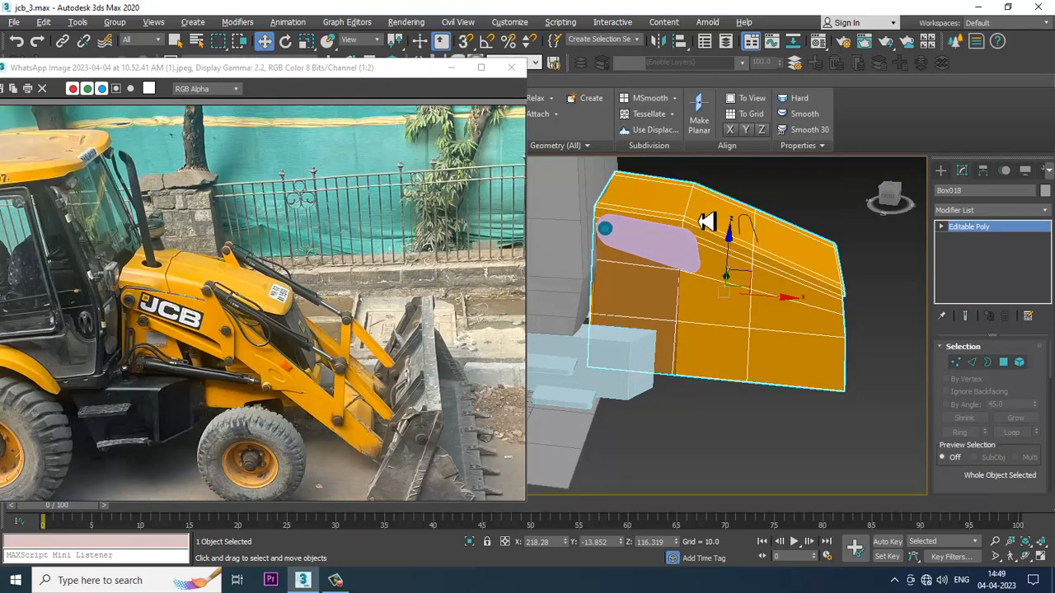
pyautogui.scroll(3, 705, 221)
pyautogui.press('2')
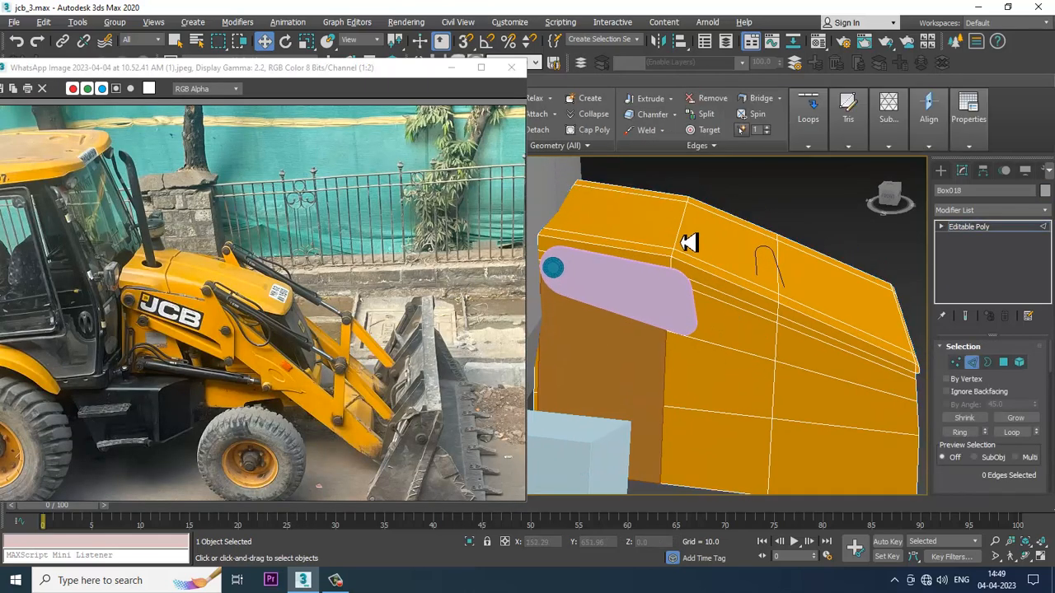
pyautogui.click(1007, 230)
pyautogui.keyDown('alt'); pyautogui.moveTo(868, 304); pyautogui.dragTo(786, 292, button='middle'); pyautogui.keyUp('alt')
pyautogui.keyDown('alt'); pyautogui.moveTo(796, 326); pyautogui.dragTo(801, 282, button='middle'); pyautogui.keyUp('alt')
pyautogui.moveTo(383, 68); pyautogui.dragTo(352, 117)
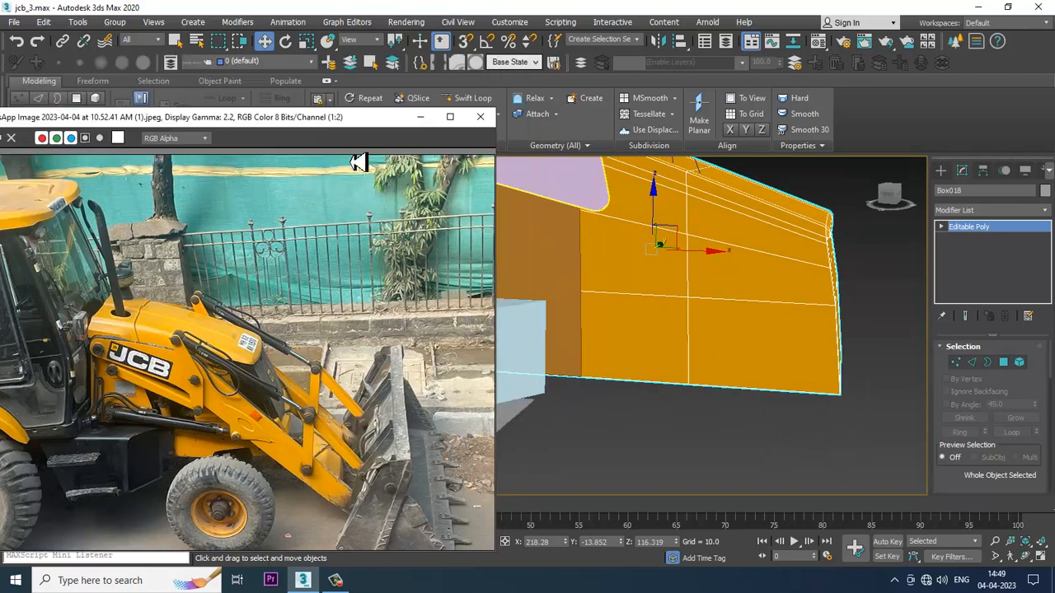
pyautogui.click(474, 98)
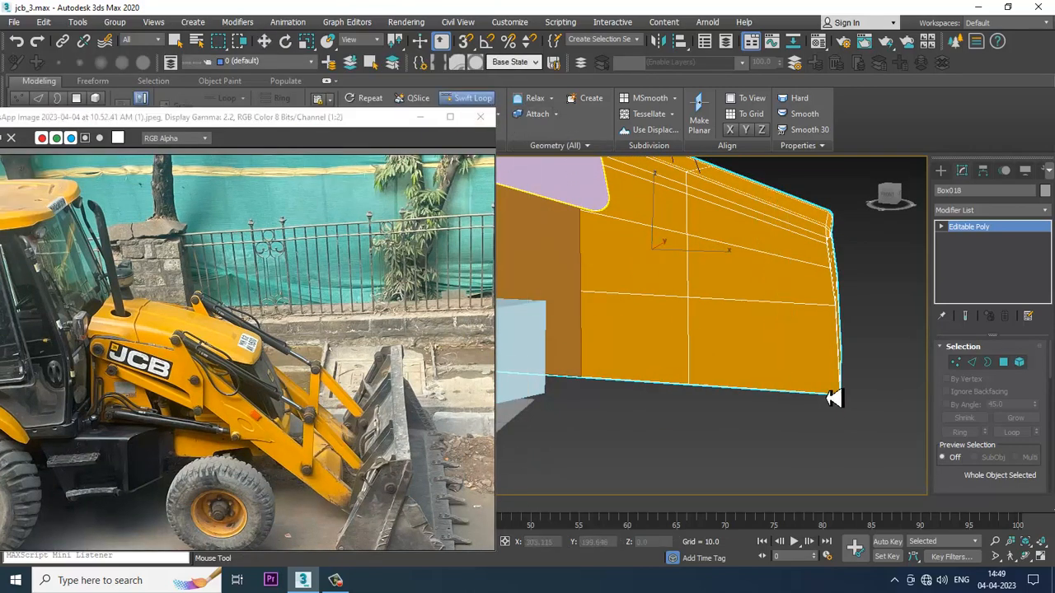
pyautogui.keyDown('alt'); pyautogui.moveTo(847, 365); pyautogui.dragTo(775, 371, button='middle'); pyautogui.keyUp('alt')
pyautogui.rightClick(720, 330)
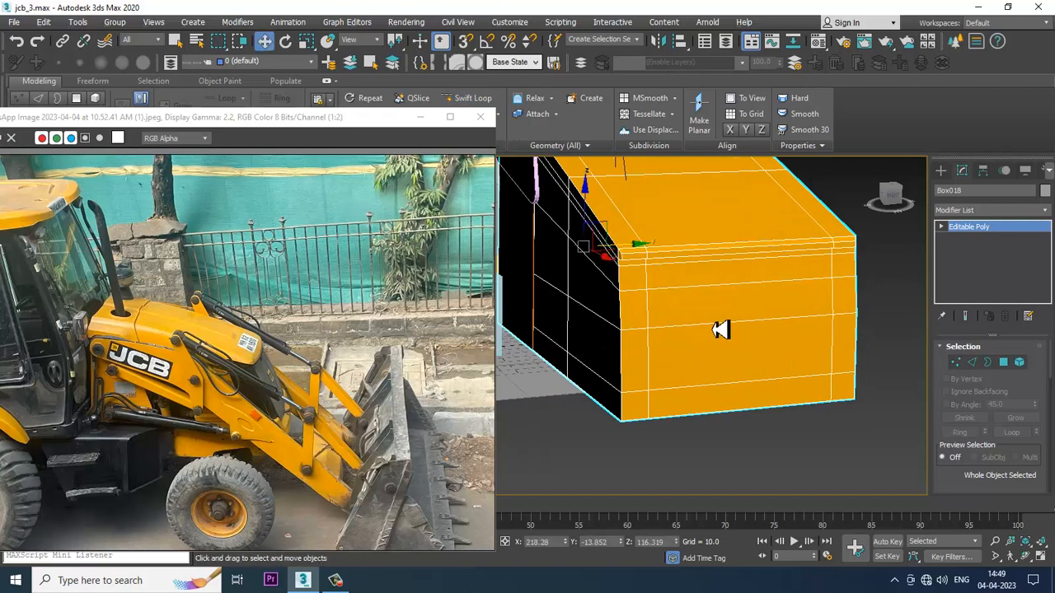
# Step: Inset the nine polygons of the hood's front face, between the top rim and the bottom strip, by 2.653
pyautogui.moveTo(721, 329)
pyautogui.keyDown('alt'); pyautogui.mouseDown(button='middle')
pyautogui.moveTo(739, 330)
pyautogui.moveTo(708, 316)
pyautogui.mouseUp(button='middle'); pyautogui.keyUp('alt')
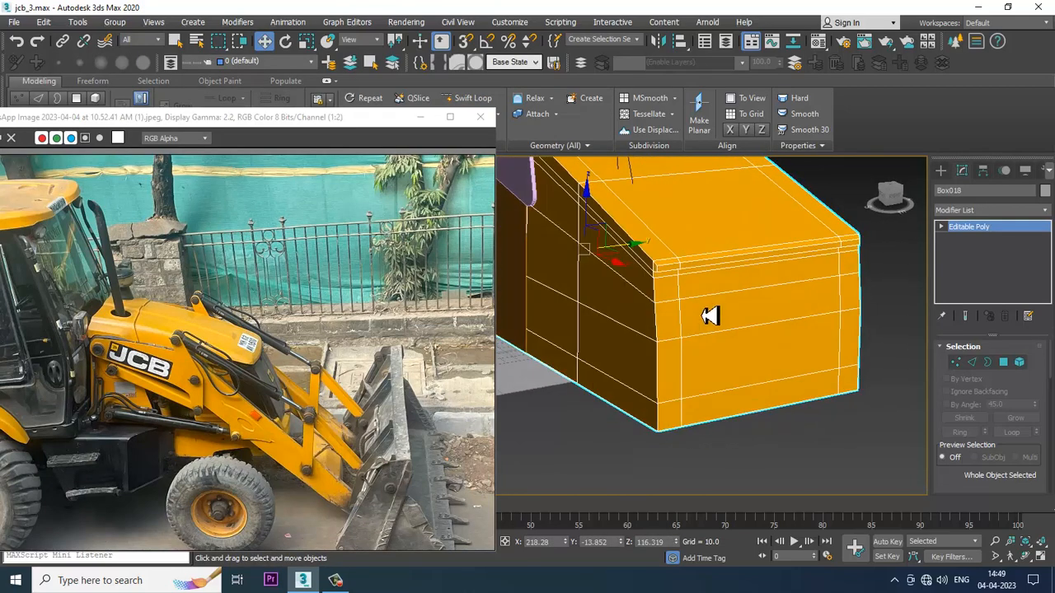
pyautogui.scroll(2, 712, 312)
pyautogui.press('4')
pyautogui.click(656, 291)
pyautogui.keyDown('ctrl'); pyautogui.click(888, 272); pyautogui.keyUp('ctrl')
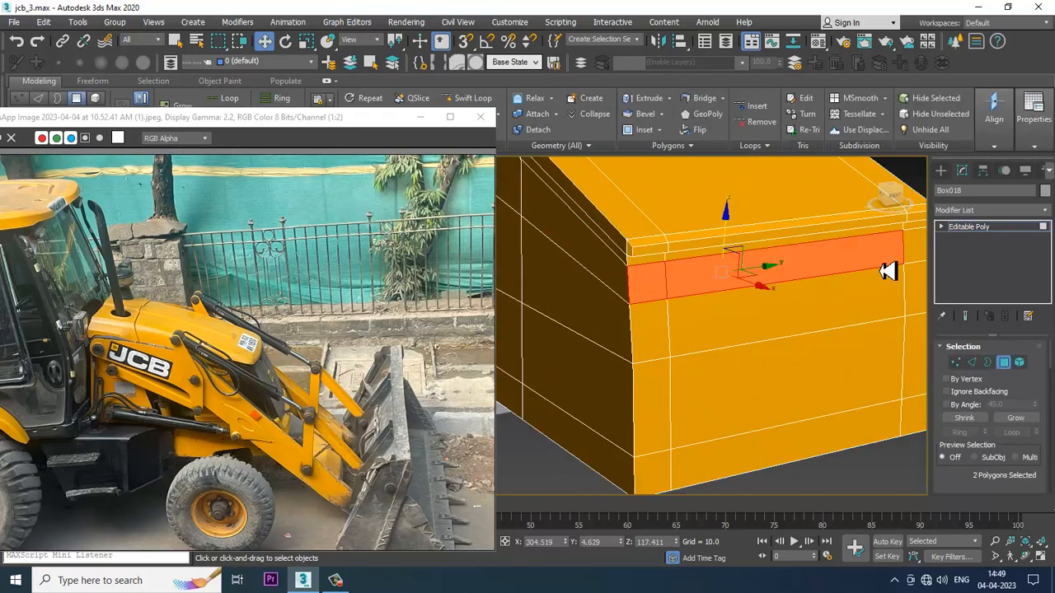
pyautogui.keyDown('ctrl'); pyautogui.click(917, 255); pyautogui.keyUp('ctrl')
pyautogui.keyDown('ctrl'); pyautogui.click(920, 306); pyautogui.keyUp('ctrl')
pyautogui.keyDown('ctrl'); pyautogui.click(882, 309); pyautogui.keyUp('ctrl')
pyautogui.keyDown('ctrl'); pyautogui.click(871, 377); pyautogui.keyUp('ctrl')
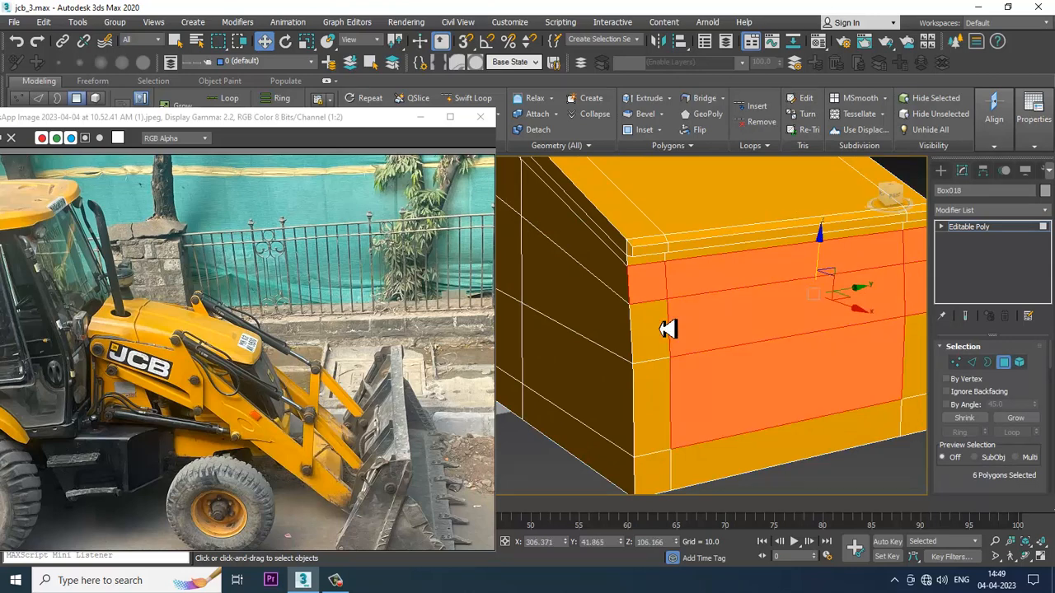
pyautogui.keyDown('ctrl'); pyautogui.click(664, 328); pyautogui.keyUp('ctrl')
pyautogui.keyDown('ctrl'); pyautogui.click(659, 416); pyautogui.keyUp('ctrl')
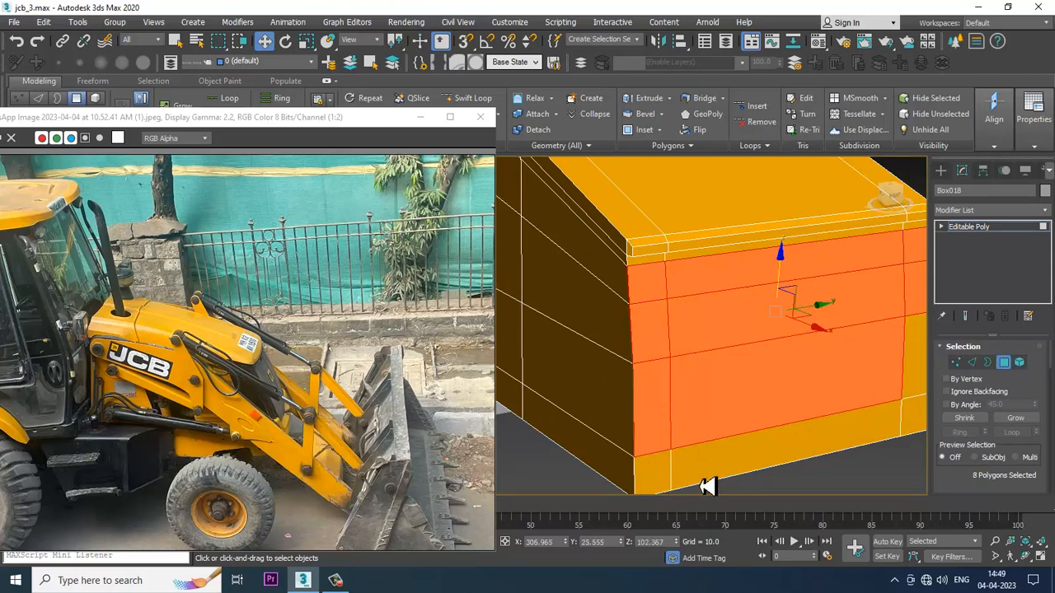
pyautogui.moveTo(918, 385); pyautogui.dragTo(895, 399, button='middle')
pyautogui.keyDown('ctrl'); pyautogui.click(793, 356); pyautogui.keyUp('ctrl')
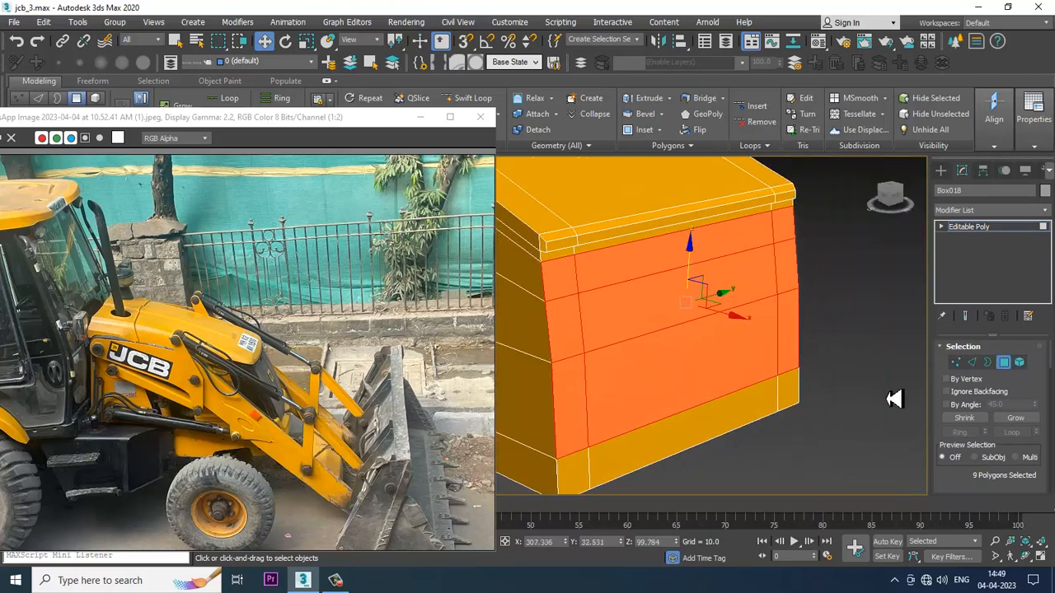
pyautogui.moveTo(1047, 385); pyautogui.dragTo(1047, 296)
pyautogui.scroll(-2, 1004, 389)
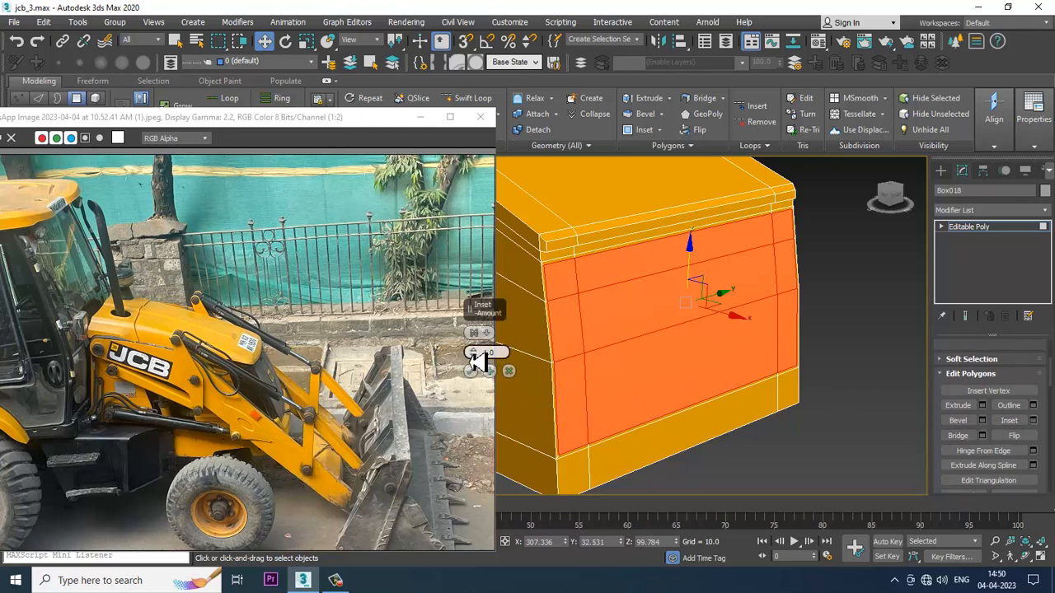
pyautogui.moveTo(483, 354); pyautogui.dragTo(474, 352)
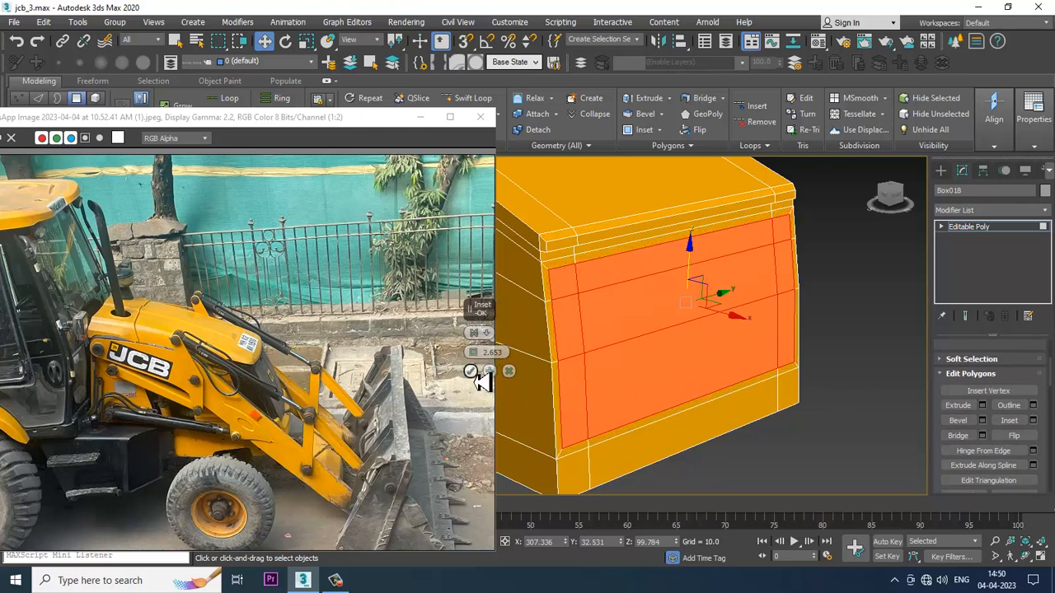
pyautogui.click(471, 371)
pyautogui.keyDown('alt'); pyautogui.moveTo(636, 372); pyautogui.dragTo(674, 351, button='middle'); pyautogui.keyUp('alt')
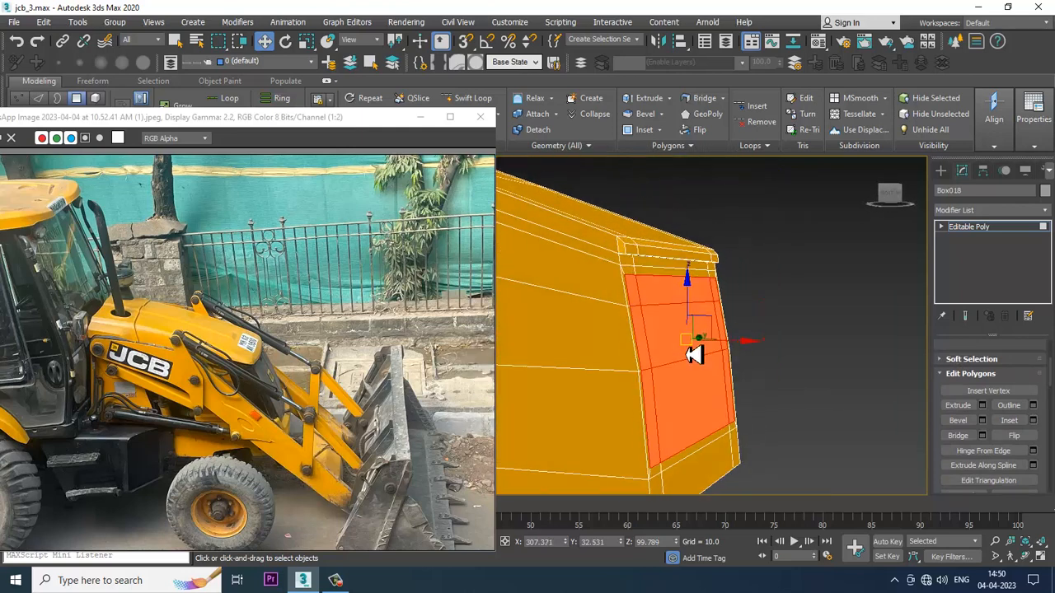
pyautogui.keyDown('alt'); pyautogui.moveTo(805, 319); pyautogui.dragTo(765, 313, button='middle'); pyautogui.keyUp('alt')
pyautogui.click(993, 231)
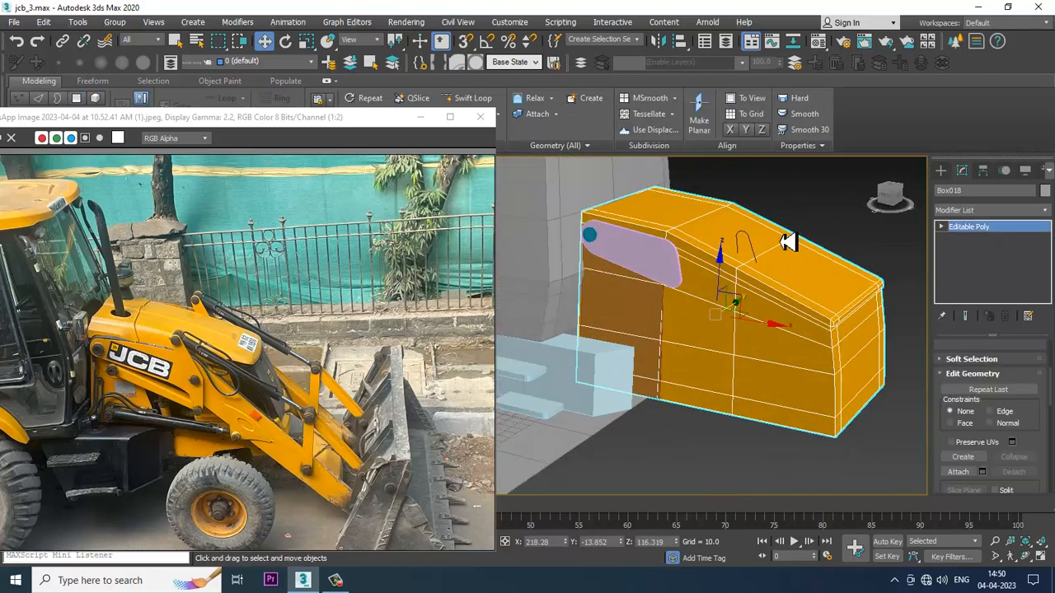
# Step: Apply an Extrude modifier to the narrow rounded outline that crosses the hood
pyautogui.click(758, 262)
pyautogui.click(1006, 211)
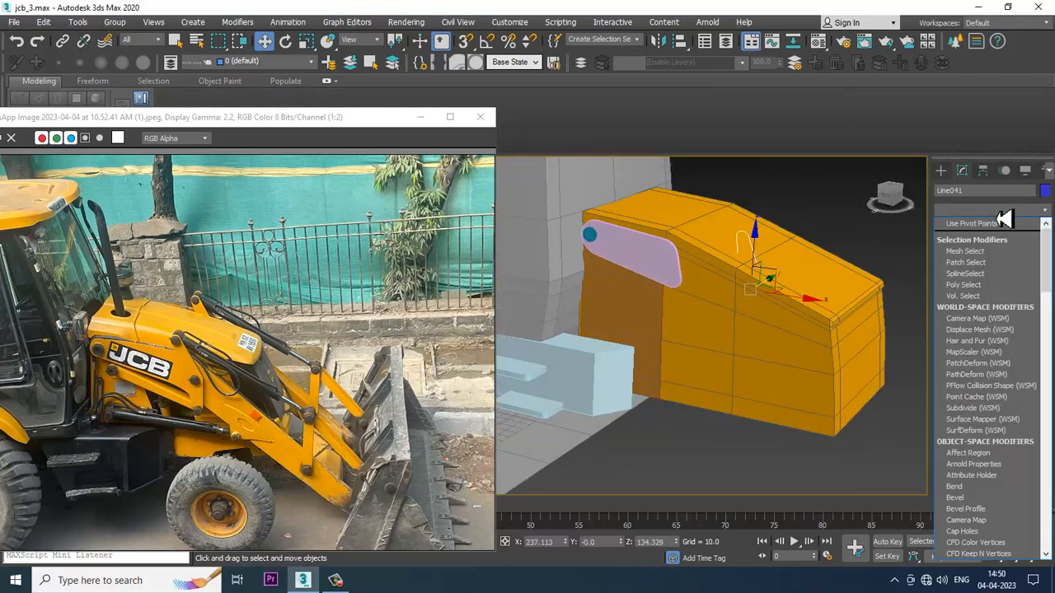
pyautogui.write('ex')
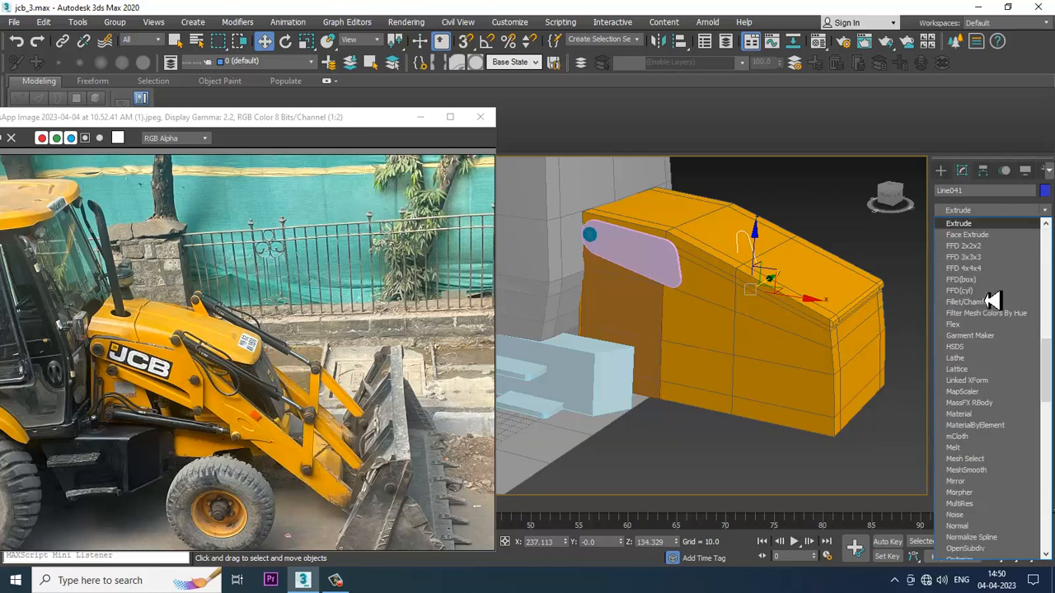
pyautogui.press('Return')
pyautogui.scroll(4, 768, 291)
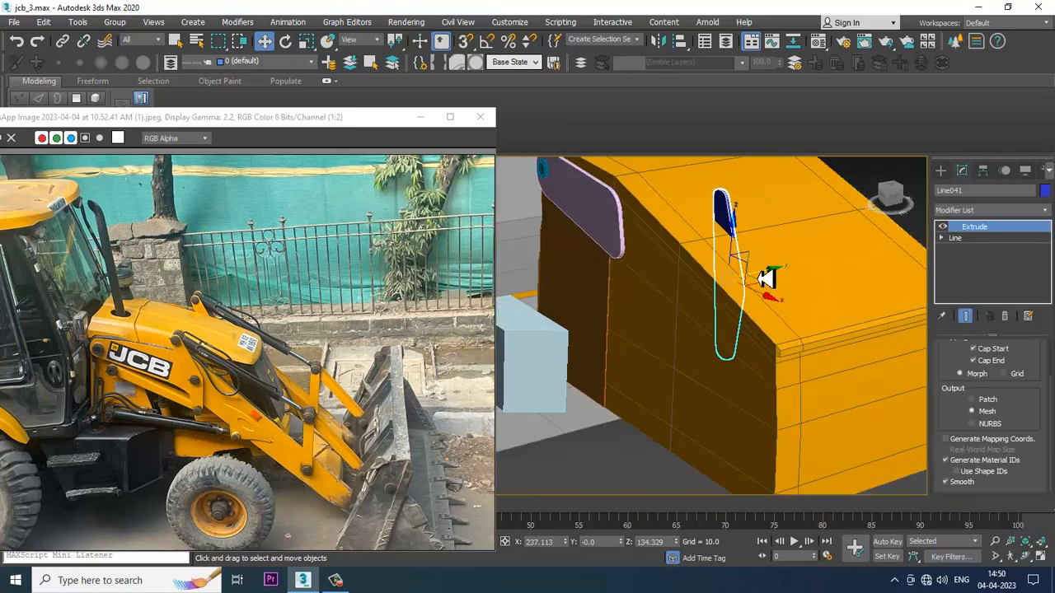
# Step: Move the extruded narrow plate outward to about Y -28.8 beside the hood and centre the reference photo on the loader arm
pyautogui.moveTo(765, 280); pyautogui.dragTo(719, 293)
pyautogui.keyDown('alt'); pyautogui.moveTo(719, 292); pyautogui.dragTo(795, 275, button='middle'); pyautogui.keyUp('alt')
pyautogui.scroll(1, 207, 395)
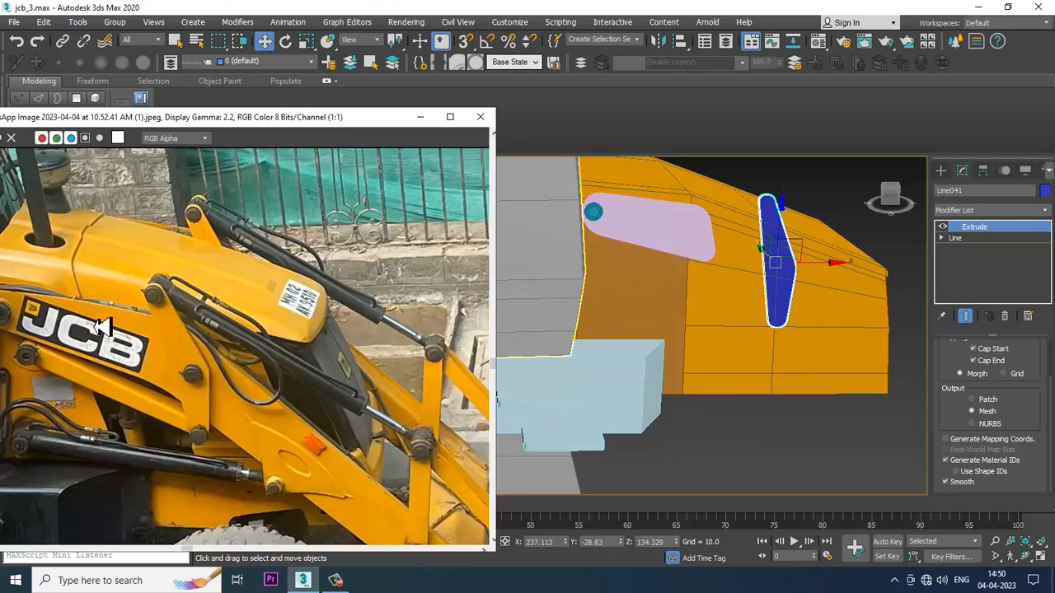
pyautogui.moveTo(98, 325); pyautogui.dragTo(190, 317, button='middle')
pyautogui.scroll(2, 861, 367)
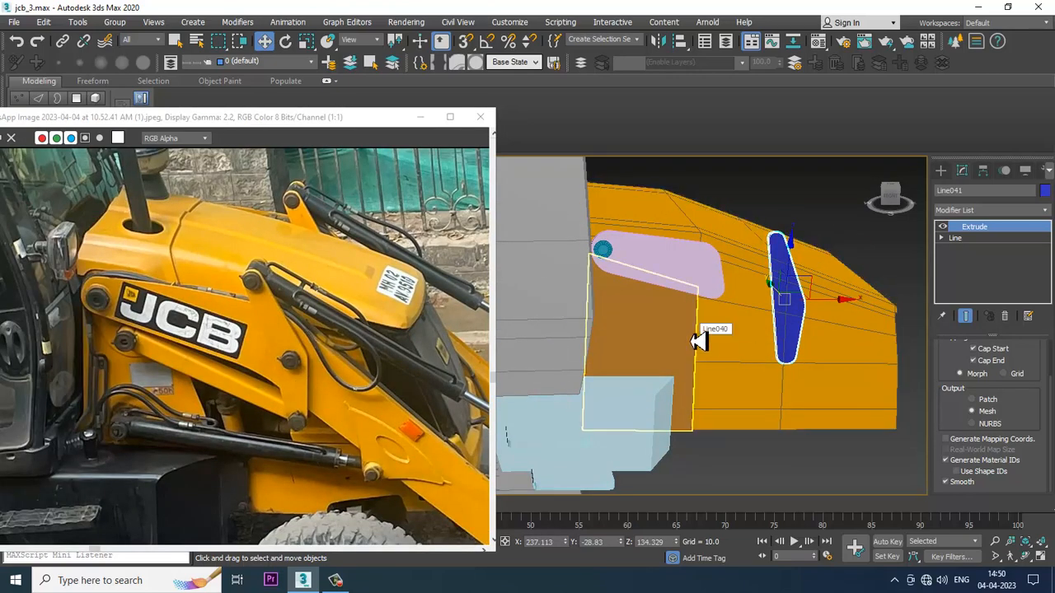
# Step: Stretch the pink arm by moving its 32 front-end vertices forward and down to about X 236.7, Z 135, overlapping the narrow plate
pyautogui.click(707, 292)
pyautogui.scroll(3, 720, 304)
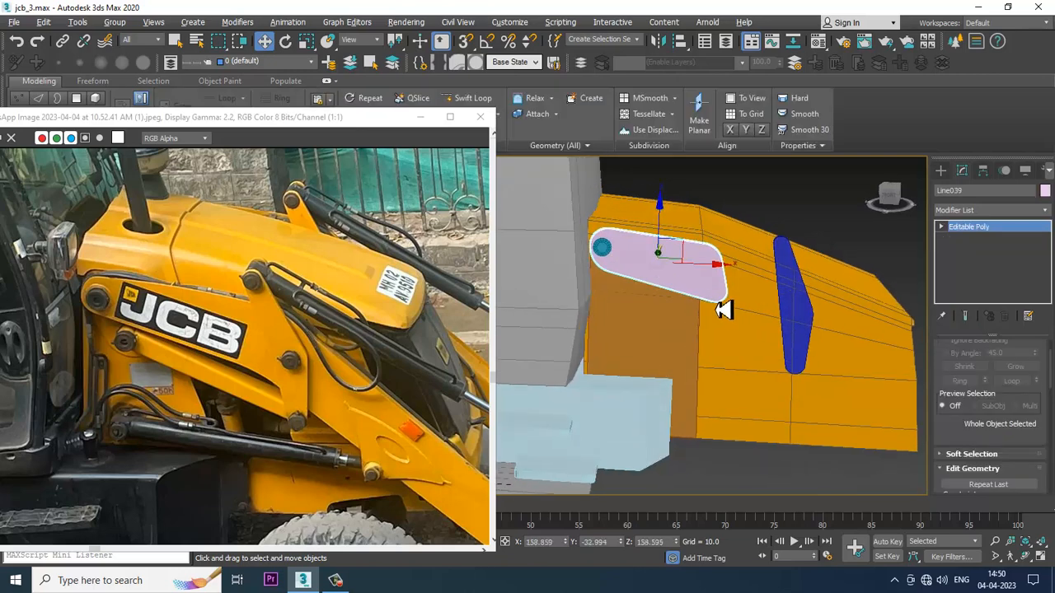
pyautogui.press('1')
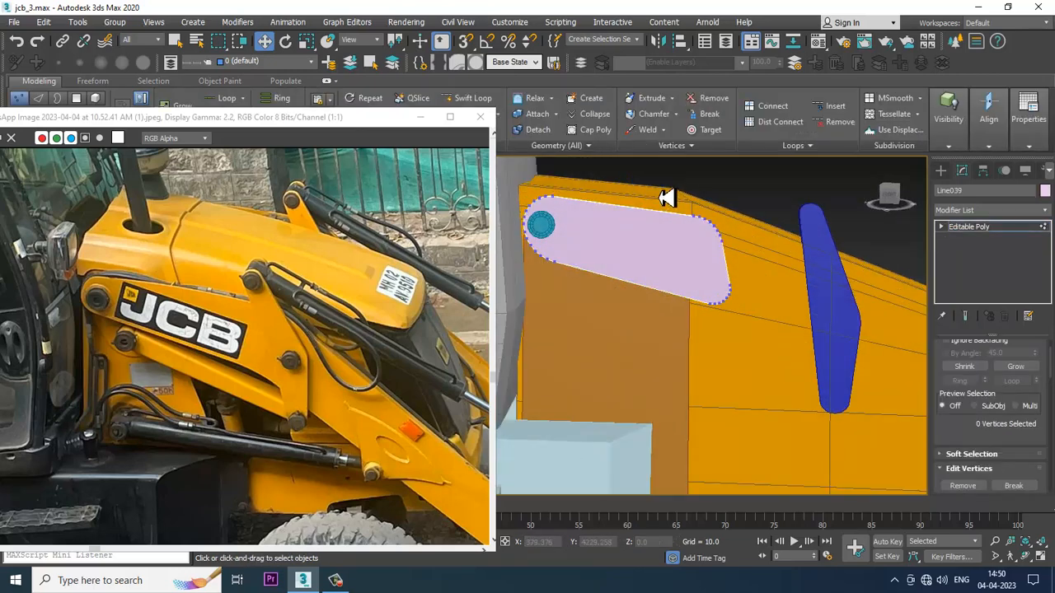
pyautogui.moveTo(660, 196); pyautogui.dragTo(799, 359)
pyautogui.moveTo(768, 269); pyautogui.dragTo(878, 296)
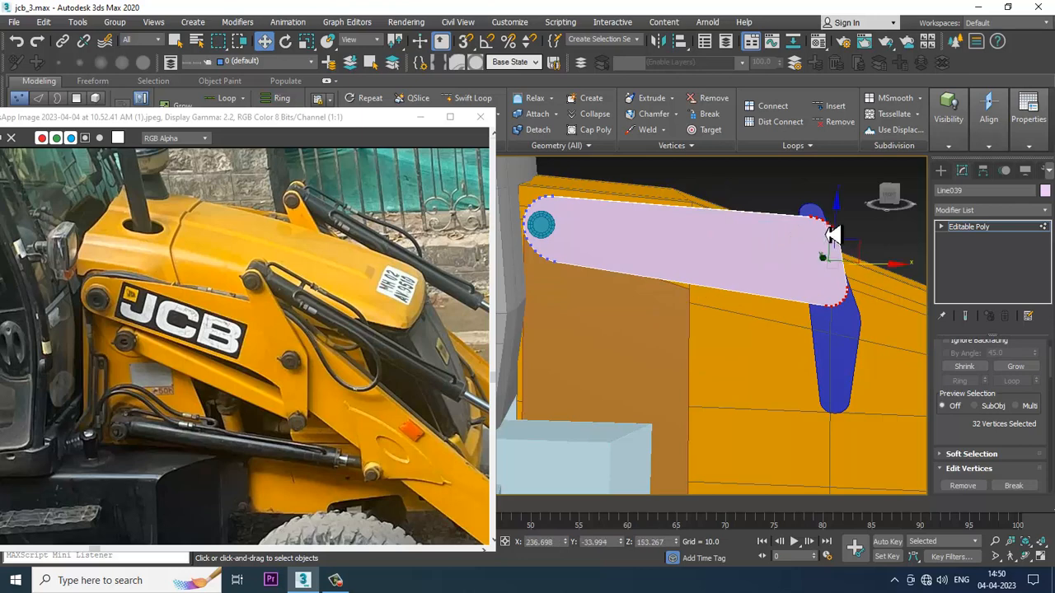
pyautogui.moveTo(847, 241); pyautogui.dragTo(852, 278)
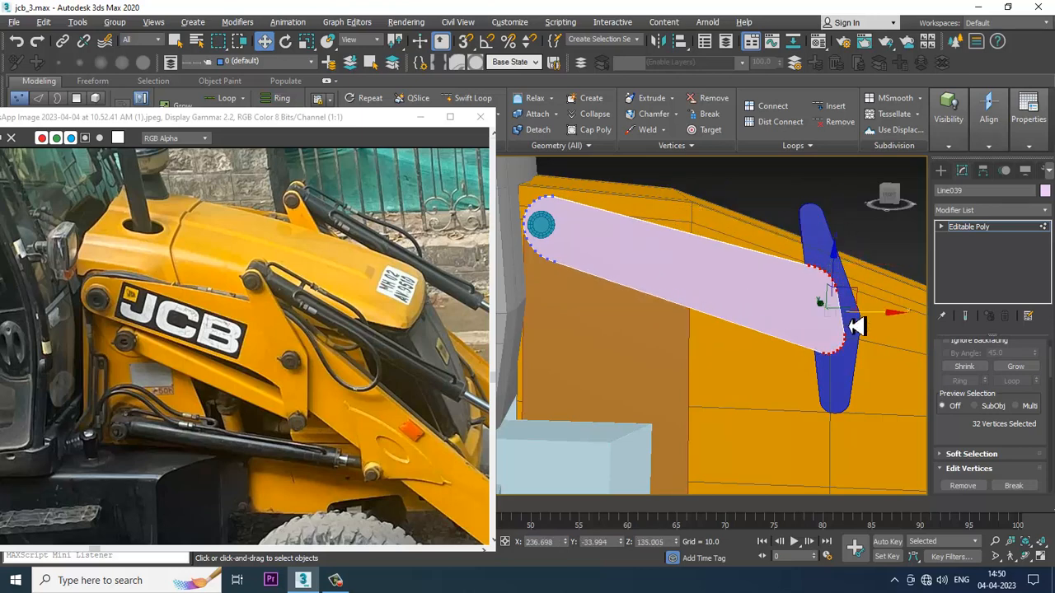
pyautogui.moveTo(854, 325)
pyautogui.keyDown('alt'); pyautogui.mouseDown(button='middle')
pyautogui.moveTo(746, 370)
pyautogui.moveTo(859, 327)
pyautogui.mouseUp(button='middle'); pyautogui.keyUp('alt')
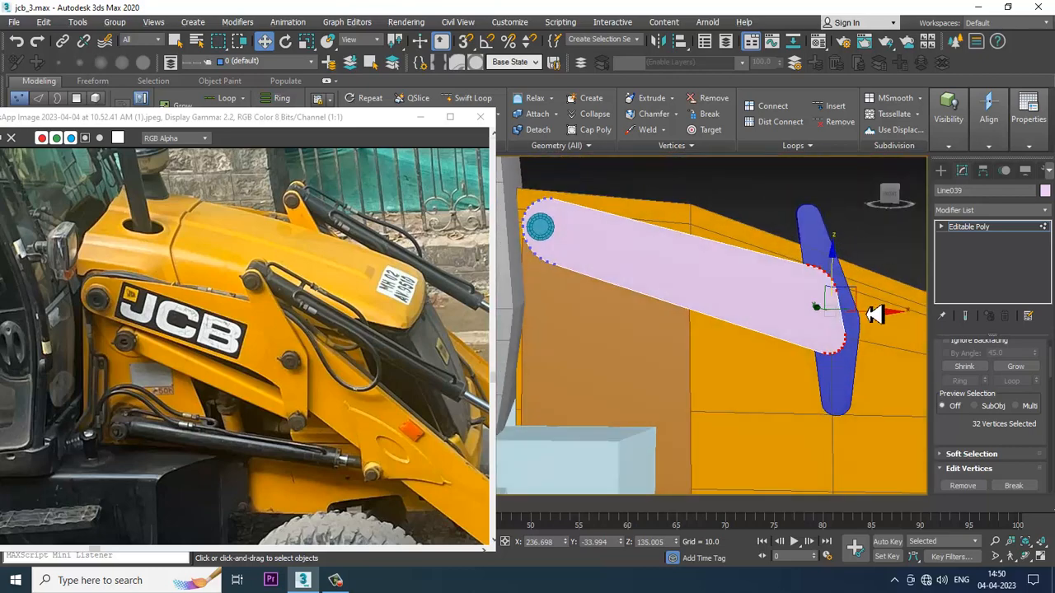
pyautogui.moveTo(875, 314); pyautogui.dragTo(880, 320)
pyautogui.keyDown('alt'); pyautogui.moveTo(880, 321); pyautogui.dragTo(941, 331, button='middle'); pyautogui.keyUp('alt')
pyautogui.click(989, 227)
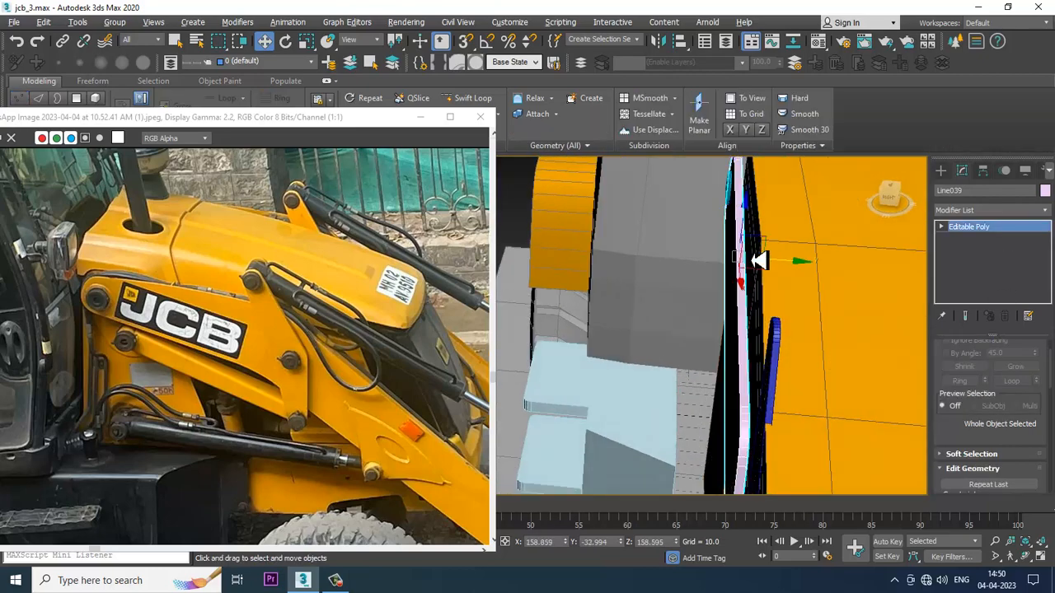
# Step: Select the pink arm together with its round pin and move both slightly inward toward the hood's side
pyautogui.keyDown('alt'); pyautogui.moveTo(760, 264); pyautogui.dragTo(695, 228, button='middle'); pyautogui.keyUp('alt')
pyautogui.keyDown('ctrl'); pyautogui.click(657, 205); pyautogui.keyUp('ctrl')
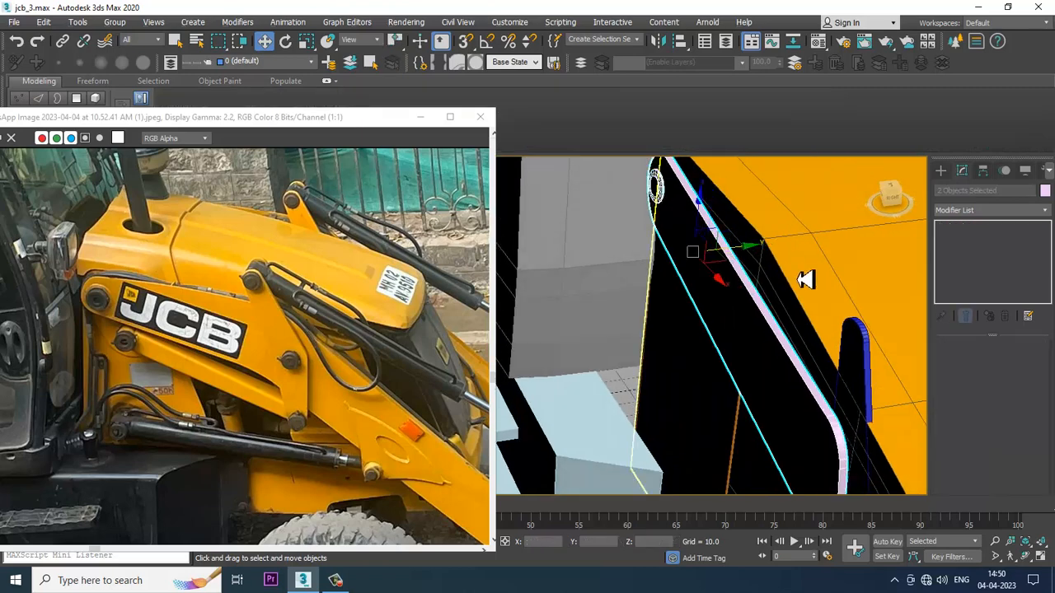
pyautogui.moveTo(754, 258); pyautogui.dragTo(756, 257)
# Step: Move the narrow blue plate about 4.3 units outward along Y so it sits in front of the pink arm
pyautogui.keyDown('alt'); pyautogui.moveTo(757, 257); pyautogui.dragTo(859, 308, button='middle'); pyautogui.keyUp('alt')
pyautogui.click(869, 308)
pyautogui.moveTo(889, 348); pyautogui.dragTo(824, 341, button='middle')
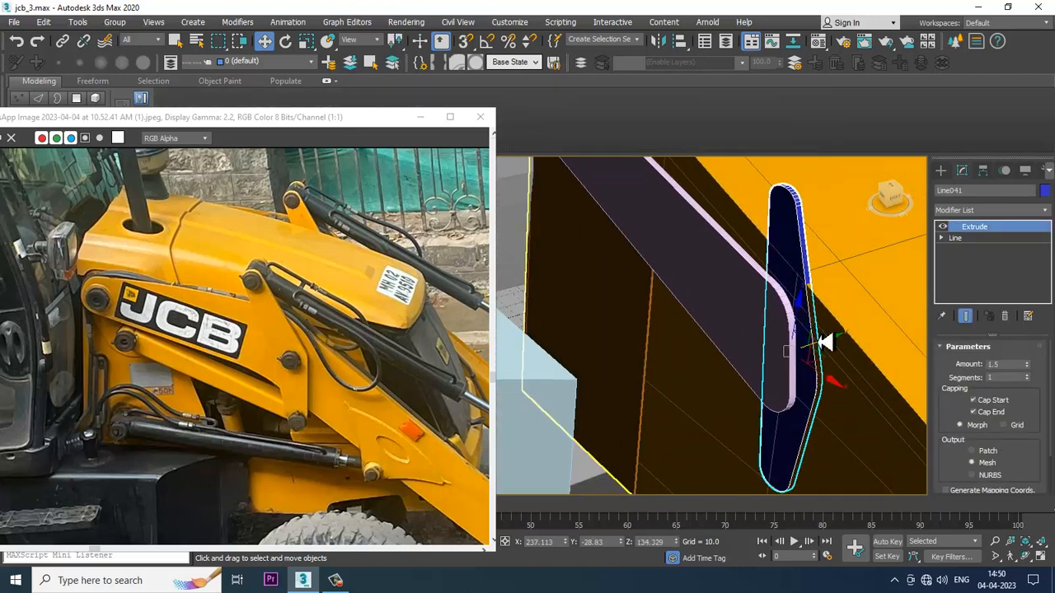
pyautogui.moveTo(831, 348)
pyautogui.mouseDown()
pyautogui.moveTo(812, 346)
pyautogui.moveTo(824, 349)
pyautogui.mouseUp()
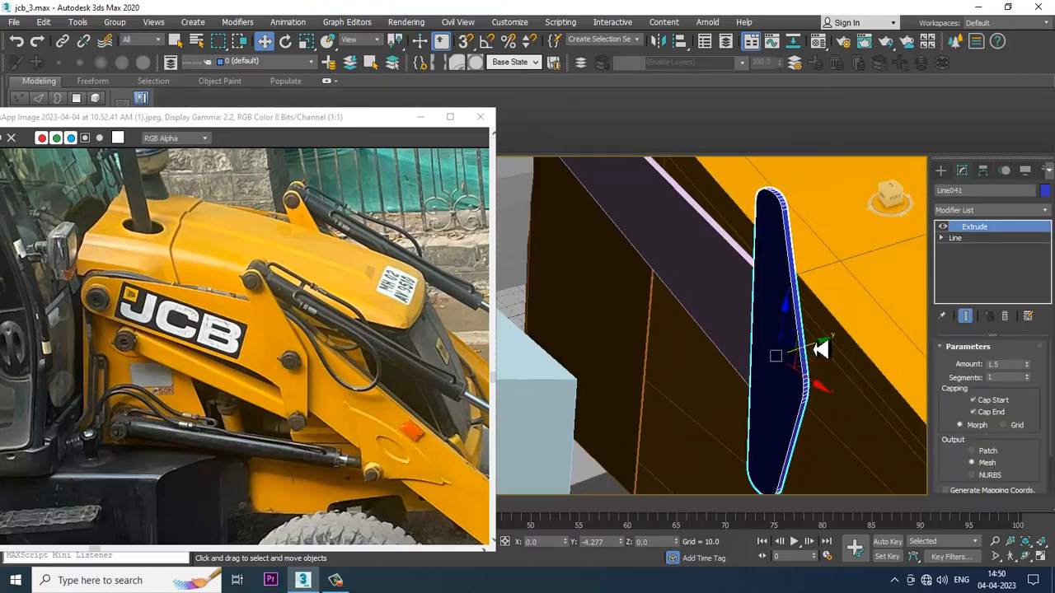
# Step: Connect the pink arm's long upper and lower edges with one segment across its middle
pyautogui.keyDown('alt'); pyautogui.moveTo(816, 352); pyautogui.dragTo(759, 271, button='middle'); pyautogui.keyUp('alt')
pyautogui.click(759, 270)
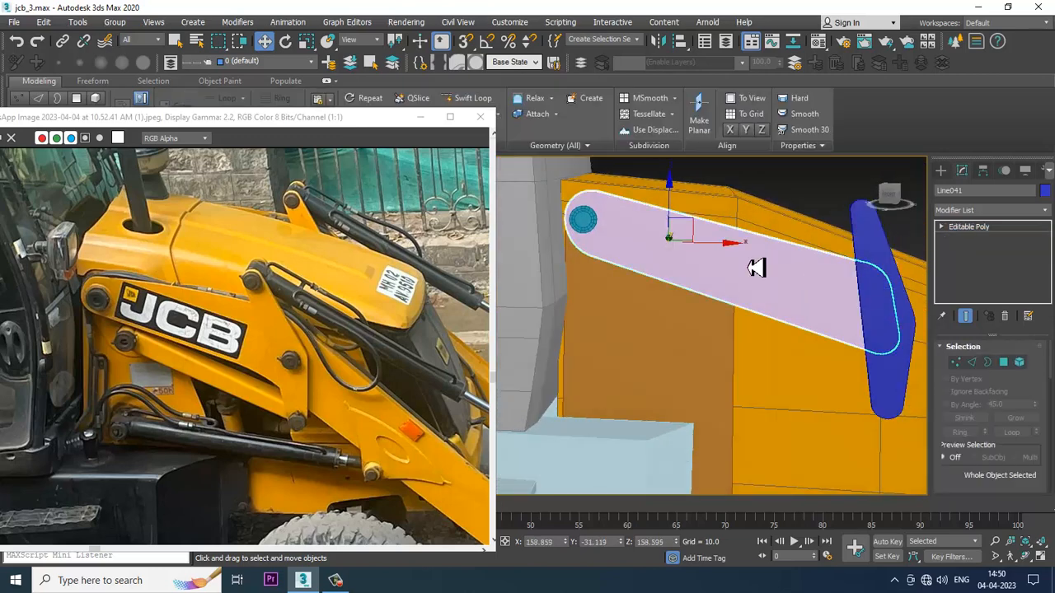
pyautogui.doubleClick(714, 227)
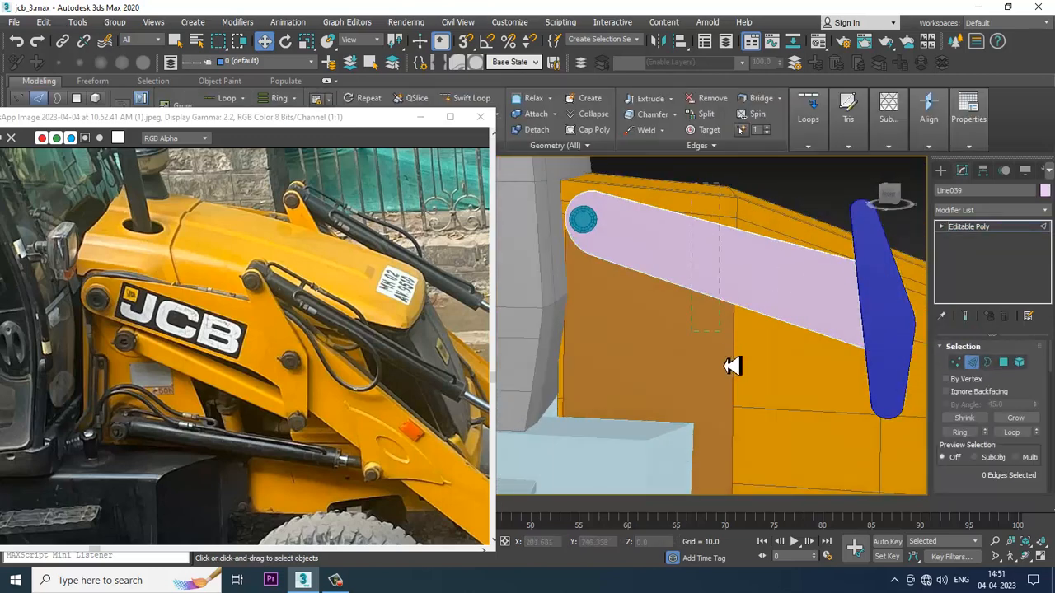
pyautogui.moveTo(1043, 403); pyautogui.dragTo(1031, 262)
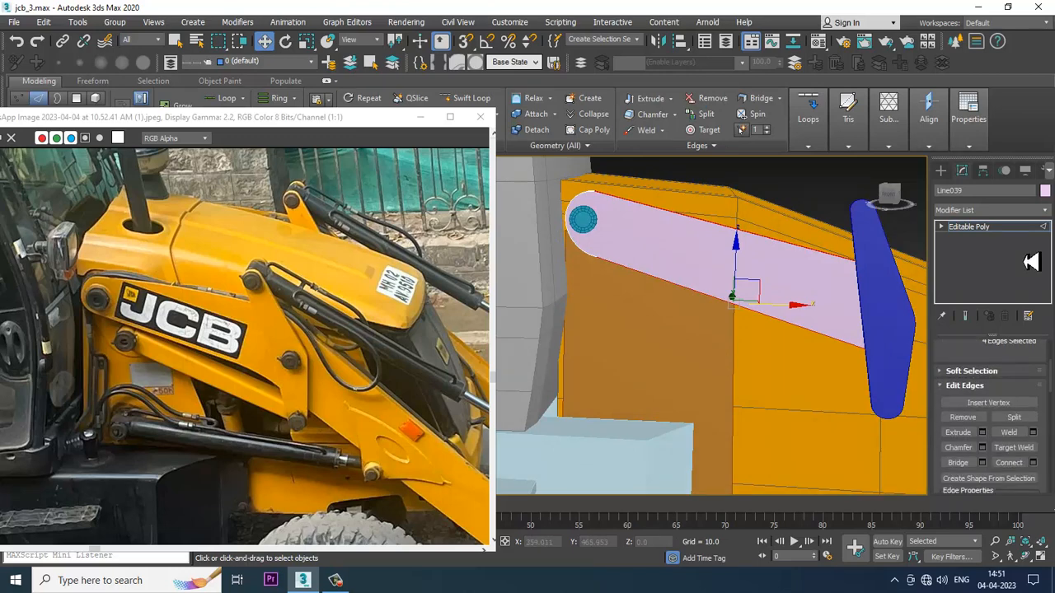
pyautogui.scroll(-3, 1026, 394)
pyautogui.click(1033, 404)
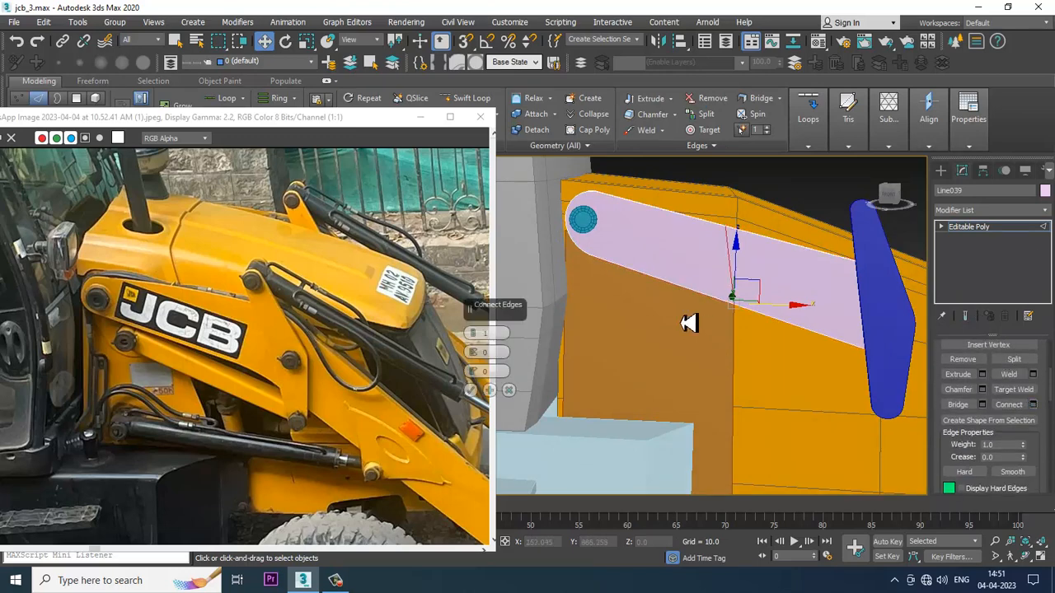
pyautogui.click(471, 390)
# Step: Raise the upper and lower vertices of the arm's new middle edge, the lower ones to about Z 138.1, to bend the arm
pyautogui.scroll(4, 684, 263)
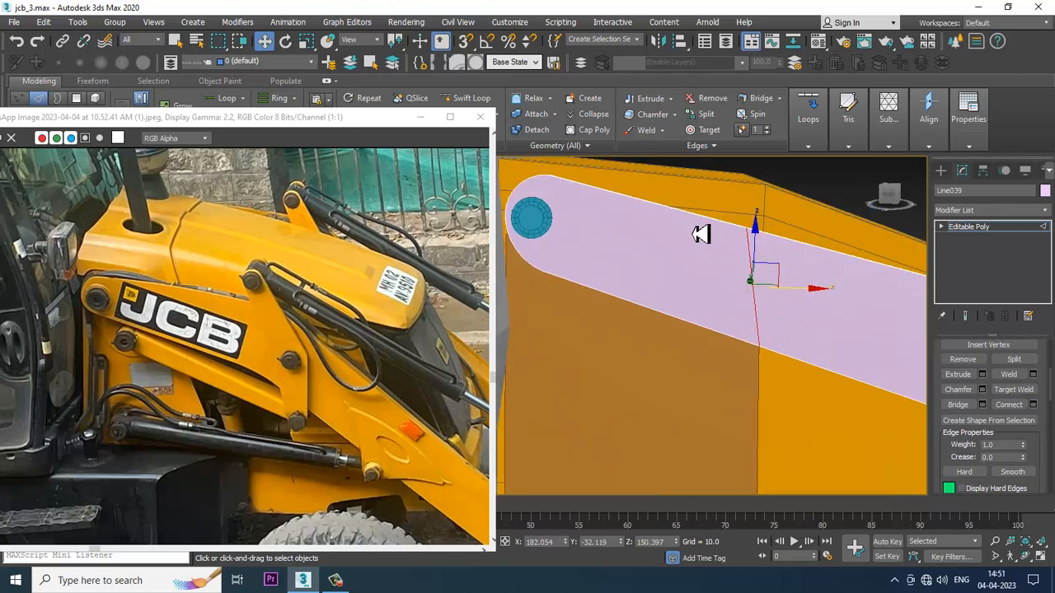
pyautogui.press('1')
pyautogui.click(748, 255)
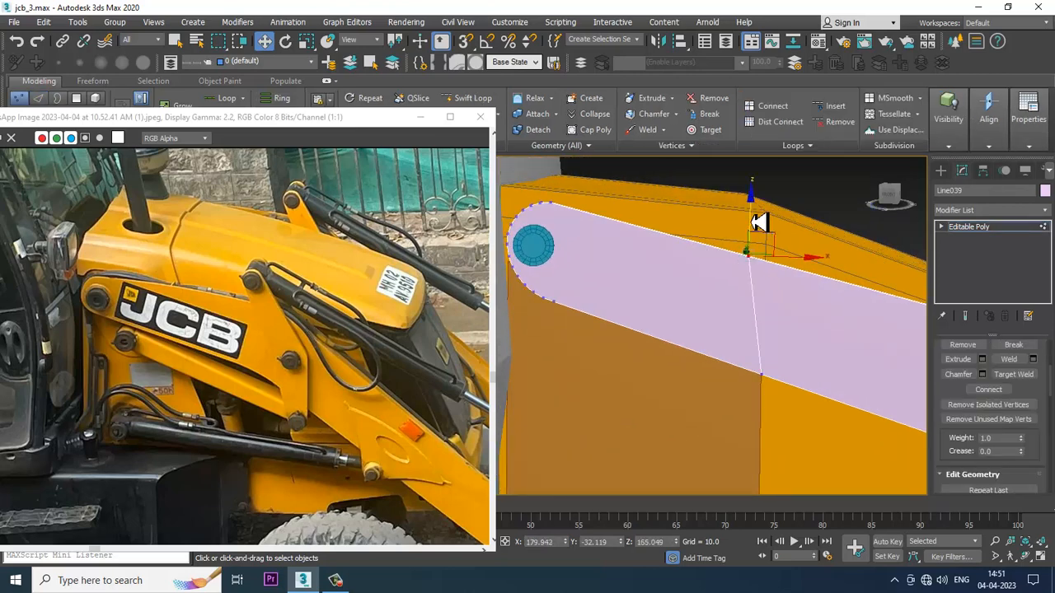
pyautogui.moveTo(759, 223); pyautogui.dragTo(753, 214)
pyautogui.moveTo(779, 385); pyautogui.dragTo(793, 406)
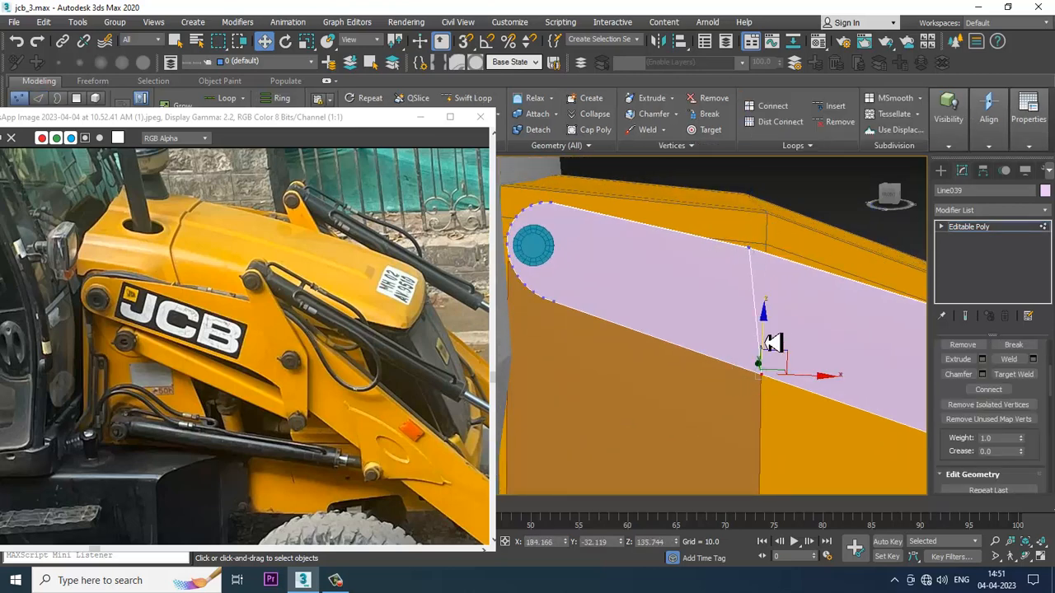
pyautogui.moveTo(764, 342); pyautogui.dragTo(763, 329)
# Step: Examine the loader arm's lower section and bucket linkage in the reference photo against the modeled arm and hood
pyautogui.moveTo(780, 337); pyautogui.dragTo(740, 295, button='middle')
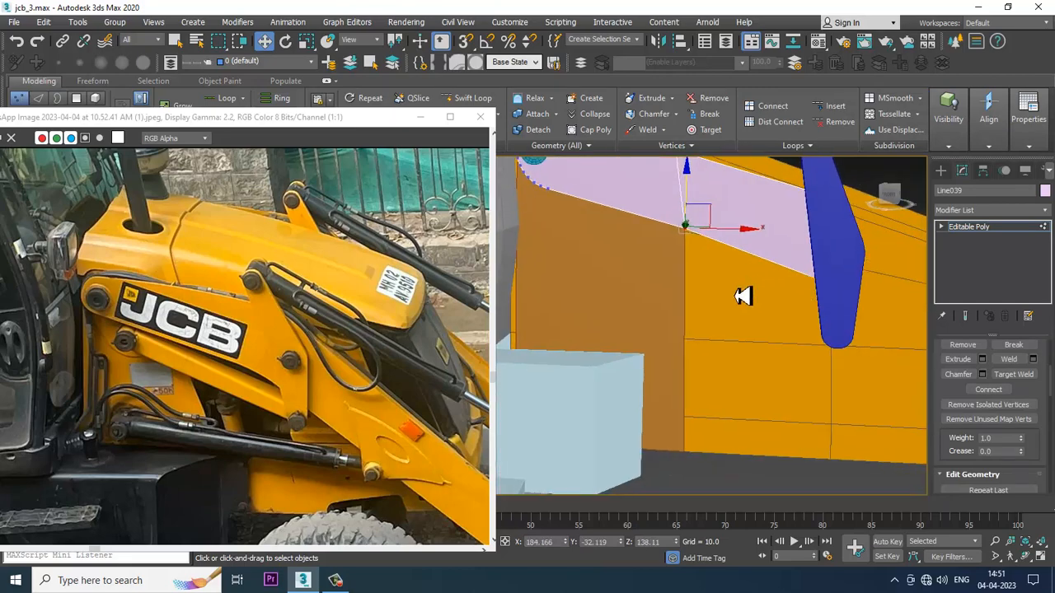
pyautogui.moveTo(338, 401); pyautogui.dragTo(310, 320, button='middle')
pyautogui.scroll(-1, 317, 322)
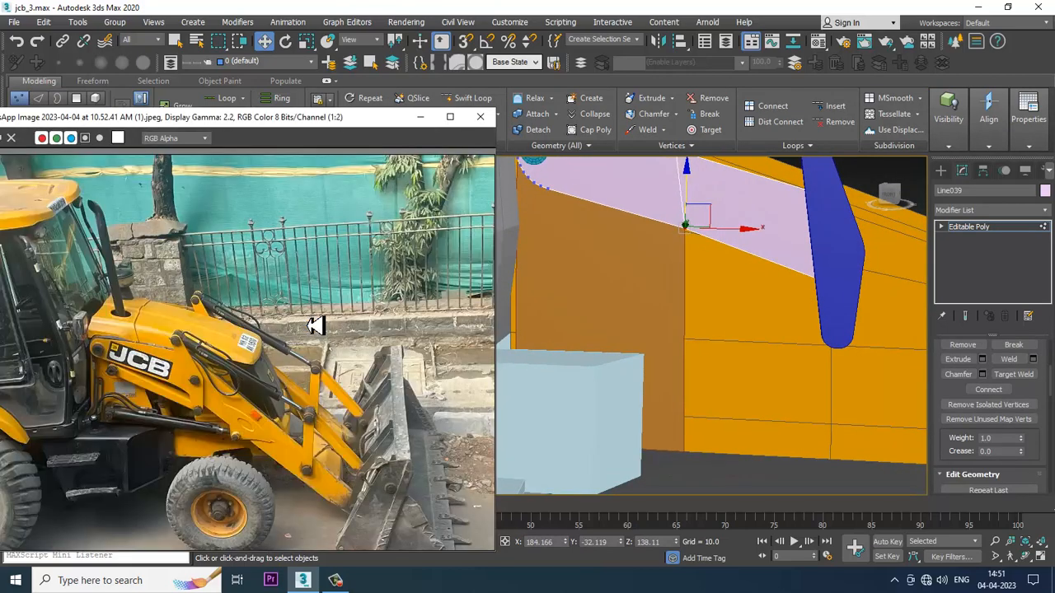
pyautogui.scroll(1, 255, 371)
pyautogui.scroll(-1, 287, 372)
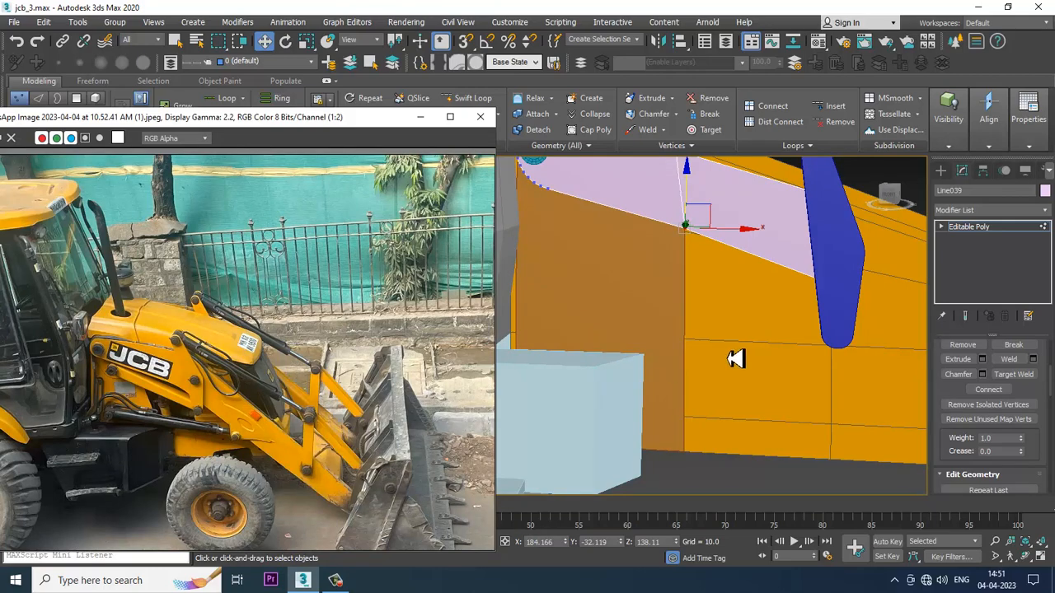
pyautogui.moveTo(749, 332); pyautogui.dragTo(713, 375, button='middle')
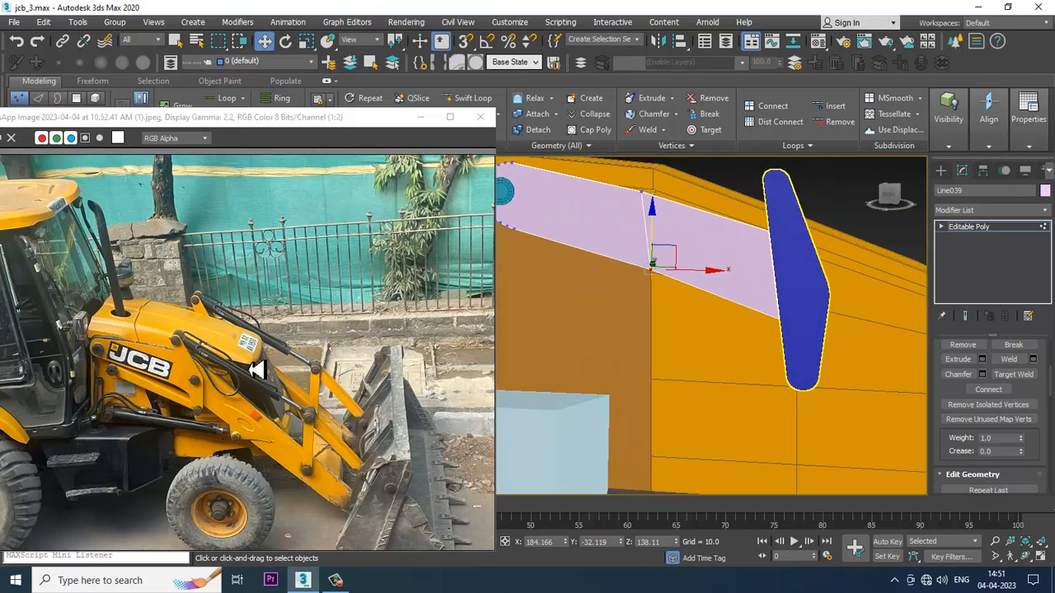
pyautogui.scroll(1, 198, 451)
pyautogui.scroll(-1, 198, 451)
pyautogui.moveTo(746, 285)
pyautogui.mouseDown(button='middle')
pyautogui.moveTo(726, 282)
pyautogui.moveTo(764, 302)
pyautogui.moveTo(751, 281)
pyautogui.mouseUp(button='middle')
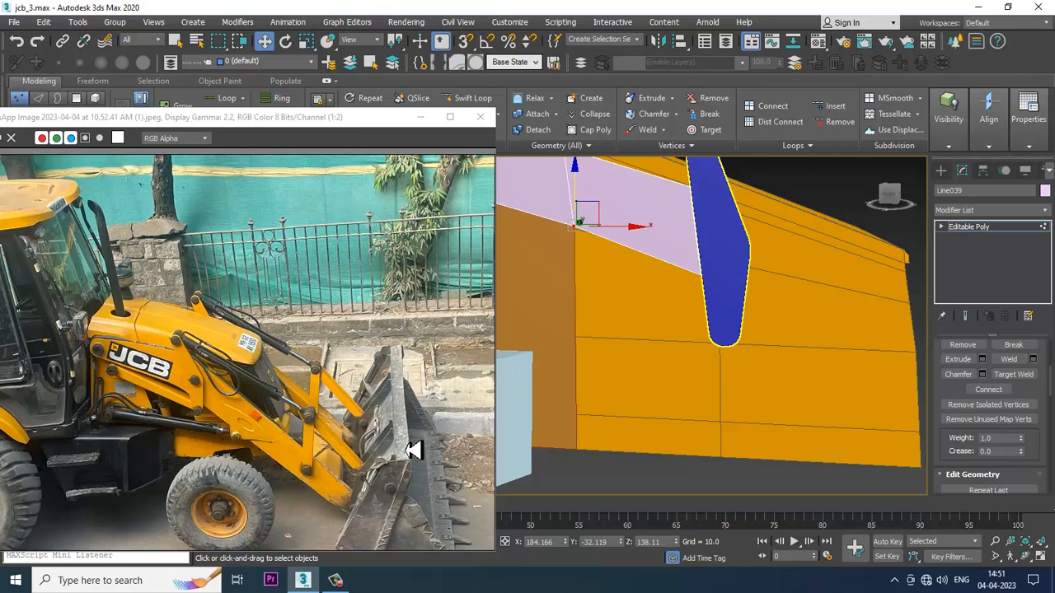
pyautogui.moveTo(677, 352); pyautogui.dragTo(667, 349, button='middle')
# Step: Switch to the maximized Front view and enlarge the reference photo around the lower loader arm and front wheel
pyautogui.hotkey('alt', 'w')
pyautogui.middleClick(766, 278)
pyautogui.hotkey('alt', 'w')
pyautogui.moveTo(758, 274); pyautogui.dragTo(746, 257, button='middle')
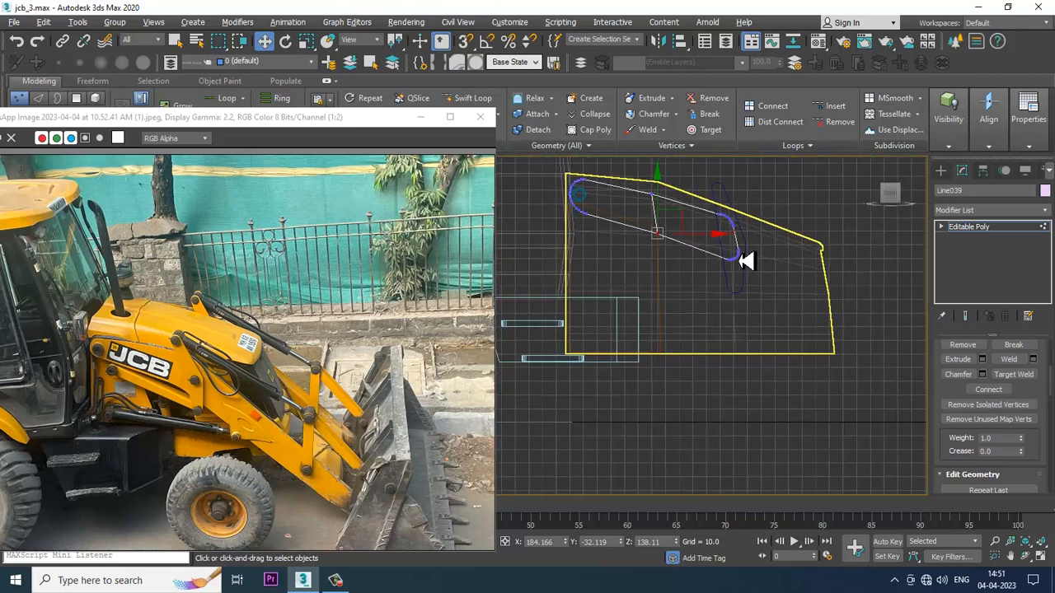
pyautogui.scroll(-2, 747, 258)
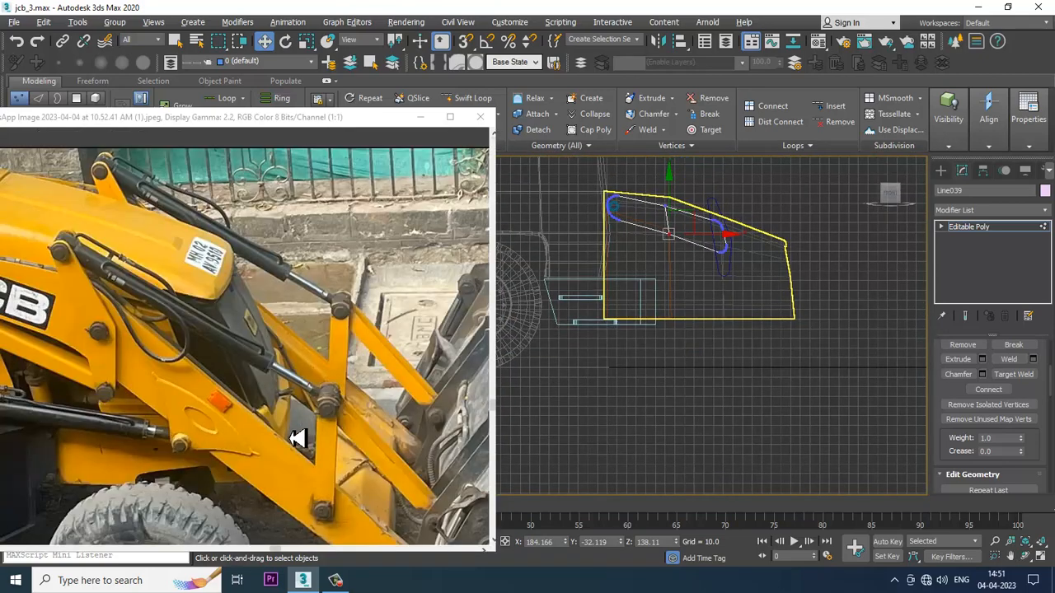
pyautogui.scroll(1, 298, 438)
pyautogui.moveTo(270, 418); pyautogui.dragTo(298, 360, button='middle')
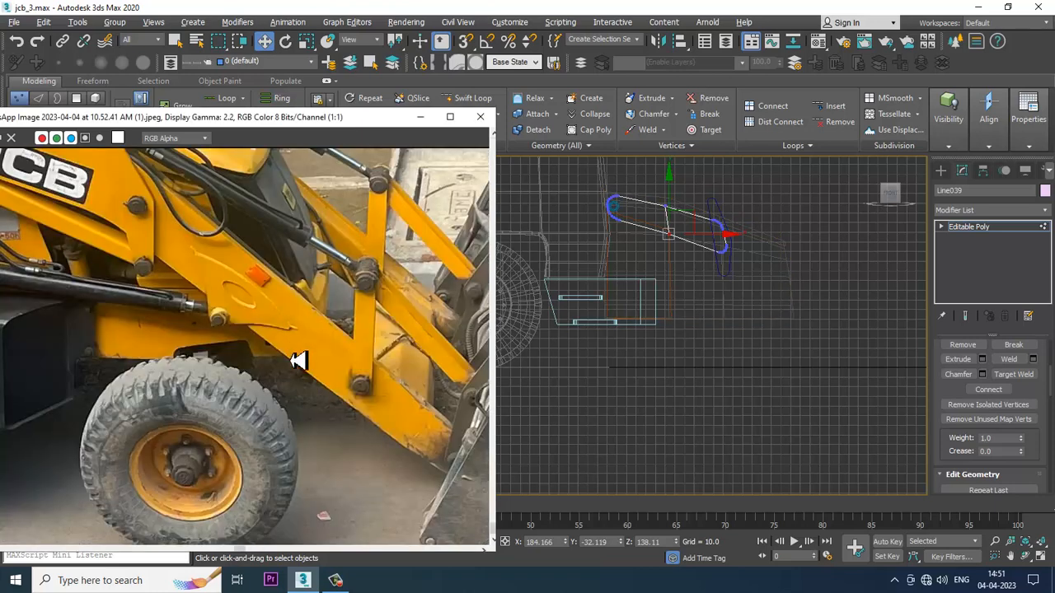
# Step: Draw a closed four-sided line sloping down from the arm's front end, about 227 long and narrowing from about 26 to 18
pyautogui.click(940, 170)
pyautogui.click(964, 261)
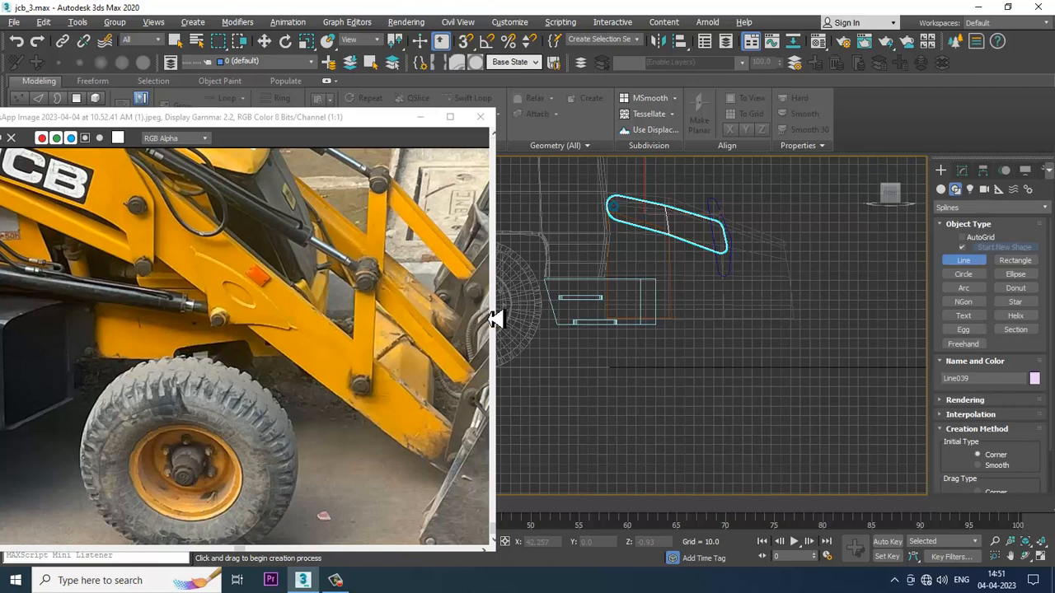
pyautogui.scroll(2, 693, 254)
pyautogui.click(729, 222)
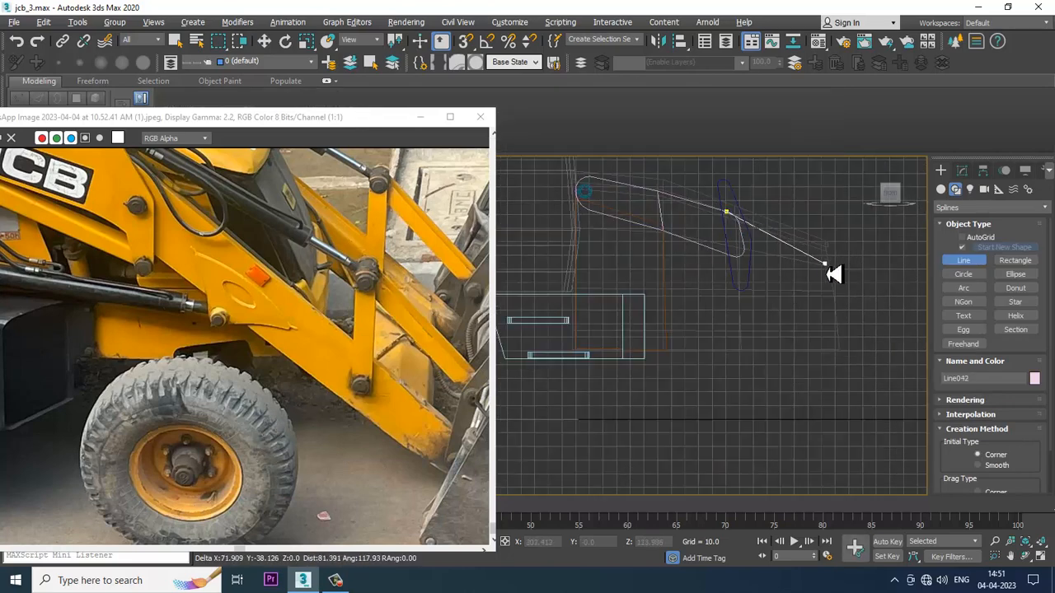
pyautogui.scroll(-3, 857, 278)
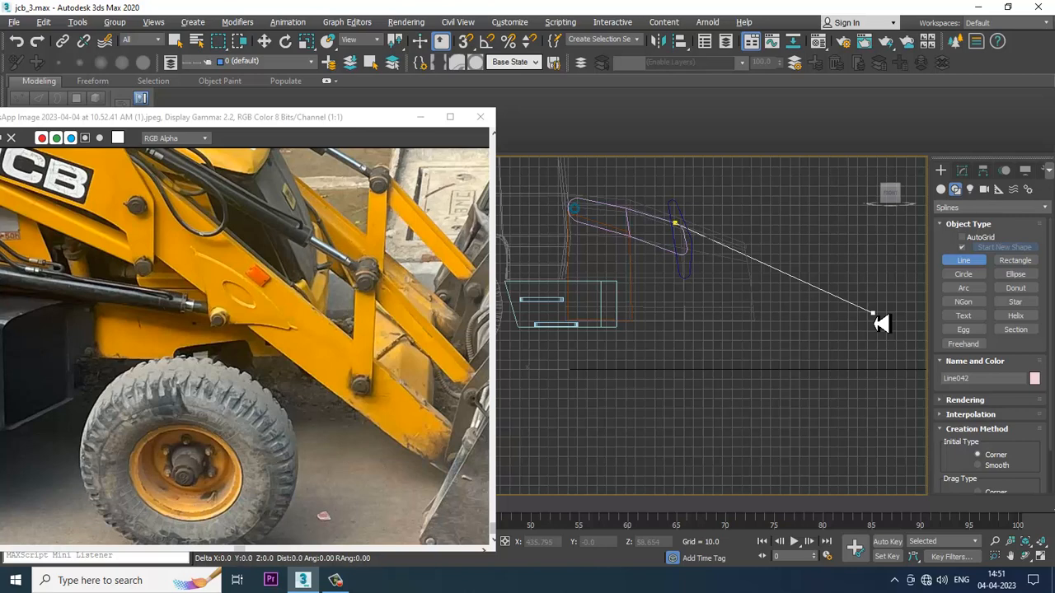
pyautogui.scroll(2, 873, 313)
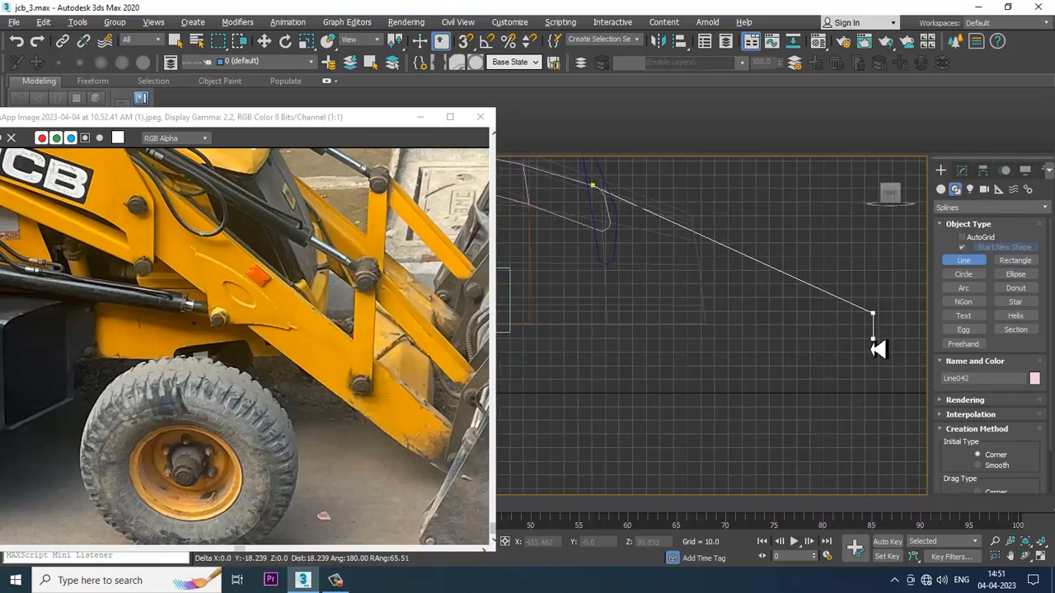
pyautogui.click(873, 337)
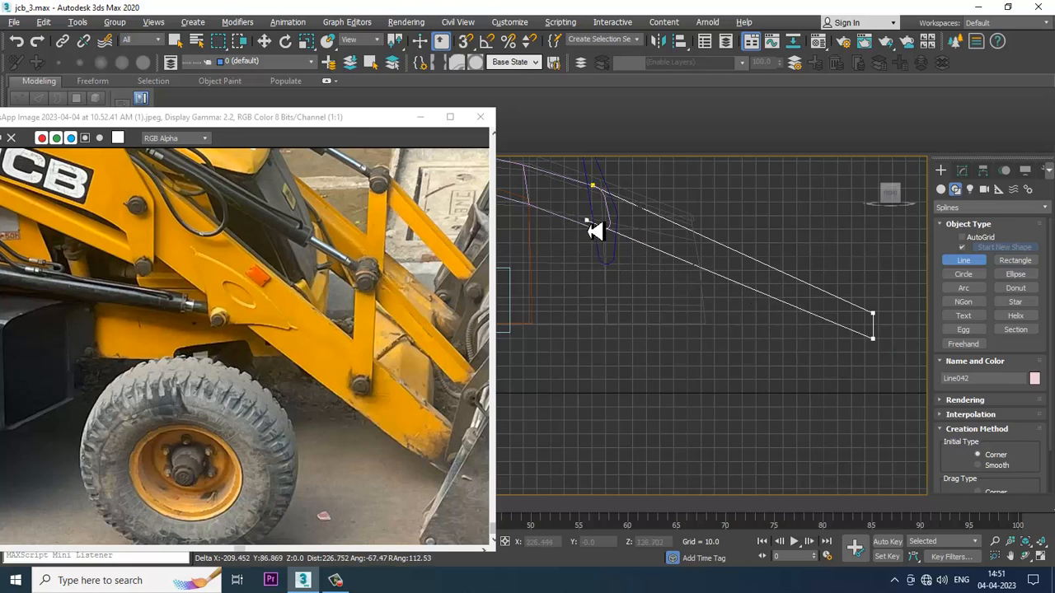
pyautogui.click(584, 222)
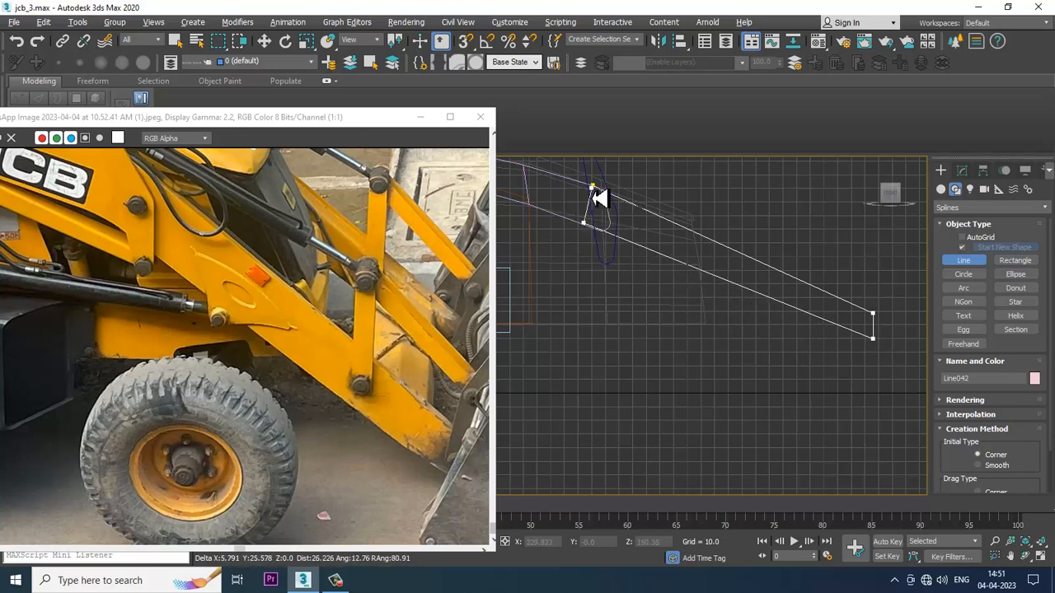
pyautogui.click(592, 187)
pyautogui.click(524, 334)
pyautogui.rightClick(555, 355)
# Step: Extrude the closed four-sided line by 1.5 to form the lower loader arm plate
pyautogui.hotkey('alt', 'w')
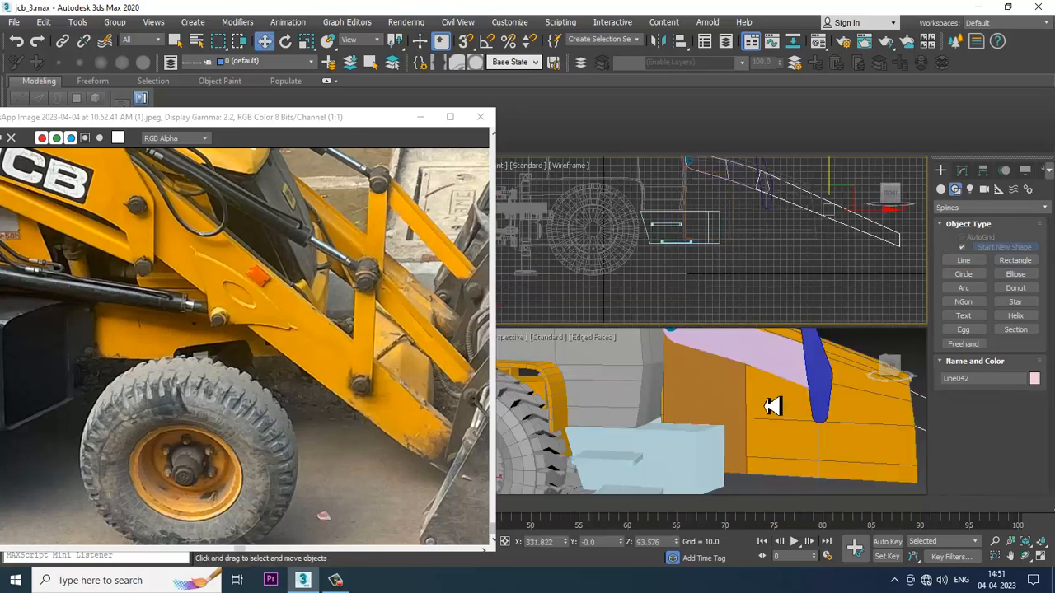
pyautogui.rightClick(772, 407)
pyautogui.hotkey('alt', 'w')
pyautogui.keyDown('alt'); pyautogui.moveTo(753, 400); pyautogui.dragTo(766, 365, button='middle'); pyautogui.keyUp('alt')
pyautogui.scroll(2, 723, 342)
pyautogui.scroll(2, 766, 365)
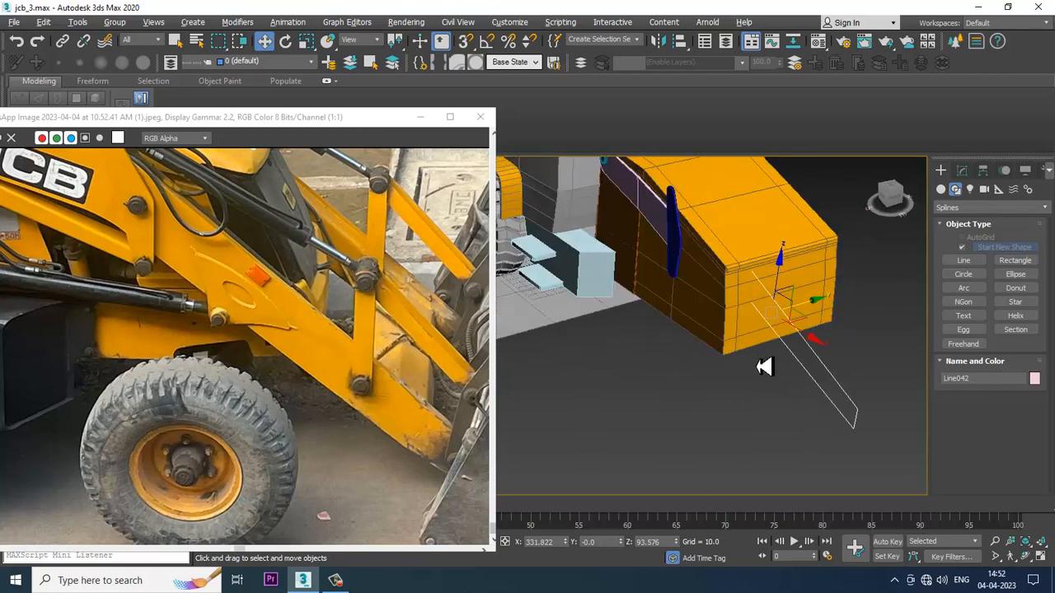
pyautogui.click(969, 174)
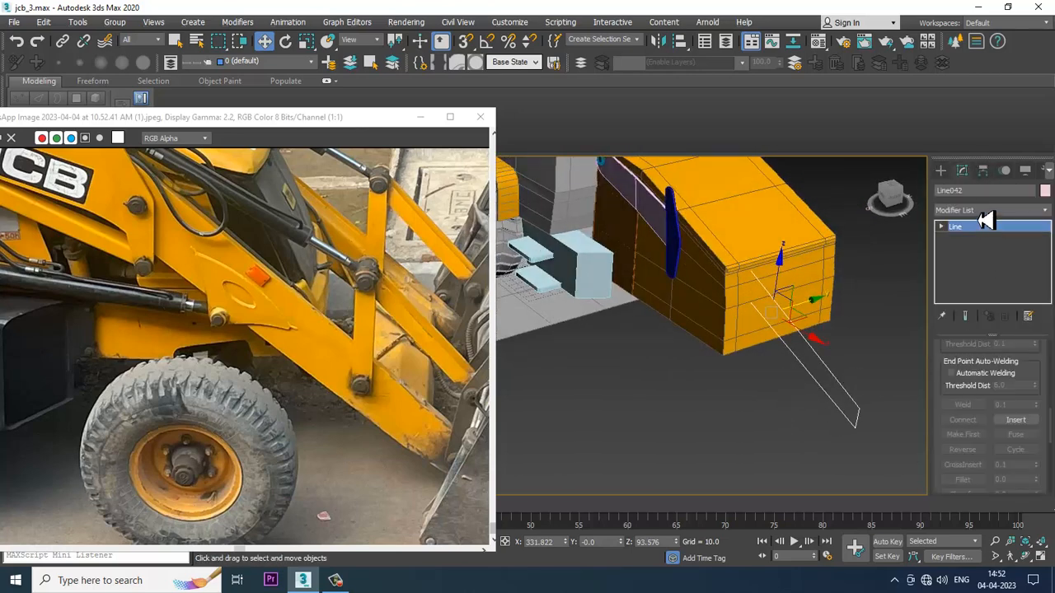
pyautogui.click(985, 211)
pyautogui.write('ex')
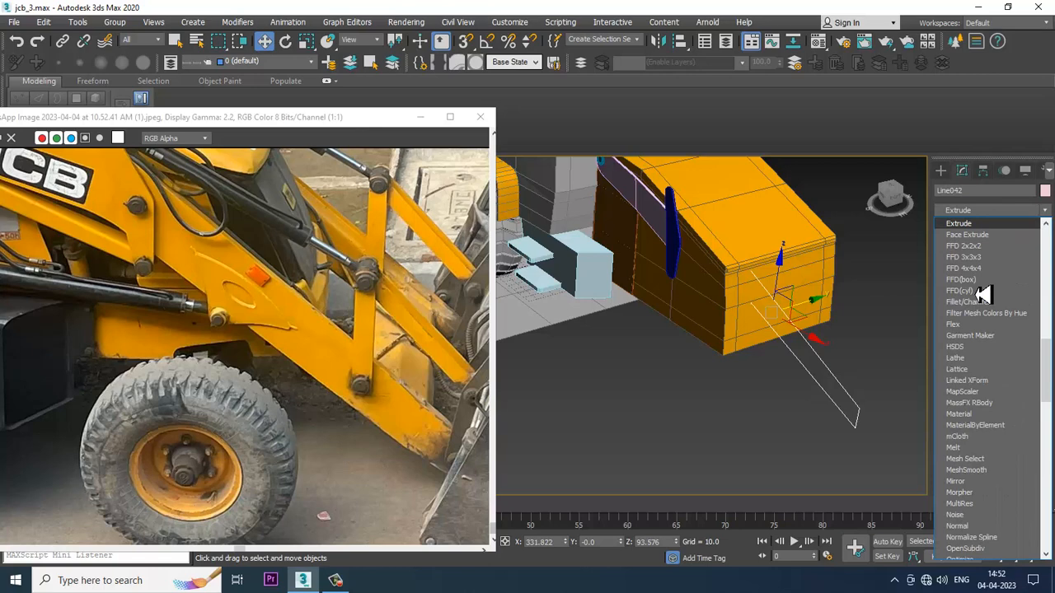
pyautogui.press('Return')
pyautogui.keyDown('alt'); pyautogui.moveTo(660, 338); pyautogui.dragTo(651, 272, button='middle'); pyautogui.keyUp('alt')
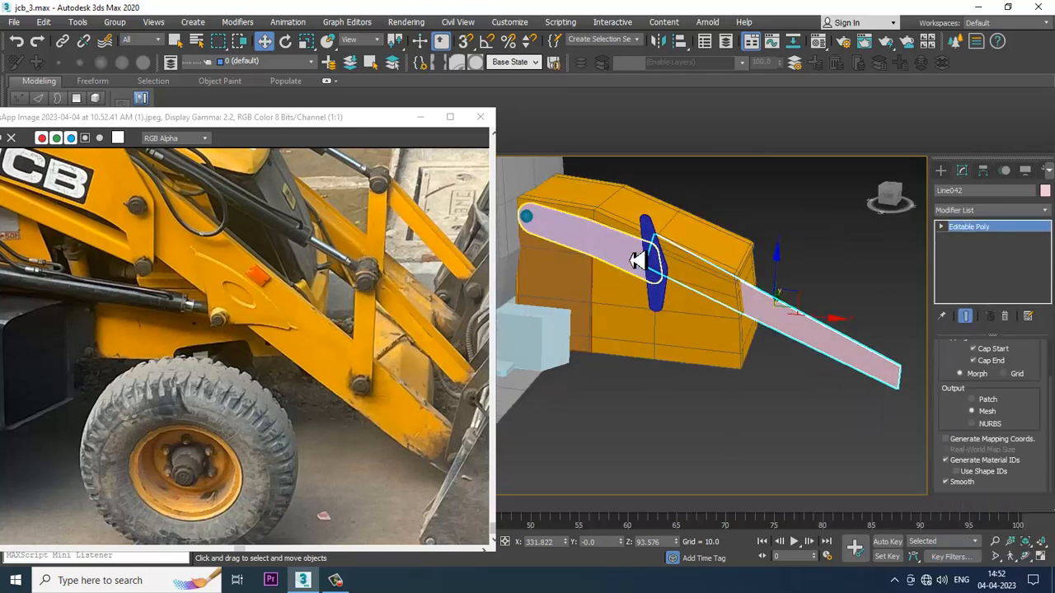
# Step: Move the extruded plate sideways to about Y -31.4, in line with the upper arm, and show more of the reference photo
pyautogui.click(636, 260)
pyautogui.scroll(2, 966, 435)
pyautogui.keyDown('alt'); pyautogui.moveTo(785, 362); pyautogui.dragTo(708, 324, button='middle'); pyautogui.keyUp('alt')
pyautogui.click(596, 426)
pyautogui.scroll(-1, 306, 333)
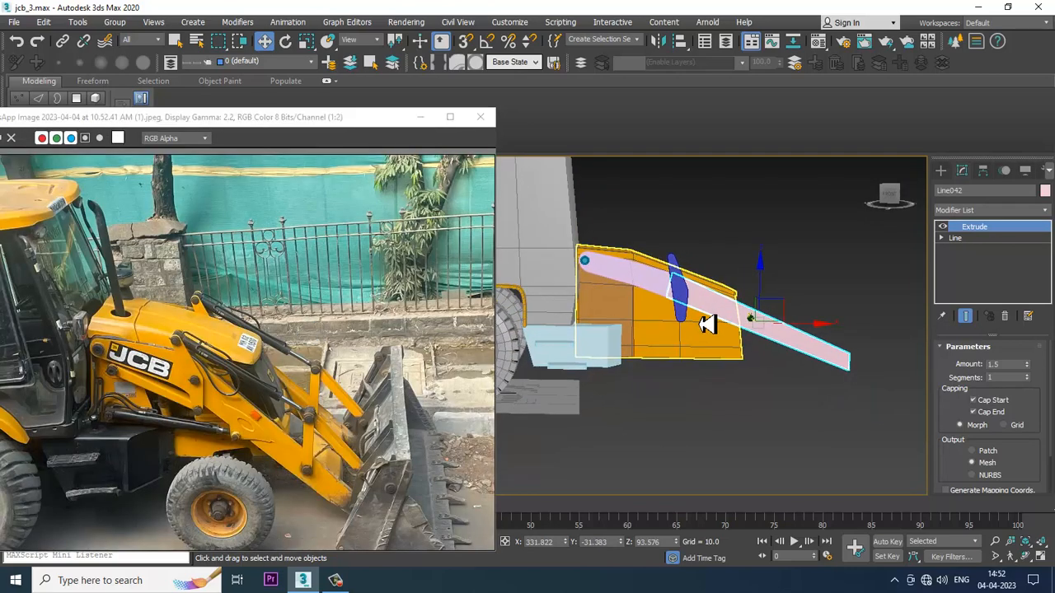
# Step: Rotate the lower arm plate by about 7.3 degrees so that it slopes down more steeply toward the front
pyautogui.scroll(3, 699, 336)
pyautogui.press('e')
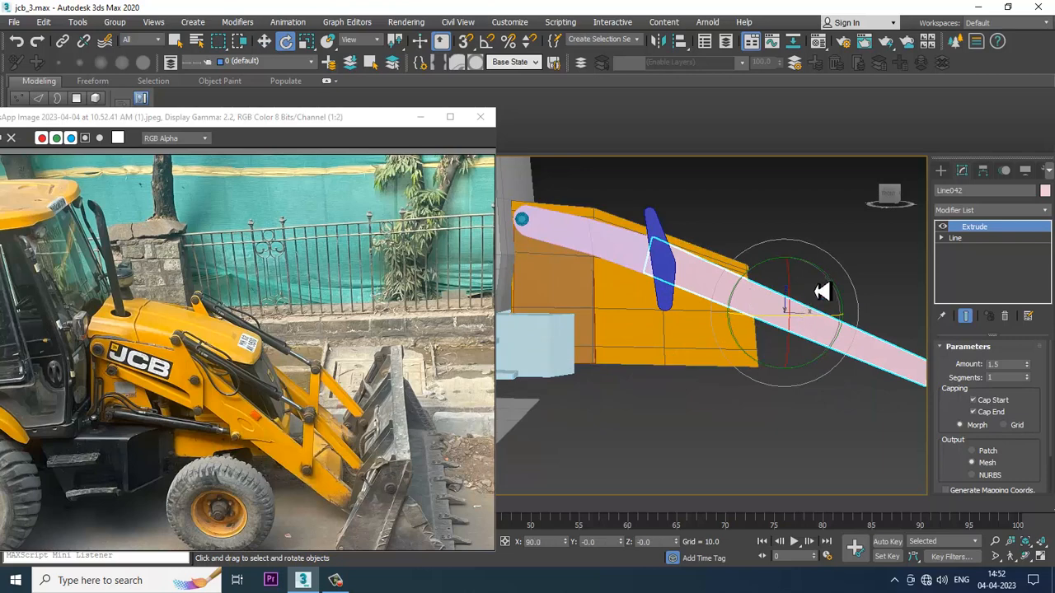
pyautogui.moveTo(829, 283); pyautogui.dragTo(833, 293)
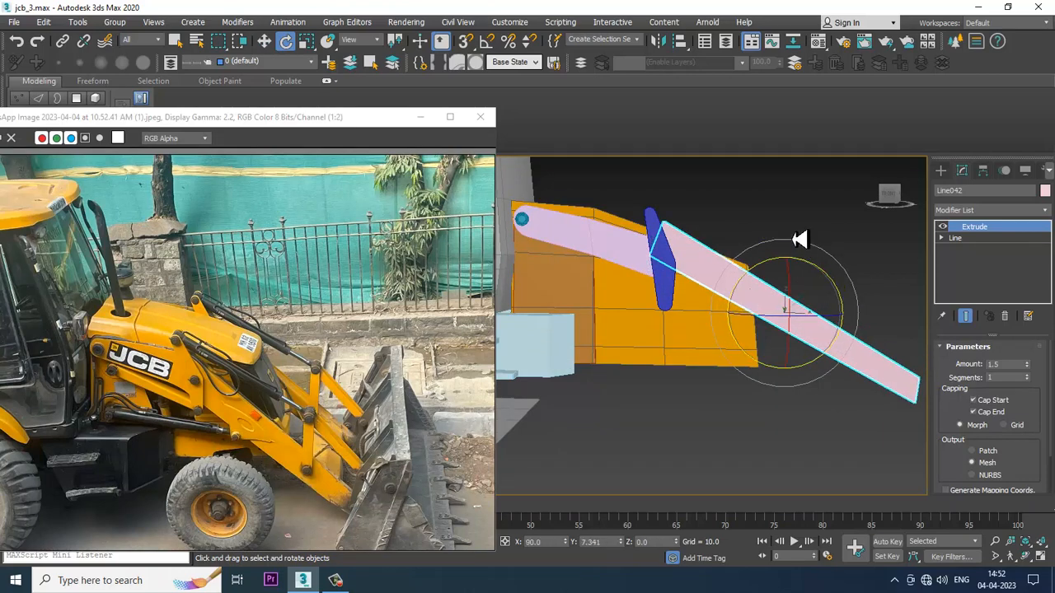
pyautogui.moveTo(800, 240); pyautogui.dragTo(793, 249, button='middle')
pyautogui.moveTo(745, 294); pyautogui.dragTo(734, 269, button='middle')
pyautogui.scroll(-2, 725, 281)
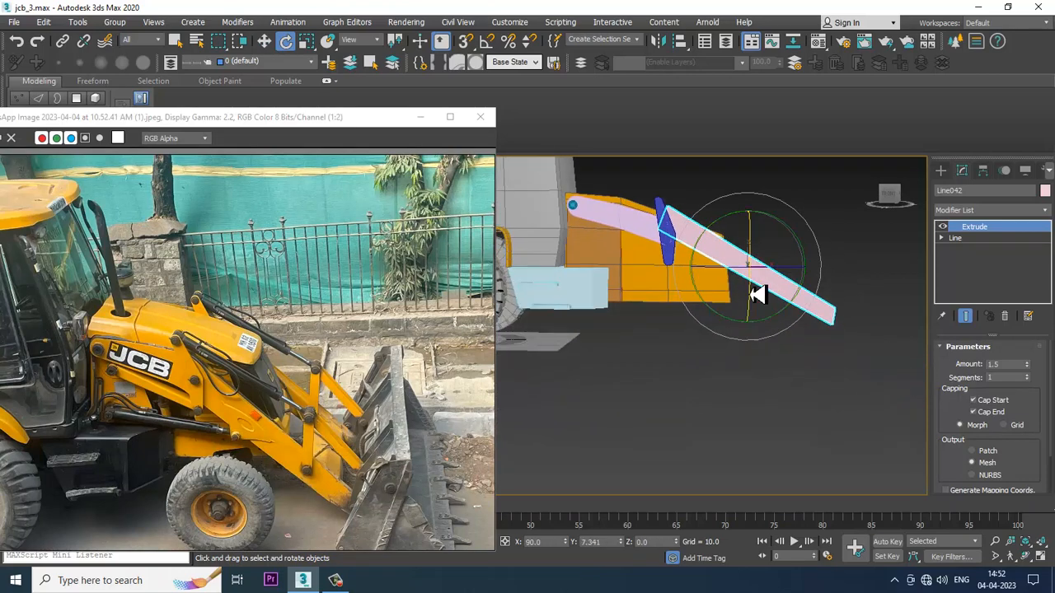
pyautogui.scroll(4, 796, 294)
# Step: Lower the rotated arm plate to about Z 78.2 to meet the front end of the upper arm
pyautogui.press('w')
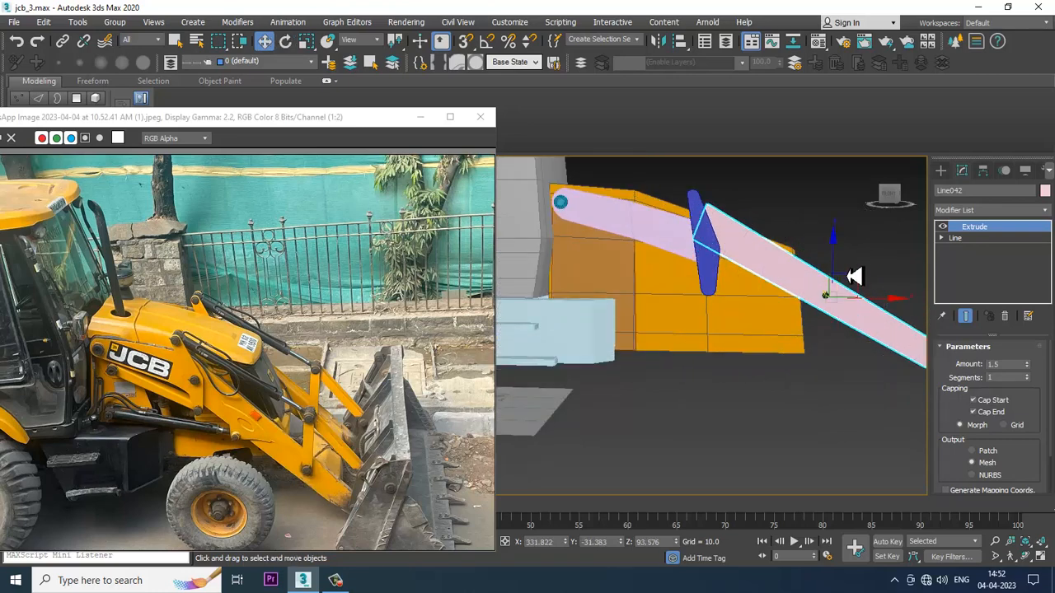
pyautogui.moveTo(855, 277); pyautogui.dragTo(837, 273, button='middle')
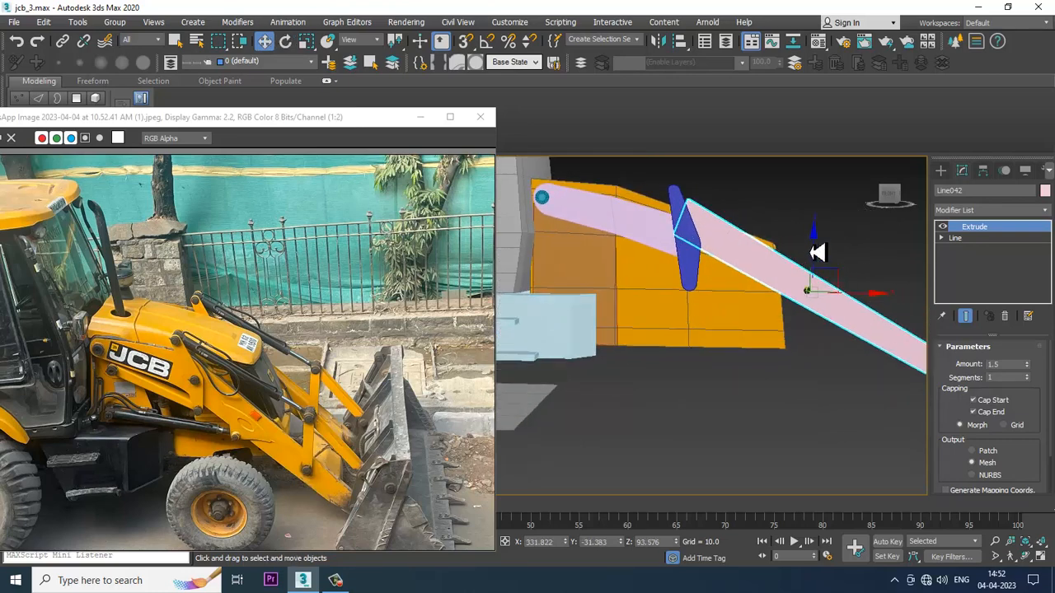
pyautogui.moveTo(814, 252); pyautogui.dragTo(820, 273)
pyautogui.moveTo(857, 303); pyautogui.dragTo(751, 280, button='middle')
pyautogui.scroll(-2, 750, 276)
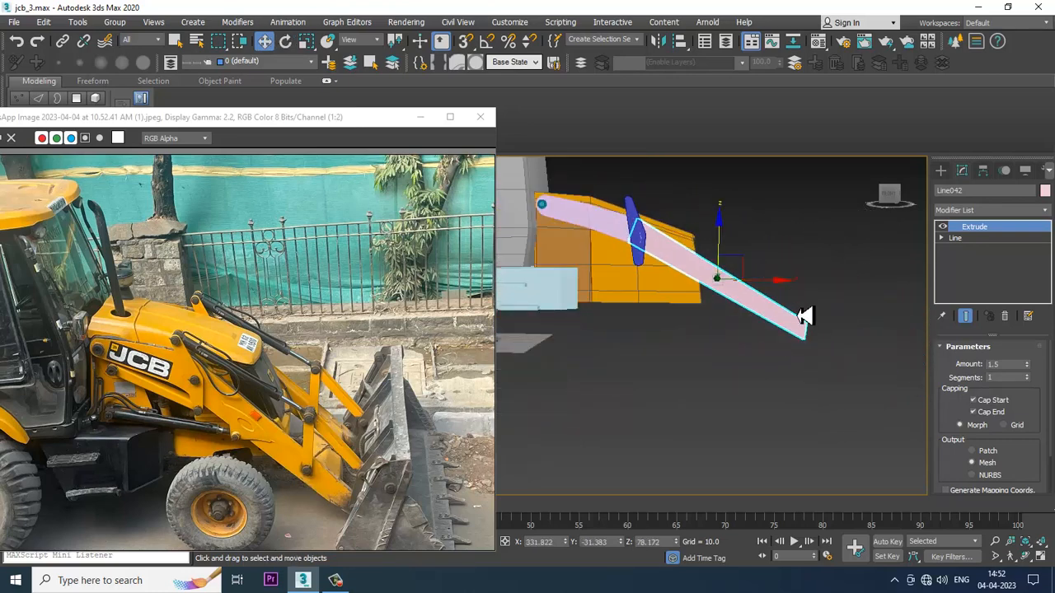
# Step: Inspect the vertices of the lower arm's base line and compare the arm's length and slope with the reference photo
pyautogui.click(942, 238)
pyautogui.click(954, 238)
pyautogui.click(965, 249)
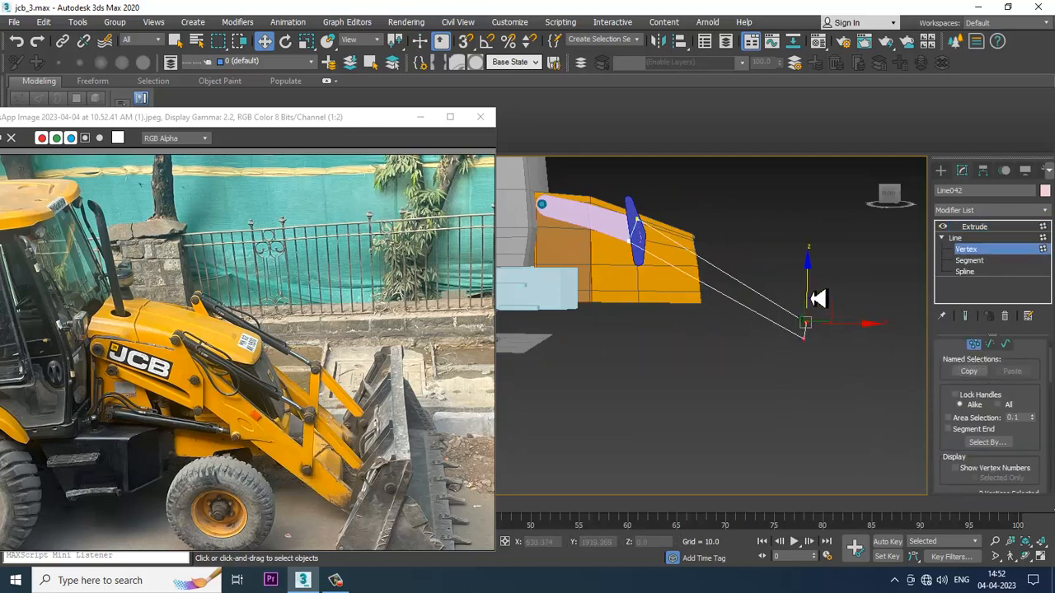
pyautogui.moveTo(730, 261); pyautogui.dragTo(741, 283, button='middle')
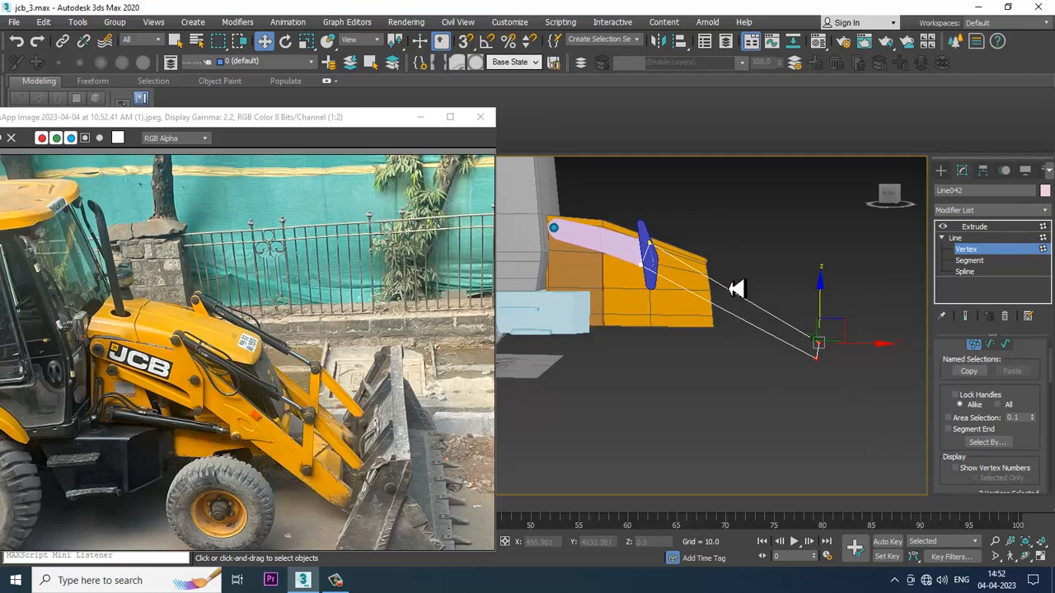
pyautogui.moveTo(681, 308); pyautogui.dragTo(695, 306, button='middle')
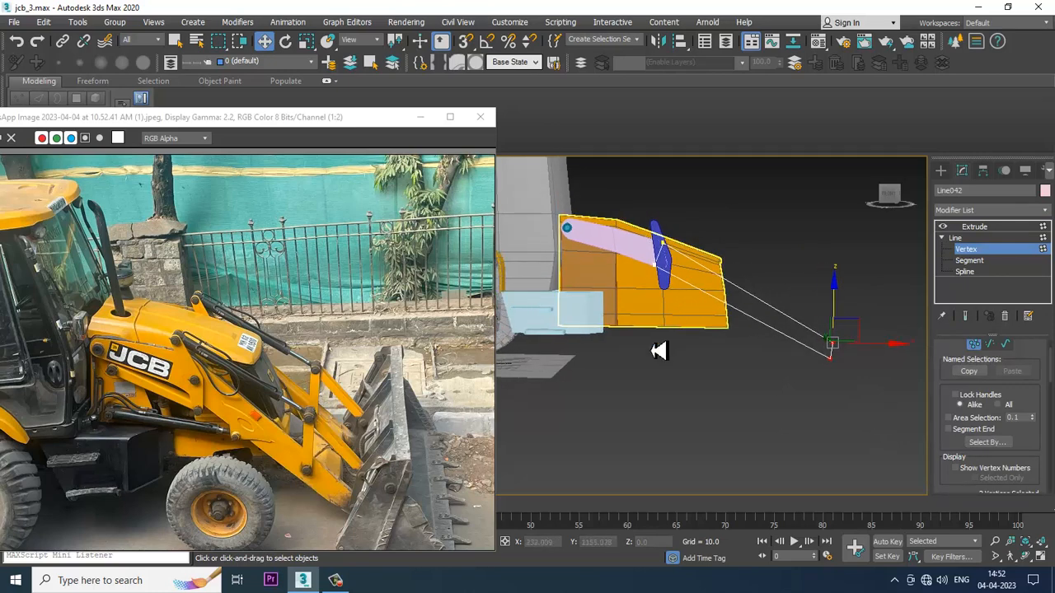
pyautogui.moveTo(659, 350); pyautogui.dragTo(717, 240, button='middle')
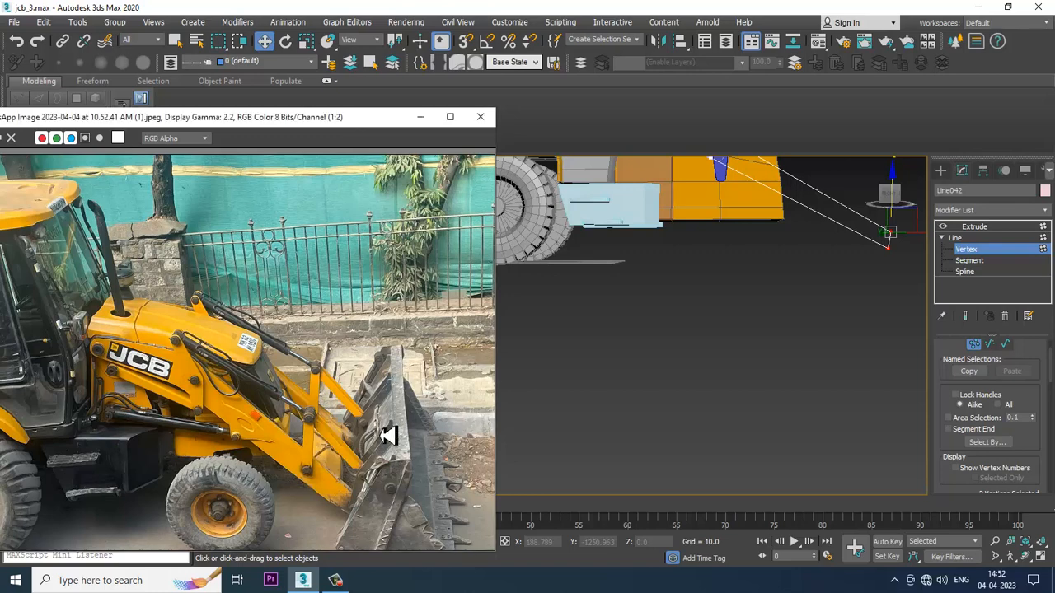
pyautogui.scroll(1, 296, 463)
pyautogui.keyDown('alt'); pyautogui.moveTo(841, 243); pyautogui.dragTo(727, 334, button='middle'); pyautogui.keyUp('alt')
pyautogui.click(989, 229)
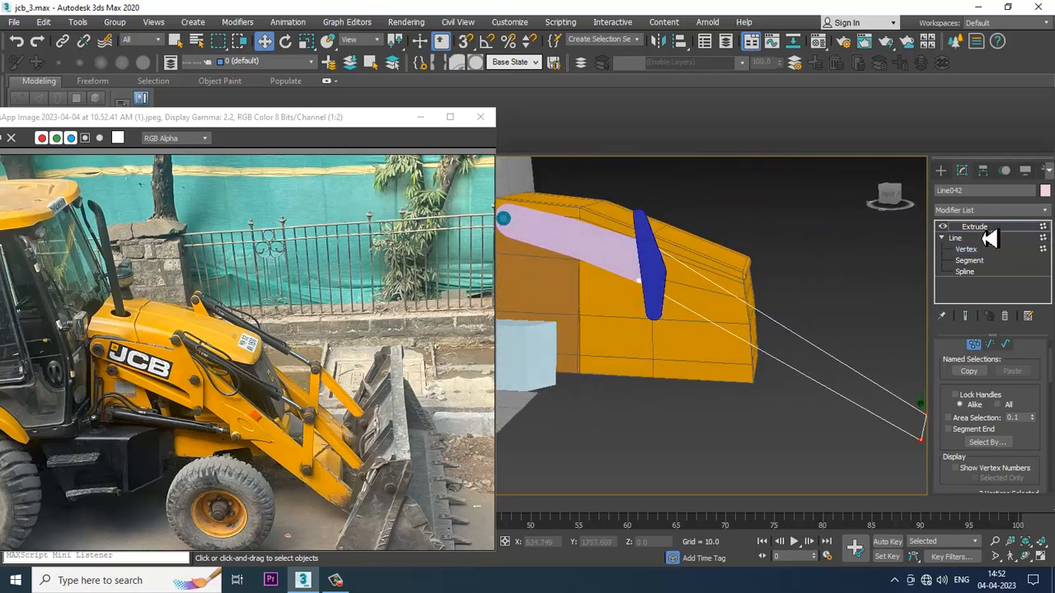
# Step: Raise the hood's upper vertices at the front end and the adjacent edge row by about 7.2 in the Front view
pyautogui.click(729, 272)
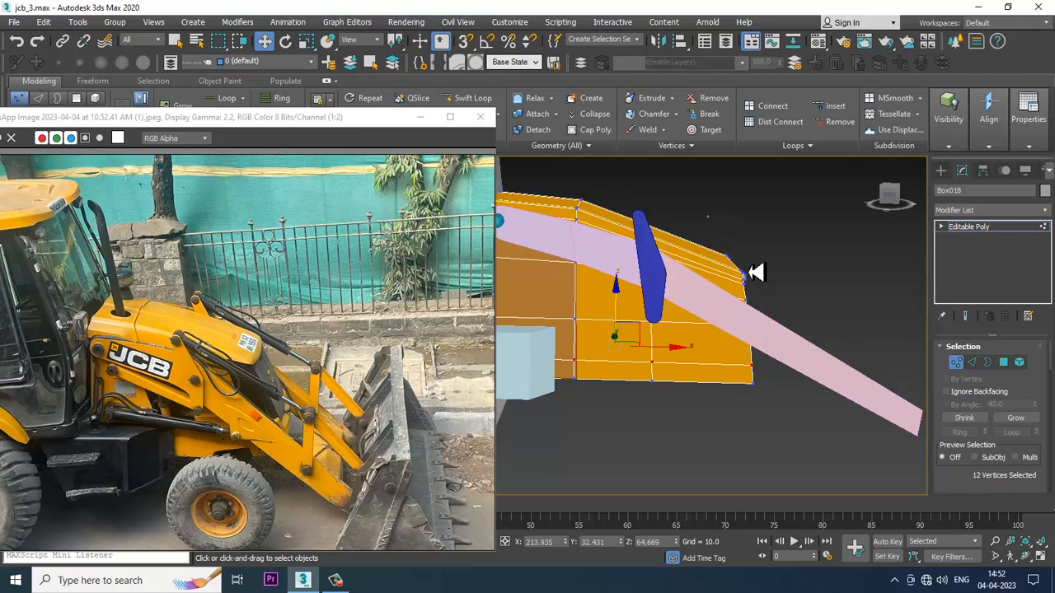
pyautogui.hotkey('alt', 'w')
pyautogui.moveTo(804, 222); pyautogui.dragTo(811, 254, button='middle')
pyautogui.hotkey('alt', 'w')
pyautogui.moveTo(736, 280); pyautogui.dragTo(744, 286, button='middle')
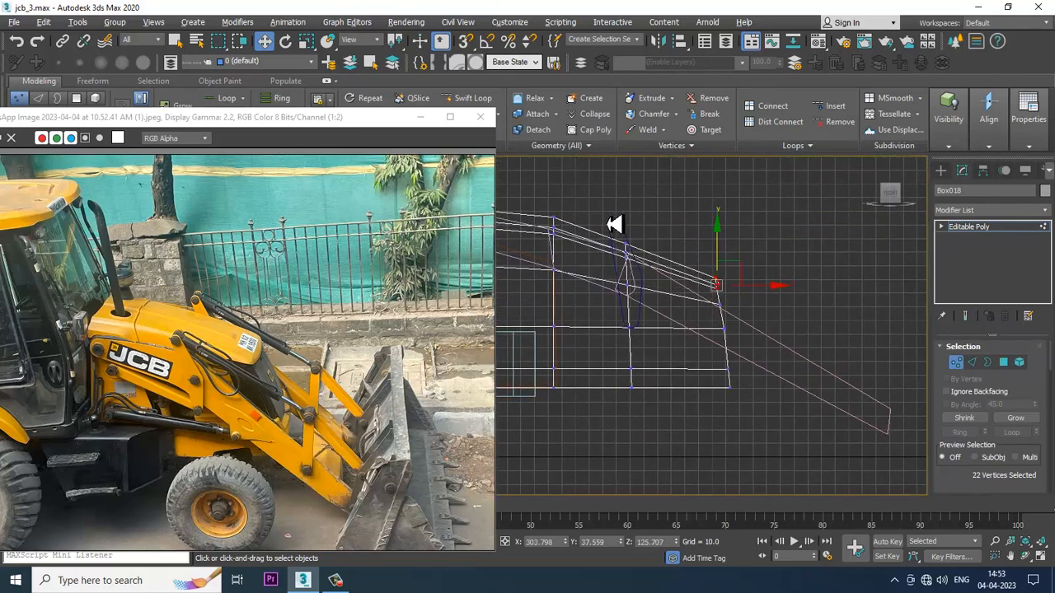
pyautogui.moveTo(705, 252); pyautogui.dragTo(694, 233)
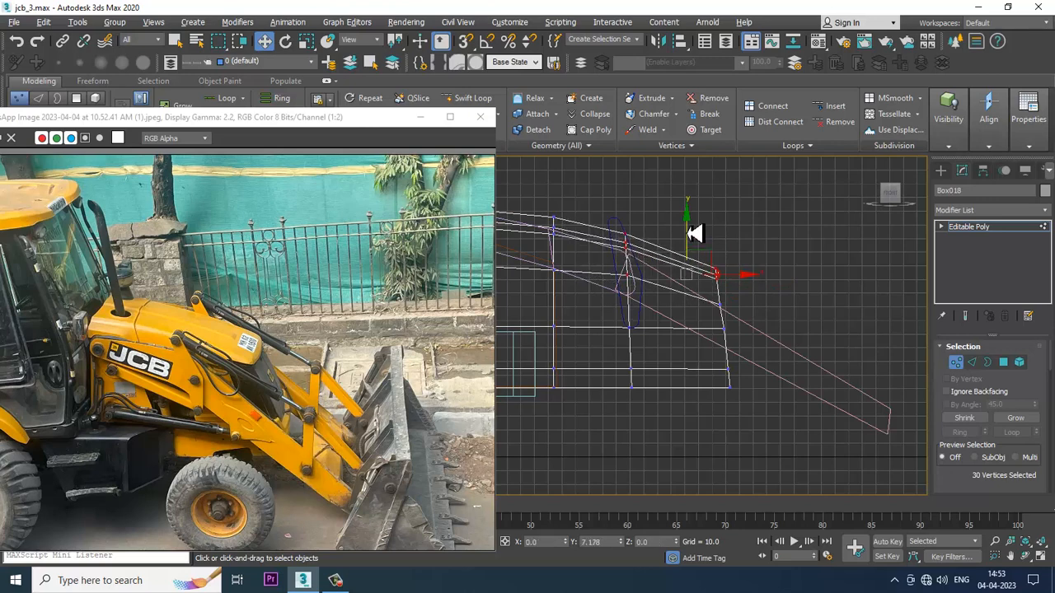
# Step: Lower the hood's side vertex pair behind the bracket to about Z 125.8 and raise the front top vertices to about Z 140.5
pyautogui.click(627, 285)
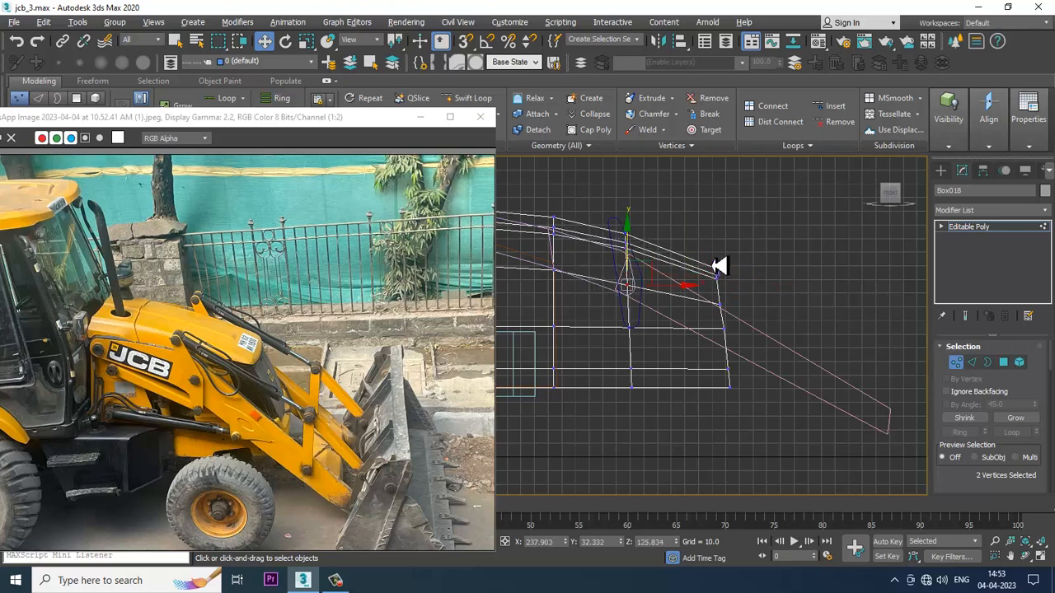
pyautogui.moveTo(755, 298); pyautogui.dragTo(751, 295)
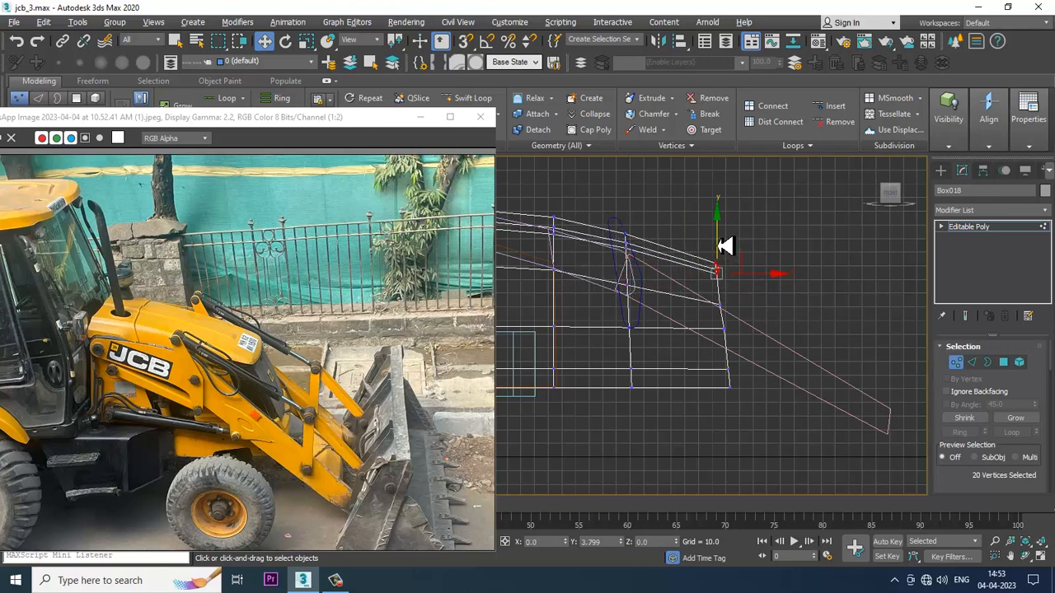
pyautogui.moveTo(716, 243); pyautogui.dragTo(716, 241)
pyautogui.hotkey('alt', 'w')
pyautogui.keyDown('alt'); pyautogui.moveTo(783, 423); pyautogui.dragTo(744, 347, button='middle'); pyautogui.keyUp('alt')
pyautogui.hotkey('alt', 'w')
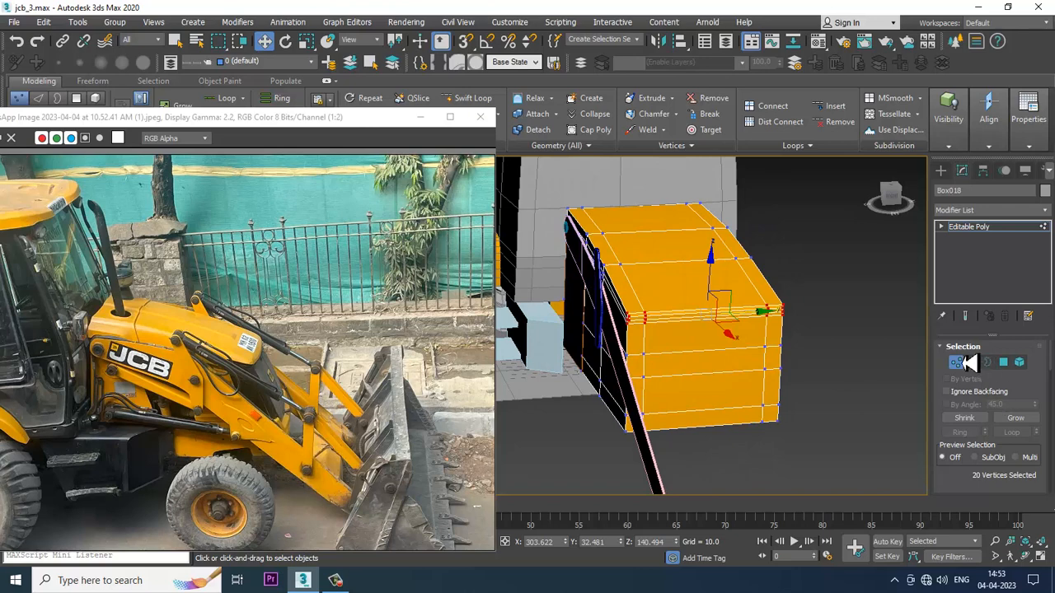
# Step: Connect the hood's crosswise edges with 3 segments to add lengthwise edge loops
pyautogui.press('2')
pyautogui.keyDown('alt'); pyautogui.moveTo(923, 350); pyautogui.dragTo(695, 469, button='middle'); pyautogui.keyUp('alt')
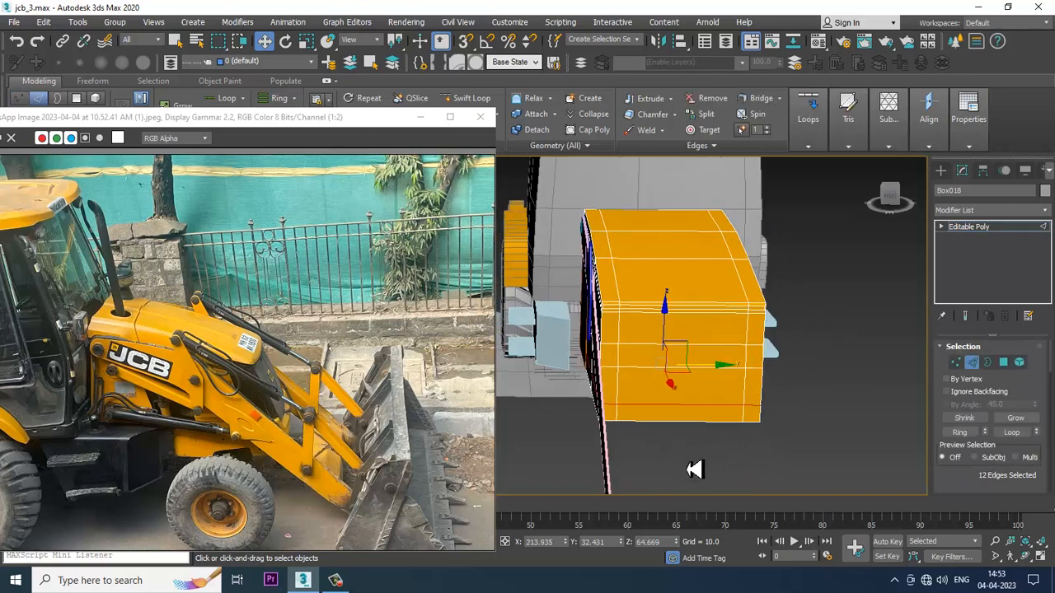
pyautogui.moveTo(670, 167); pyautogui.dragTo(666, 158)
pyautogui.press('F3')
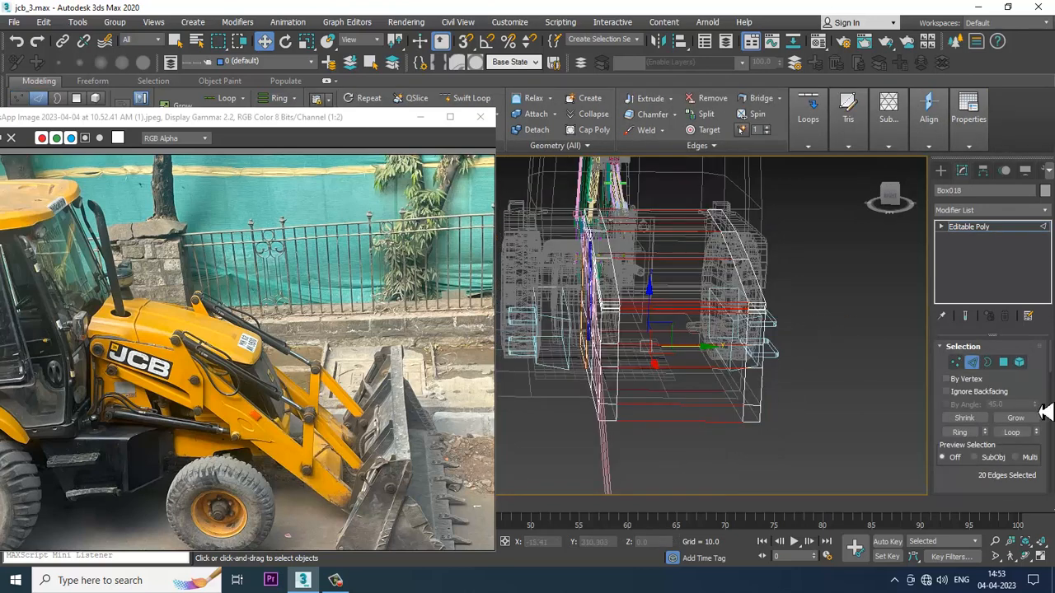
pyautogui.press('F3')
pyautogui.scroll(-3, 966, 493)
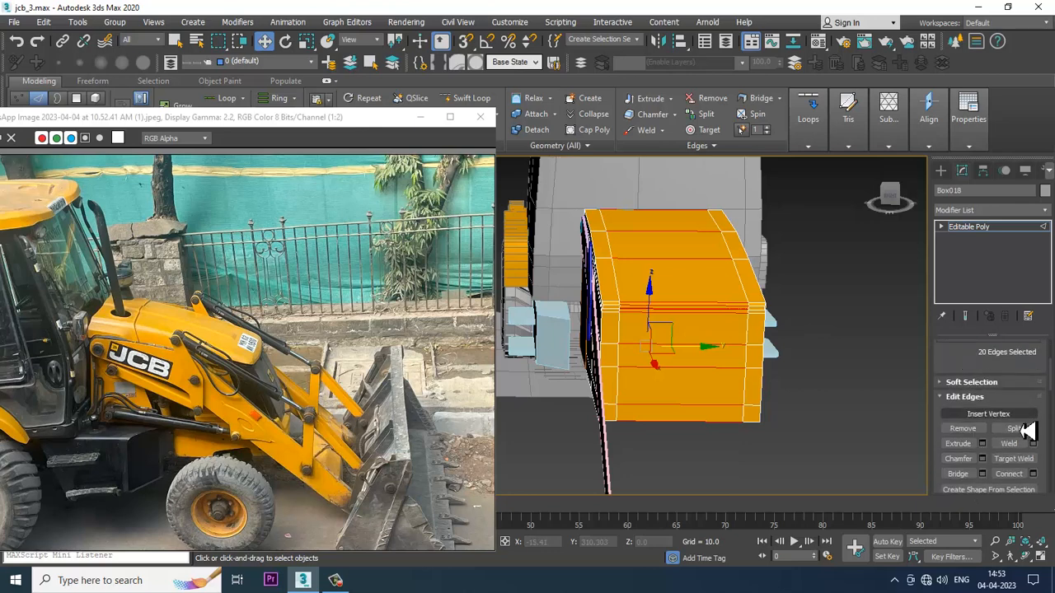
pyautogui.click(1032, 473)
pyautogui.moveTo(476, 333); pyautogui.dragTo(482, 342)
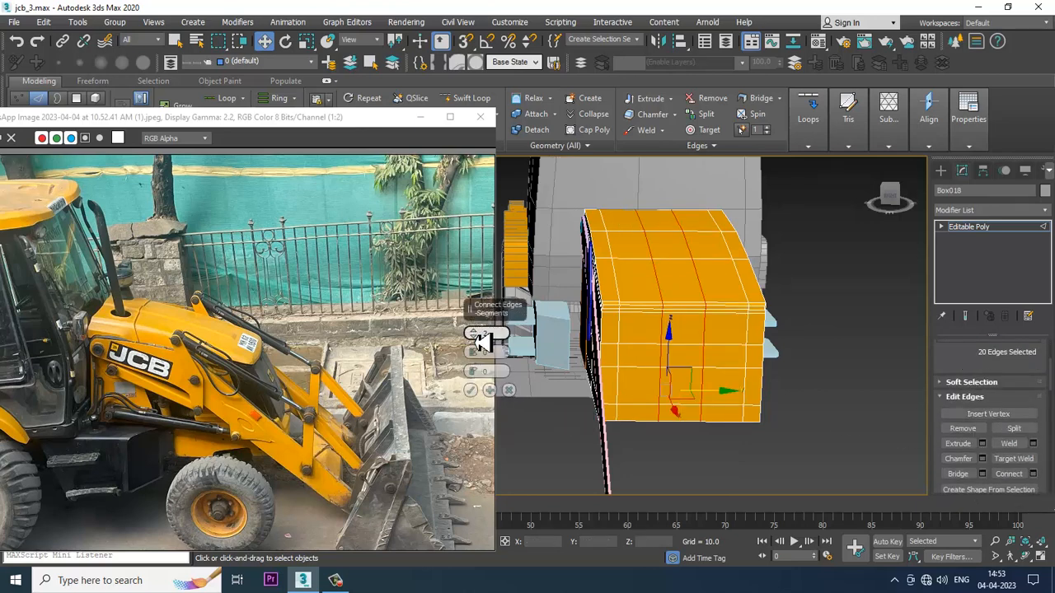
pyautogui.click(474, 333)
pyautogui.click(471, 390)
# Step: Move the reference photo aside and enlarge the hood in the maximized Top view, ready for vertex editing
pyautogui.hotkey('alt', 'w')
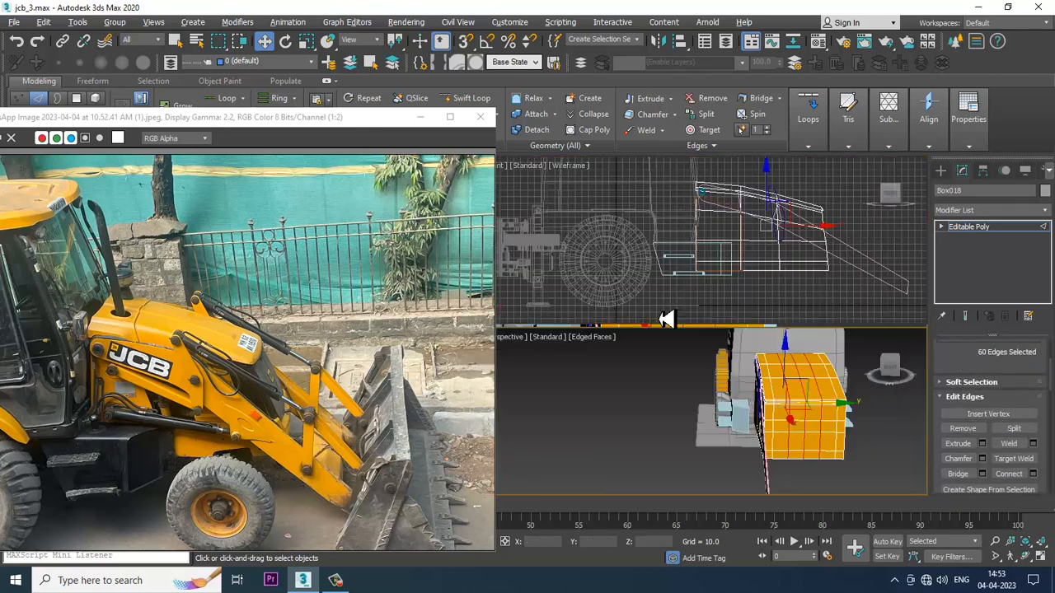
pyautogui.moveTo(380, 129); pyautogui.dragTo(261, 132)
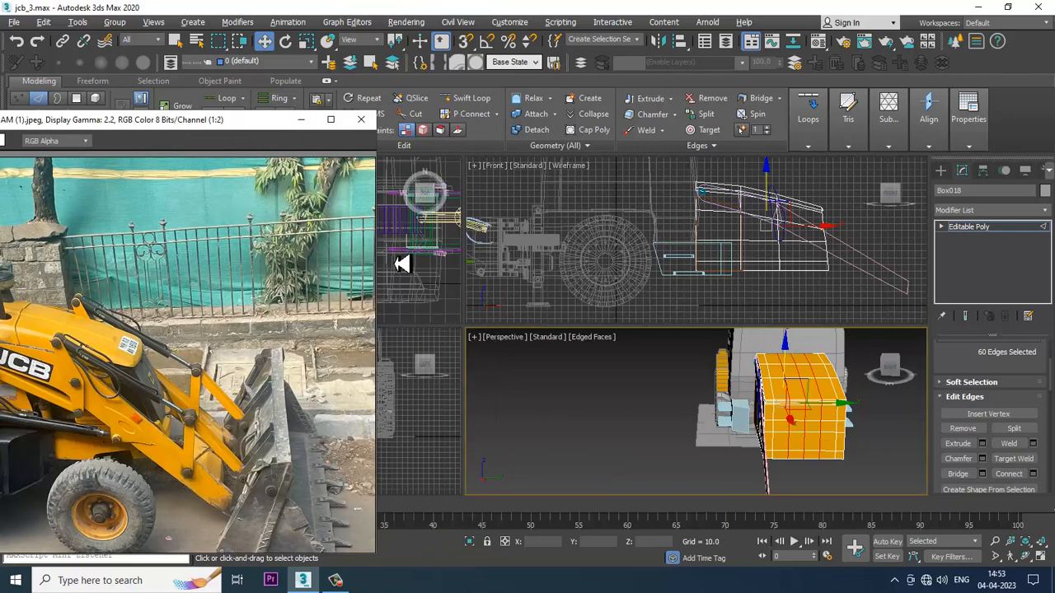
pyautogui.rightClick(429, 287)
pyautogui.hotkey('alt', 'w')
pyautogui.scroll(-8, 586, 245)
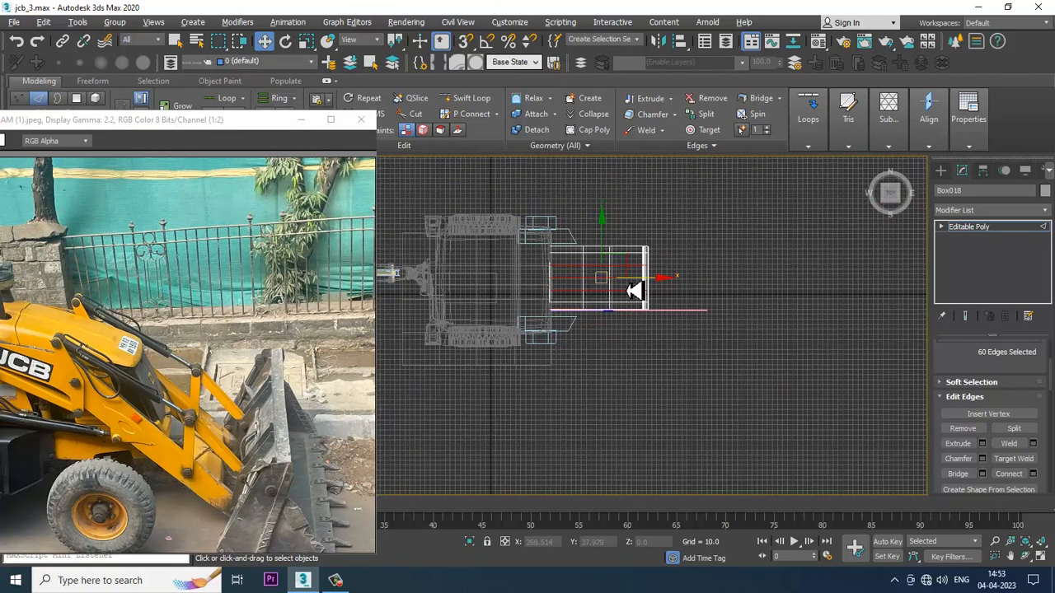
pyautogui.scroll(5, 633, 290)
pyautogui.press('1')
# Step: Try to move the three middle vertex rows at the hood's front end forward by about 1.8
pyautogui.moveTo(659, 350); pyautogui.dragTo(657, 346)
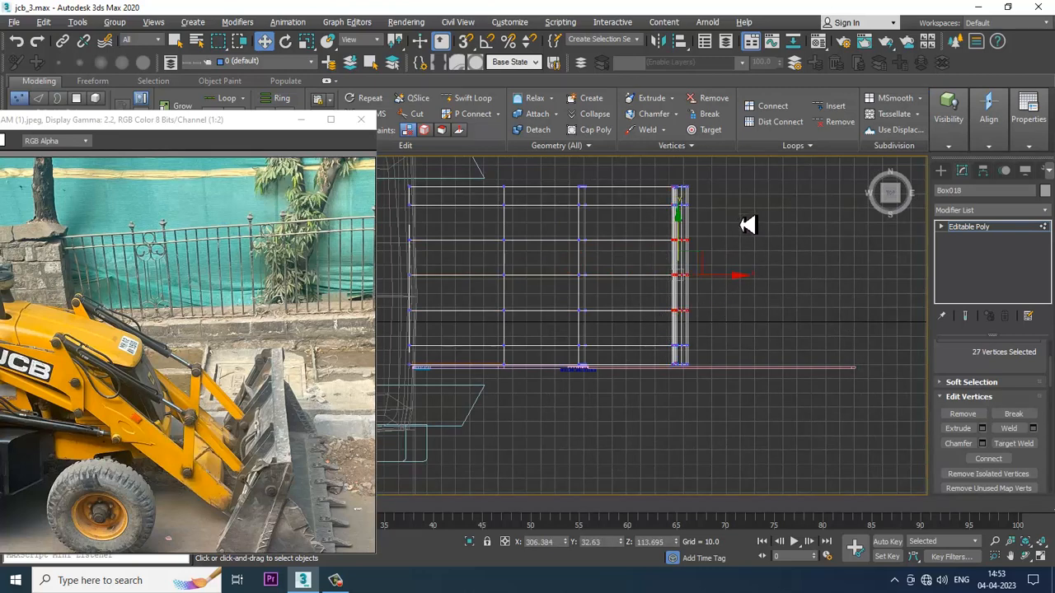
pyautogui.moveTo(732, 283); pyautogui.dragTo(734, 283)
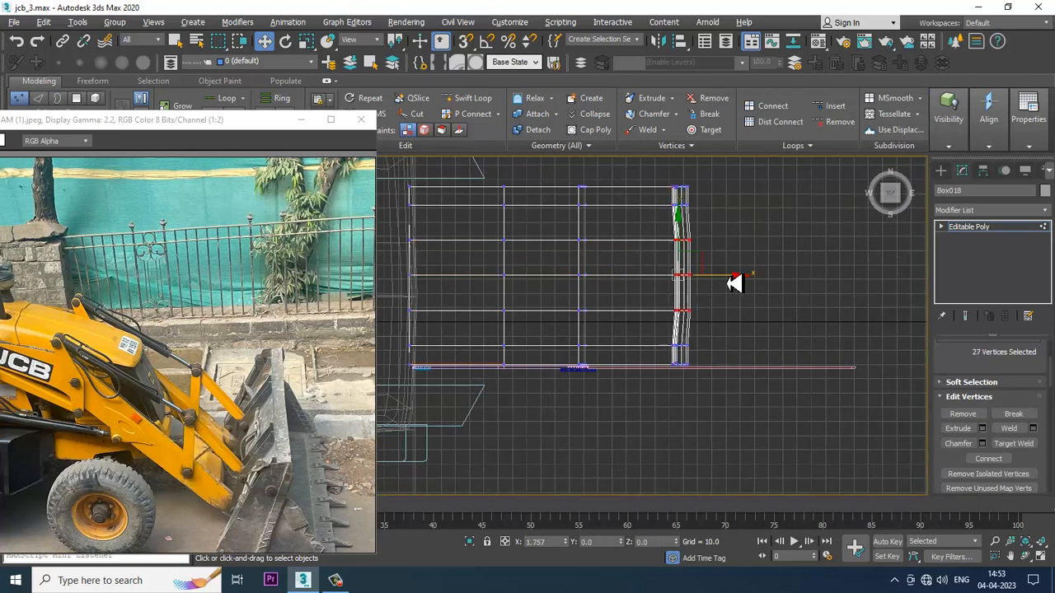
pyautogui.hotkey('ctrl', 'z')
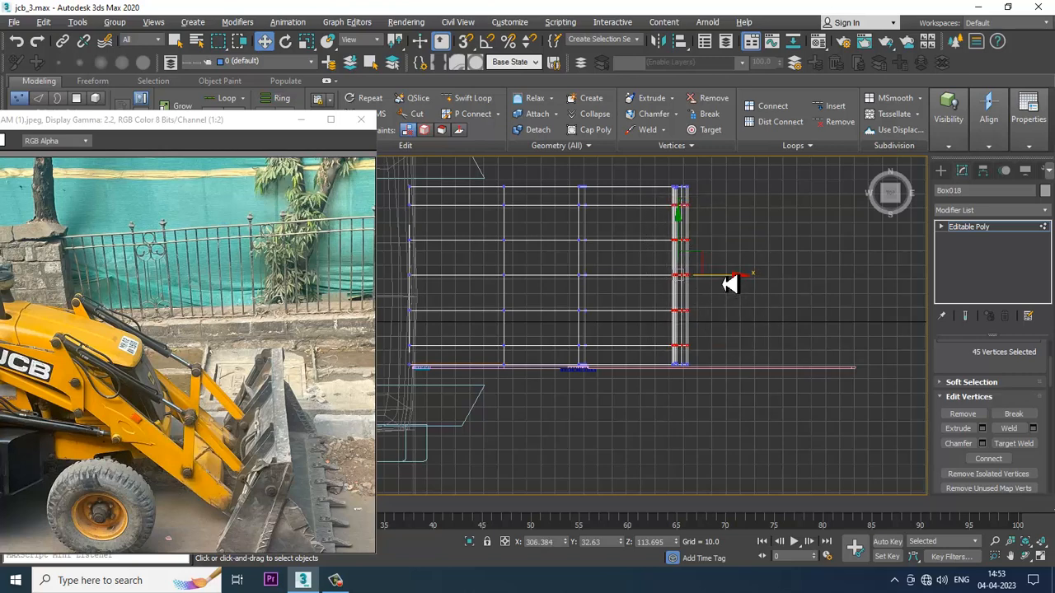
# Step: Round the hood's front end by moving its inner vertex rows forward, the three middle ones to about X 309.4
pyautogui.moveTo(730, 284); pyautogui.dragTo(735, 285)
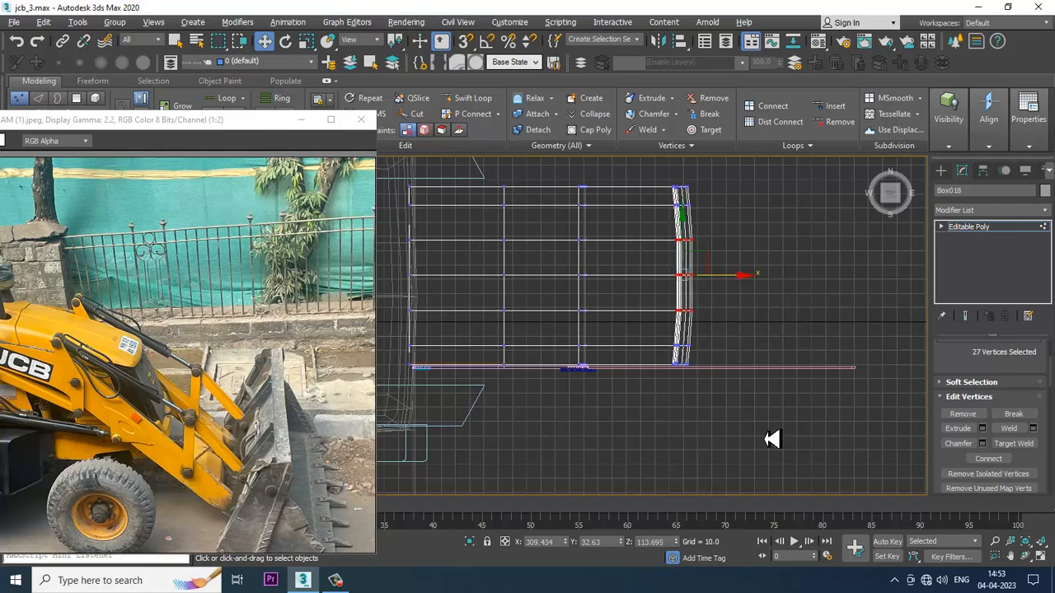
pyautogui.hotkey('alt', 'w')
pyautogui.middleClick(829, 443)
pyautogui.hotkey('alt', 'w')
pyautogui.keyDown('alt'); pyautogui.moveTo(783, 418); pyautogui.dragTo(828, 414, button='middle'); pyautogui.keyUp('alt')
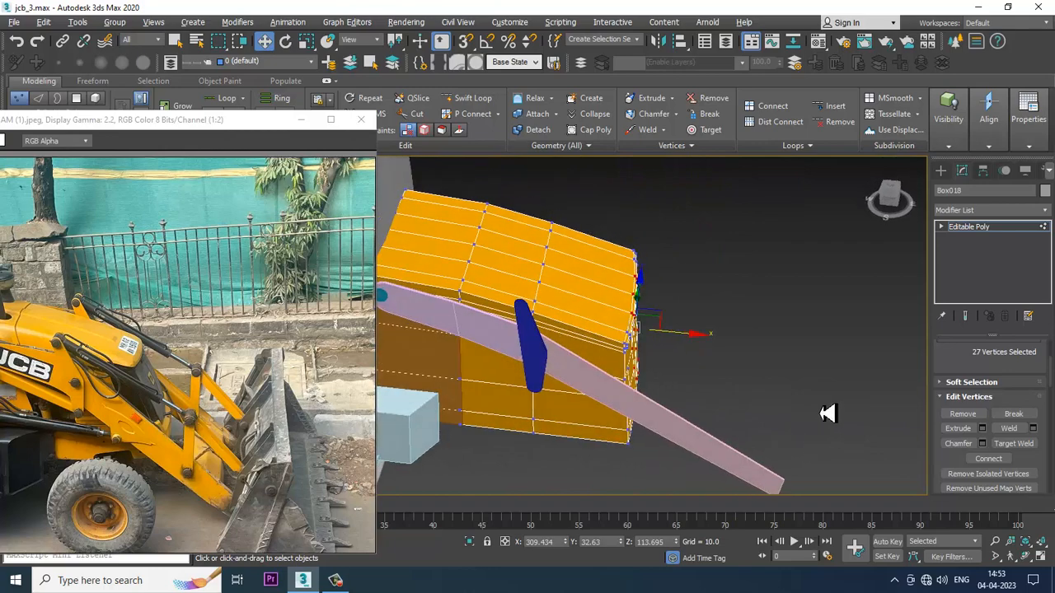
# Step: In the Top view, move the centre vertex row at the hood's front end forward by about 0.64
pyautogui.hotkey('alt', 'w')
pyautogui.middleClick(434, 278)
pyautogui.hotkey('alt', 'w')
pyautogui.scroll(3, 563, 275)
pyautogui.moveTo(779, 258); pyautogui.dragTo(698, 316, button='middle')
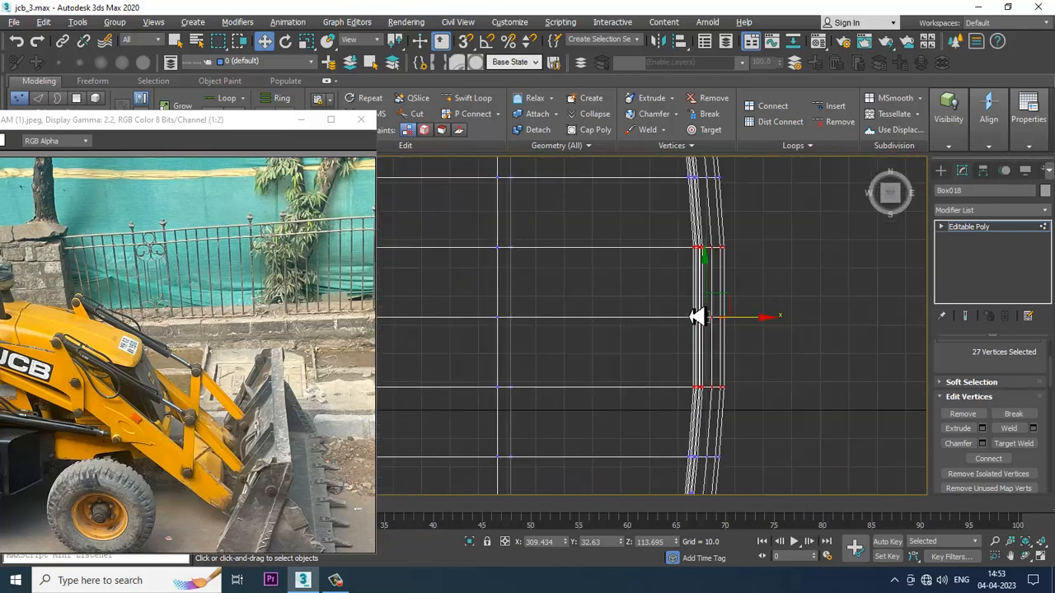
pyautogui.moveTo(760, 316); pyautogui.dragTo(756, 323)
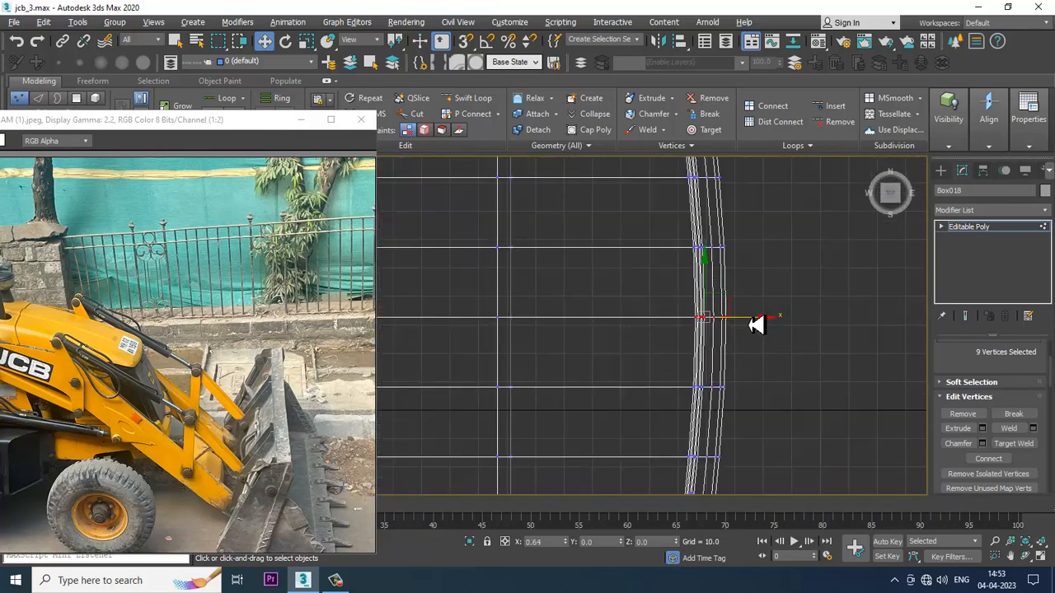
pyautogui.hotkey('alt', 'w')
pyautogui.middleClick(767, 414)
pyautogui.hotkey('alt', 'w')
pyautogui.keyDown('alt'); pyautogui.moveTo(767, 415); pyautogui.dragTo(716, 347, button='middle'); pyautogui.keyUp('alt')
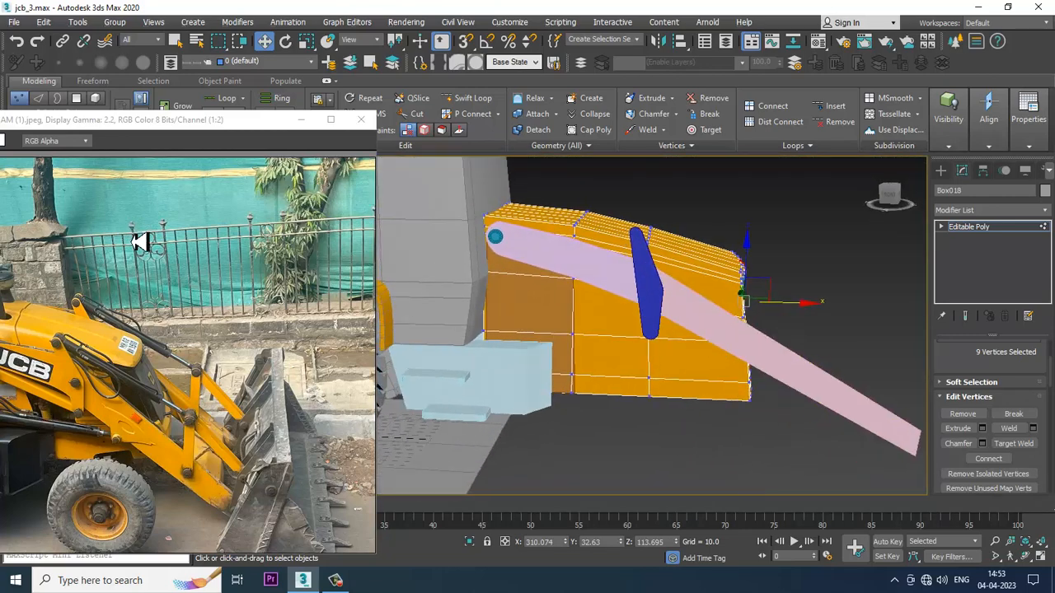
# Step: Leave the hood's vertex editing and enlarge the reference photo to examine the black tank box below the loader arm
pyautogui.moveTo(147, 120); pyautogui.dragTo(217, 75)
pyautogui.scroll(3, 767, 355)
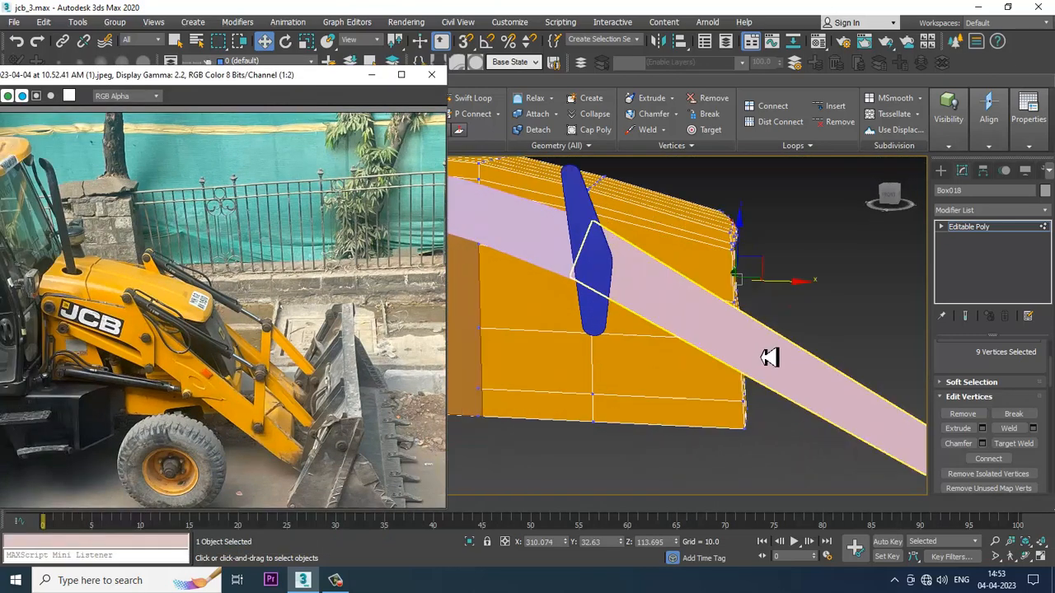
pyautogui.click(1007, 227)
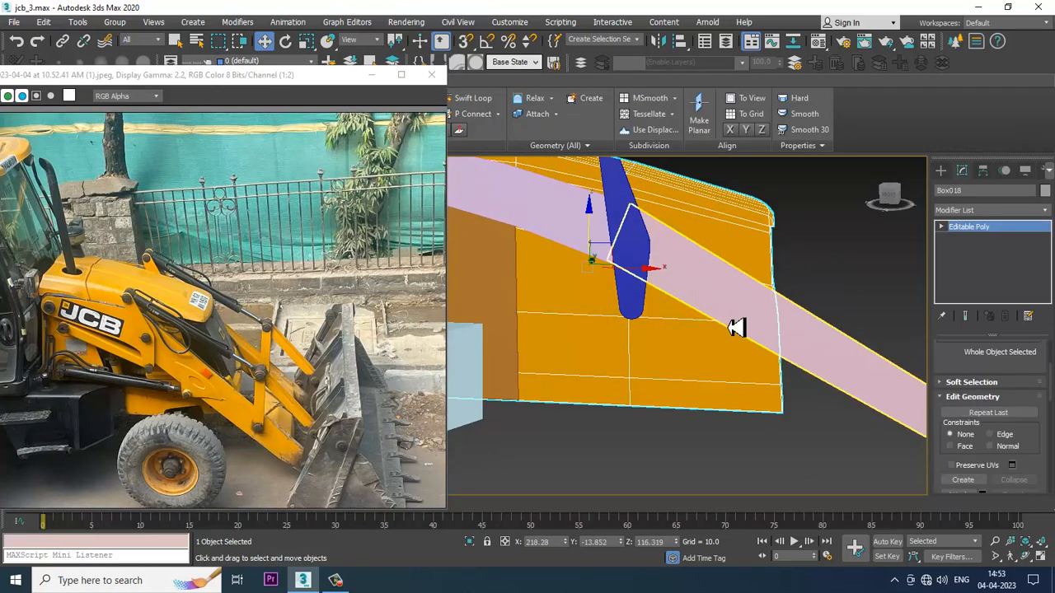
pyautogui.scroll(-4, 737, 322)
pyautogui.scroll(2, 702, 332)
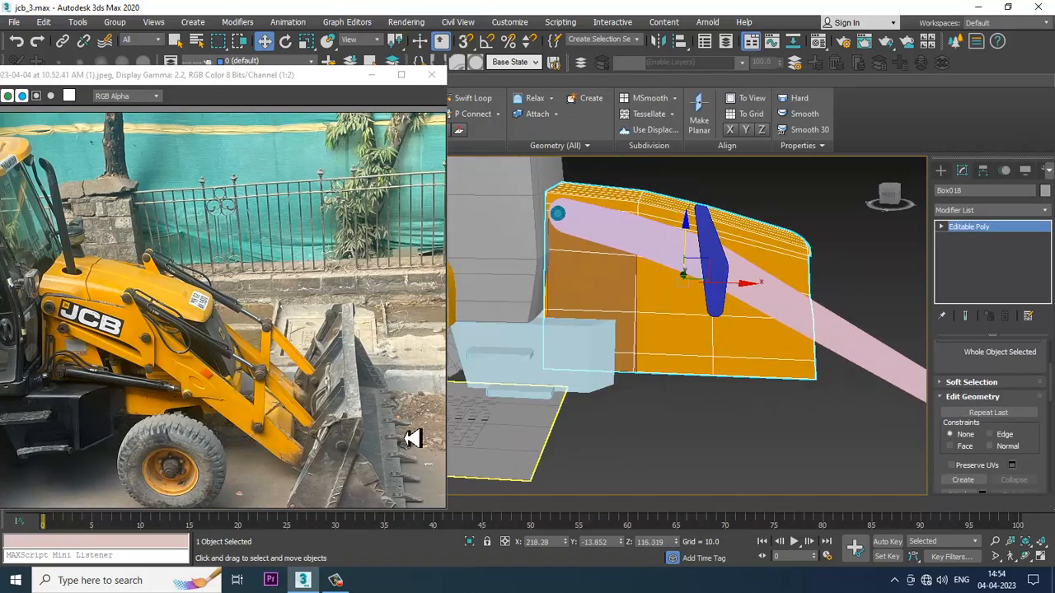
pyautogui.scroll(3, 111, 388)
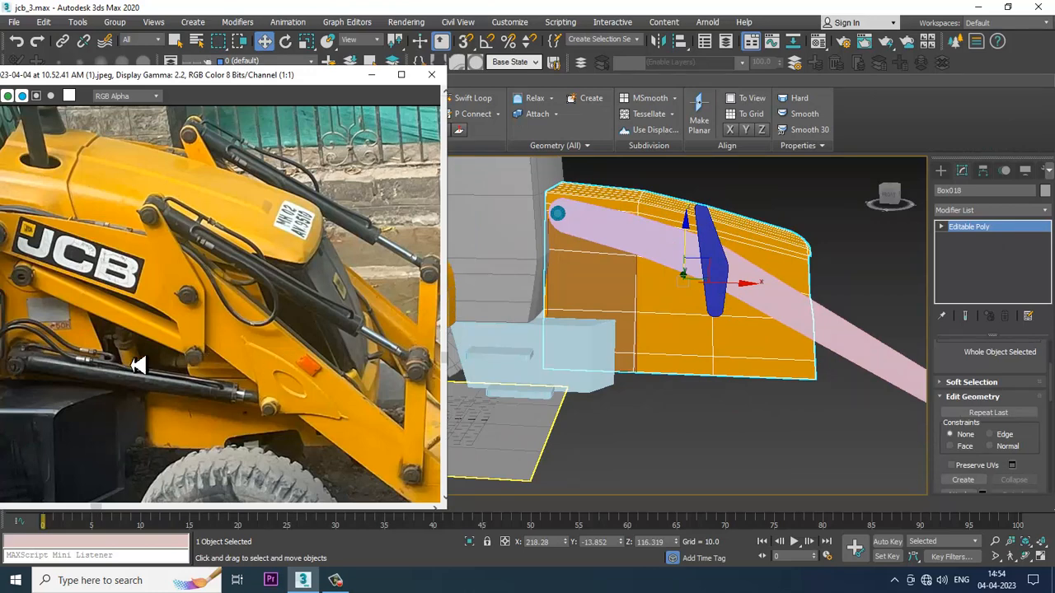
pyautogui.moveTo(138, 365); pyautogui.dragTo(200, 333, button='middle')
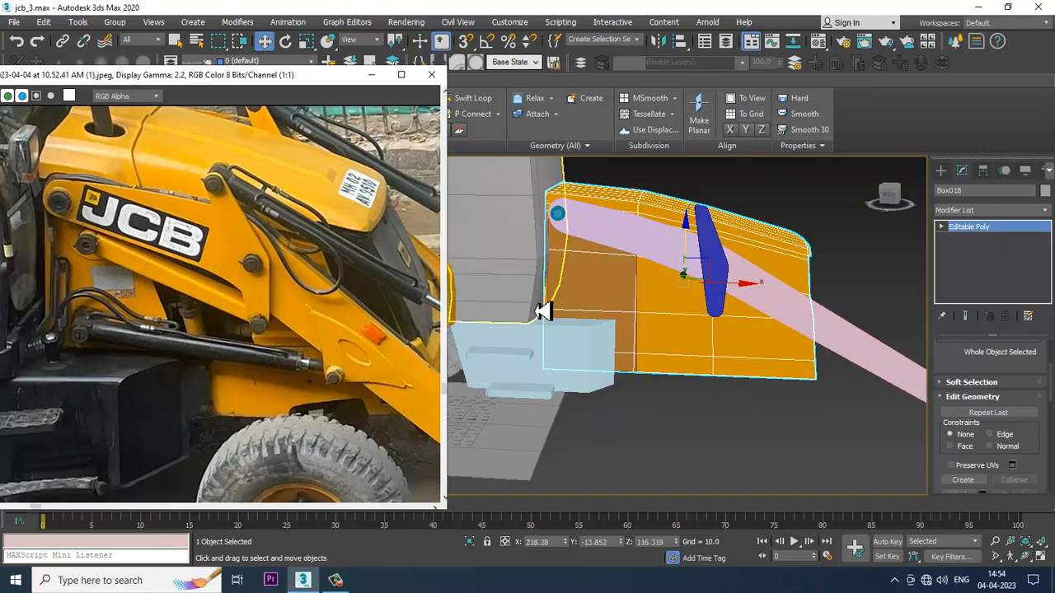
# Step: Select the light-blue tank box beside the cab and add a crosswise edge loop around it with Swift Loop
pyautogui.click(602, 348)
pyautogui.scroll(5, 618, 379)
pyautogui.keyDown('alt'); pyautogui.moveTo(586, 392); pyautogui.dragTo(654, 322, button='middle'); pyautogui.keyUp('alt')
pyautogui.scroll(3, 654, 323)
pyautogui.click(671, 318)
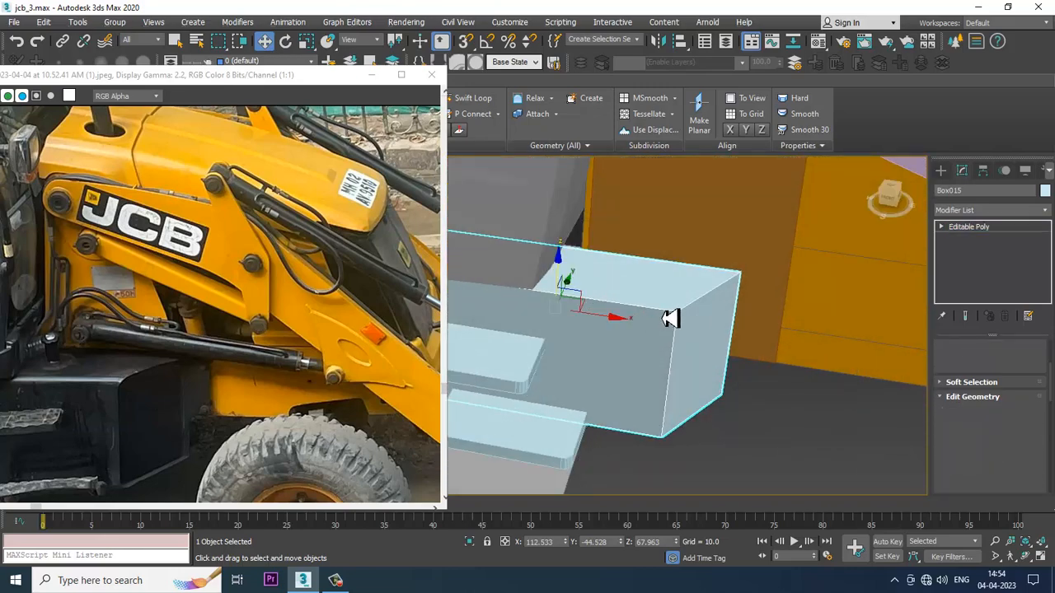
pyautogui.click(470, 100)
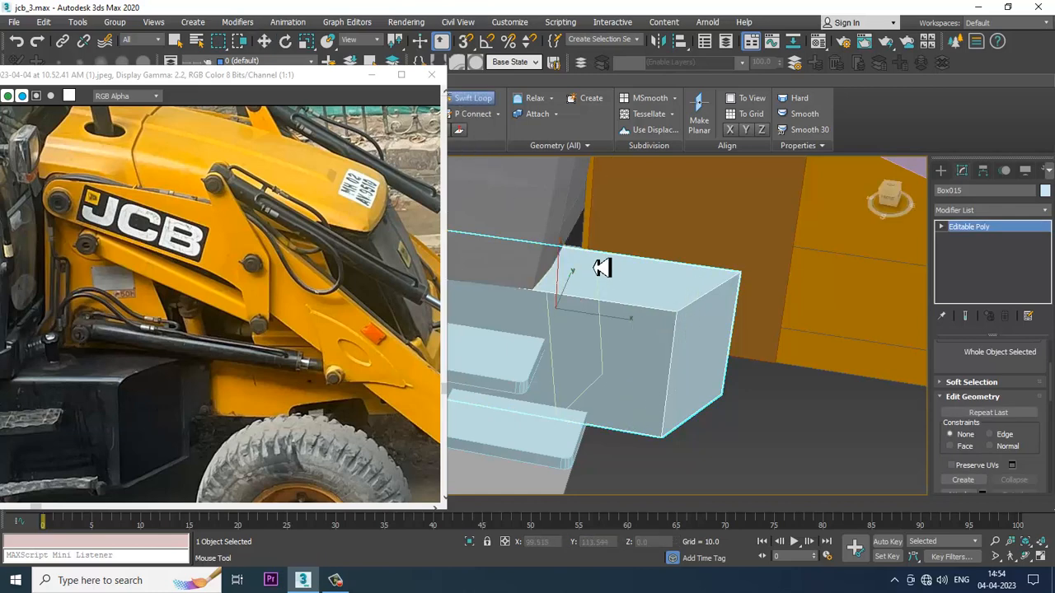
pyautogui.keyDown('alt'); pyautogui.moveTo(742, 346); pyautogui.dragTo(687, 387, button='middle'); pyautogui.keyUp('alt')
pyautogui.press('w')
# Step: Extrude the front section of the box's hood-facing side twice by 10.59 and pull the new face back to about Y -28.5
pyautogui.press('4')
pyautogui.click(571, 413)
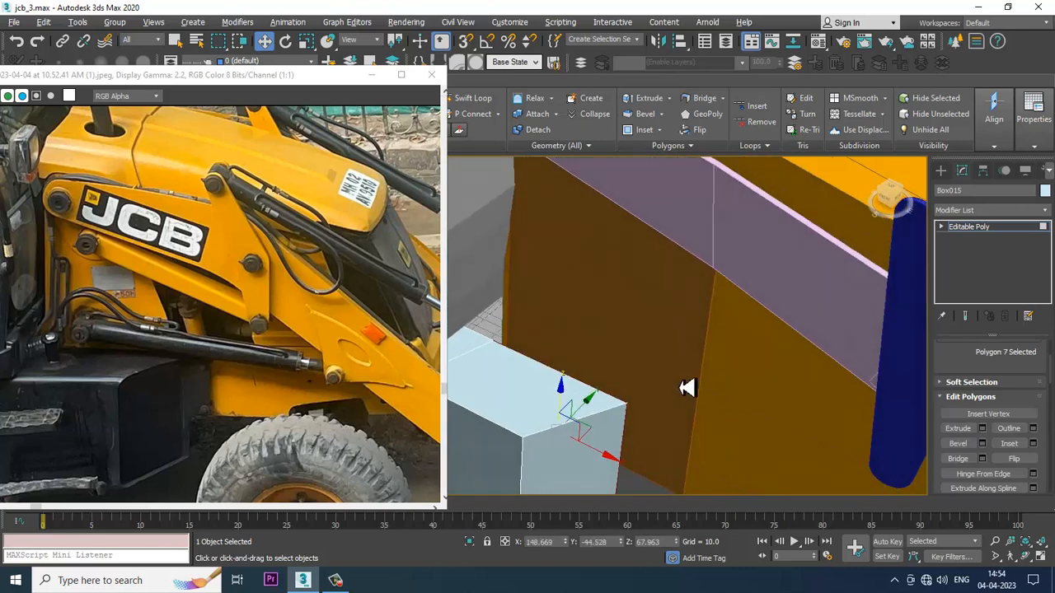
pyautogui.click(983, 429)
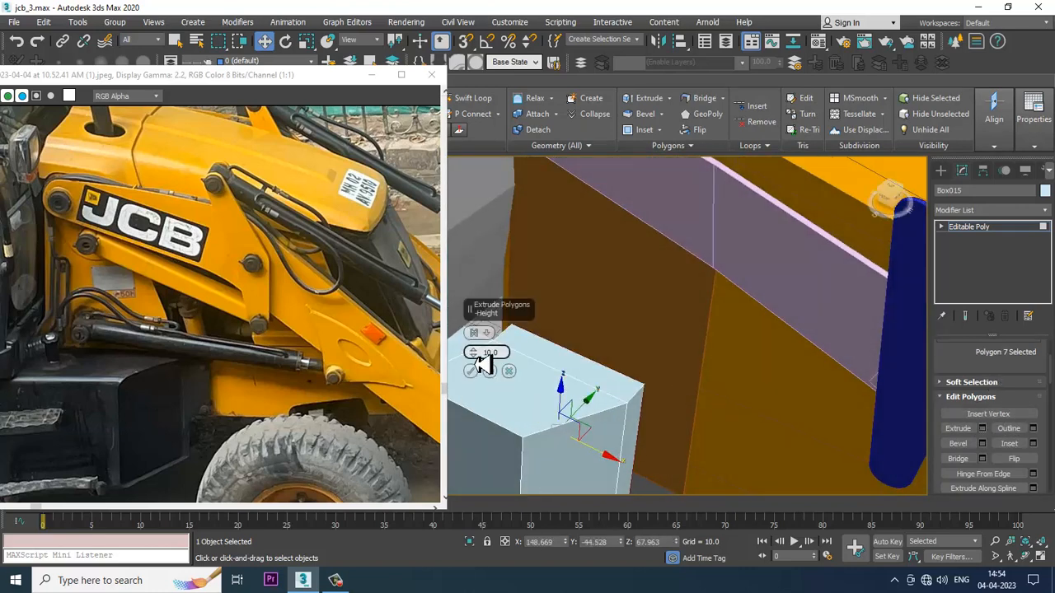
pyautogui.moveTo(485, 354)
pyautogui.mouseDown()
pyautogui.moveTo(487, 372)
pyautogui.moveTo(488, 314)
pyautogui.moveTo(486, 354)
pyautogui.moveTo(499, 361)
pyautogui.mouseUp()
pyautogui.keyDown('alt'); pyautogui.moveTo(746, 373); pyautogui.dragTo(537, 381, button='middle'); pyautogui.keyUp('alt')
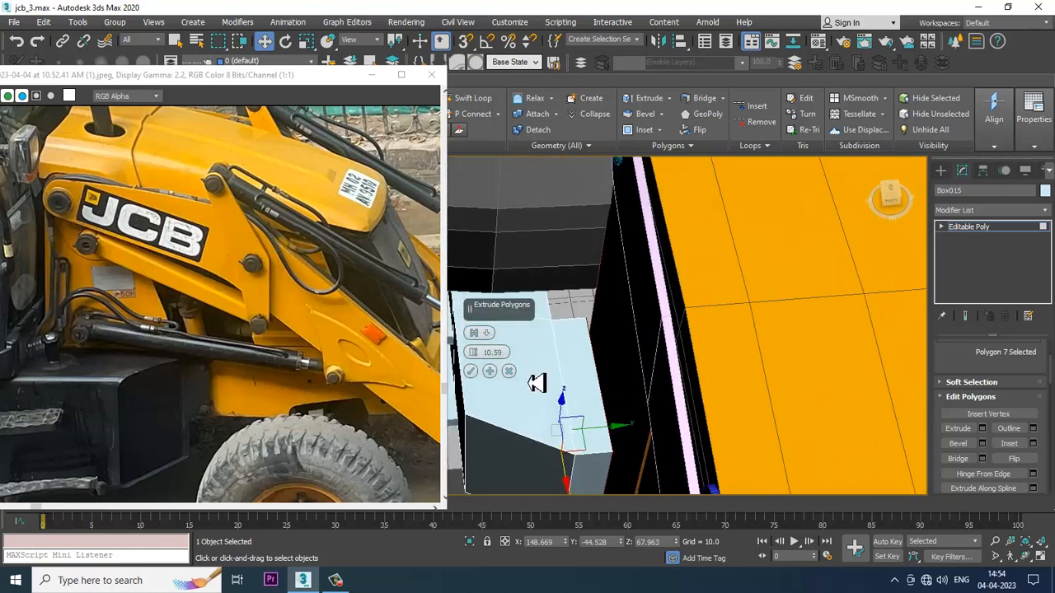
pyautogui.click(490, 370)
pyautogui.click(470, 372)
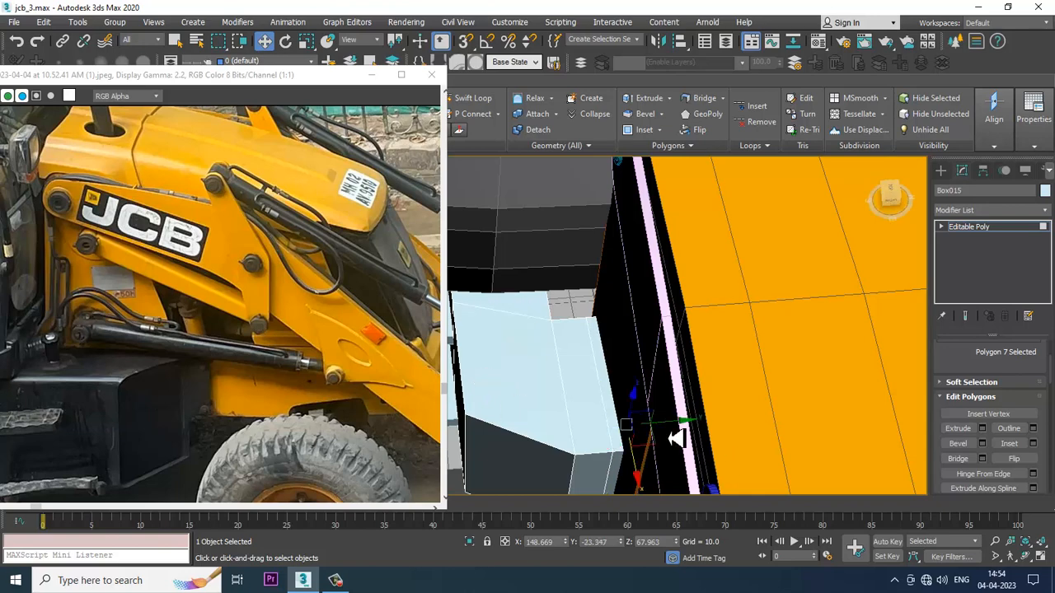
pyautogui.moveTo(653, 430); pyautogui.dragTo(656, 426)
pyautogui.keyDown('alt'); pyautogui.moveTo(651, 428); pyautogui.dragTo(633, 286, button='middle'); pyautogui.keyUp('alt')
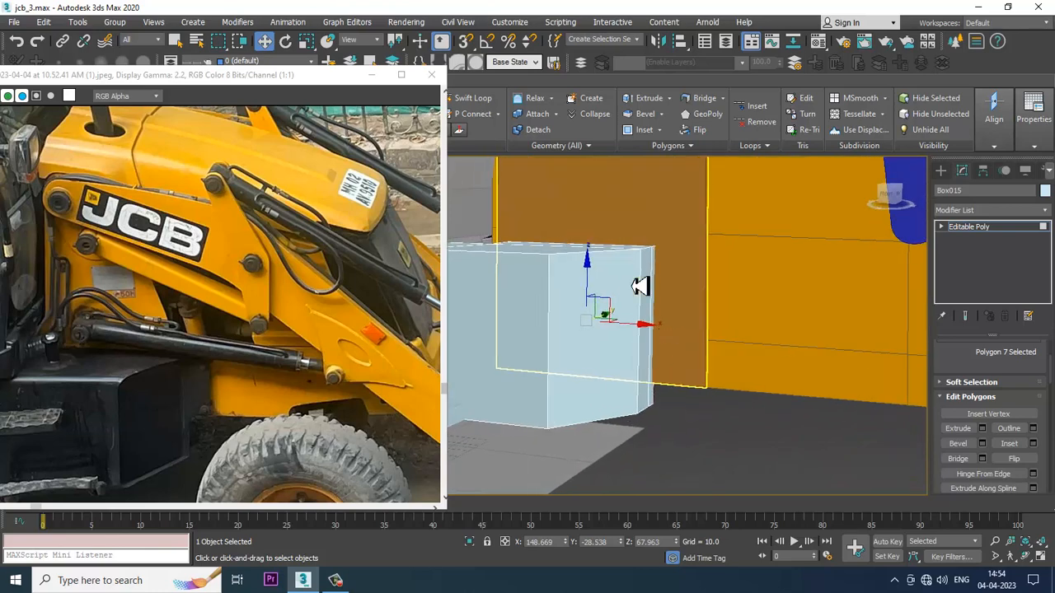
# Step: Add a horizontal edge loop around the lower part of the light-blue box with Swift Loop
pyautogui.click(473, 101)
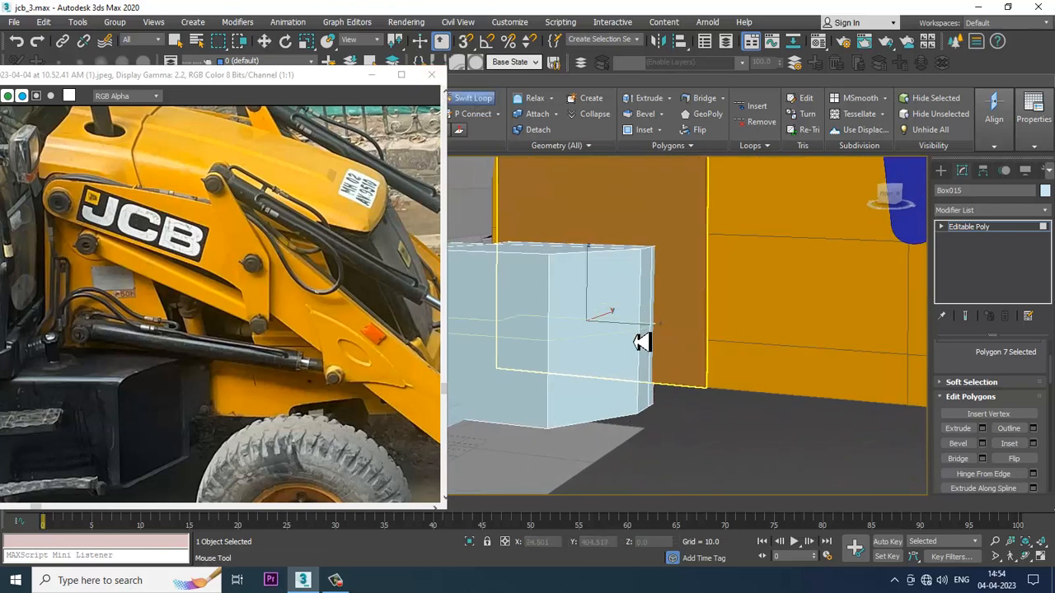
pyautogui.click(647, 380)
pyautogui.rightClick(647, 381)
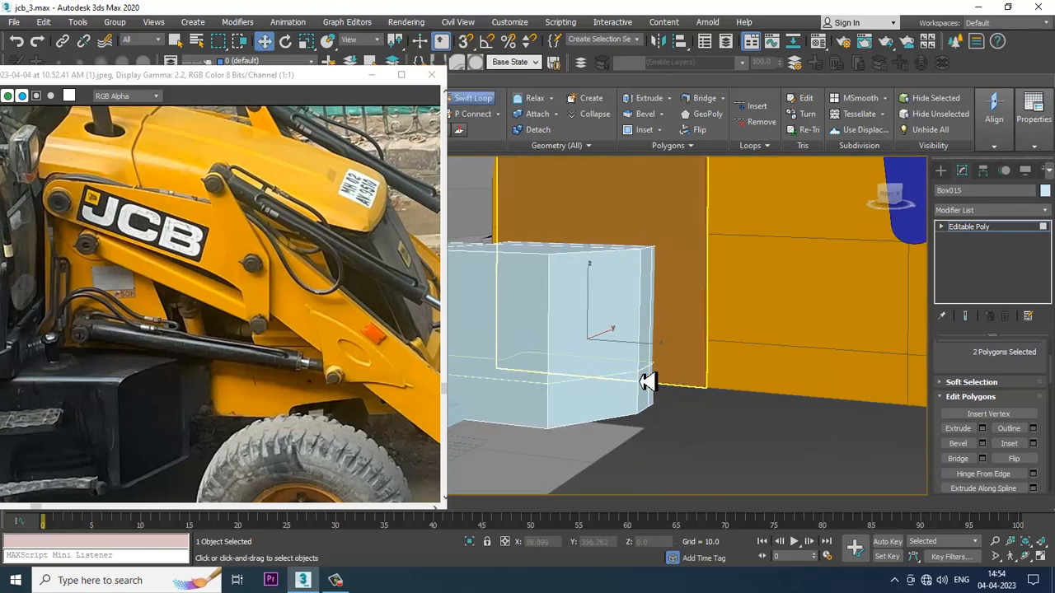
pyautogui.keyDown('alt'); pyautogui.moveTo(647, 381); pyautogui.dragTo(685, 349, button='middle'); pyautogui.keyUp('alt')
pyautogui.press('4')
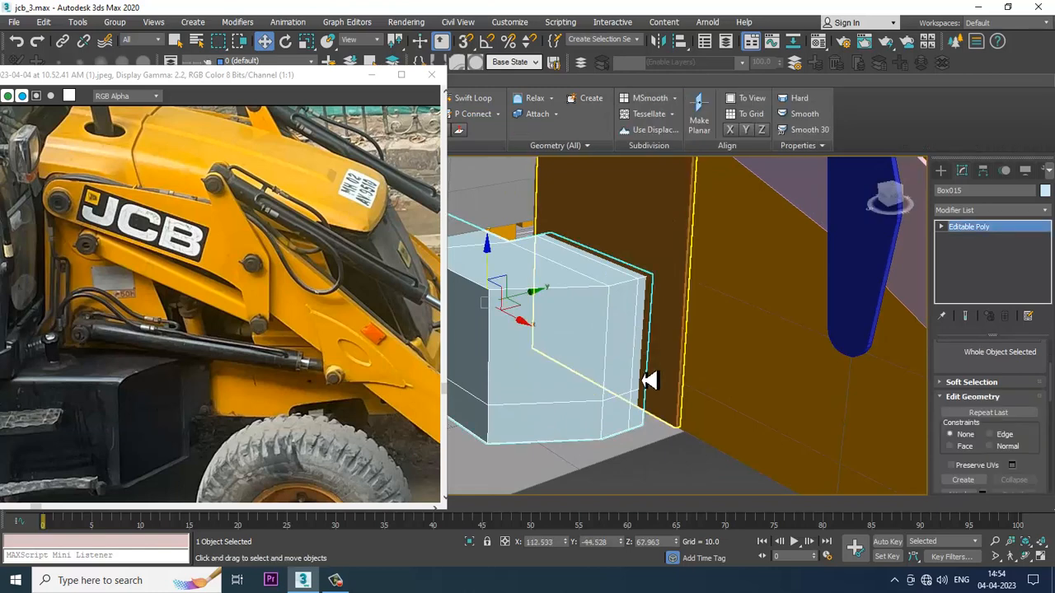
# Step: Extrude the narrow upper face at the box's front end, beside the hood, by 16.495 and leave polygon editing
pyautogui.keyDown('alt'); pyautogui.moveTo(636, 364); pyautogui.dragTo(646, 365, button='middle'); pyautogui.keyUp('alt')
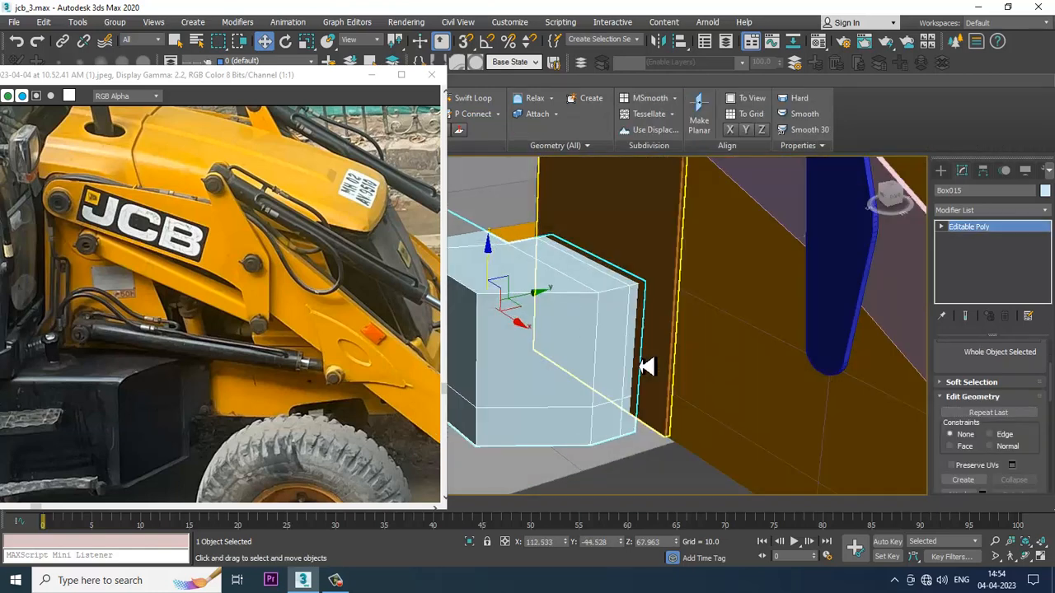
pyautogui.press('4')
pyautogui.click(631, 354)
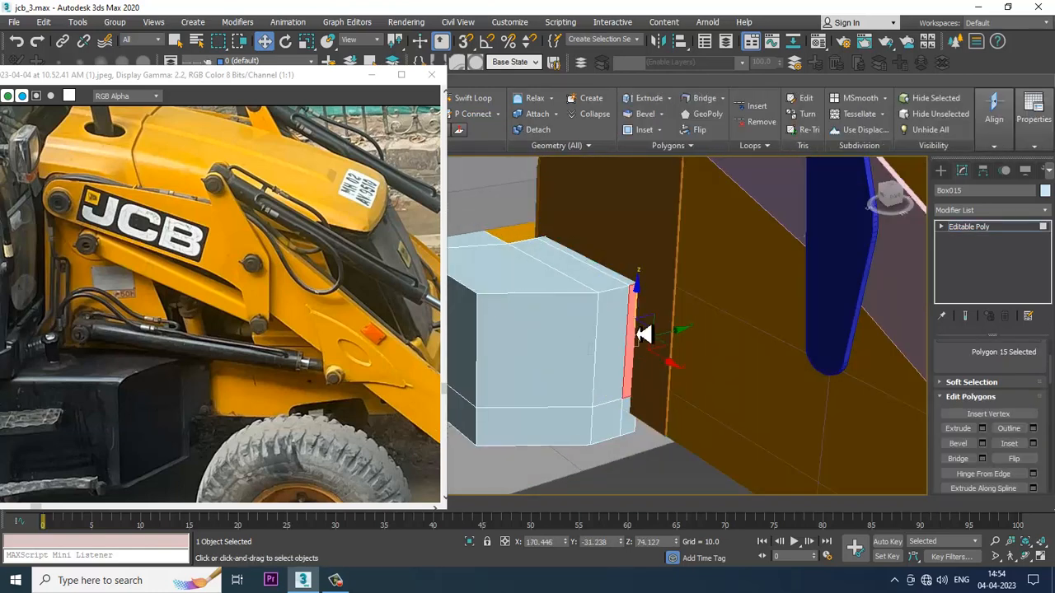
pyautogui.click(982, 430)
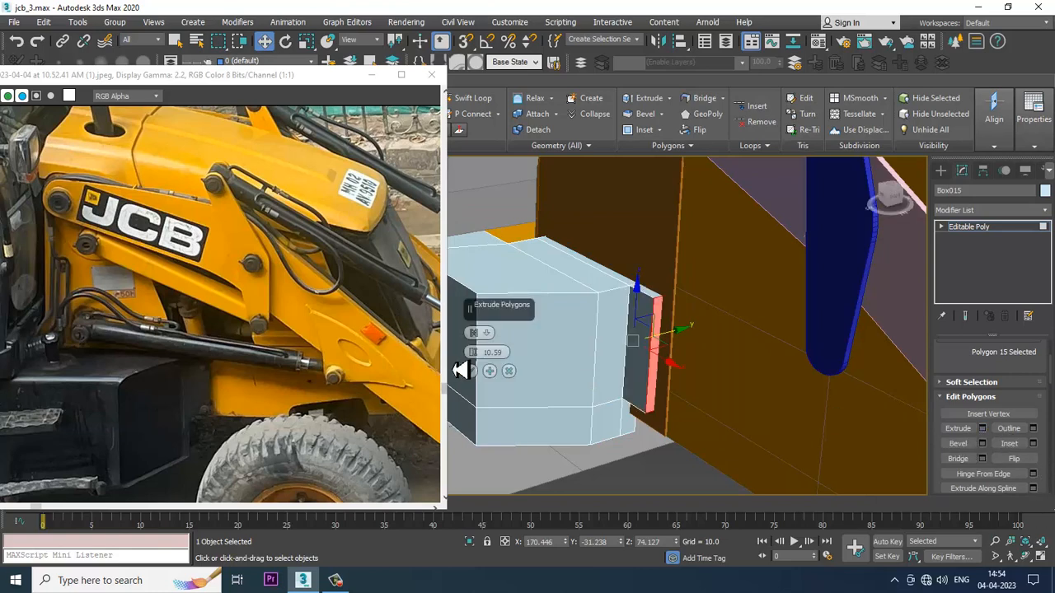
pyautogui.moveTo(480, 354); pyautogui.dragTo(478, 332)
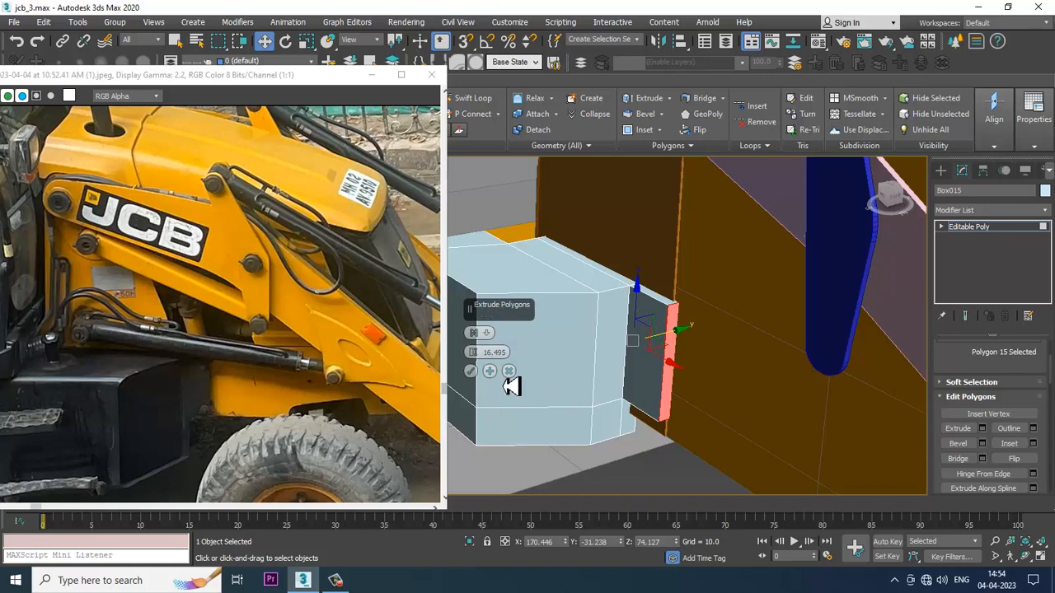
pyautogui.click(470, 372)
pyautogui.keyDown('alt'); pyautogui.moveTo(472, 375); pyautogui.dragTo(735, 309, button='middle'); pyautogui.keyUp('alt')
pyautogui.scroll(-4, 744, 310)
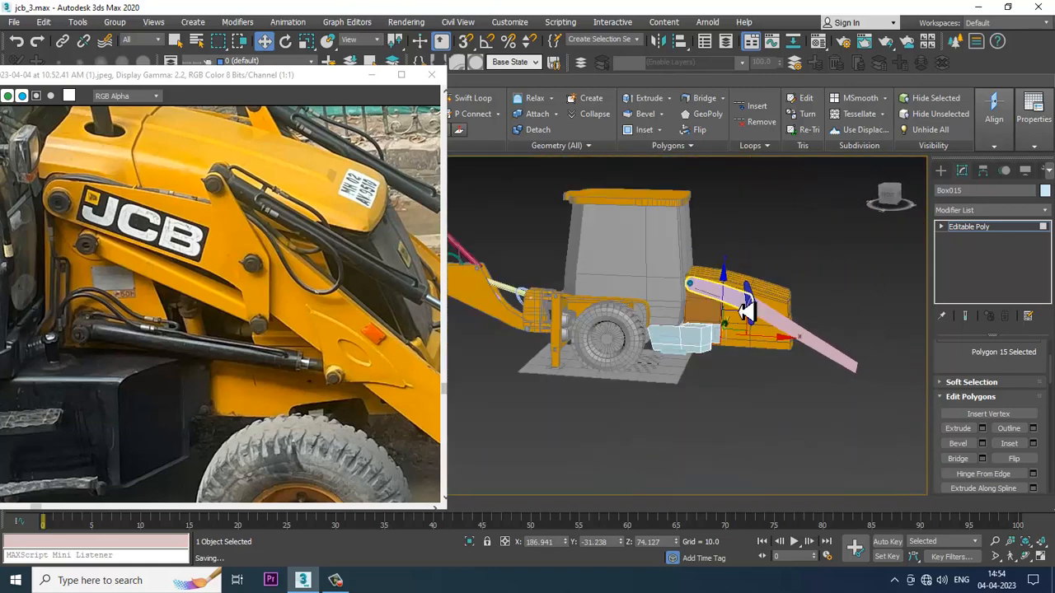
pyautogui.keyDown('alt'); pyautogui.moveTo(768, 348); pyautogui.dragTo(749, 330, button='middle'); pyautogui.keyUp('alt')
pyautogui.scroll(3, 862, 345)
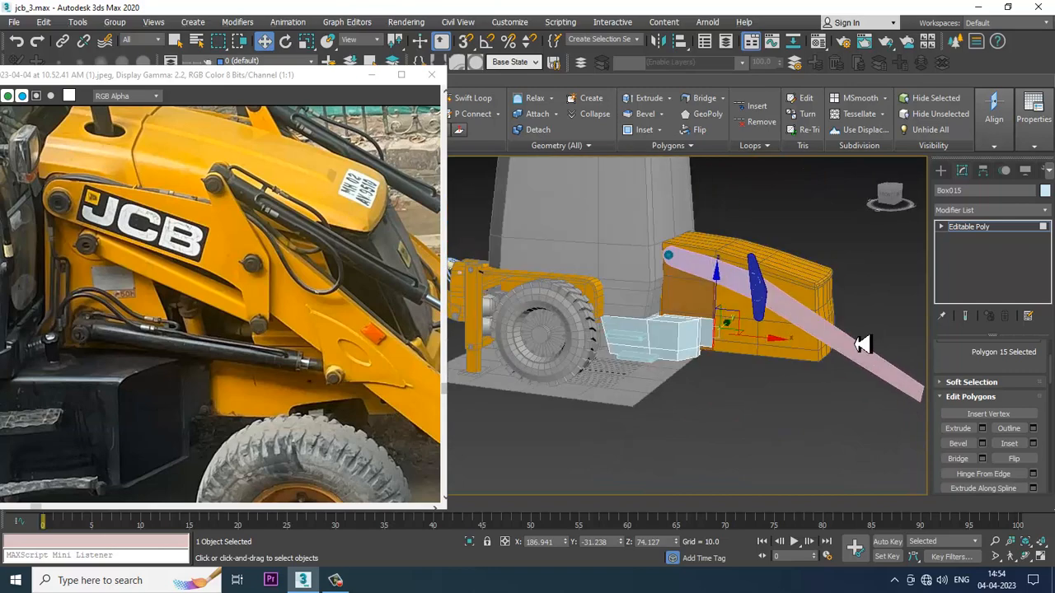
pyautogui.click(999, 228)
pyautogui.scroll(5, 772, 308)
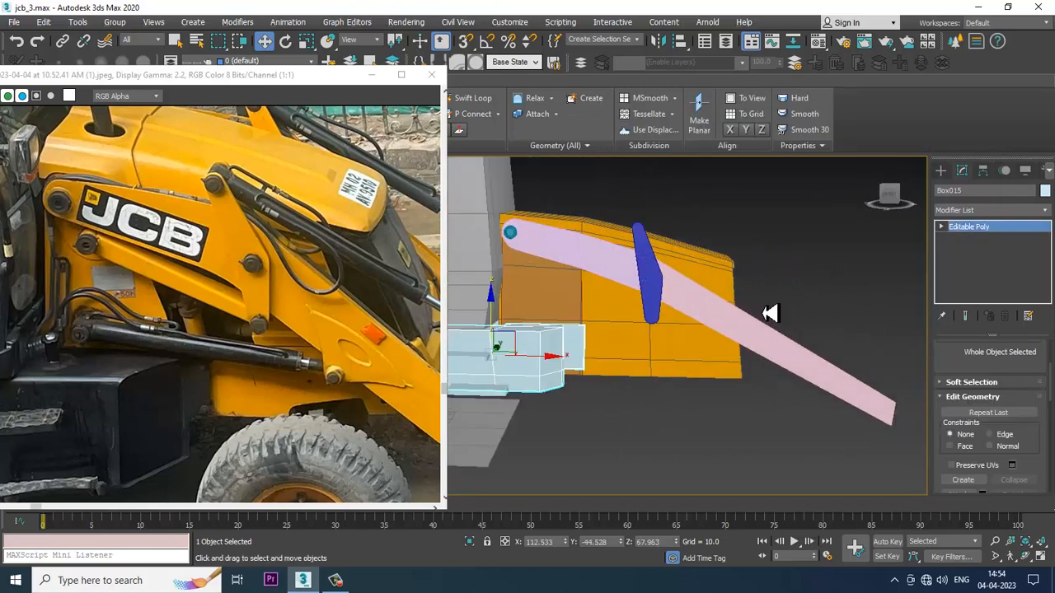
# Step: In the Front view, move the hood's front-end vertex row at about Z 111.7 forward to smooth the front profile
pyautogui.click(741, 297)
pyautogui.hotkey('alt', 'w')
pyautogui.moveTo(843, 222); pyautogui.dragTo(807, 226, button='middle')
pyautogui.scroll(2, 808, 225)
pyautogui.hotkey('alt', 'w')
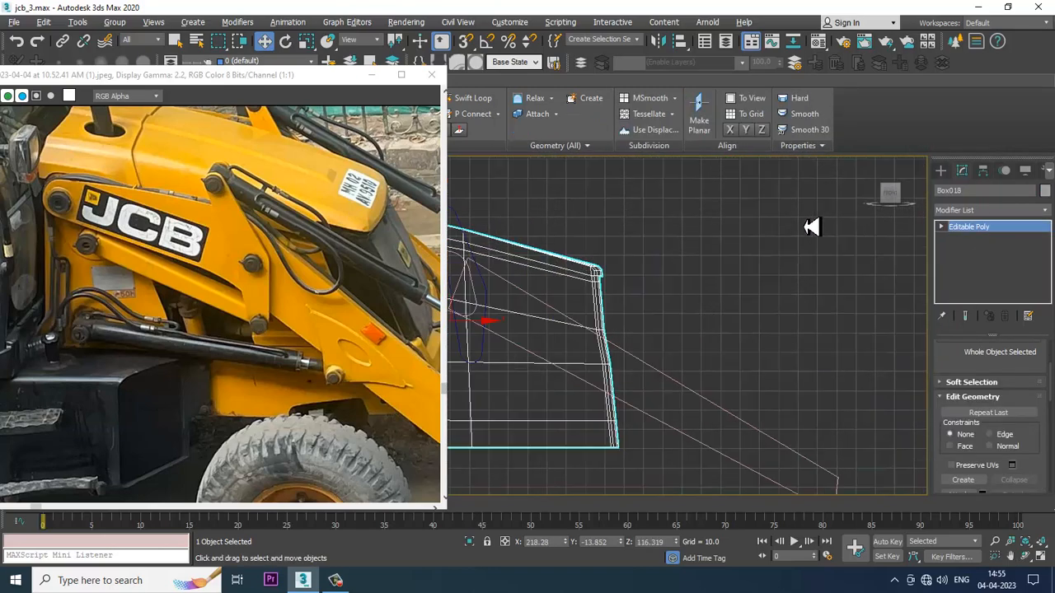
pyautogui.scroll(3, 686, 284)
pyautogui.scroll(-2, 749, 207)
pyautogui.press('1')
pyautogui.moveTo(561, 288); pyautogui.dragTo(774, 340)
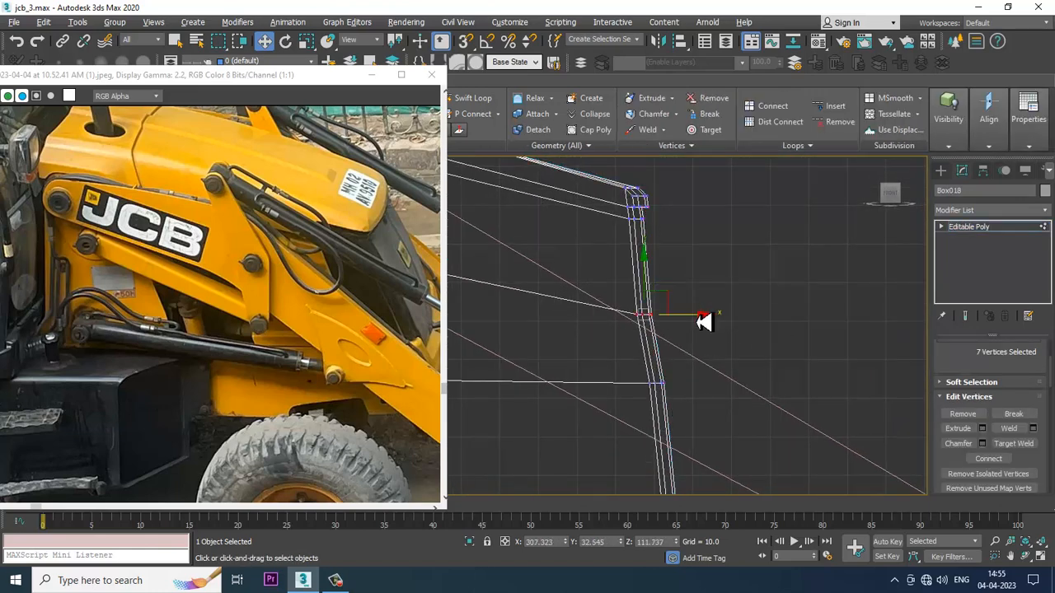
pyautogui.moveTo(706, 318); pyautogui.dragTo(704, 318)
# Step: Adjust the hood's next two front-end vertex rows down to about X 312.3 and X 315.2, continuing the smooth profile
pyautogui.moveTo(622, 366); pyautogui.dragTo(718, 385)
pyautogui.scroll(-2, 705, 373)
pyautogui.moveTo(686, 446); pyautogui.dragTo(683, 361, button='middle')
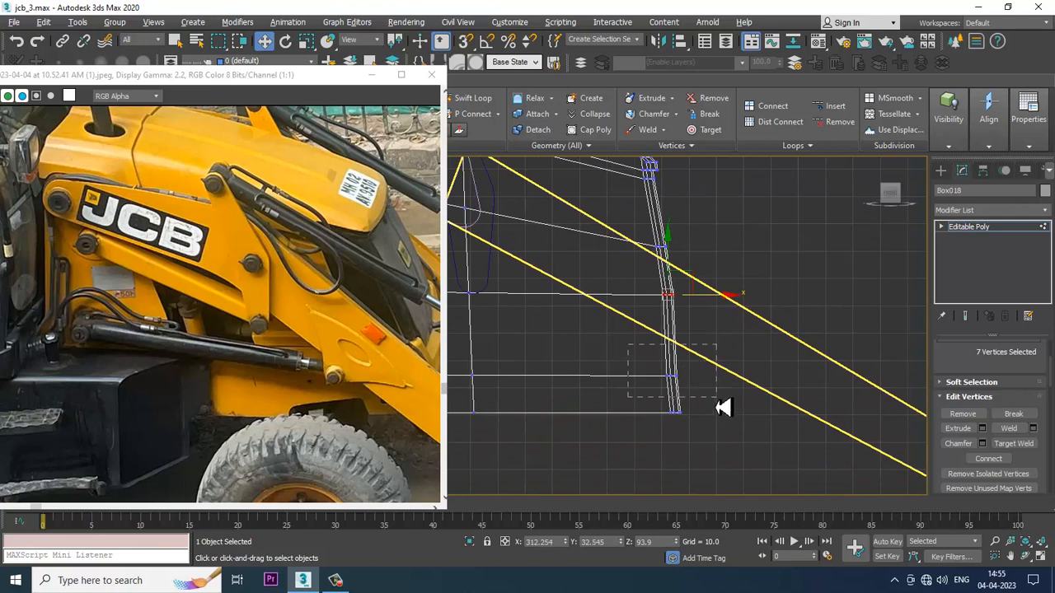
pyautogui.moveTo(716, 407); pyautogui.dragTo(715, 384)
pyautogui.moveTo(712, 333); pyautogui.dragTo(716, 348, button='middle')
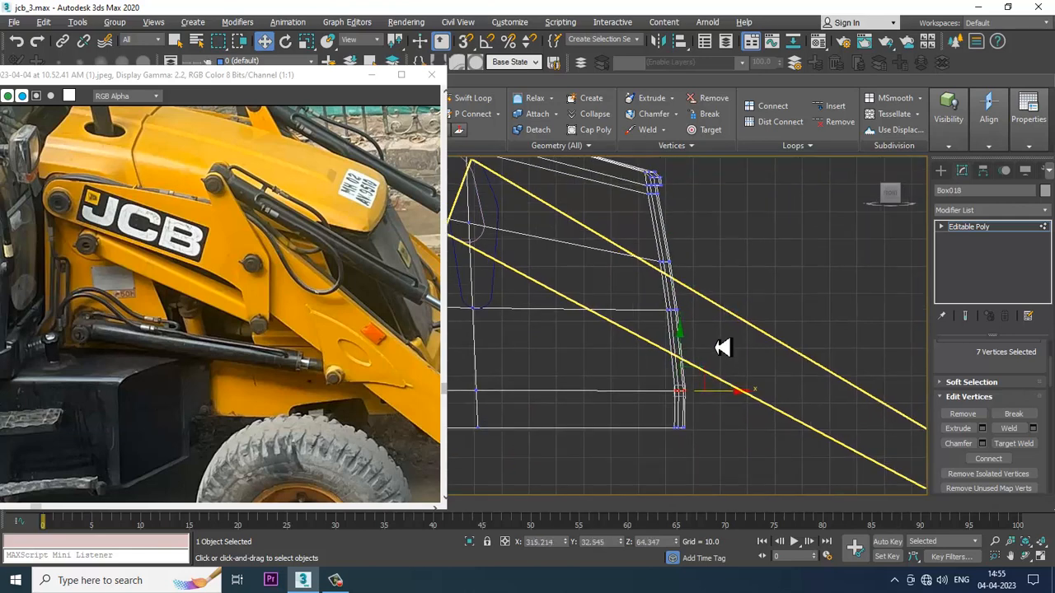
pyautogui.hotkey('alt', 'w')
pyautogui.hotkey('alt', 'w')
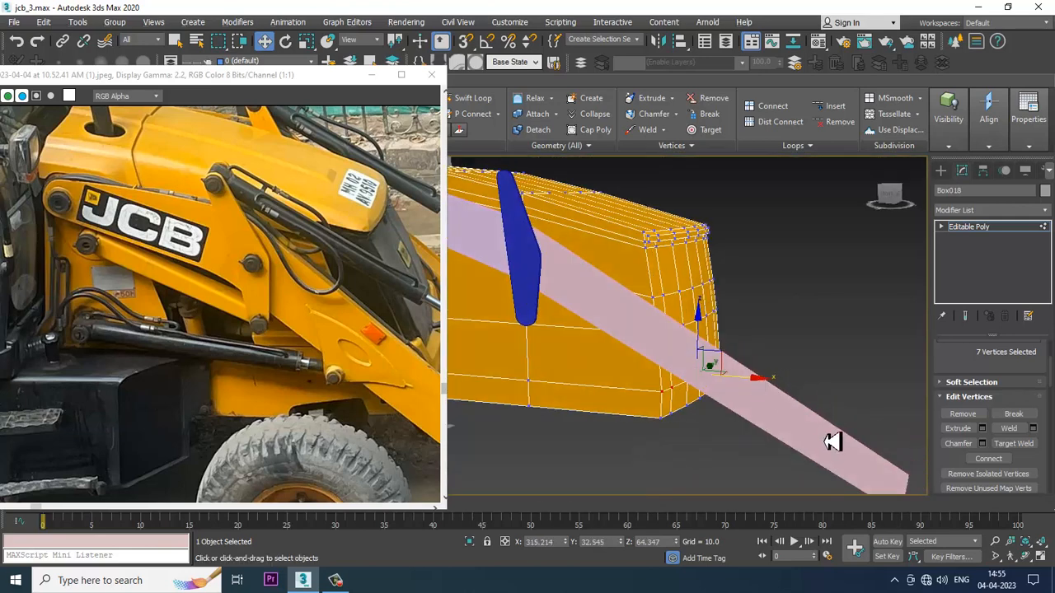
pyautogui.keyDown('alt'); pyautogui.moveTo(636, 376); pyautogui.dragTo(730, 314, button='middle'); pyautogui.keyUp('alt')
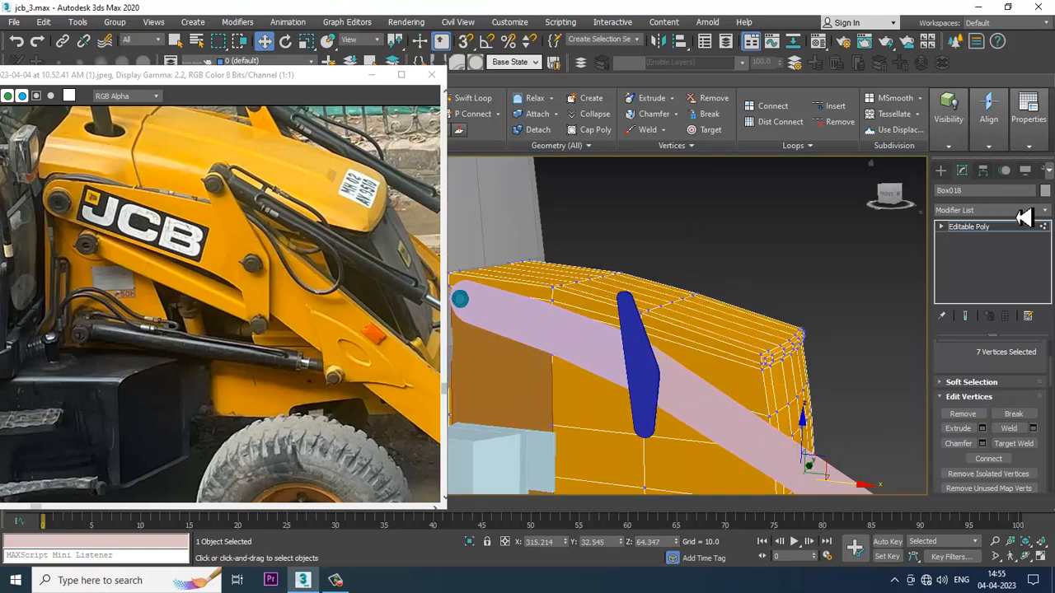
# Step: Create an AutoGrid cylinder with a radius of about 3.2 on the face of the blue bracket's upper end
pyautogui.click(940, 170)
pyautogui.keyDown('alt'); pyautogui.moveTo(687, 260); pyautogui.dragTo(725, 255, button='middle'); pyautogui.keyUp('alt')
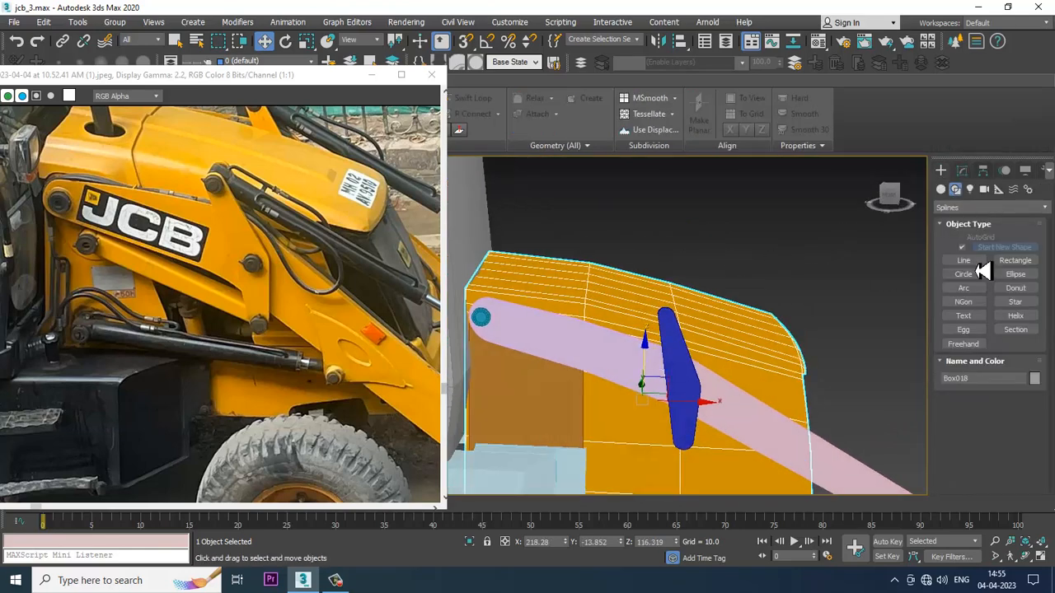
pyautogui.click(940, 188)
pyautogui.click(964, 277)
pyautogui.scroll(3, 759, 332)
pyautogui.moveTo(744, 319); pyautogui.dragTo(840, 262, button='middle')
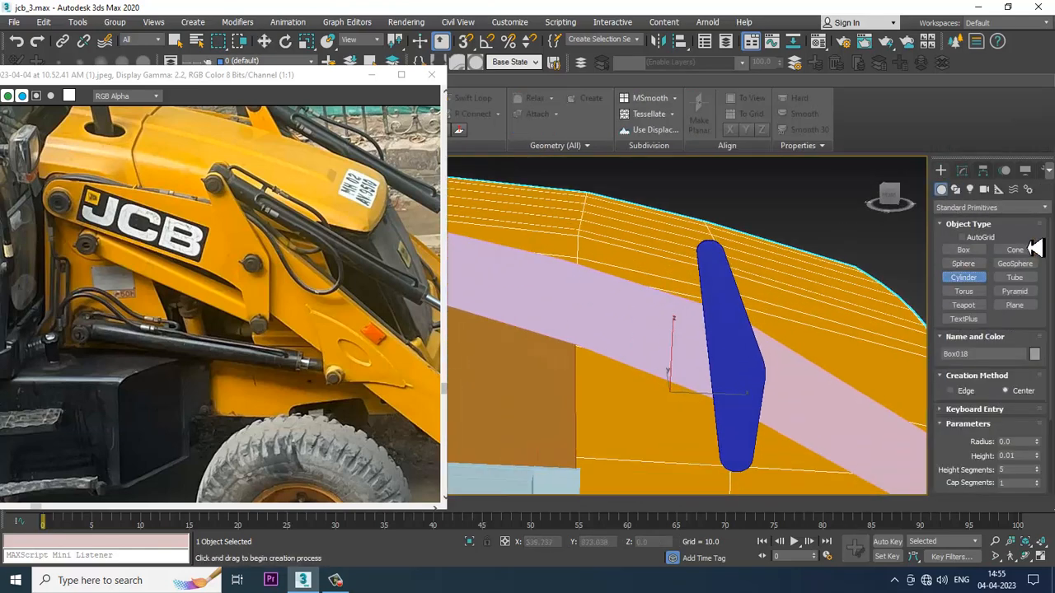
pyautogui.click(961, 237)
pyautogui.scroll(2, 730, 266)
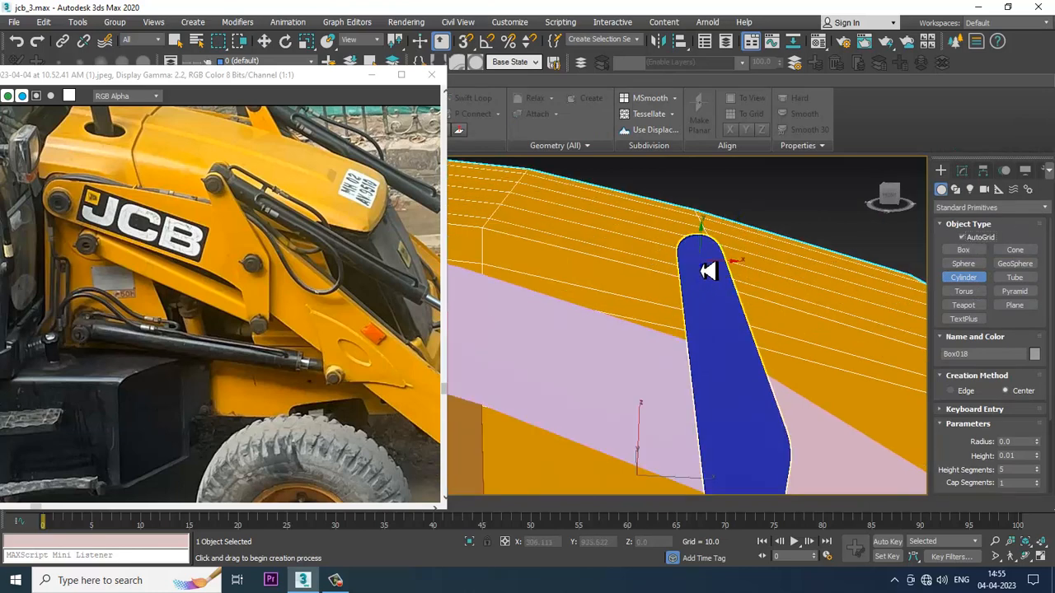
pyautogui.moveTo(700, 264); pyautogui.dragTo(721, 284)
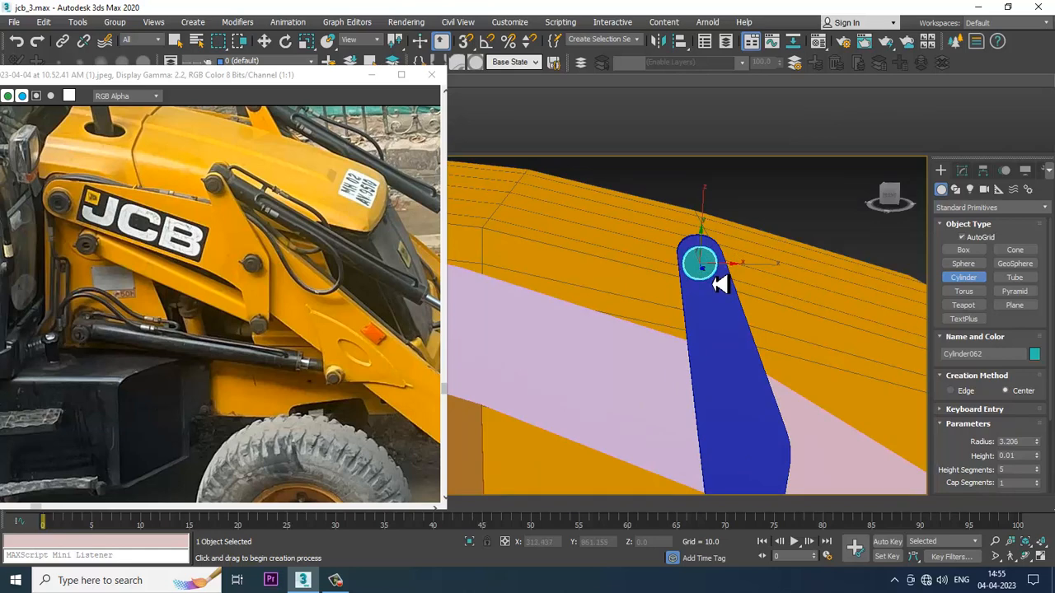
pyautogui.rightClick(723, 297)
# Step: Set the bracket pin cylinder's height segments to 3
pyautogui.keyDown('alt'); pyautogui.moveTo(854, 300); pyautogui.dragTo(774, 315, button='middle'); pyautogui.keyUp('alt')
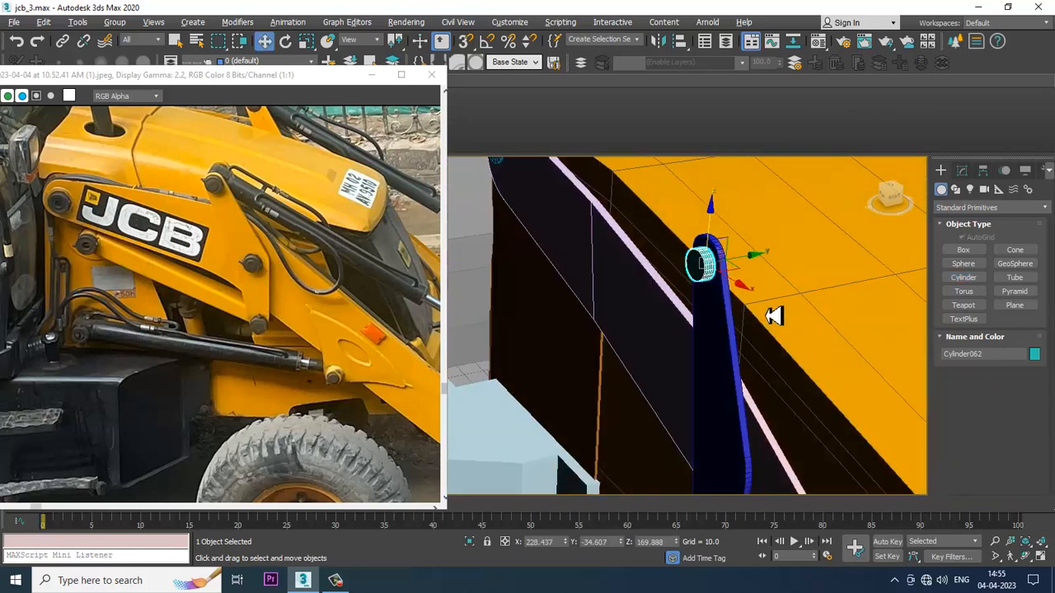
pyautogui.scroll(3, 774, 315)
pyautogui.moveTo(742, 282); pyautogui.dragTo(742, 361, button='middle')
pyautogui.keyDown('alt'); pyautogui.moveTo(741, 361); pyautogui.dragTo(736, 351, button='middle'); pyautogui.keyUp('alt')
pyautogui.click(962, 170)
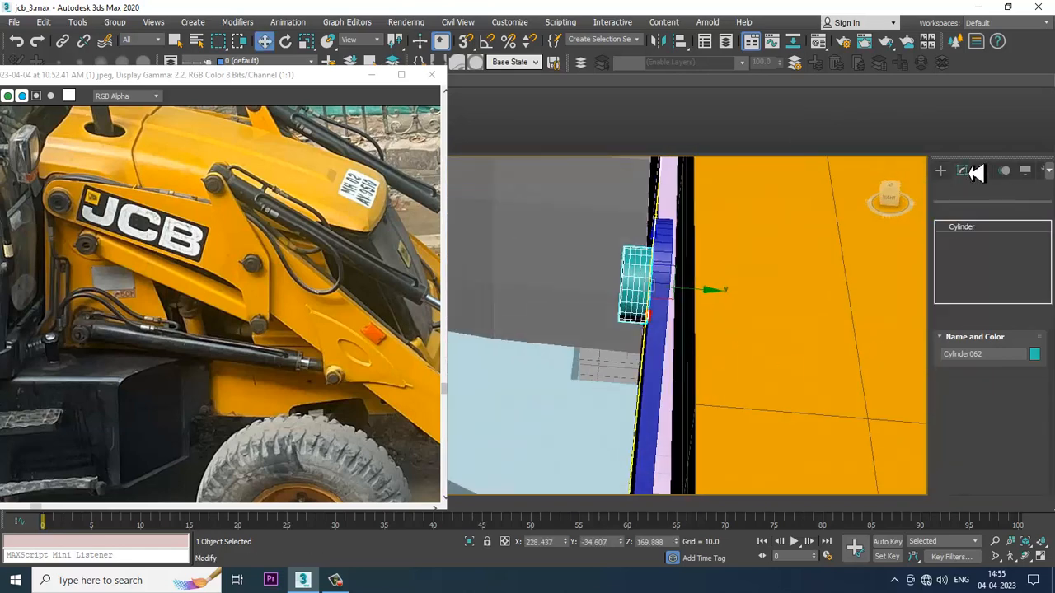
pyautogui.click(1037, 370)
pyautogui.click(1037, 370)
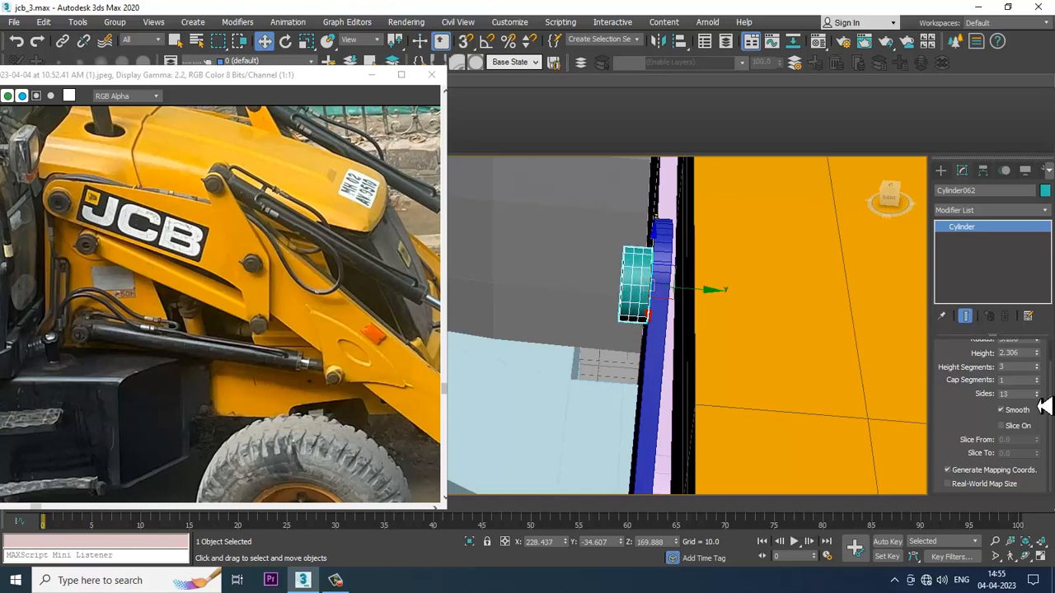
# Step: Set the bracket pin cylinder's number of sides to 13
pyautogui.click(1037, 396)
pyautogui.keyDown('alt'); pyautogui.moveTo(824, 319); pyautogui.dragTo(918, 301, button='middle'); pyautogui.keyUp('alt')
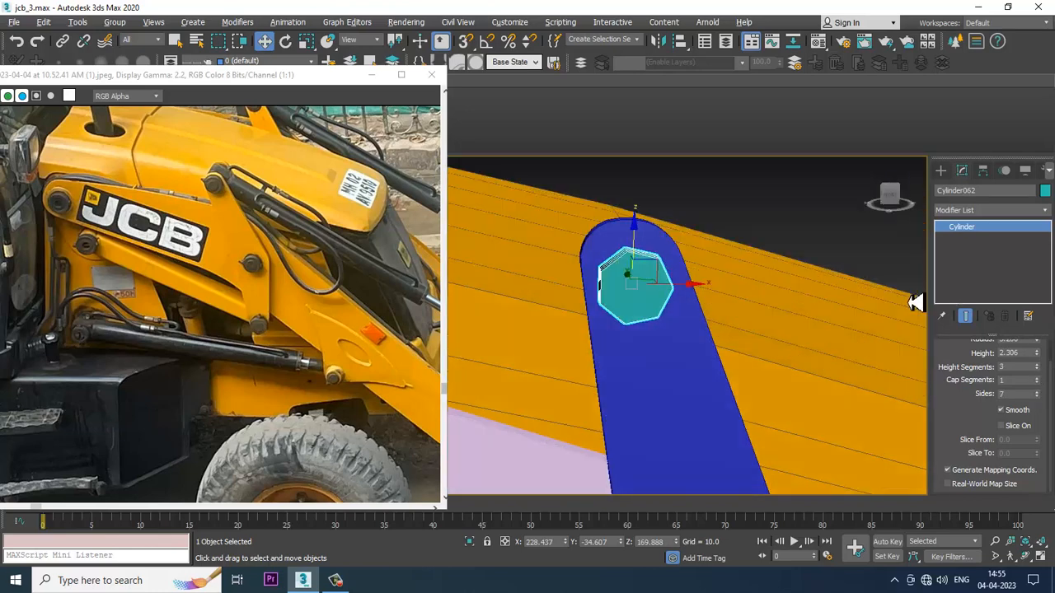
pyautogui.click(1037, 392)
pyautogui.click(1037, 392)
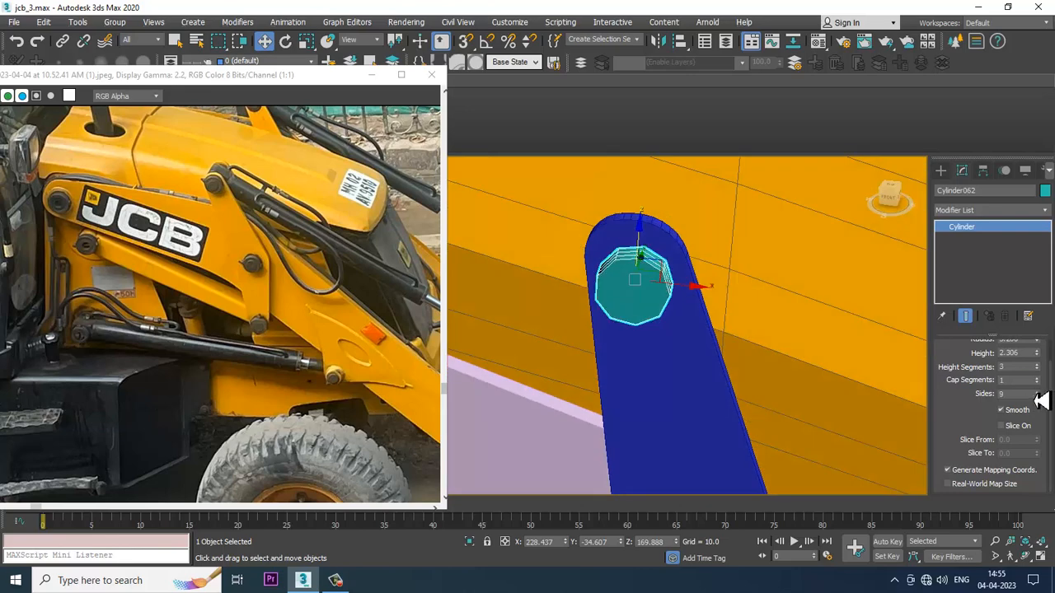
pyautogui.keyDown('alt'); pyautogui.moveTo(624, 293); pyautogui.dragTo(678, 306, button='middle'); pyautogui.keyUp('alt')
pyautogui.click(1037, 391)
pyautogui.click(1036, 391)
pyautogui.click(1036, 391)
pyautogui.click(1037, 392)
# Step: Convert the pin to Editable Poly, then push it into the bracket to about Y -33.83 and flatten its thickness to about 68%
pyautogui.rightClick(645, 304)
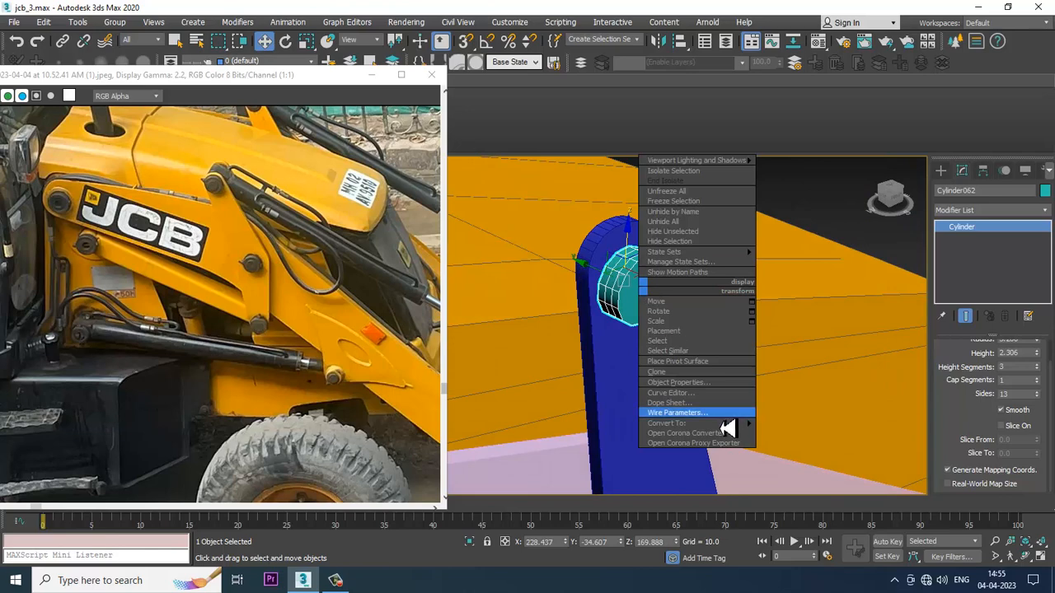
pyautogui.moveTo(726, 424)
pyautogui.click(827, 434)
pyautogui.keyDown('alt'); pyautogui.moveTo(695, 361); pyautogui.dragTo(582, 286, button='middle'); pyautogui.keyUp('alt')
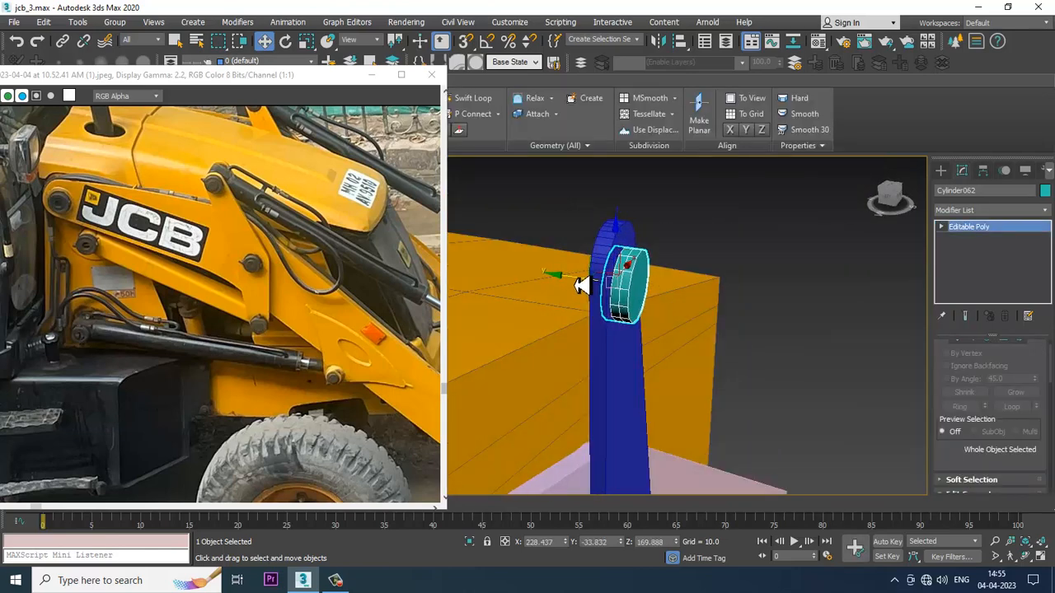
pyautogui.press('r')
pyautogui.scroll(5, 680, 302)
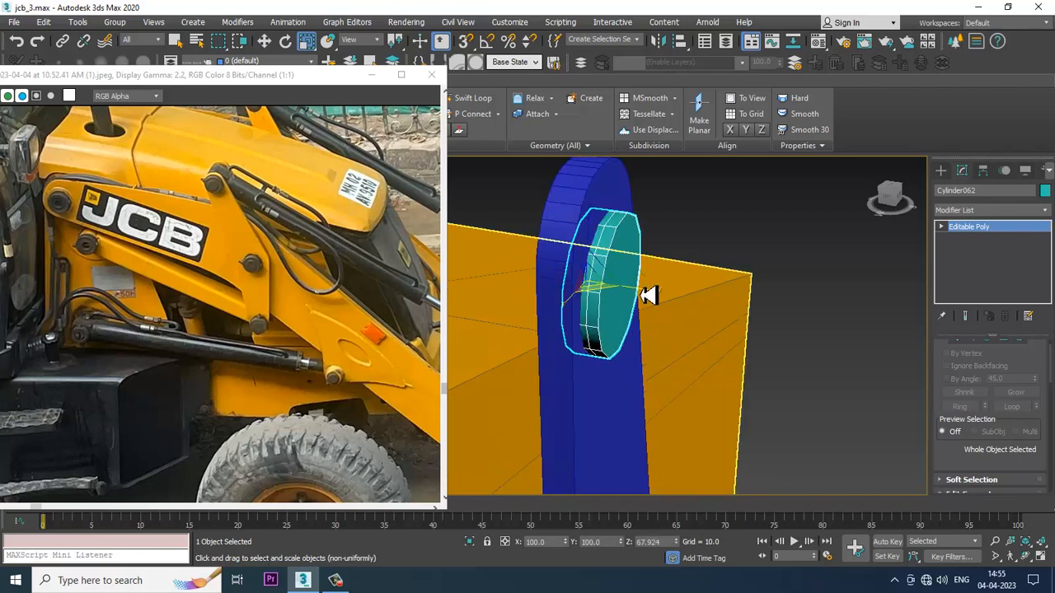
# Step: Inset the pin's outer cap polygon by 1.0
pyautogui.press('4')
pyautogui.click(633, 281)
pyautogui.keyDown('alt'); pyautogui.moveTo(632, 281); pyautogui.dragTo(626, 285, button='middle'); pyautogui.keyUp('alt')
pyautogui.press('w')
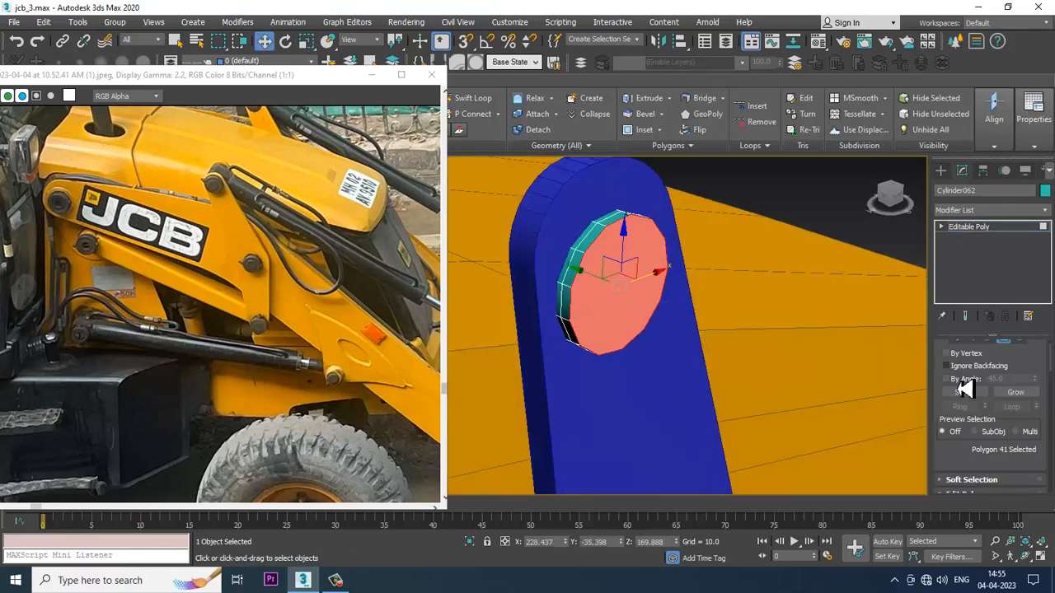
pyautogui.scroll(-3, 980, 464)
pyautogui.click(1033, 428)
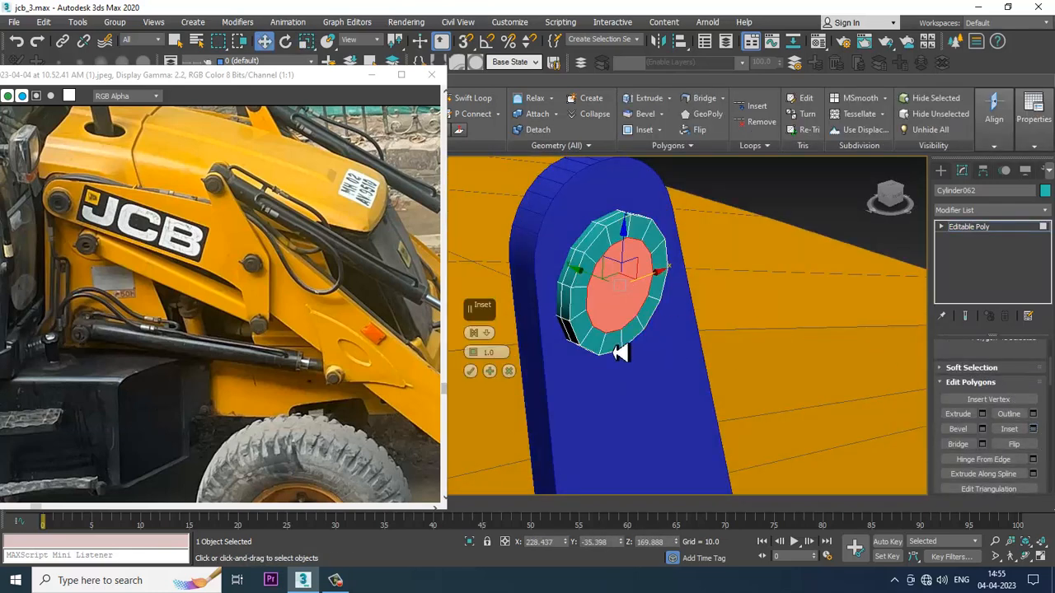
pyautogui.click(478, 371)
# Step: Extrude the inset cap polygon outward by a short amount to form a raised pin head, and leave polygon editing
pyautogui.scroll(3, 649, 301)
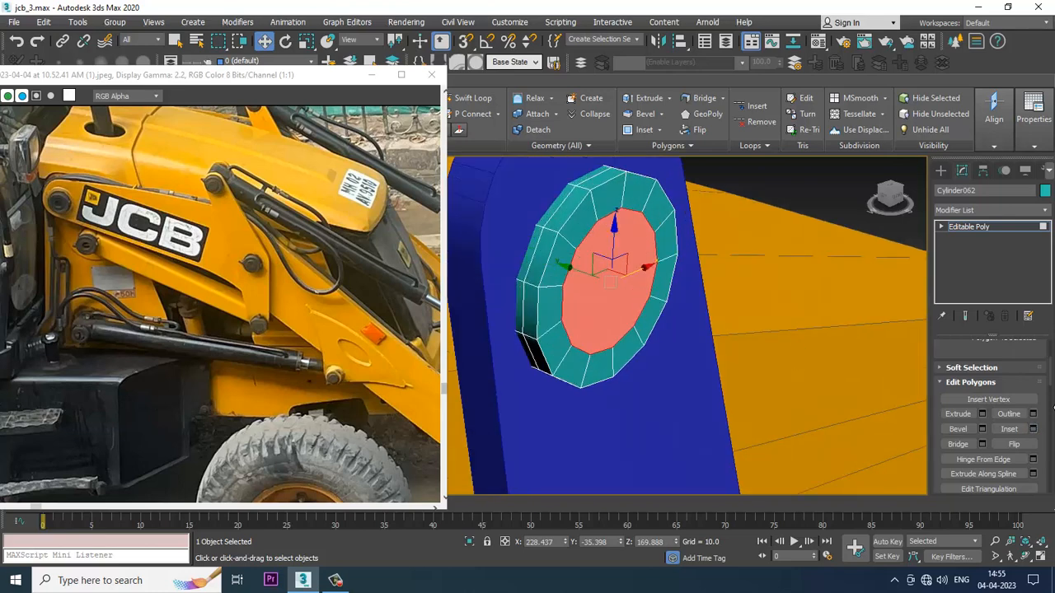
pyautogui.click(981, 413)
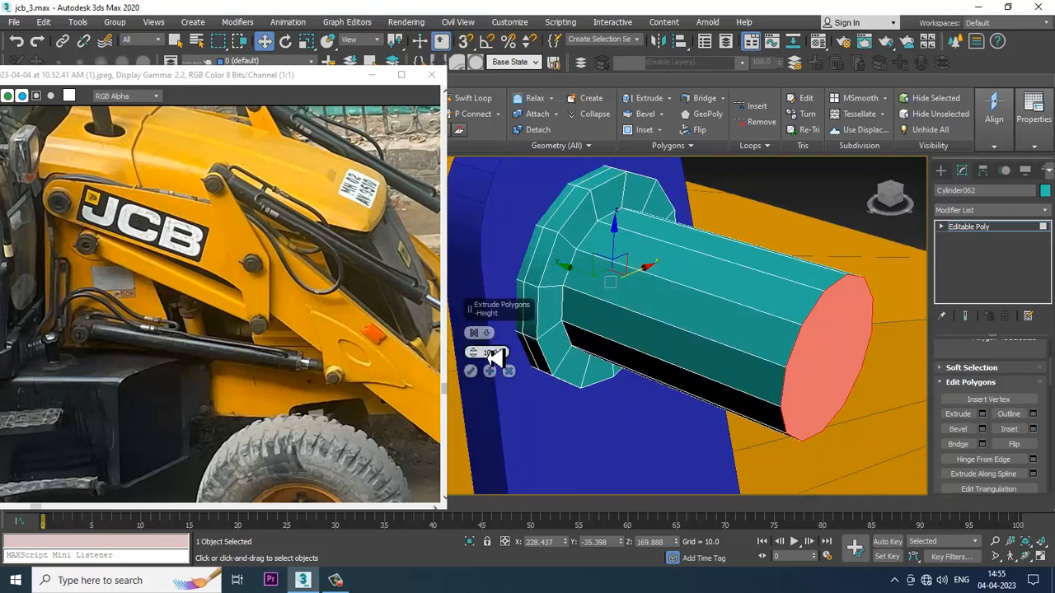
pyautogui.moveTo(476, 356); pyautogui.dragTo(509, 416)
pyautogui.click(471, 372)
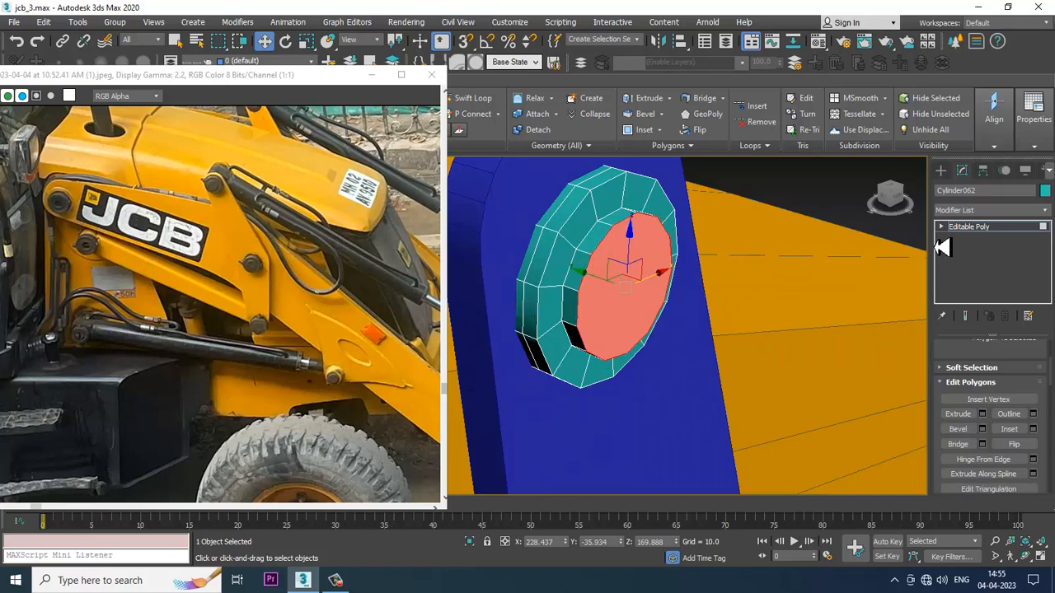
pyautogui.click(999, 231)
# Step: In the Front view, copy the pin down to the middle of the bracket at about X 239.5, Z 129.5
pyautogui.hotkey('alt', 'w')
pyautogui.middleClick(744, 230)
pyautogui.hotkey('alt', 'w')
pyautogui.scroll(-4, 741, 229)
pyautogui.scroll(3, 618, 181)
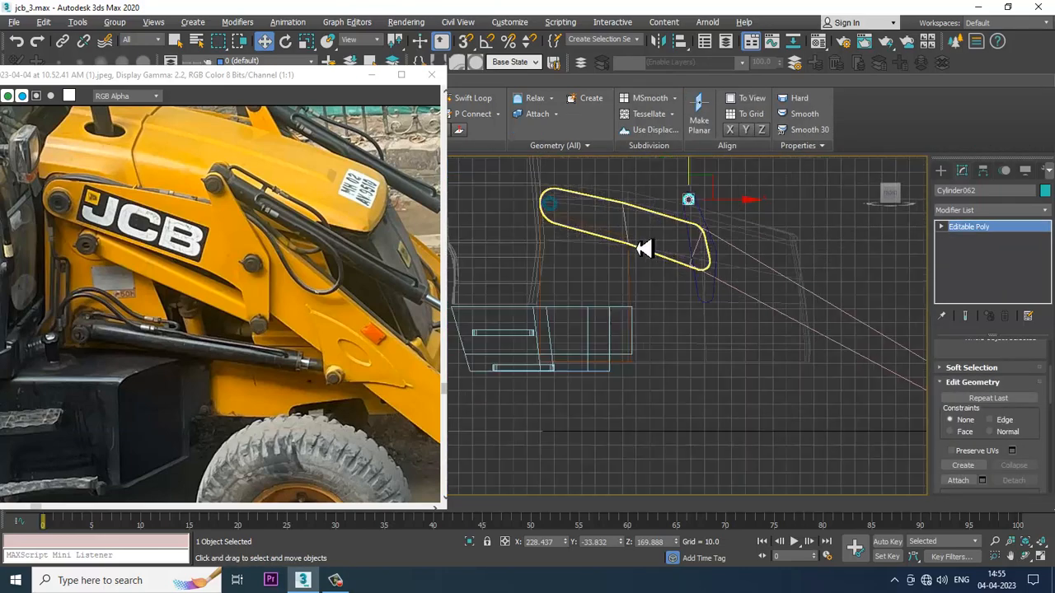
pyautogui.keyDown('alt'); pyautogui.moveTo(644, 249); pyautogui.dragTo(767, 234, button='middle'); pyautogui.keyUp('alt')
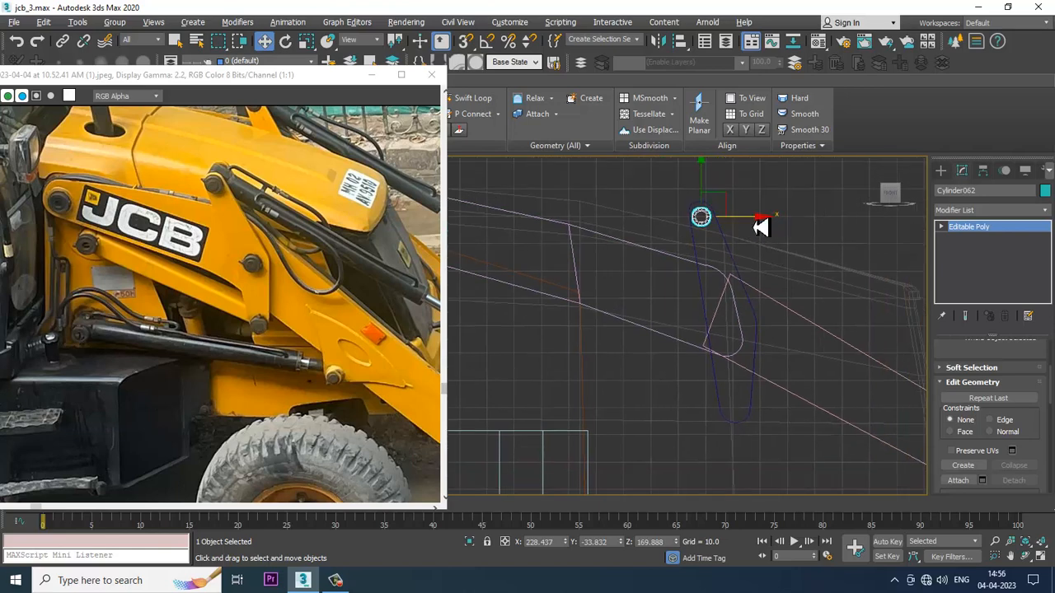
pyautogui.moveTo(742, 299)
pyautogui.keyDown('shift'); pyautogui.mouseDown()
pyautogui.moveTo(758, 308)
pyautogui.moveTo(761, 297)
pyautogui.moveTo(740, 320)
pyautogui.moveTo(792, 336)
pyautogui.mouseUp(); pyautogui.keyUp('shift')
pyautogui.click(540, 347)
# Step: Copy the middle pin down to the bracket's lower end and align it at about X 241.3, Z 99.05
pyautogui.moveTo(730, 356); pyautogui.dragTo(741, 259, button='middle')
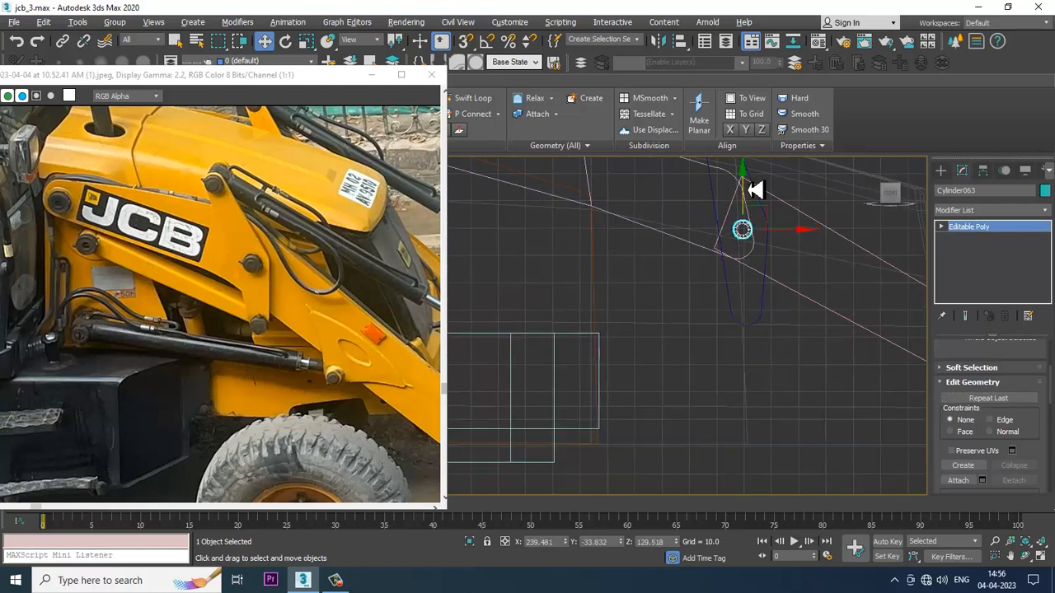
pyautogui.moveTo(763, 257)
pyautogui.keyDown('shift'); pyautogui.mouseDown()
pyautogui.moveTo(765, 302)
pyautogui.moveTo(794, 280)
pyautogui.mouseUp(); pyautogui.keyUp('shift')
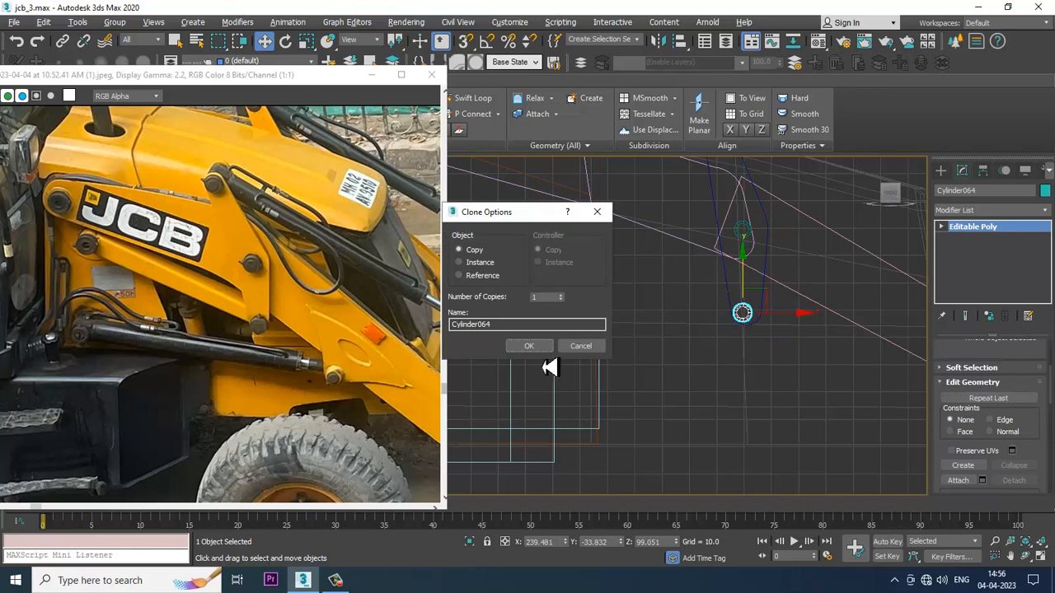
pyautogui.click(535, 344)
pyautogui.keyDown('alt'); pyautogui.moveTo(709, 315); pyautogui.dragTo(799, 328, button='middle'); pyautogui.keyUp('alt')
pyautogui.moveTo(799, 328); pyautogui.dragTo(810, 323)
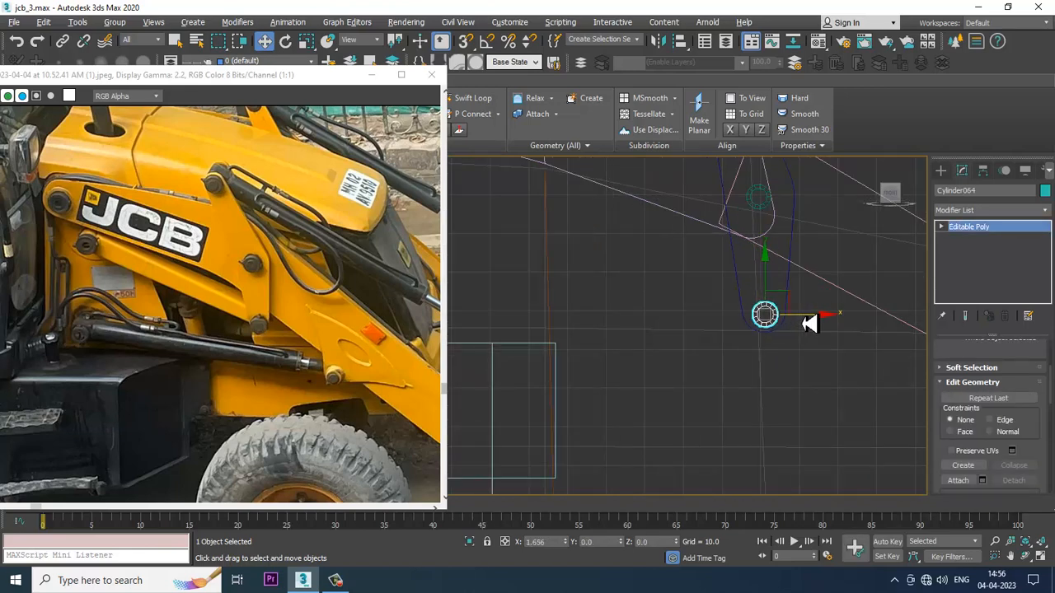
pyautogui.scroll(-3, 781, 298)
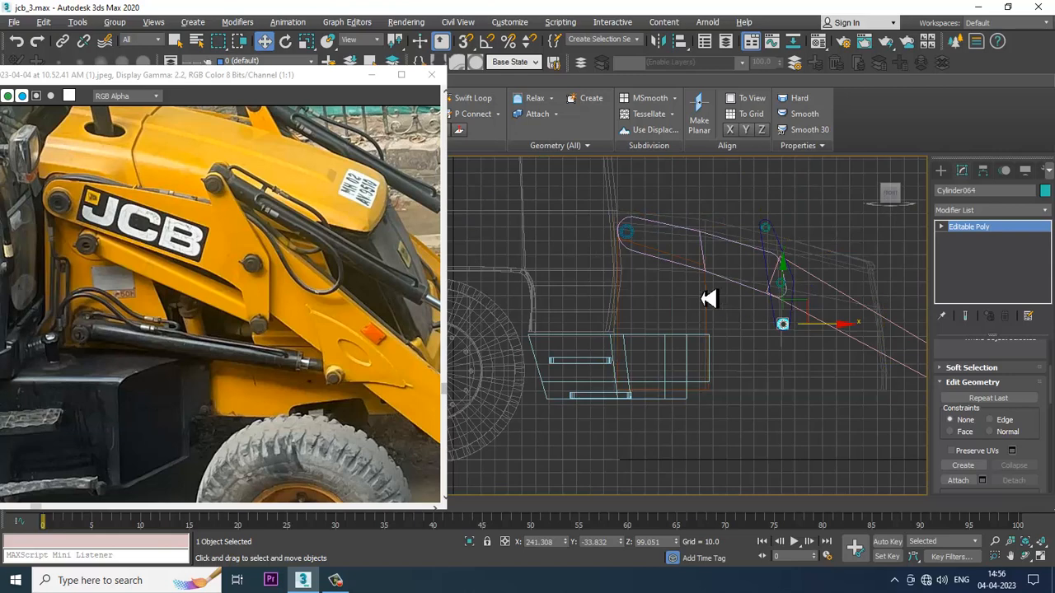
# Step: In the Front view, create an AutoGrid cylinder below the arm's rear end with a radius of about 3.59 and height of about -9.89
pyautogui.scroll(5, 712, 276)
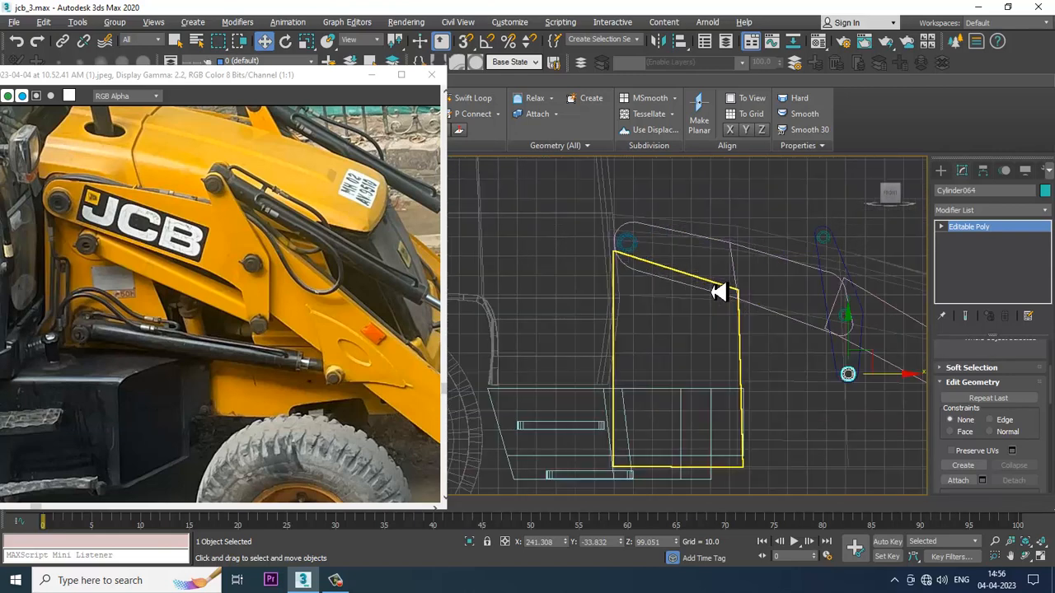
pyautogui.moveTo(703, 290); pyautogui.dragTo(711, 270, button='middle')
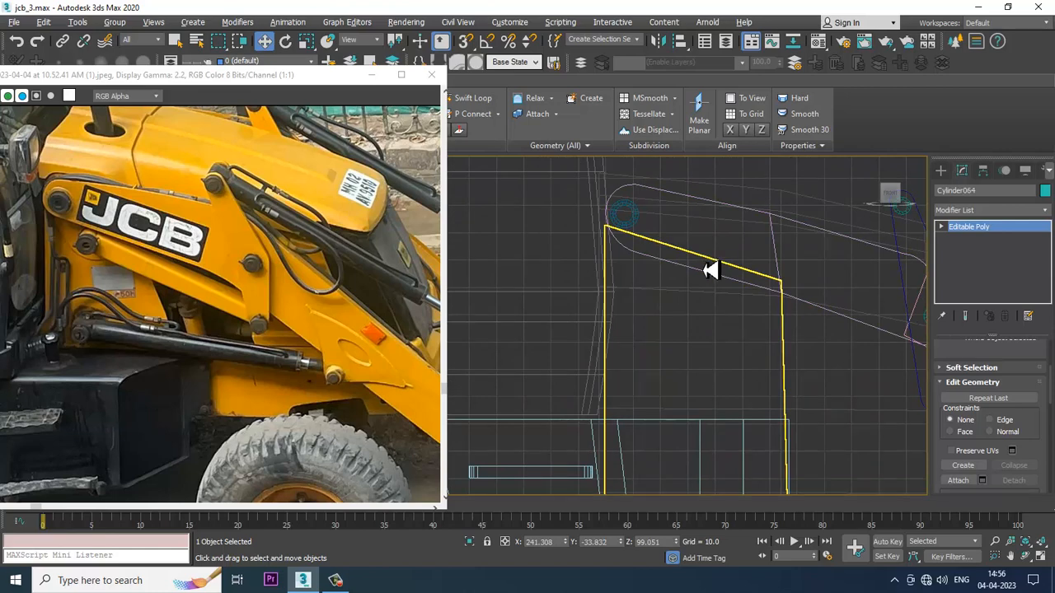
pyautogui.click(941, 170)
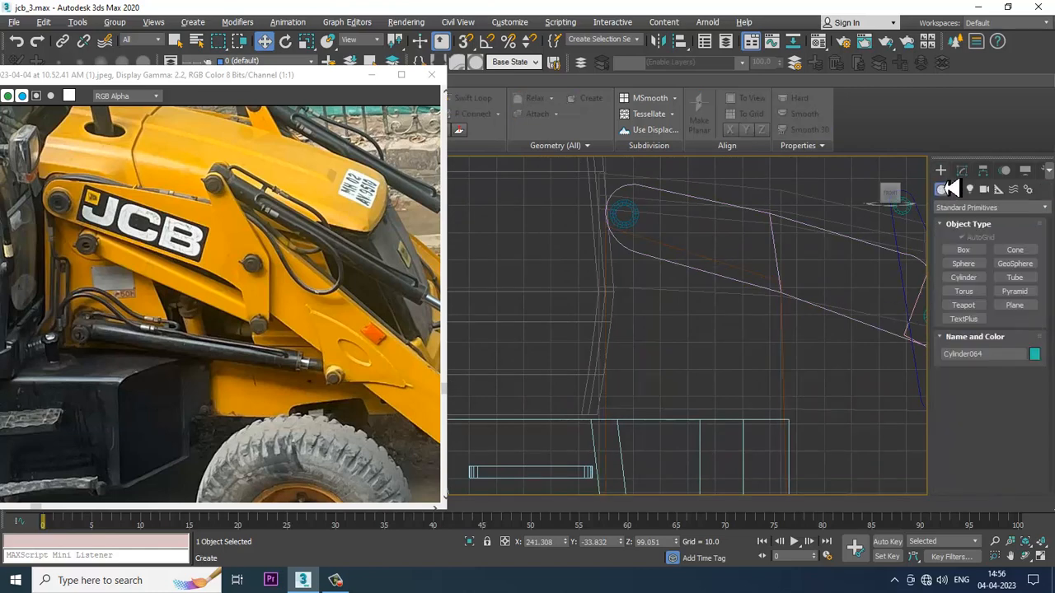
pyautogui.scroll(-2, 758, 381)
pyautogui.moveTo(783, 387); pyautogui.dragTo(673, 336, button='middle')
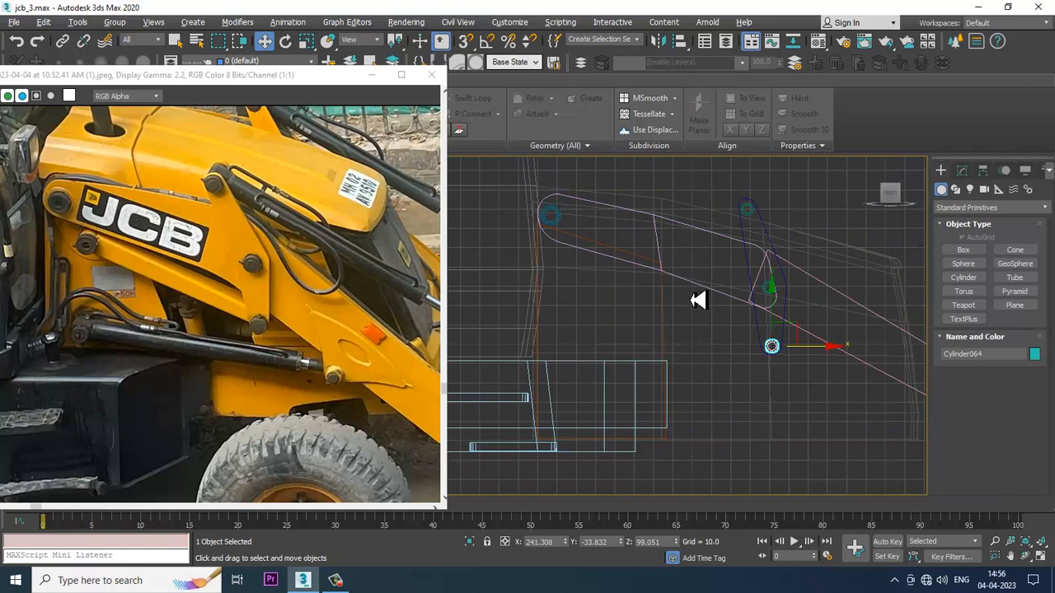
pyautogui.moveTo(690, 300); pyautogui.dragTo(698, 303, button='middle')
pyautogui.moveTo(773, 335); pyautogui.dragTo(773, 332, button='middle')
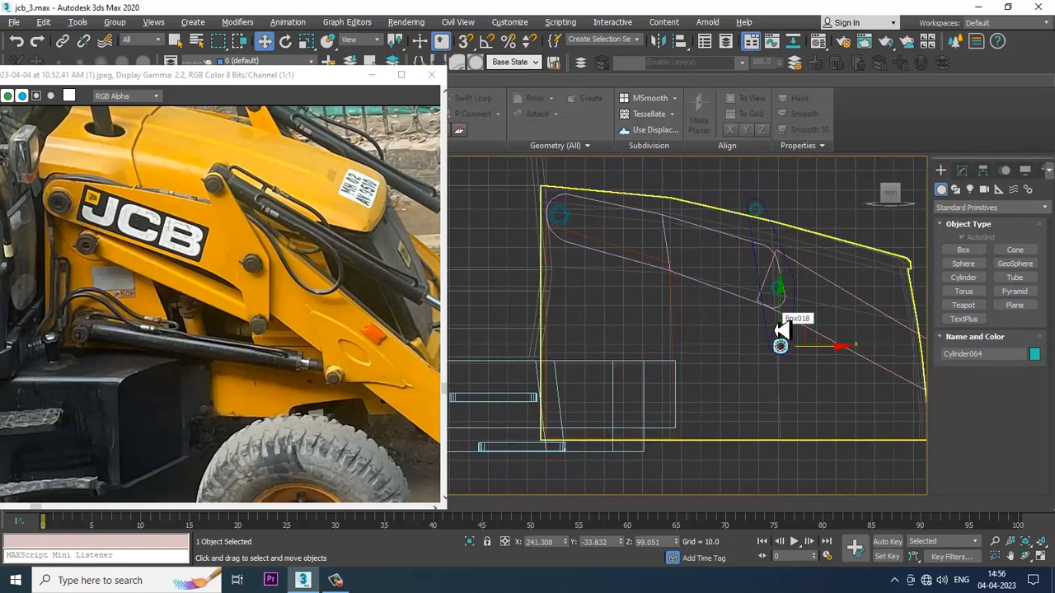
pyautogui.click(966, 278)
pyautogui.scroll(3, 499, 271)
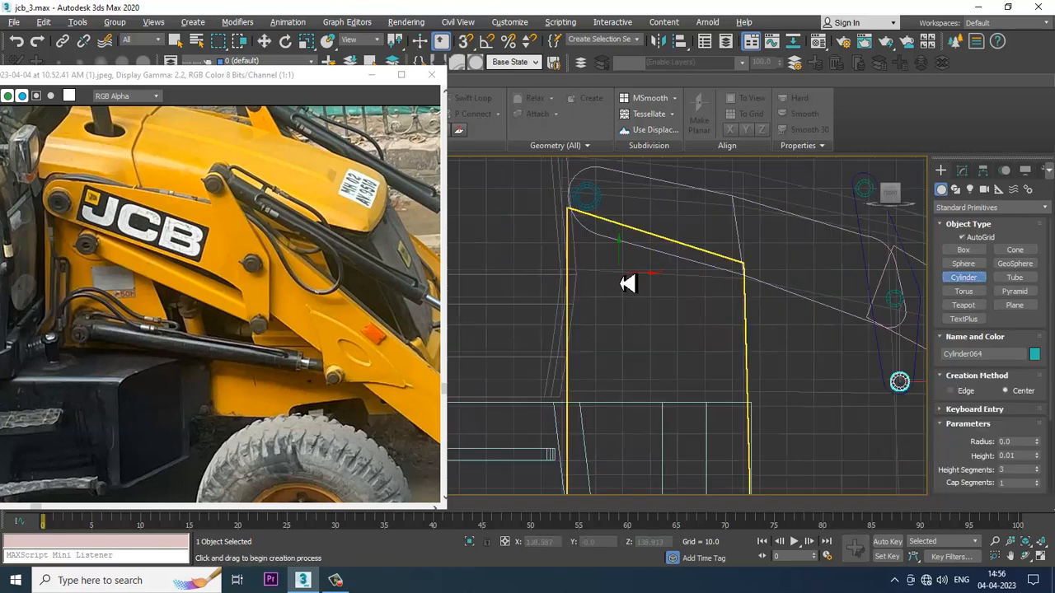
pyautogui.moveTo(626, 266); pyautogui.dragTo(639, 280)
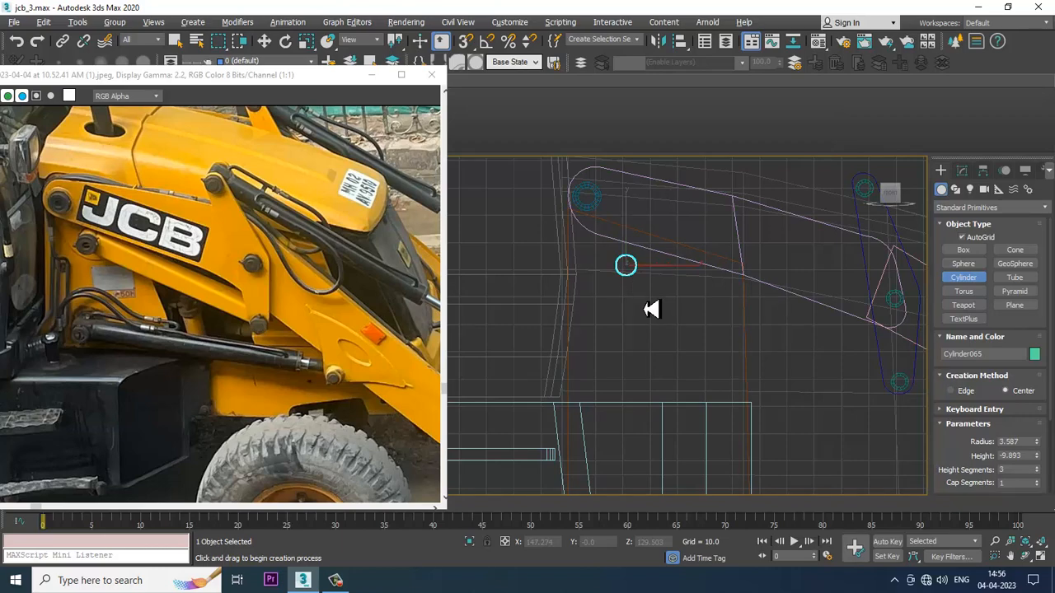
# Step: In the Perspective view, move the new cylinder outward to about Y -33.98 and set its height to 2.968
pyautogui.press('w')
pyautogui.hotkey('alt', 'w')
pyautogui.middleClick(768, 403)
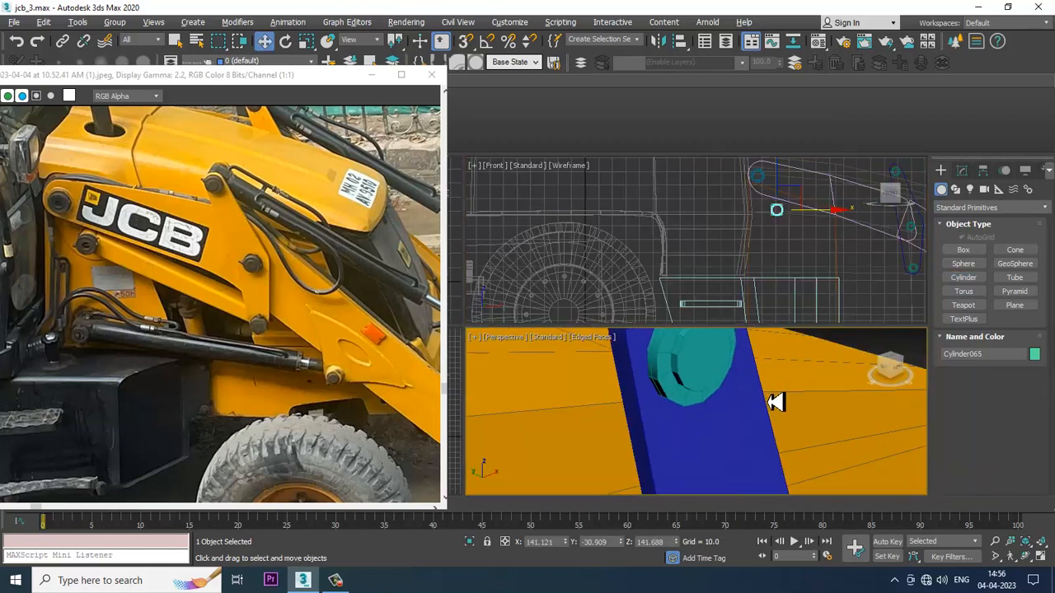
pyautogui.hotkey('alt', 'w')
pyautogui.press('z')
pyautogui.moveTo(819, 401)
pyautogui.keyDown('alt'); pyautogui.mouseDown(button='middle')
pyautogui.moveTo(681, 425)
pyautogui.moveTo(780, 351)
pyautogui.moveTo(796, 322)
pyautogui.moveTo(713, 395)
pyautogui.mouseUp(button='middle'); pyautogui.keyUp('alt')
pyautogui.press('F3')
pyautogui.click(961, 170)
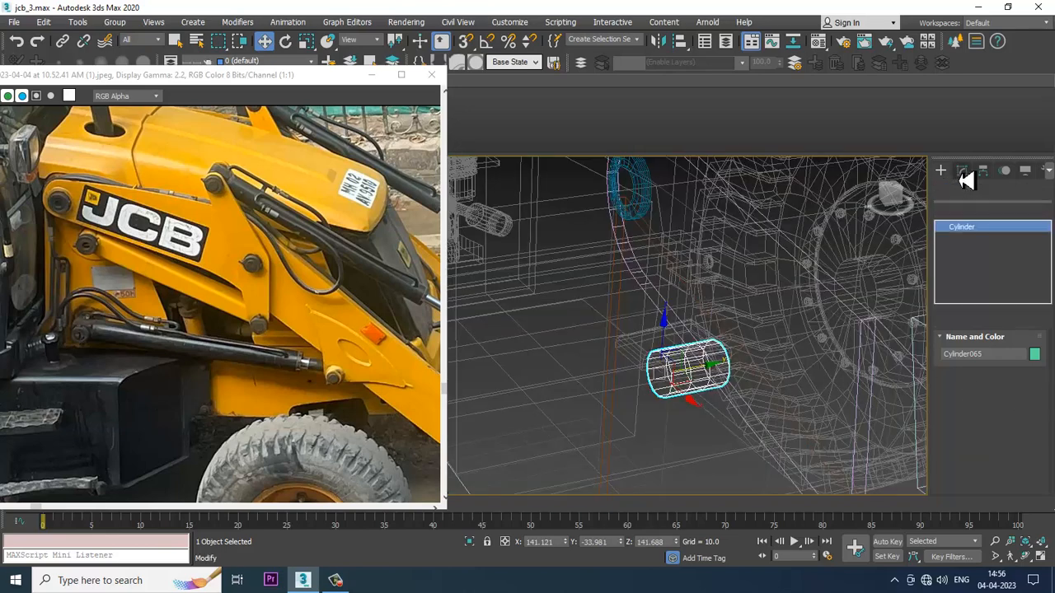
pyautogui.moveTo(1042, 364); pyautogui.dragTo(1028, 279)
pyautogui.moveTo(830, 364)
pyautogui.keyDown('alt'); pyautogui.mouseDown(button='middle')
pyautogui.moveTo(734, 405)
pyautogui.moveTo(630, 408)
pyautogui.mouseUp(button='middle'); pyautogui.keyUp('alt')
pyautogui.press('F3')
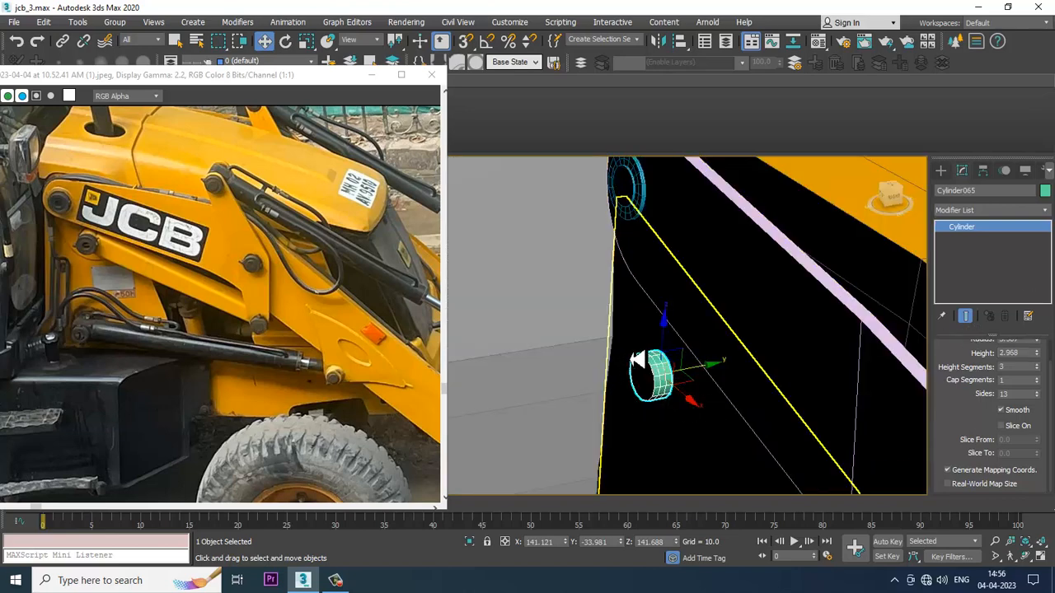
# Step: Set the new cylinder's number of sides to 20
pyautogui.keyDown('alt'); pyautogui.moveTo(638, 359); pyautogui.dragTo(730, 367, button='middle'); pyautogui.keyUp('alt')
pyautogui.scroll(2, 685, 366)
pyautogui.scroll(2, 675, 370)
pyautogui.click(1036, 391)
pyautogui.click(1037, 391)
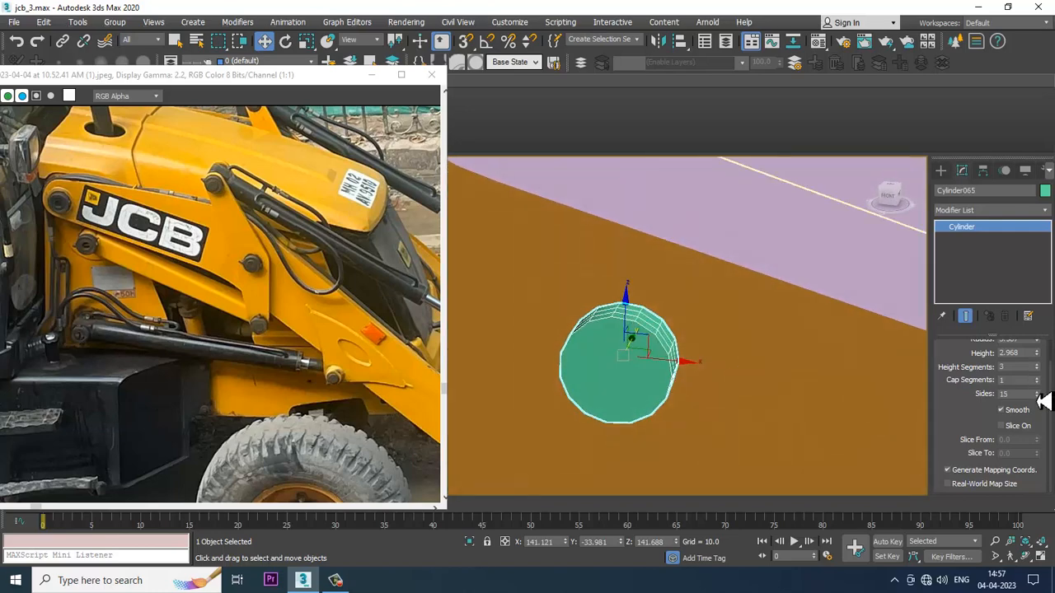
pyautogui.click(1037, 391)
pyautogui.click(1037, 392)
pyautogui.click(1037, 392)
pyautogui.click(1037, 391)
pyautogui.click(1037, 394)
# Step: In the Front view, copy the new cylinder along X to the bracket at about X 230.14
pyautogui.keyDown('alt'); pyautogui.moveTo(850, 398); pyautogui.dragTo(727, 302, button='middle'); pyautogui.keyUp('alt')
pyautogui.scroll(-2, 814, 376)
pyautogui.scroll(-3, 728, 295)
pyautogui.hotkey('alt', 'w')
pyautogui.moveTo(780, 256); pyautogui.dragTo(733, 243, button='middle')
pyautogui.hotkey('alt', 'w')
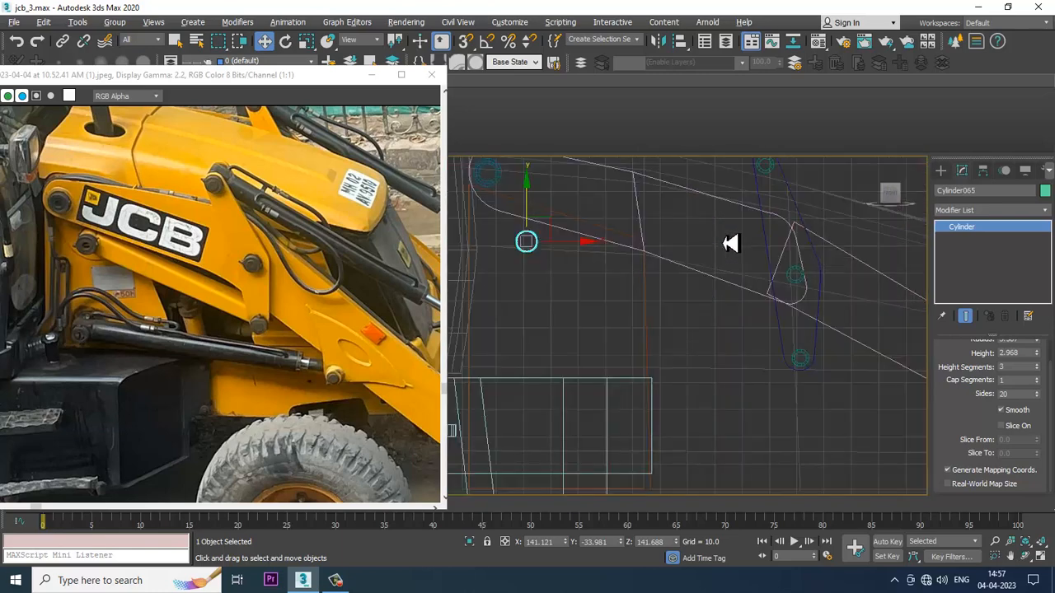
pyautogui.scroll(-2, 732, 243)
pyautogui.scroll(2, 663, 268)
pyautogui.moveTo(590, 222); pyautogui.dragTo(857, 330)
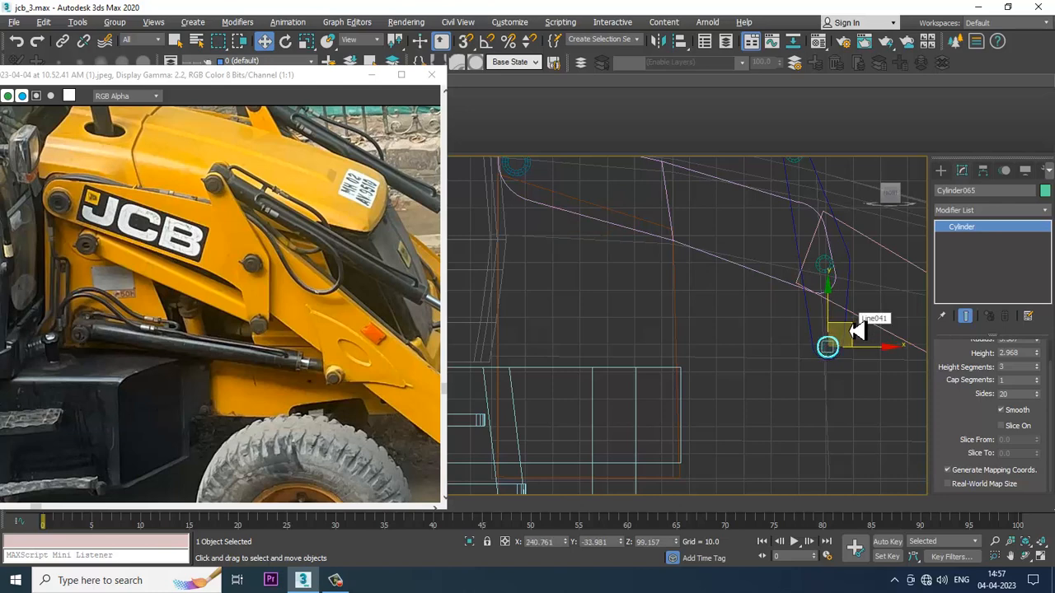
pyautogui.hotkey('ctrl', 'z')
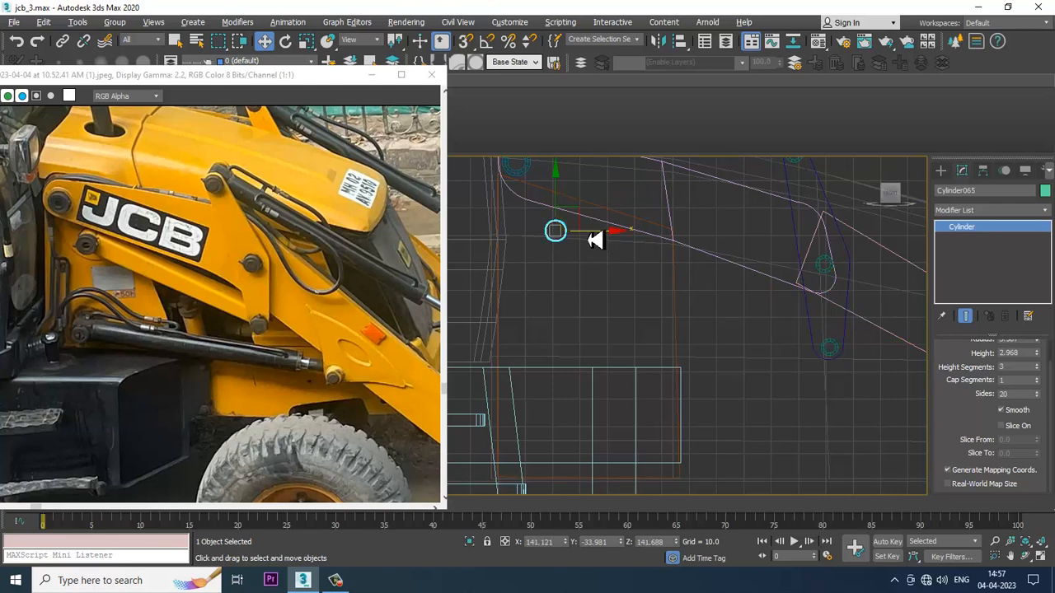
pyautogui.moveTo(601, 240)
pyautogui.keyDown('shift'); pyautogui.mouseDown()
pyautogui.moveTo(854, 272)
pyautogui.moveTo(844, 274)
pyautogui.mouseUp(); pyautogui.keyUp('shift')
pyautogui.click(534, 347)
pyautogui.scroll(8, 810, 424)
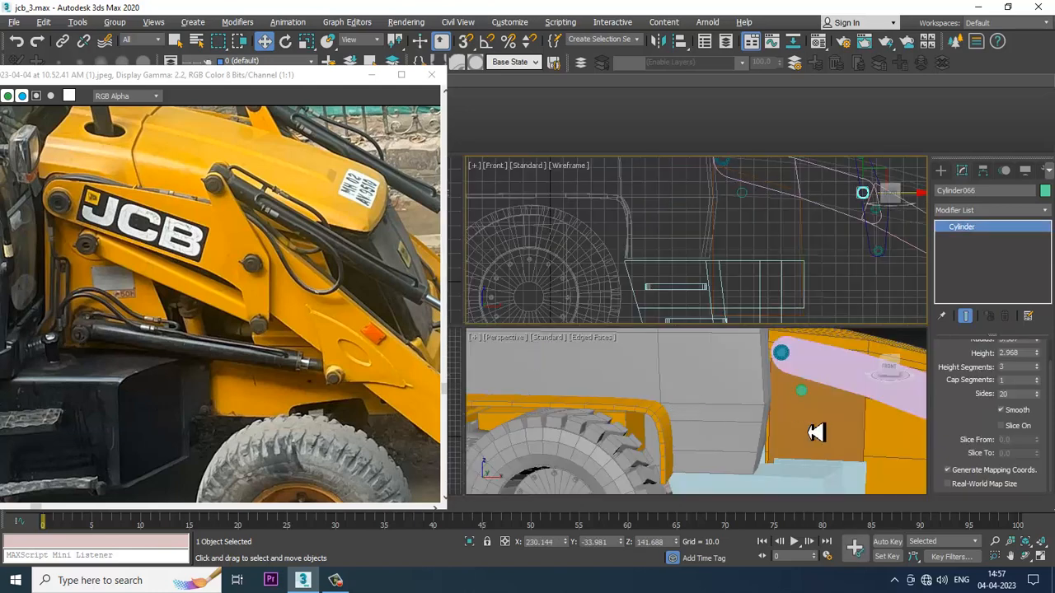
# Step: Select the rear cylinder and its copy on the bracket in the Perspective view and isolate them
pyautogui.scroll(-10, 794, 377)
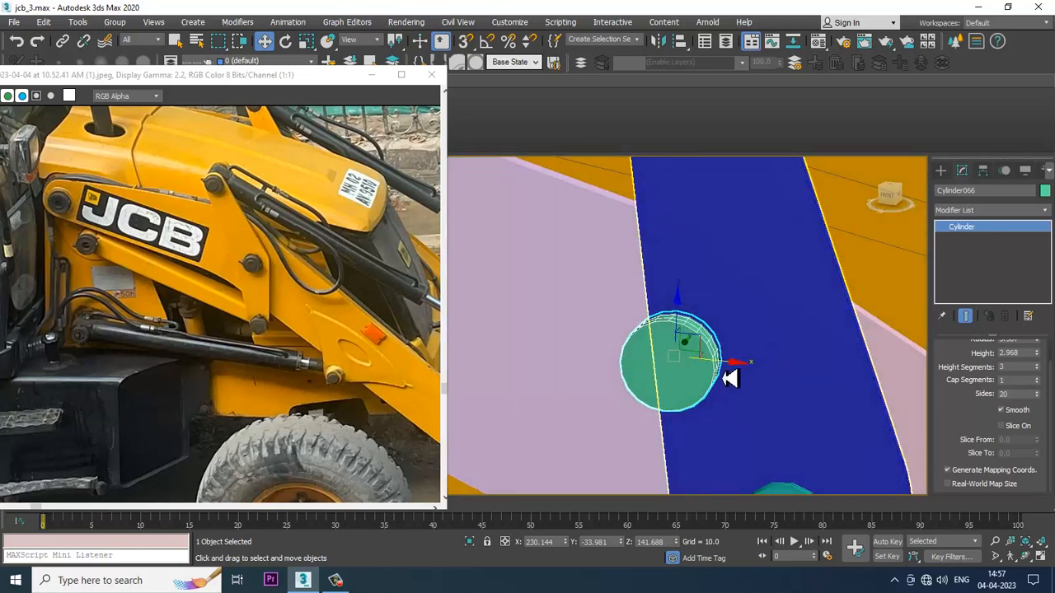
pyautogui.scroll(-2, 763, 373)
pyautogui.moveTo(736, 382); pyautogui.dragTo(779, 381, button='middle')
pyautogui.keyDown('alt'); pyautogui.moveTo(779, 381); pyautogui.dragTo(607, 346, button='middle'); pyautogui.keyUp('alt')
pyautogui.scroll(3, 754, 409)
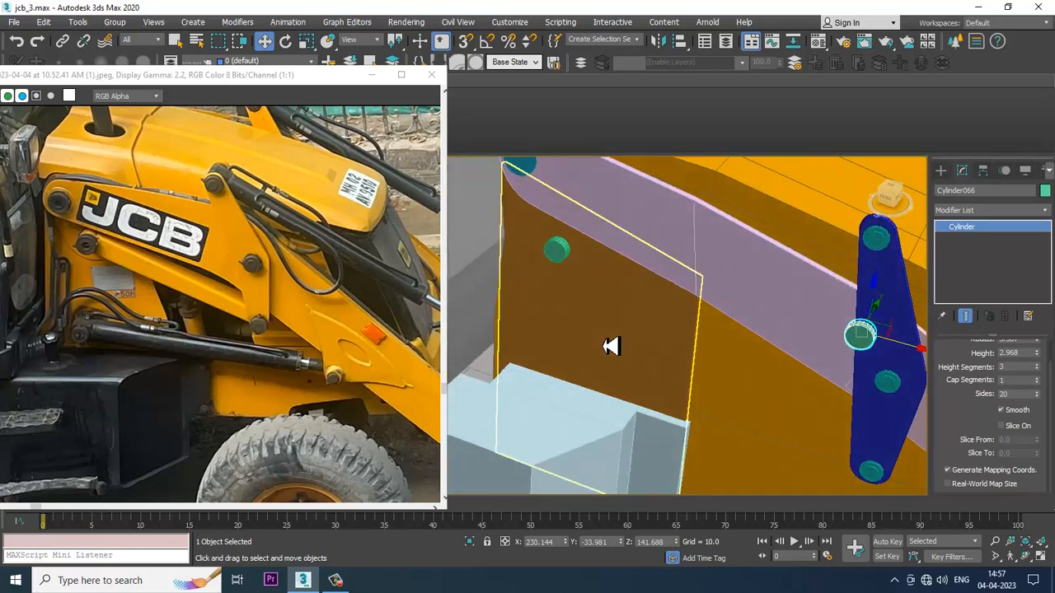
pyautogui.click(566, 255)
pyautogui.keyDown('ctrl'); pyautogui.click(874, 347); pyautogui.keyUp('ctrl')
pyautogui.hotkey('alt', 'q')
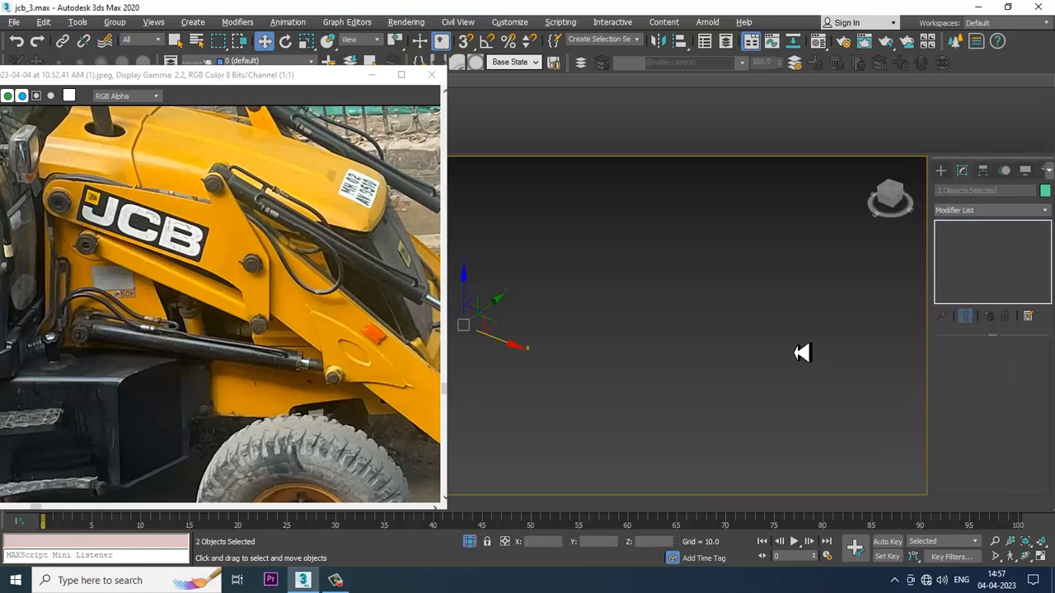
# Step: Convert both isolated cylinders to Editable Poly
pyautogui.moveTo(543, 351); pyautogui.dragTo(743, 346, button='middle')
pyautogui.moveTo(631, 310); pyautogui.dragTo(700, 397, button='middle')
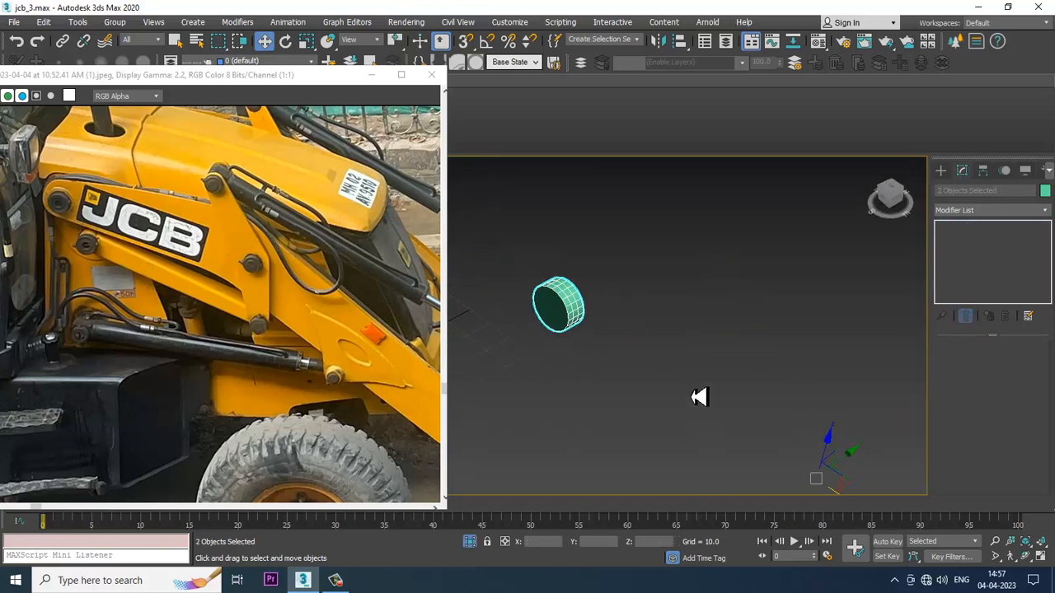
pyautogui.moveTo(648, 336); pyautogui.dragTo(751, 327, button='middle')
pyautogui.scroll(-5, 739, 366)
pyautogui.moveTo(739, 366); pyautogui.dragTo(653, 308, button='middle')
pyautogui.click(623, 280)
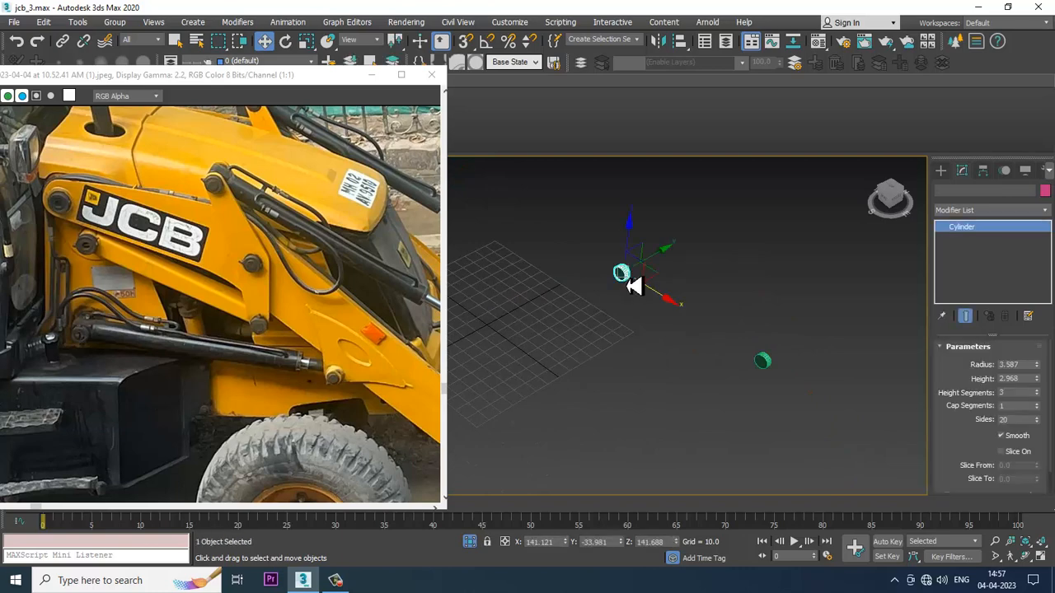
pyautogui.scroll(2, 676, 297)
pyautogui.keyDown('ctrl'); pyautogui.click(813, 401); pyautogui.keyUp('ctrl')
pyautogui.rightClick(814, 403)
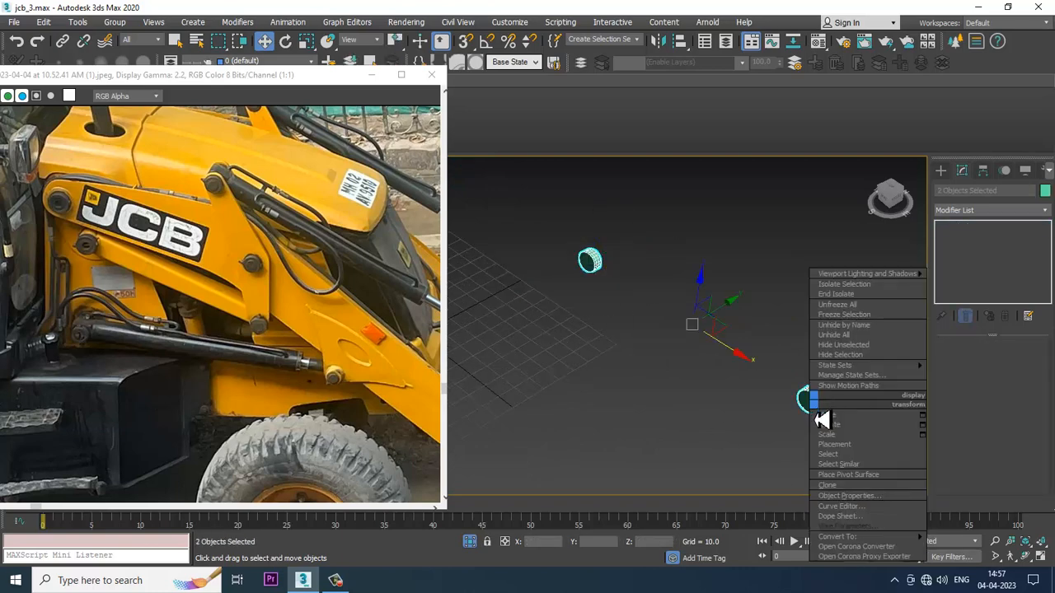
pyautogui.moveTo(849, 537)
pyautogui.click(977, 526)
# Step: Attach the bracket-side cylinder to the rear cylinder so they form one Editable Poly object
pyautogui.click(606, 285)
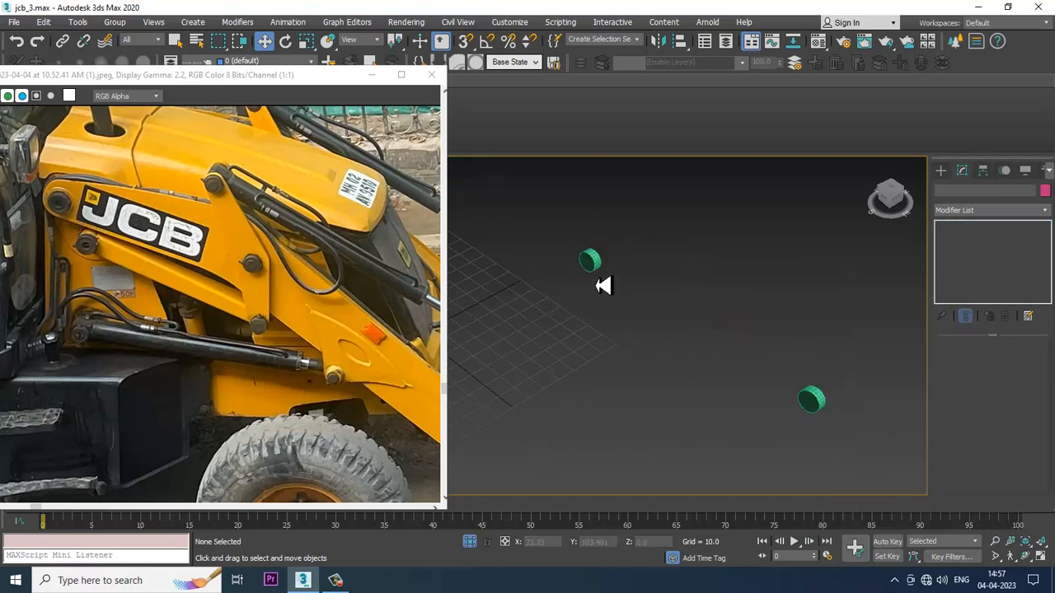
pyautogui.click(597, 274)
pyautogui.moveTo(992, 483); pyautogui.dragTo(984, 199)
pyautogui.moveTo(959, 461); pyautogui.dragTo(958, 521)
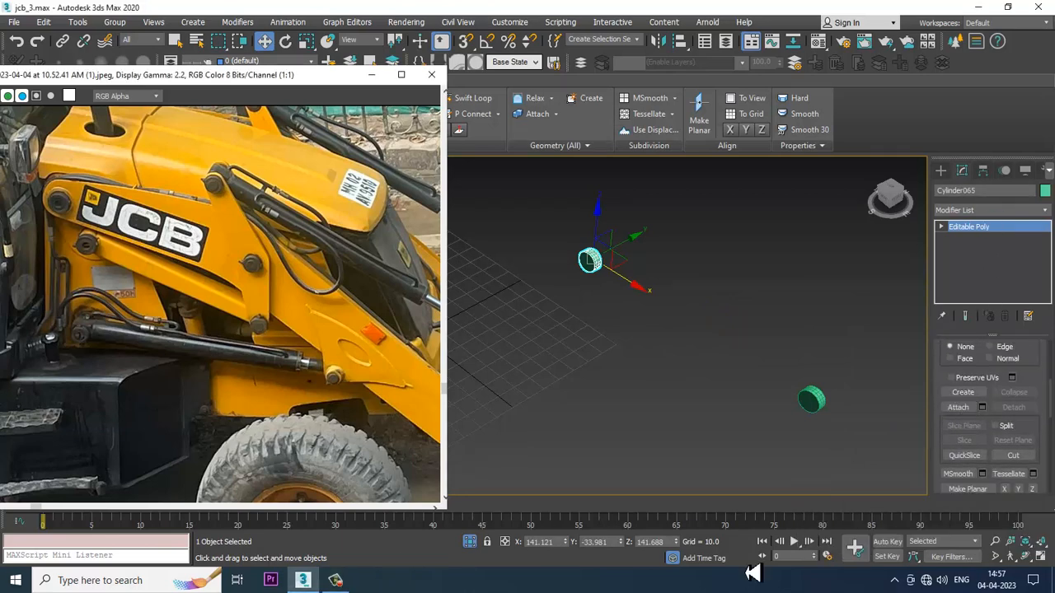
pyautogui.click(960, 407)
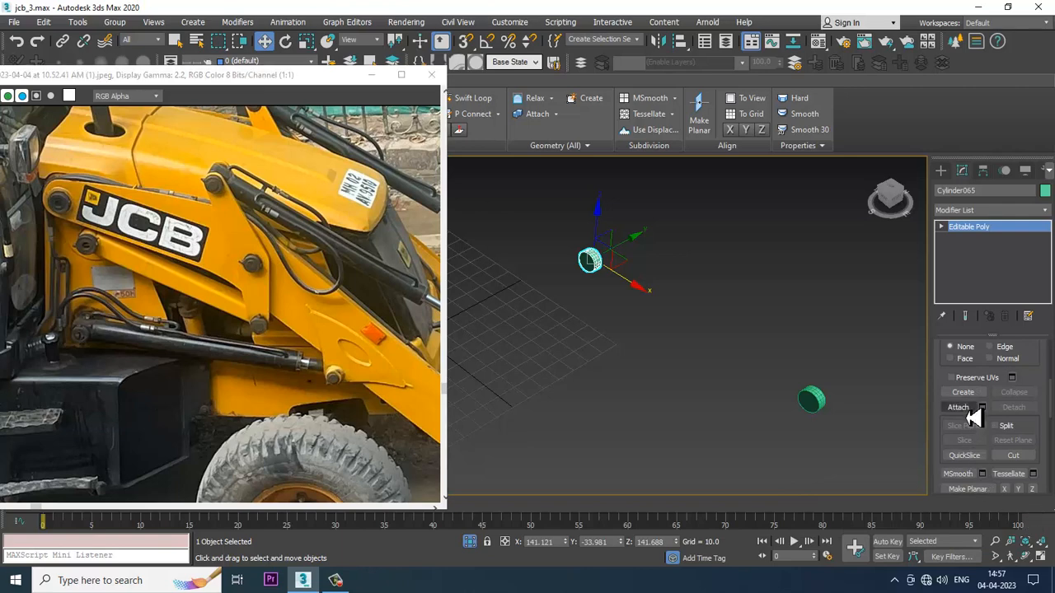
pyautogui.click(810, 399)
# Step: On the rear cylinder, select six rows of side polygons facing the other cylinder, across all three height segments
pyautogui.scroll(2, 709, 351)
pyautogui.moveTo(683, 340); pyautogui.dragTo(661, 322, button='middle')
pyautogui.scroll(3, 662, 322)
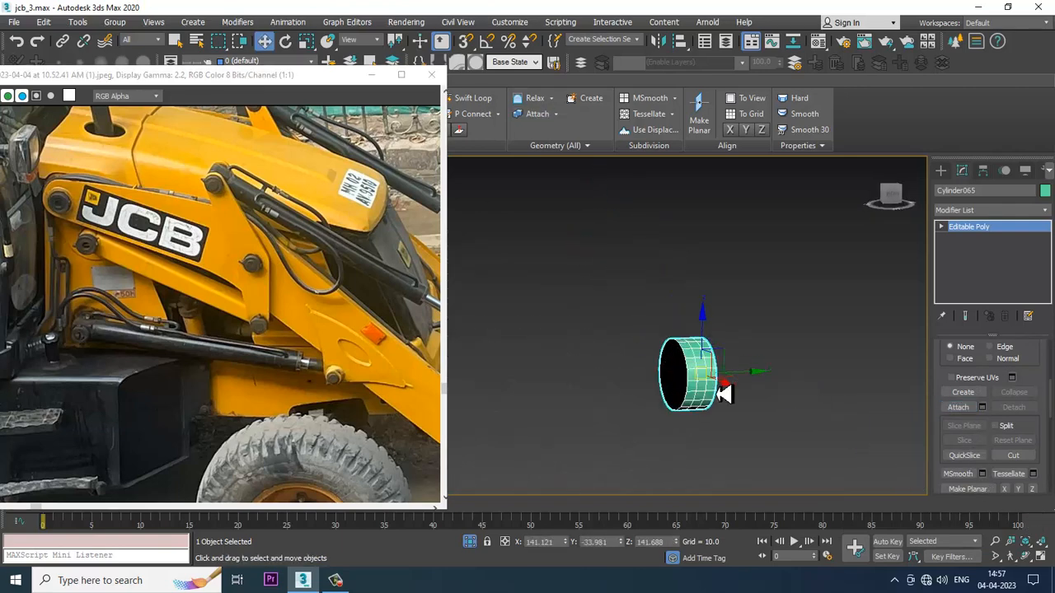
pyautogui.moveTo(725, 393); pyautogui.dragTo(717, 364, button='middle')
pyautogui.press('4')
pyautogui.scroll(3, 689, 330)
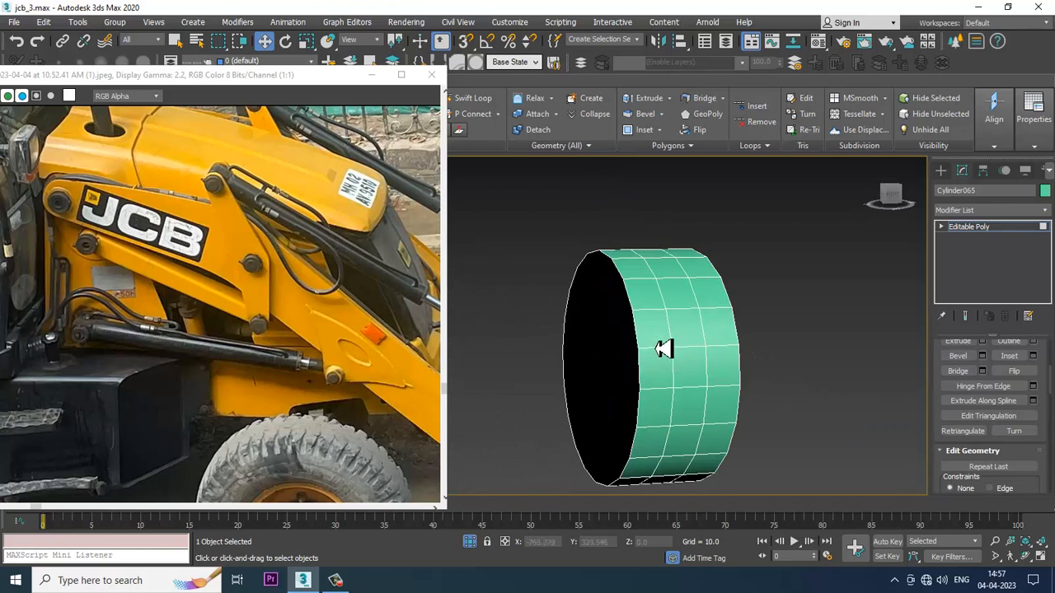
pyautogui.click(663, 339)
pyautogui.keyDown('ctrl'); pyautogui.click(660, 382); pyautogui.keyUp('ctrl')
pyautogui.keyDown('ctrl'); pyautogui.click(664, 420); pyautogui.keyUp('ctrl')
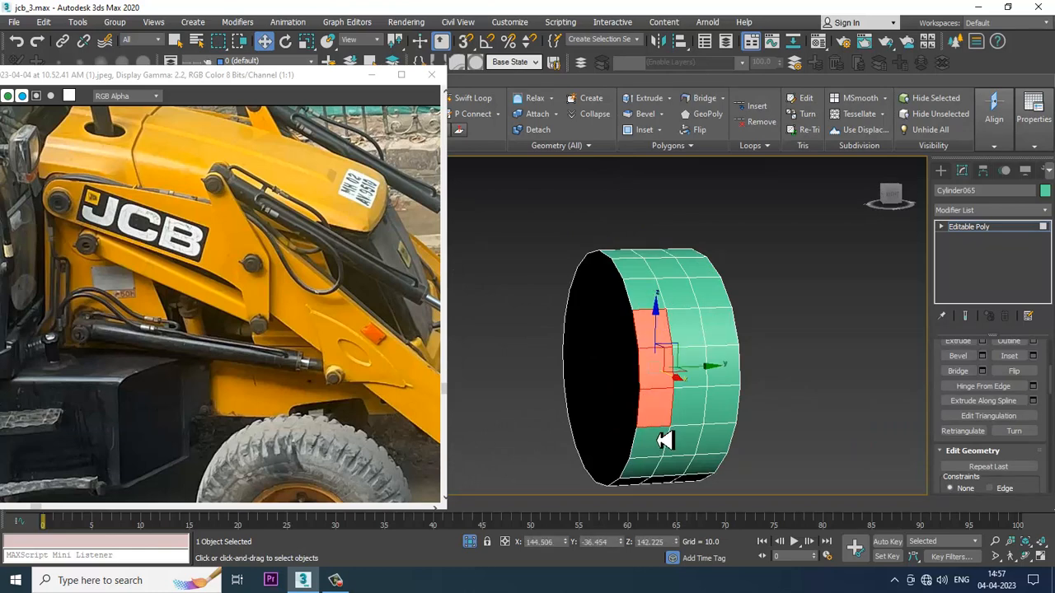
pyautogui.keyDown('ctrl'); pyautogui.click(666, 439); pyautogui.keyUp('ctrl')
pyautogui.keyDown('ctrl'); pyautogui.click(654, 471); pyautogui.keyUp('ctrl')
pyautogui.keyDown('ctrl'); pyautogui.click(699, 460); pyautogui.keyUp('ctrl')
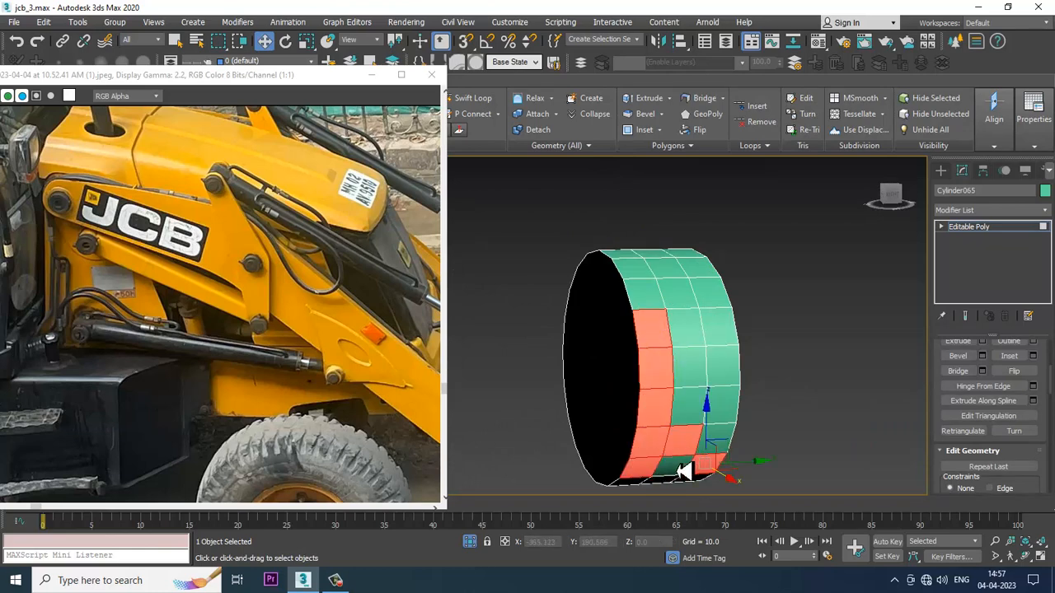
pyautogui.keyDown('ctrl'); pyautogui.click(678, 470); pyautogui.keyUp('ctrl')
pyautogui.keyDown('ctrl'); pyautogui.click(697, 419); pyautogui.keyUp('ctrl')
pyautogui.keyDown('ctrl'); pyautogui.click(698, 376); pyautogui.keyUp('ctrl')
pyautogui.keyDown('ctrl'); pyautogui.click(694, 331); pyautogui.keyUp('ctrl')
pyautogui.keyDown('ctrl'); pyautogui.click(681, 306); pyautogui.keyUp('ctrl')
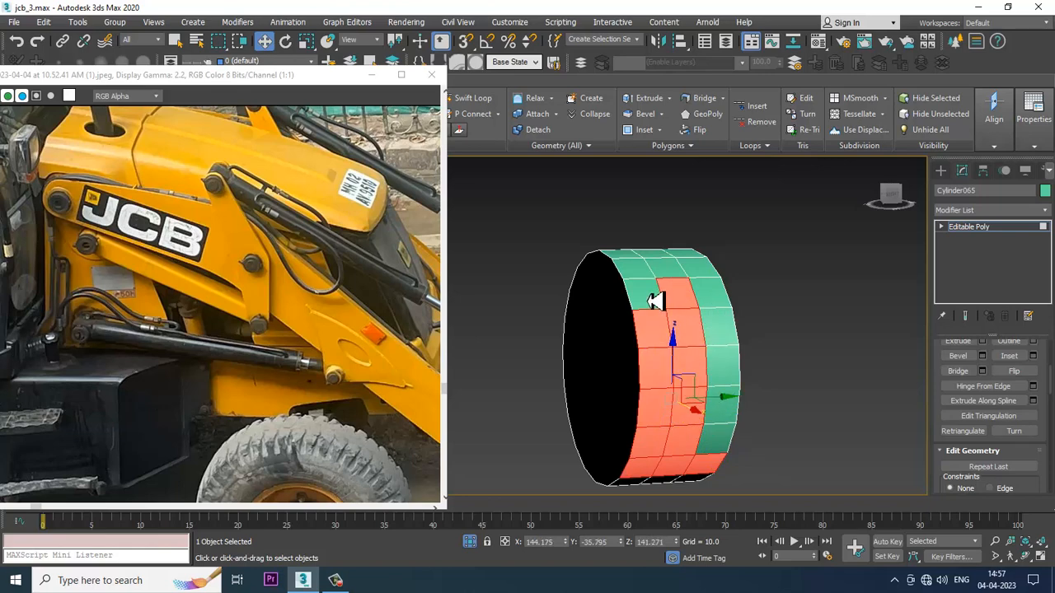
pyautogui.keyDown('ctrl'); pyautogui.click(723, 301); pyautogui.keyUp('ctrl')
pyautogui.keyDown('ctrl'); pyautogui.click(724, 338); pyautogui.keyUp('ctrl')
pyautogui.keyDown('ctrl'); pyautogui.click(725, 373); pyautogui.keyUp('ctrl')
pyautogui.keyDown('ctrl'); pyautogui.click(724, 409); pyautogui.keyUp('ctrl')
pyautogui.keyDown('ctrl'); pyautogui.click(725, 435); pyautogui.keyUp('ctrl')
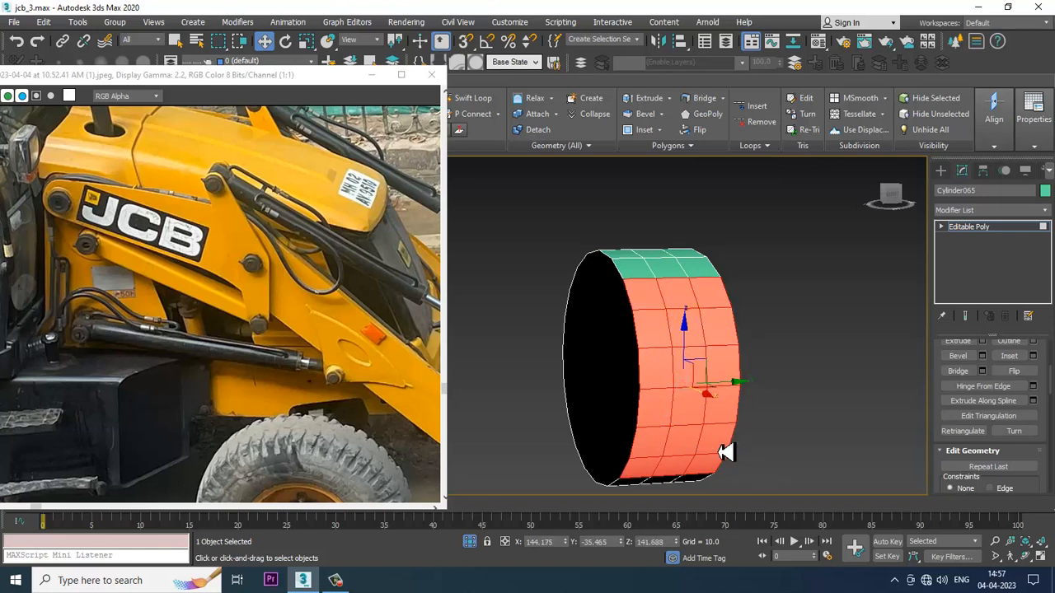
# Step: Add the matching side polygons of the opposite cylinder, across all three height segments, to the polygon selection
pyautogui.keyDown('alt'); pyautogui.moveTo(726, 452); pyautogui.dragTo(907, 360, button='middle'); pyautogui.keyUp('alt')
pyautogui.click(784, 277)
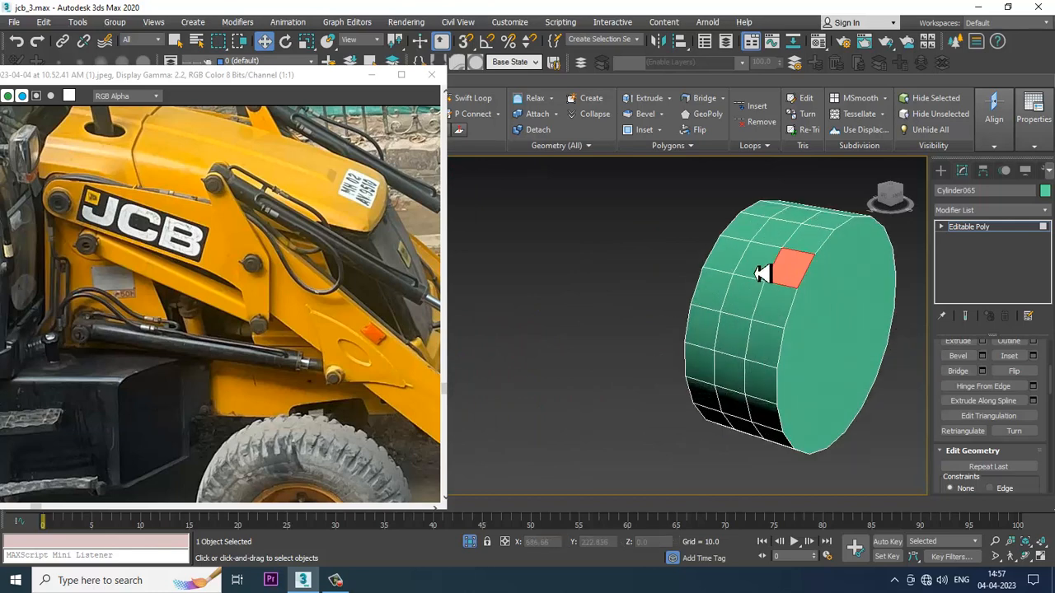
pyautogui.keyDown('ctrl'); pyautogui.click(727, 302); pyautogui.keyUp('ctrl')
pyautogui.keyDown('ctrl'); pyautogui.click(749, 310); pyautogui.keyUp('ctrl')
pyautogui.keyDown('ctrl'); pyautogui.click(778, 308); pyautogui.keyUp('ctrl')
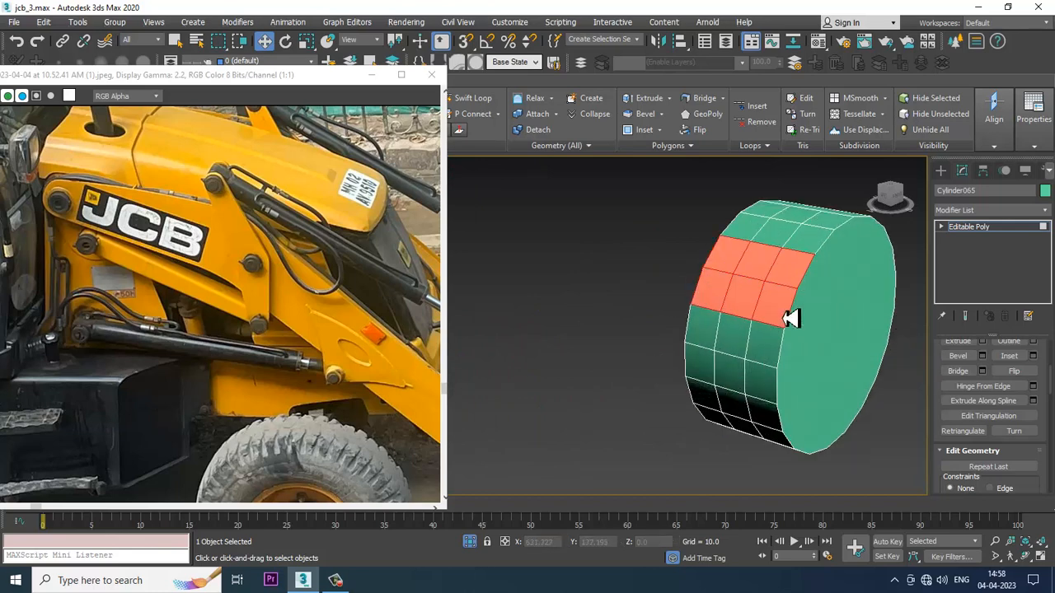
pyautogui.keyDown('ctrl'); pyautogui.click(769, 347); pyautogui.keyUp('ctrl')
pyautogui.keyDown('ctrl'); pyautogui.click(752, 384); pyautogui.keyUp('ctrl')
pyautogui.keyDown('ctrl'); pyautogui.click(769, 422); pyautogui.keyUp('ctrl')
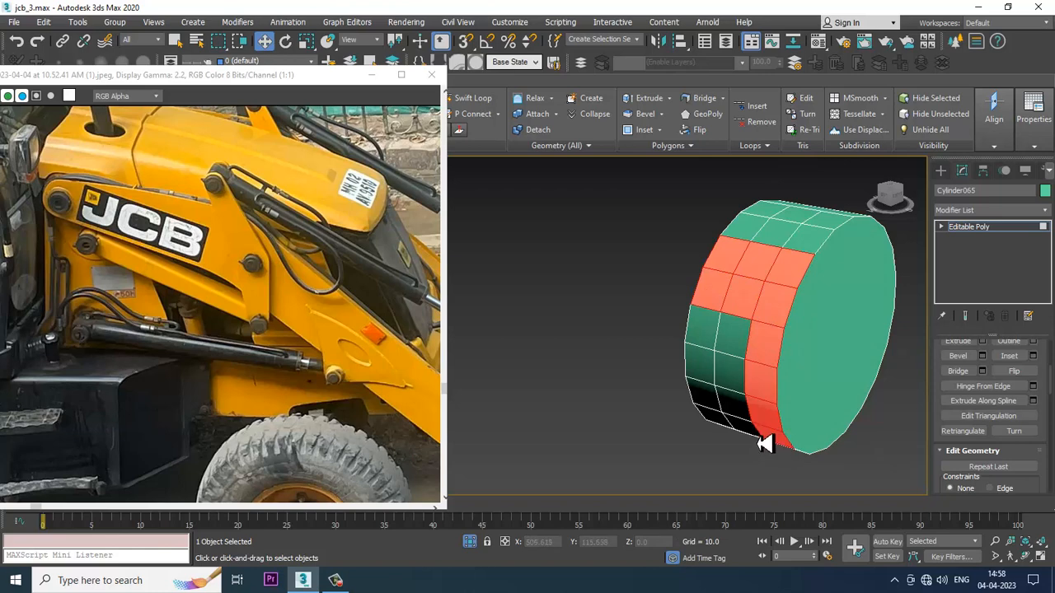
pyautogui.keyDown('ctrl'); pyautogui.click(709, 369); pyautogui.keyUp('ctrl')
pyautogui.keyDown('ctrl'); pyautogui.click(700, 330); pyautogui.keyUp('ctrl')
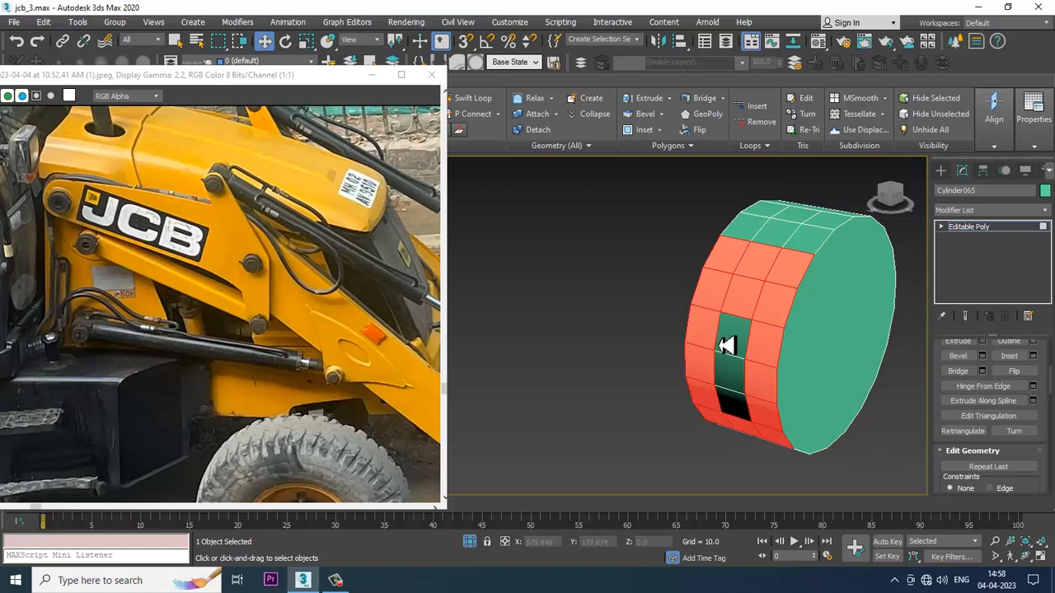
pyautogui.keyDown('ctrl'); pyautogui.click(731, 334); pyautogui.keyUp('ctrl')
# Step: Bridge the selected side polygons to join the two cylinders into one long link
pyautogui.scroll(-3, 747, 412)
pyautogui.scroll(-1, 935, 429)
pyautogui.keyDown('alt'); pyautogui.moveTo(886, 415); pyautogui.dragTo(759, 330, button='middle'); pyautogui.keyUp('alt')
pyautogui.scroll(-5, 768, 369)
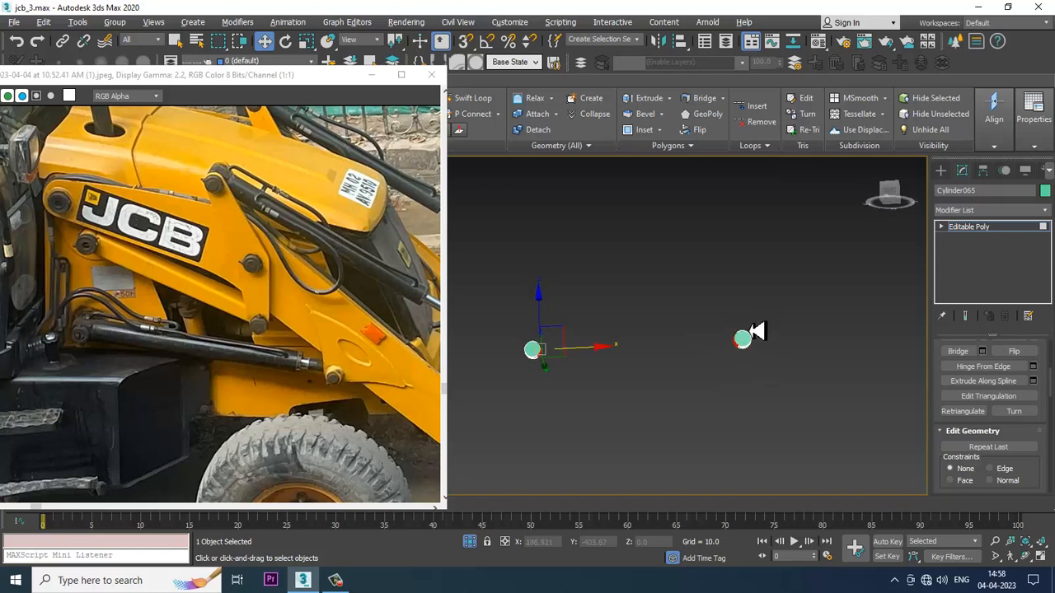
pyautogui.scroll(2, 732, 380)
pyautogui.moveTo(732, 380)
pyautogui.keyDown('alt'); pyautogui.mouseDown(button='middle')
pyautogui.moveTo(767, 391)
pyautogui.moveTo(747, 368)
pyautogui.mouseUp(button='middle'); pyautogui.keyUp('alt')
pyautogui.click(964, 354)
pyautogui.moveTo(746, 368); pyautogui.dragTo(692, 344, button='middle')
pyautogui.scroll(2, 796, 369)
# Step: In the Top view, remove the two inner edge loops that run along the length of the bridged link
pyautogui.hotkey('alt', 'w')
pyautogui.rightClick(459, 288)
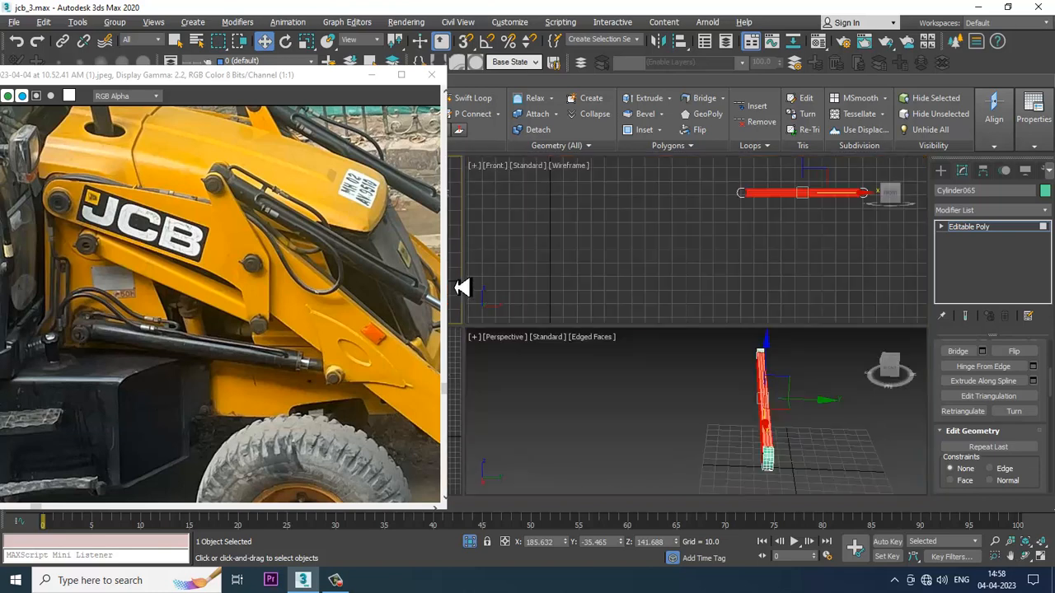
pyautogui.hotkey('alt', 'w')
pyautogui.scroll(-3, 643, 281)
pyautogui.moveTo(609, 309); pyautogui.dragTo(623, 314, button='middle')
pyautogui.scroll(1, 517, 313)
pyautogui.moveTo(516, 313); pyautogui.dragTo(537, 322, button='middle')
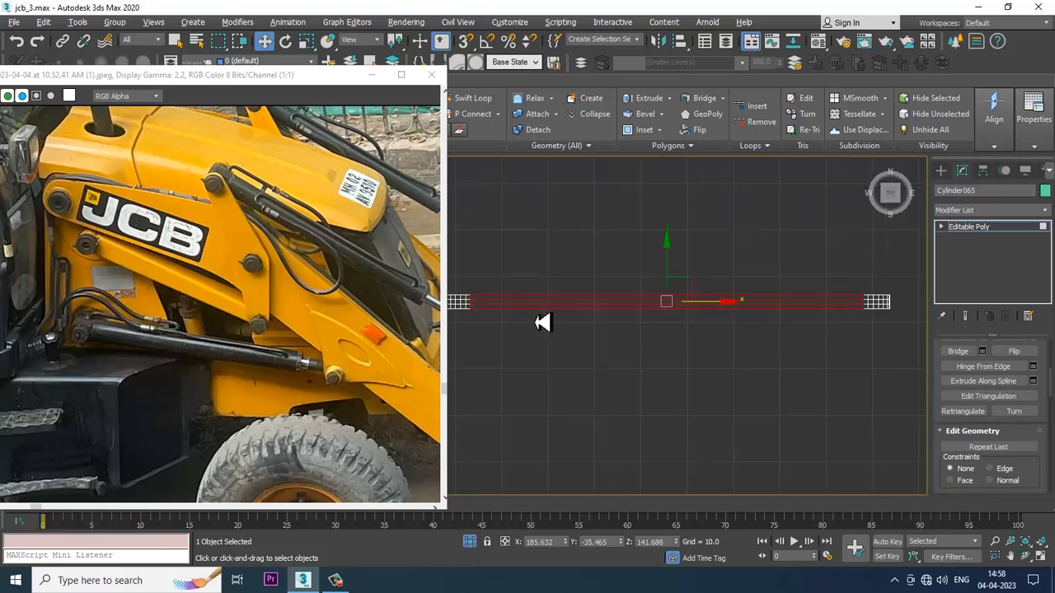
pyautogui.scroll(1, 460, 322)
pyautogui.moveTo(460, 321); pyautogui.dragTo(623, 333, button='middle')
pyautogui.scroll(2, 623, 322)
pyautogui.moveTo(551, 298); pyautogui.dragTo(622, 309, button='middle')
pyautogui.scroll(1, 699, 314)
pyautogui.moveTo(699, 314); pyautogui.dragTo(669, 318, button='middle')
pyautogui.scroll(1, 733, 327)
pyautogui.moveTo(733, 326); pyautogui.dragTo(723, 329, button='middle')
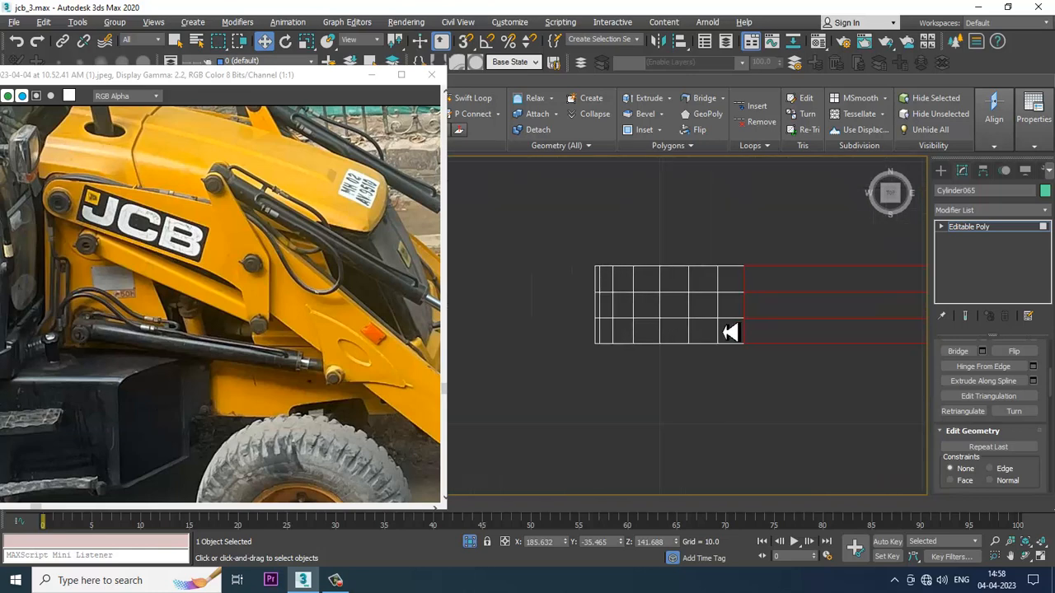
pyautogui.press('2')
pyautogui.click(711, 302)
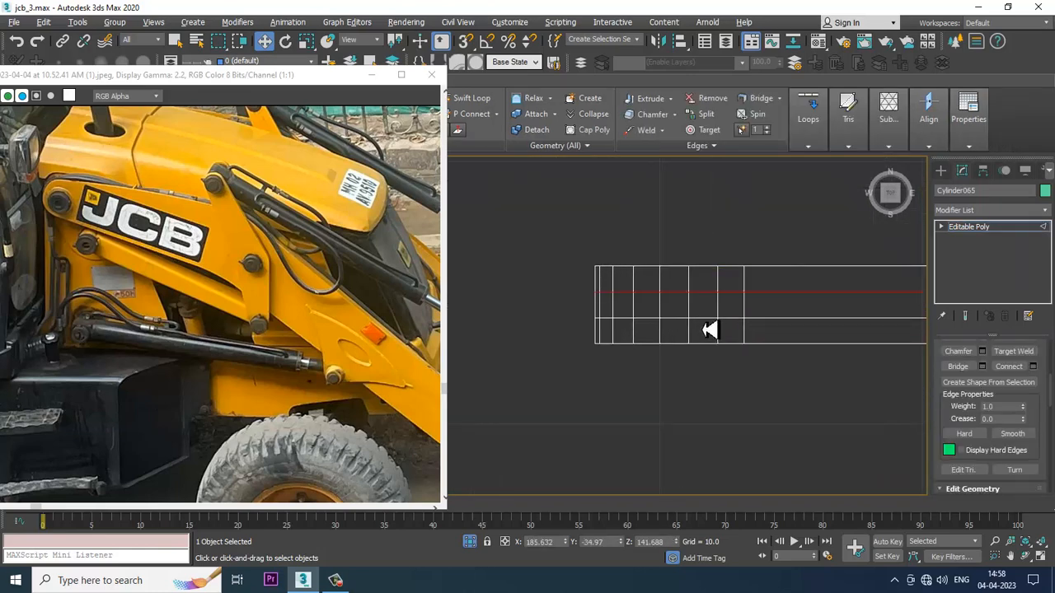
pyautogui.keyDown('ctrl'); pyautogui.click(710, 330); pyautogui.keyUp('ctrl')
pyautogui.scroll(-5, 717, 317)
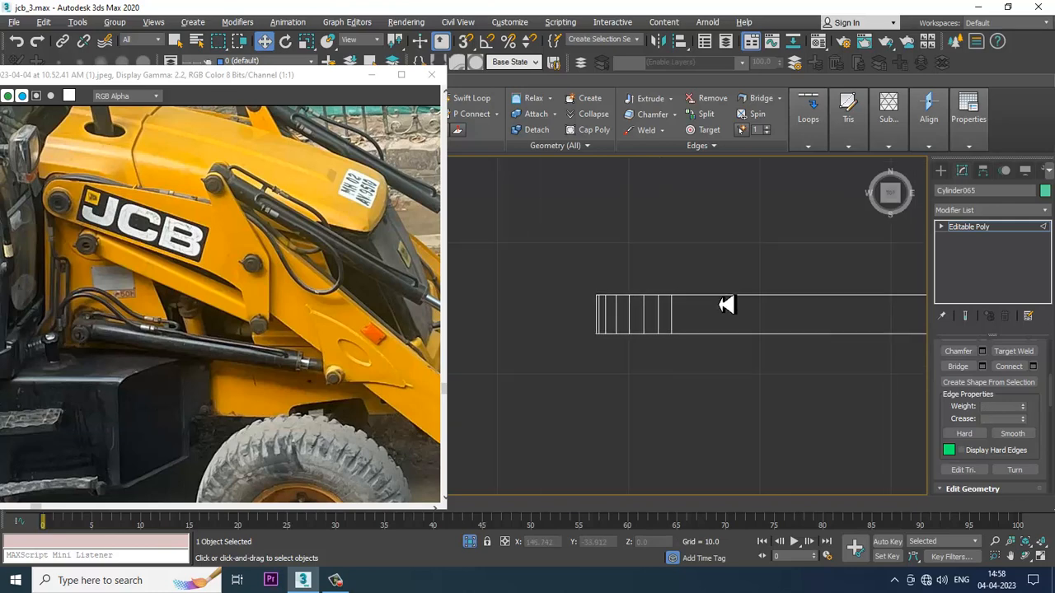
# Step: Select the vertices along the link's inner side and move them in Y to about -31.56 to thicken it
pyautogui.moveTo(722, 284); pyautogui.dragTo(604, 293, button='middle')
pyautogui.scroll(-5, 706, 305)
pyautogui.moveTo(779, 317); pyautogui.dragTo(752, 329, button='middle')
pyautogui.press('1')
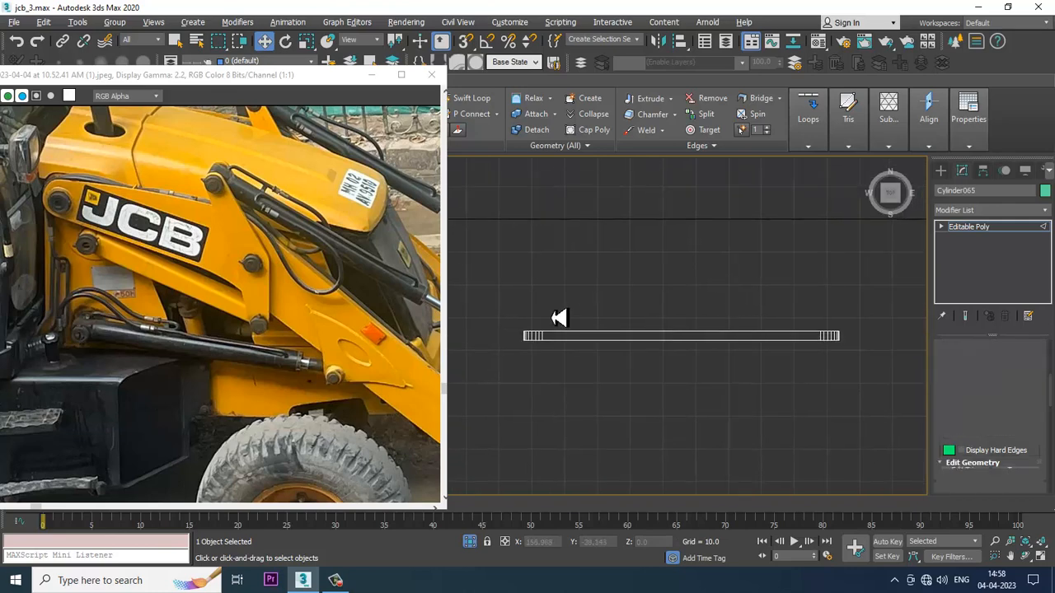
pyautogui.moveTo(498, 298); pyautogui.dragTo(828, 324)
pyautogui.moveTo(916, 342); pyautogui.dragTo(915, 338)
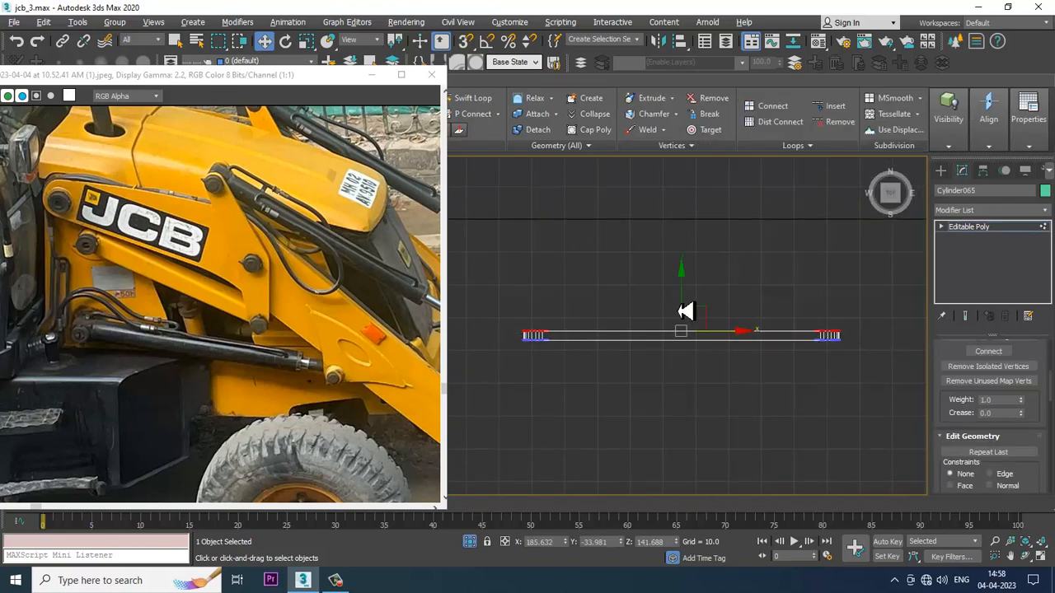
pyautogui.moveTo(691, 303); pyautogui.dragTo(690, 295)
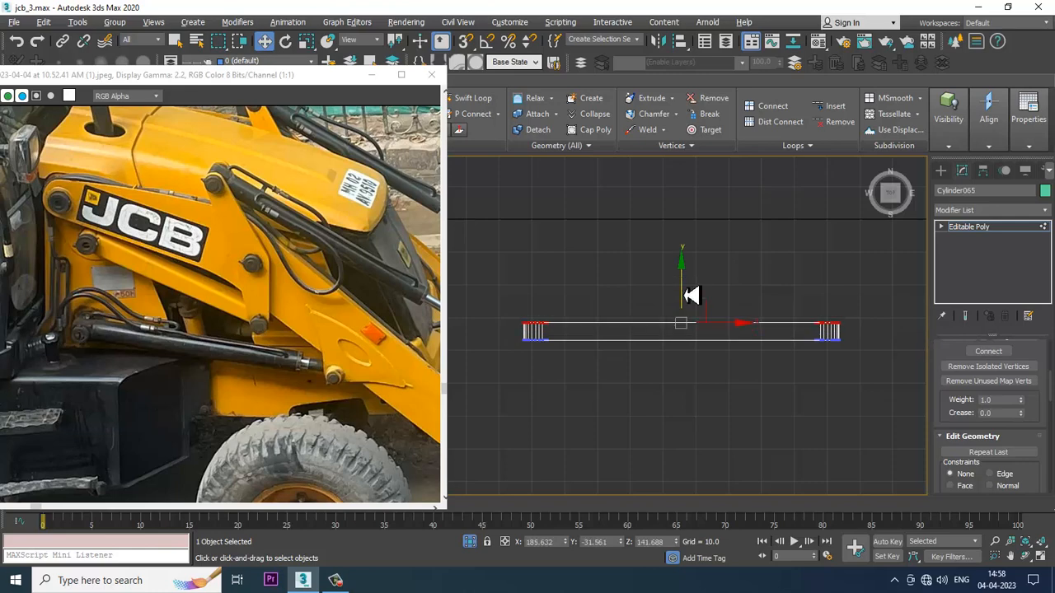
# Step: In the Perspective view, inset the outer round cap polygons at both ends of the link by 1.0
pyautogui.hotkey('alt', 'w')
pyautogui.middleClick(860, 442)
pyautogui.hotkey('alt', 'w')
pyautogui.keyDown('alt'); pyautogui.moveTo(846, 436); pyautogui.dragTo(631, 340, button='middle'); pyautogui.keyUp('alt')
pyautogui.press('4')
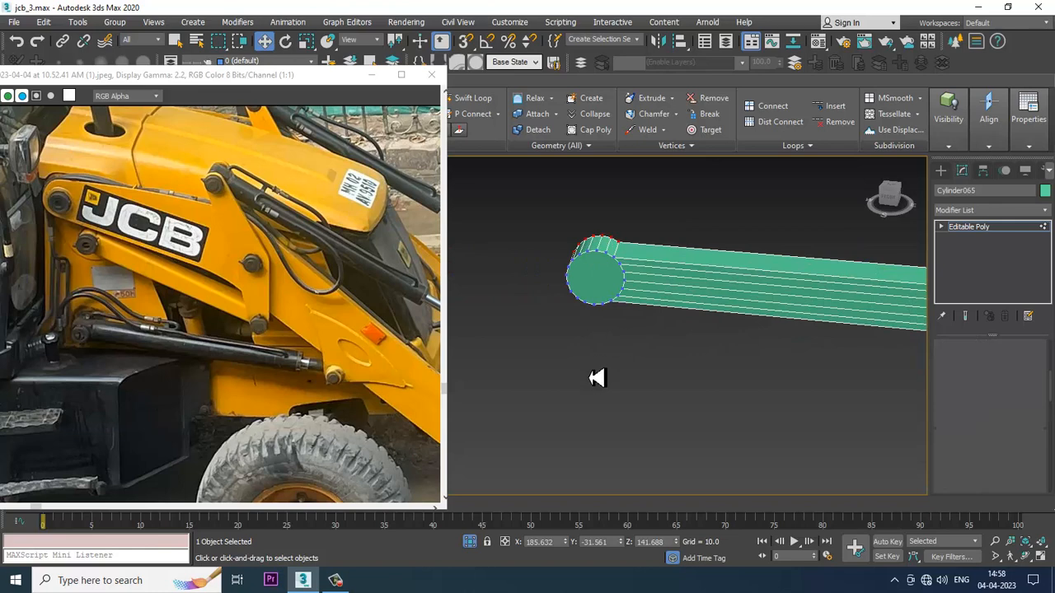
pyautogui.scroll(2, 595, 356)
pyautogui.click(604, 272)
pyautogui.moveTo(780, 408); pyautogui.dragTo(658, 371, button='middle')
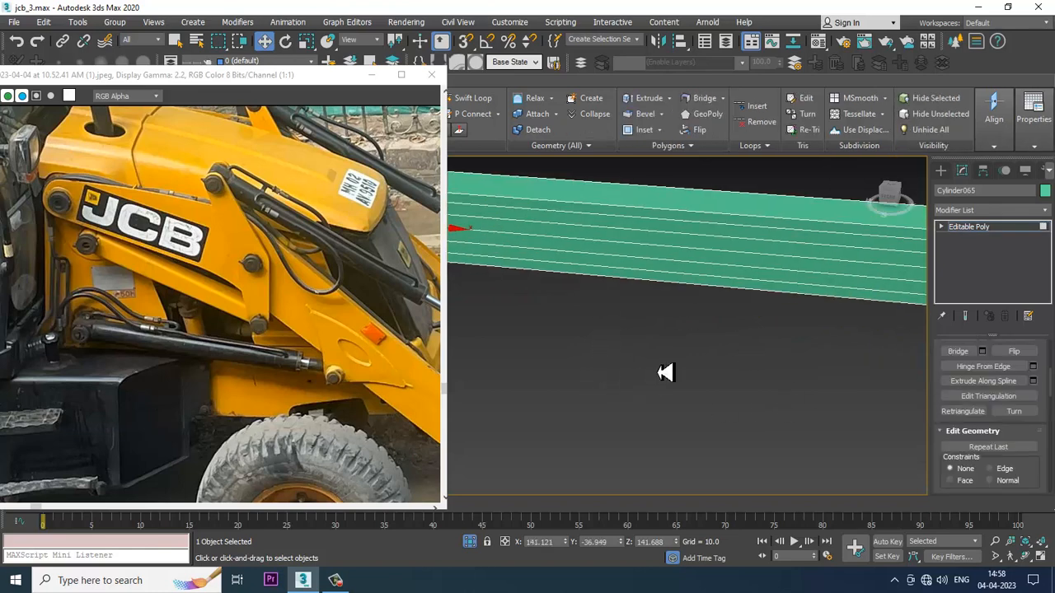
pyautogui.scroll(-5, 659, 373)
pyautogui.keyDown('ctrl'); pyautogui.click(812, 359); pyautogui.keyUp('ctrl')
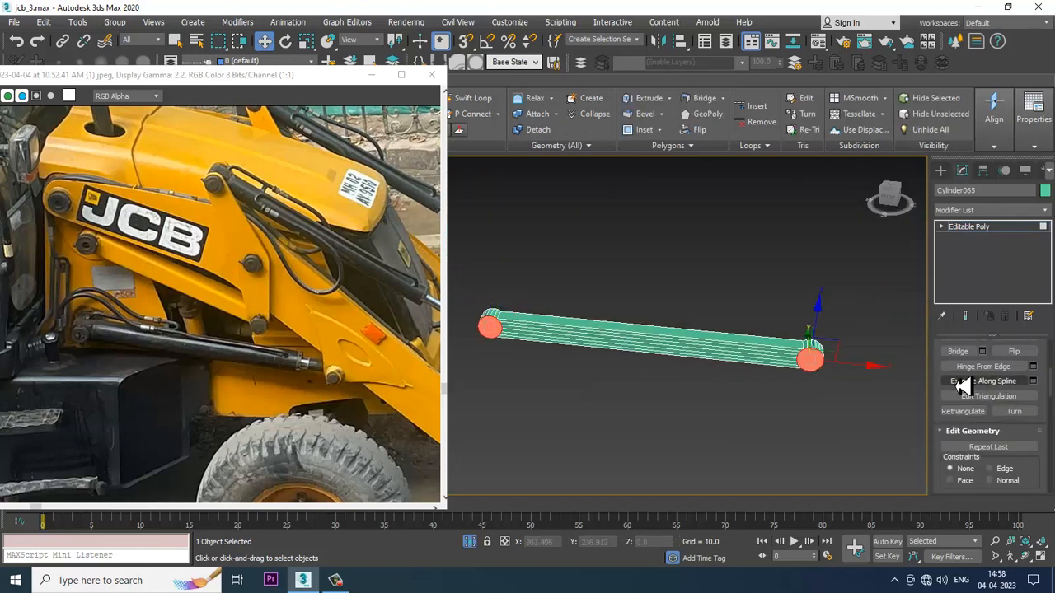
pyautogui.moveTo(939, 370); pyautogui.dragTo(953, 507)
pyautogui.moveTo(959, 440); pyautogui.dragTo(975, 341)
pyautogui.click(1034, 420)
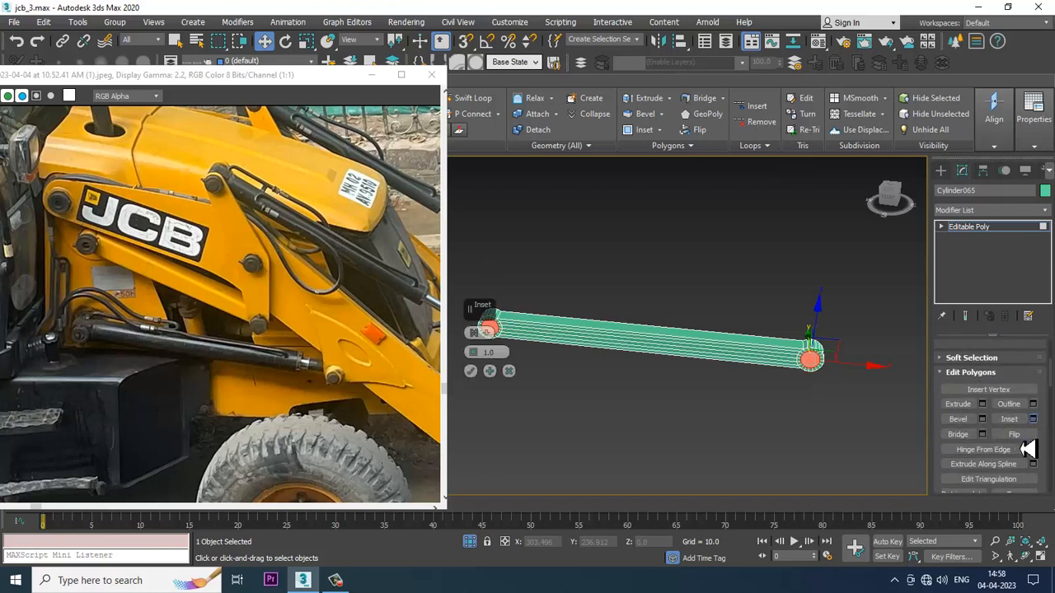
pyautogui.click(473, 370)
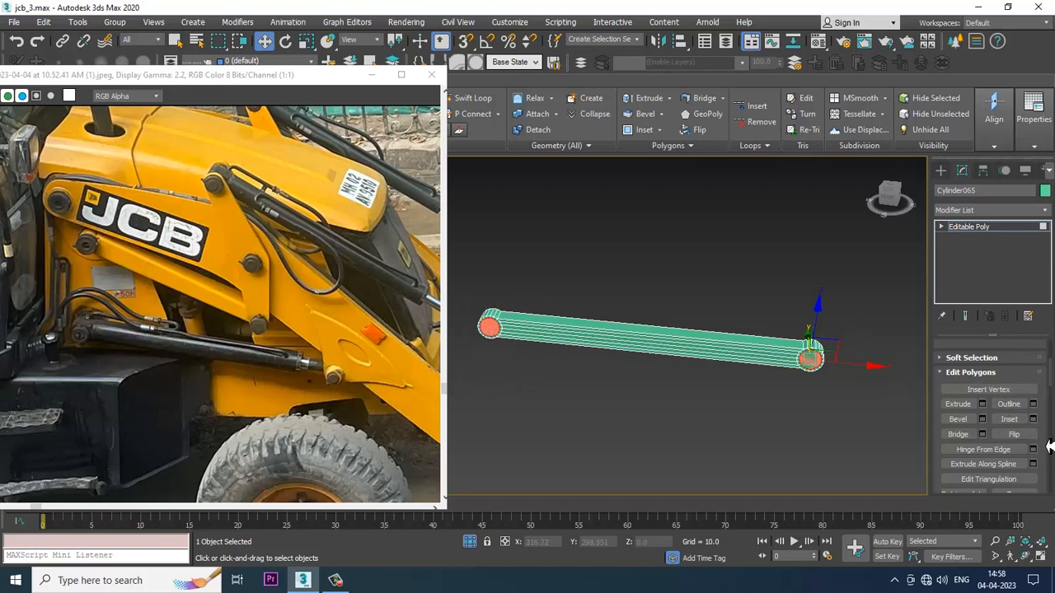
# Step: Leave polygon editing on the link and end its isolation to bring back the rest of the model
pyautogui.click(1003, 224)
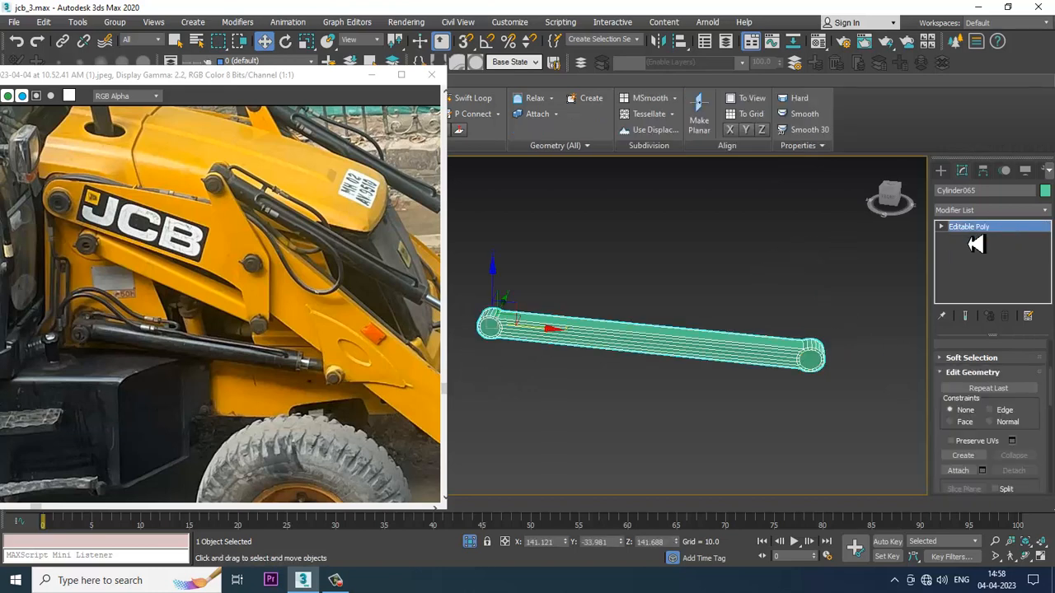
pyautogui.rightClick(721, 211)
pyautogui.click(779, 110)
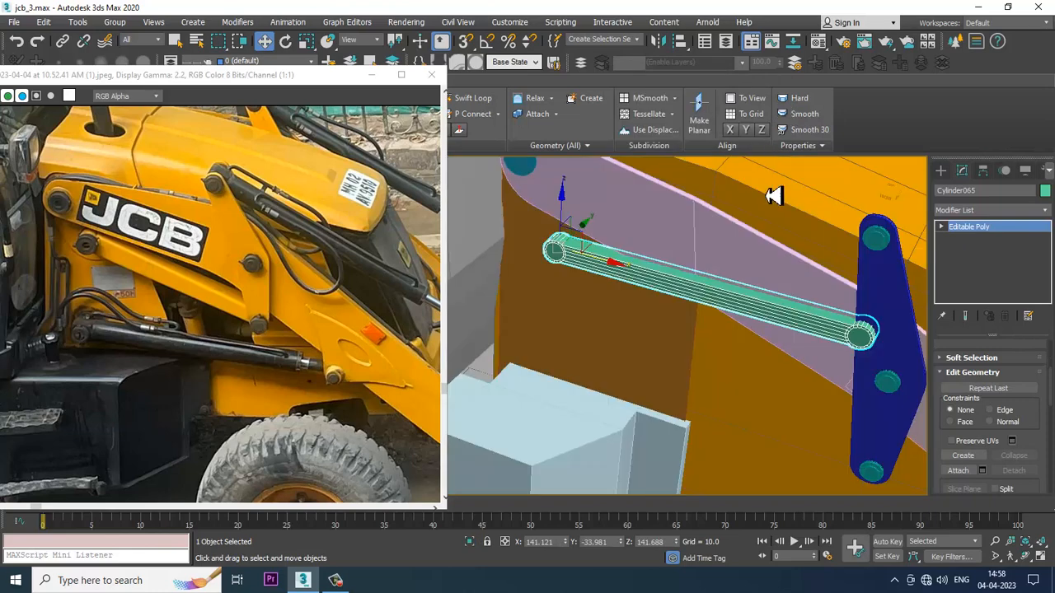
# Step: In the Front view, rotate the link to slope down towards the bracket and move its lower end onto the bracket's lowest pin
pyautogui.moveTo(785, 247); pyautogui.dragTo(760, 237, button='middle')
pyautogui.hotkey('alt', 'w')
pyautogui.middleClick(756, 216)
pyautogui.hotkey('alt', 'w')
pyautogui.scroll(-2, 746, 216)
pyautogui.scroll(2, 734, 231)
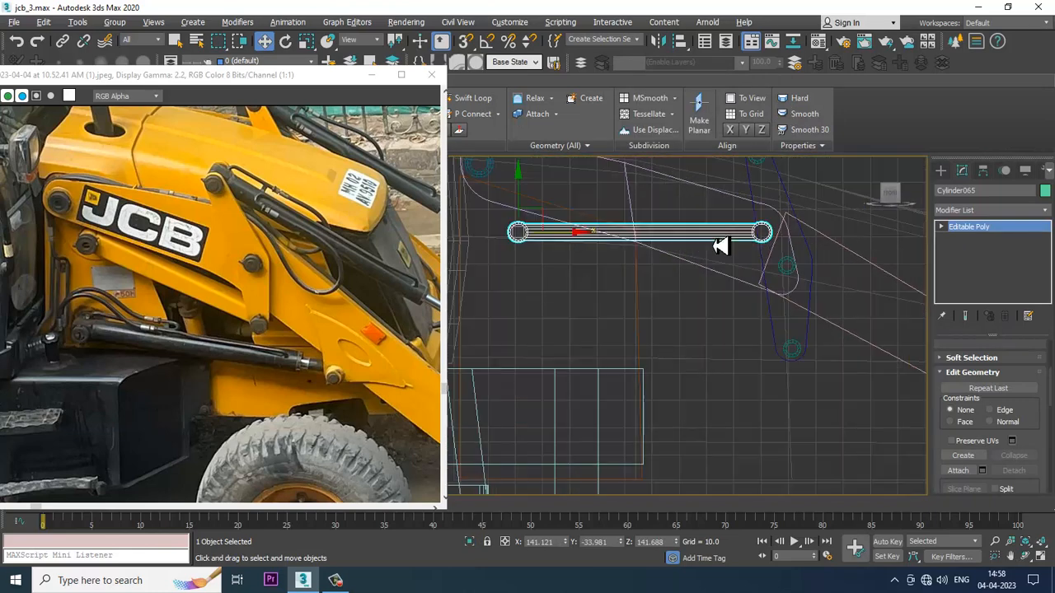
pyautogui.press('e')
pyautogui.moveTo(567, 206); pyautogui.dragTo(597, 247)
pyautogui.press('w')
pyautogui.moveTo(552, 216); pyautogui.dragTo(640, 268, button='middle')
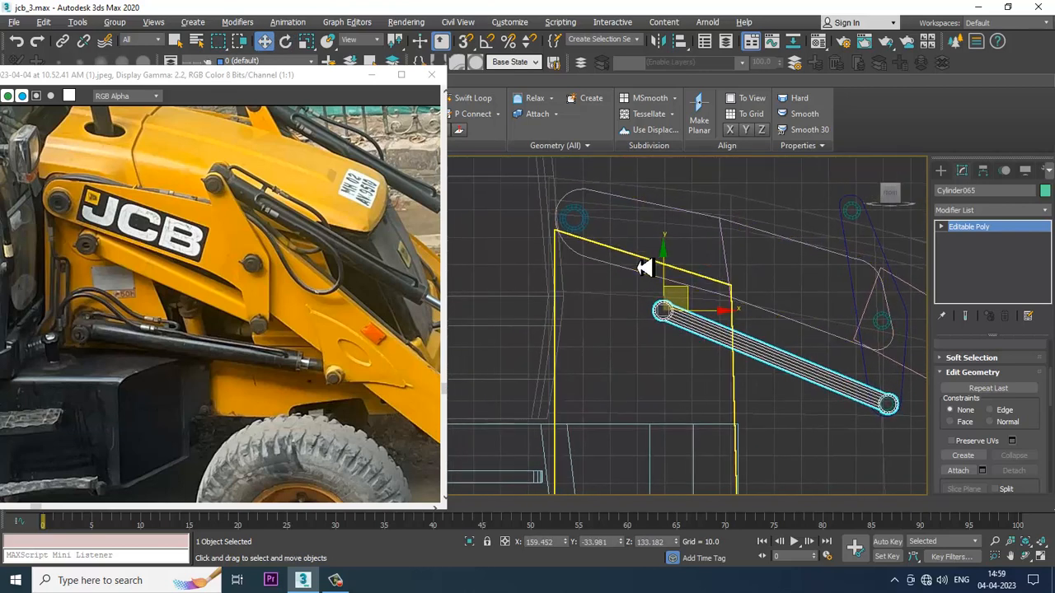
# Step: Lengthen the link by moving its upper end vertices to about X 135.03, Z 146.21, just below the loader arm's rear end
pyautogui.press('1')
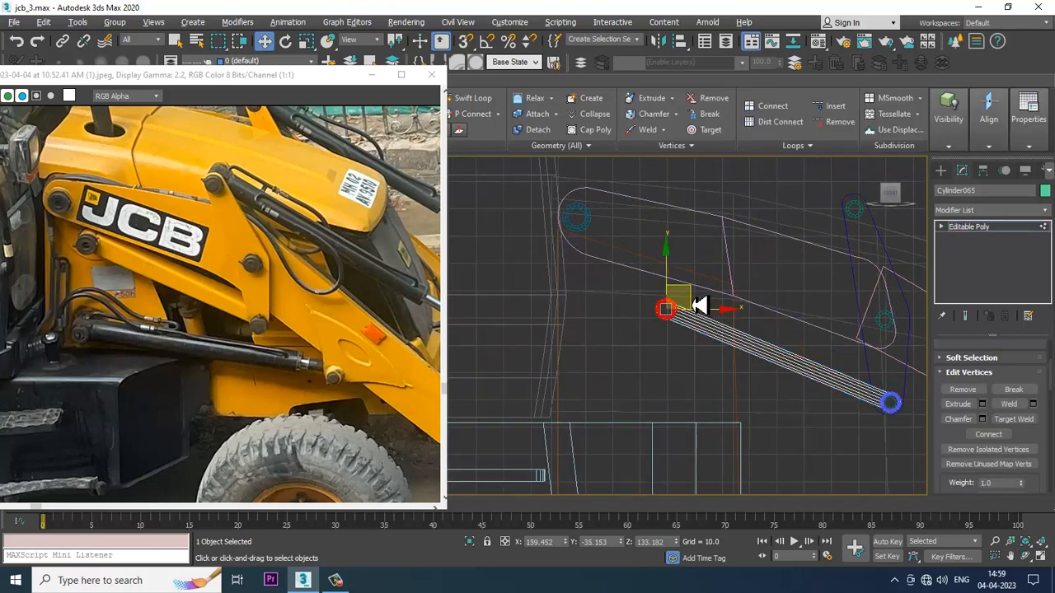
pyautogui.moveTo(654, 278); pyautogui.dragTo(636, 265)
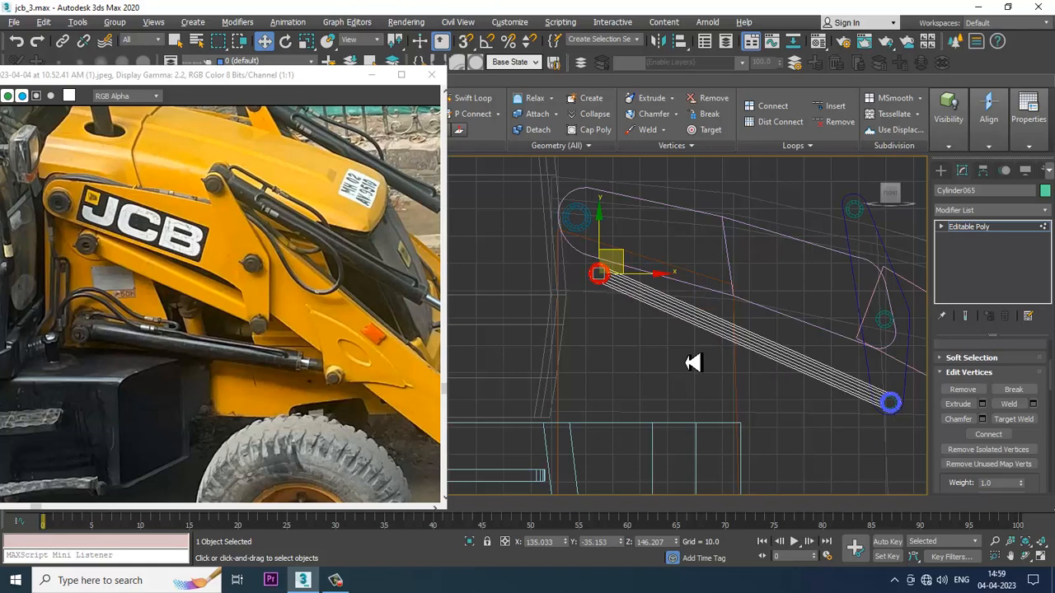
pyautogui.hotkey('alt', 'w')
pyautogui.hotkey('alt', 'w')
pyautogui.keyDown('alt'); pyautogui.moveTo(777, 401); pyautogui.dragTo(616, 235, button='middle'); pyautogui.keyUp('alt')
pyautogui.click(1007, 231)
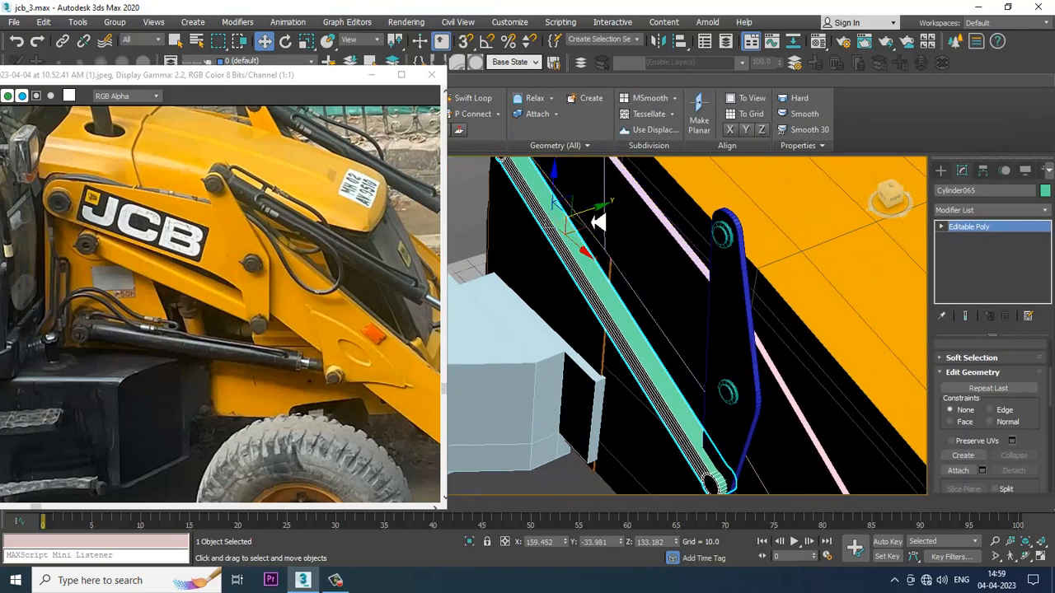
# Step: Move the whole link in Y to about -30.39 so it sits behind the bracket
pyautogui.moveTo(599, 223); pyautogui.dragTo(607, 223)
pyautogui.keyDown('alt'); pyautogui.moveTo(606, 223); pyautogui.dragTo(623, 203, button='middle'); pyautogui.keyUp('alt')
pyautogui.moveTo(511, 217); pyautogui.dragTo(637, 299, button='middle')
pyautogui.press('1')
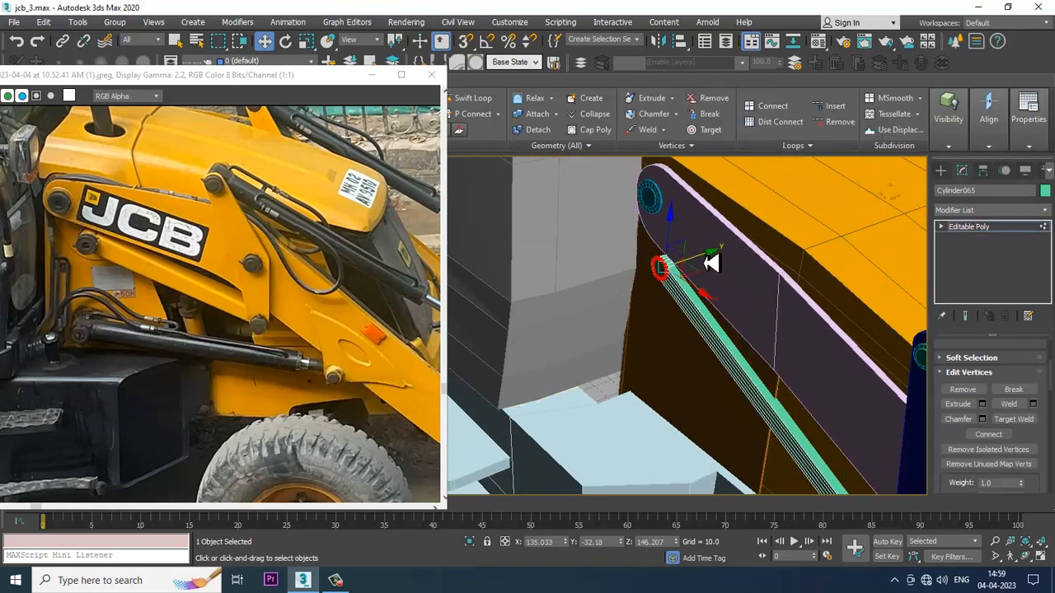
pyautogui.keyDown('alt'); pyautogui.moveTo(706, 267); pyautogui.dragTo(667, 240, button='middle'); pyautogui.keyUp('alt')
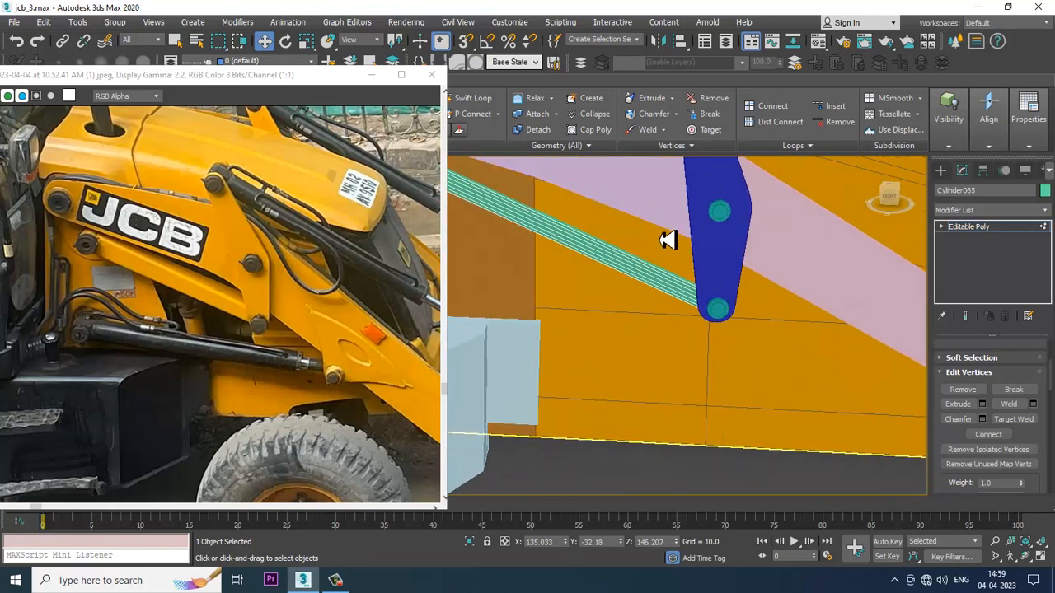
pyautogui.keyDown('alt'); pyautogui.moveTo(689, 320); pyautogui.dragTo(692, 313, button='middle'); pyautogui.keyUp('alt')
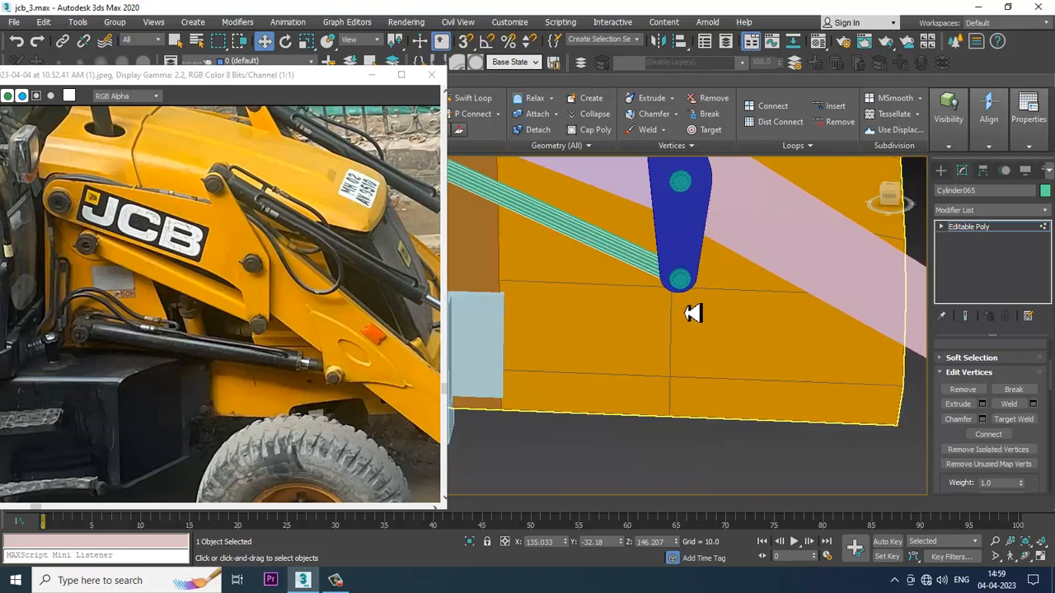
pyautogui.moveTo(365, 394); pyautogui.dragTo(329, 360, button='middle')
# Step: In the Front view, draw the lower edge of a side plate below the hood with the Line tool, including a shallow raised notch
pyautogui.hotkey('alt', 'w')
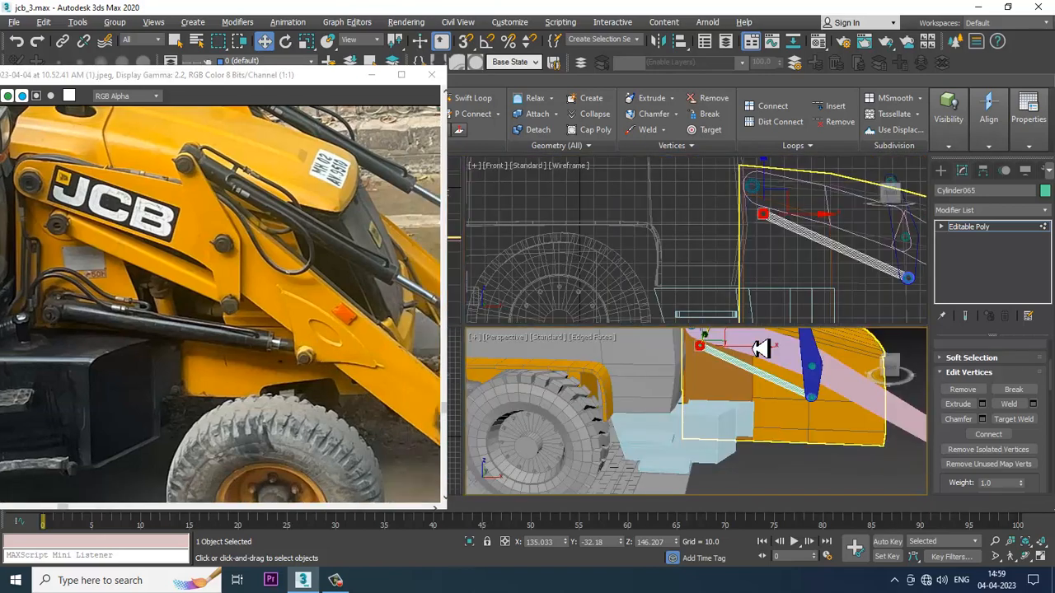
pyautogui.scroll(1, 809, 298)
pyautogui.hotkey('alt', 'w')
pyautogui.scroll(5, 801, 337)
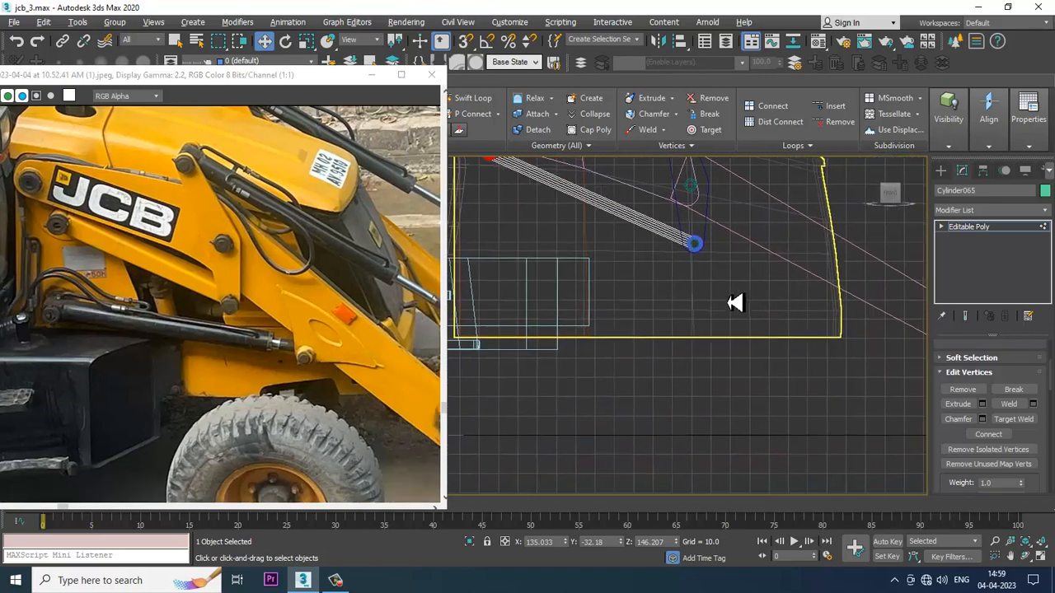
pyautogui.moveTo(723, 304); pyautogui.dragTo(714, 299, button='middle')
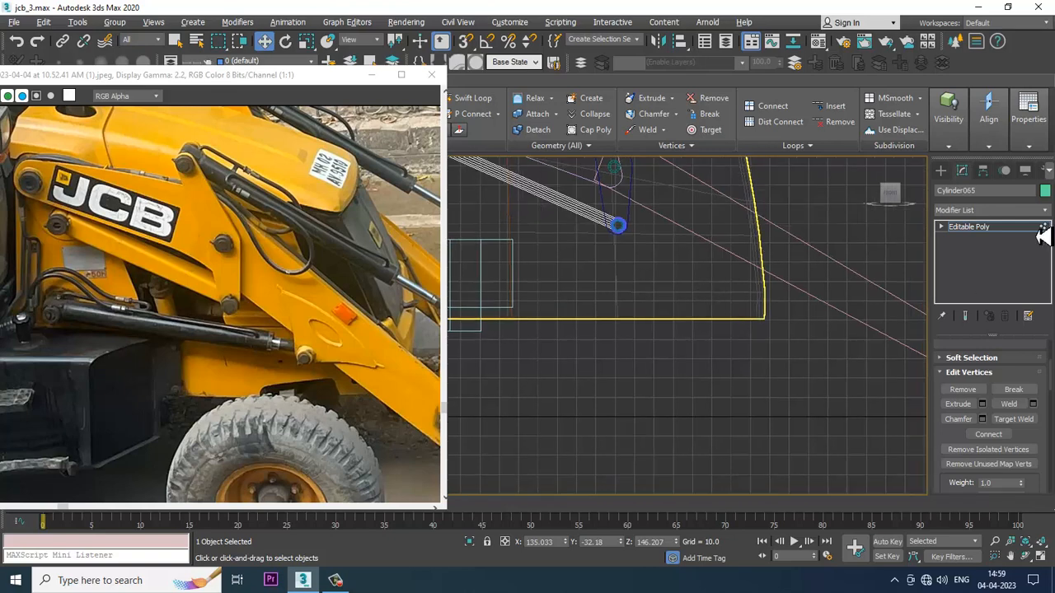
pyautogui.click(941, 172)
pyautogui.moveTo(351, 338); pyautogui.dragTo(295, 319, button='middle')
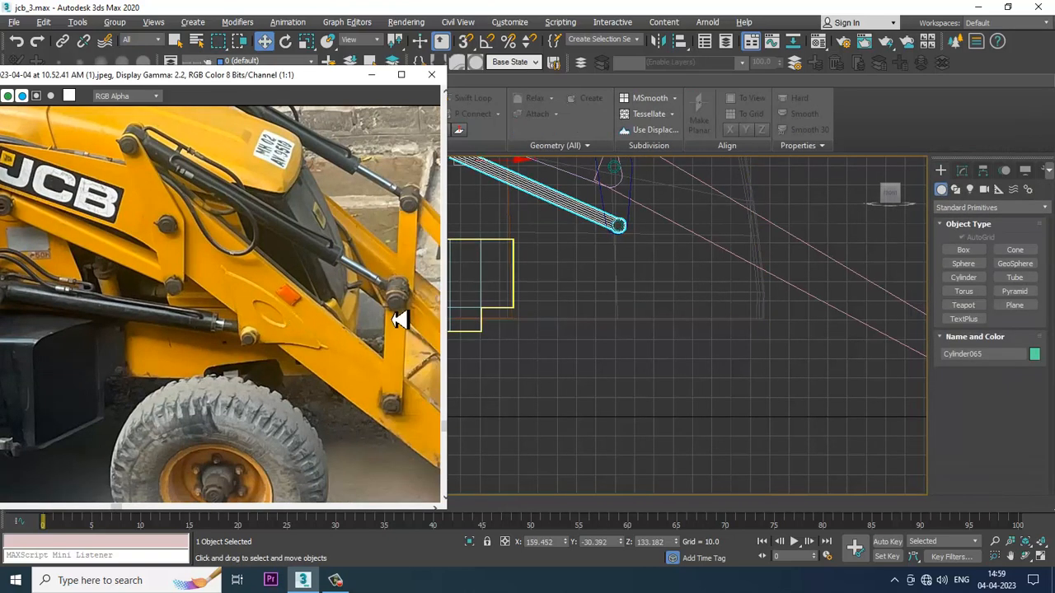
pyautogui.click(955, 190)
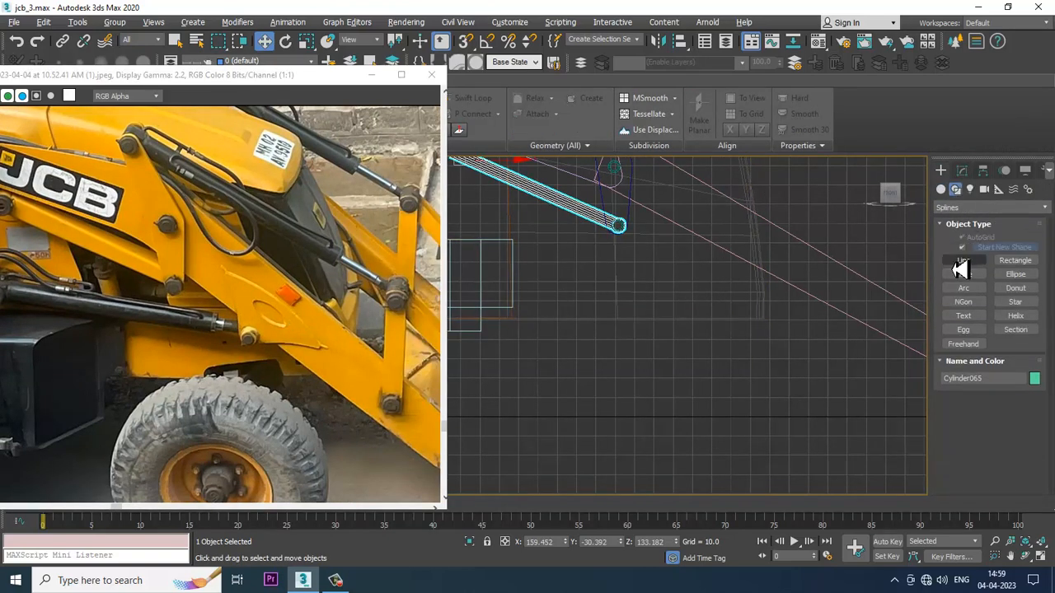
pyautogui.click(962, 262)
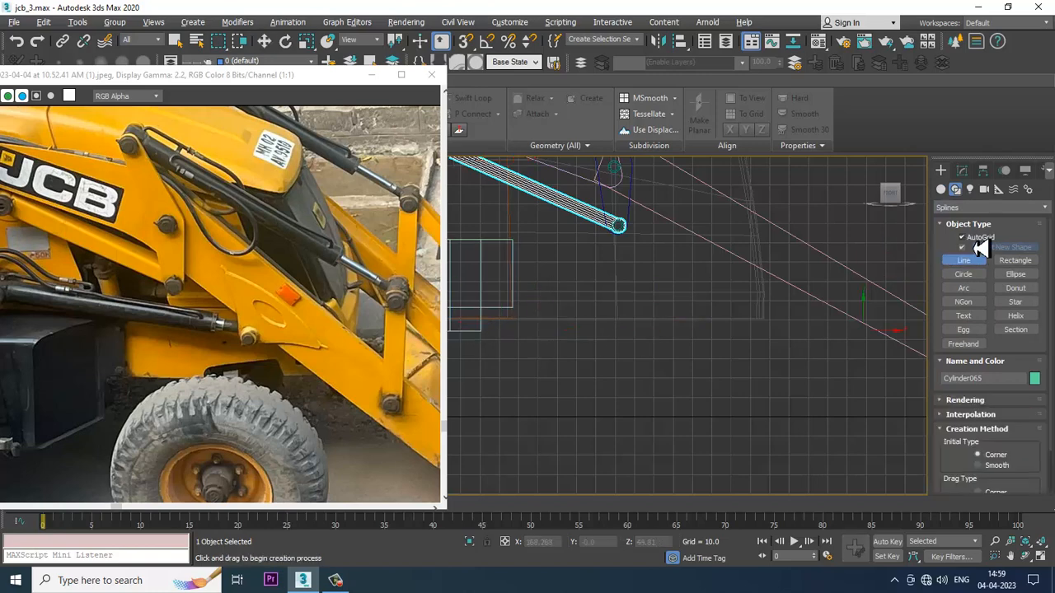
pyautogui.click(508, 321)
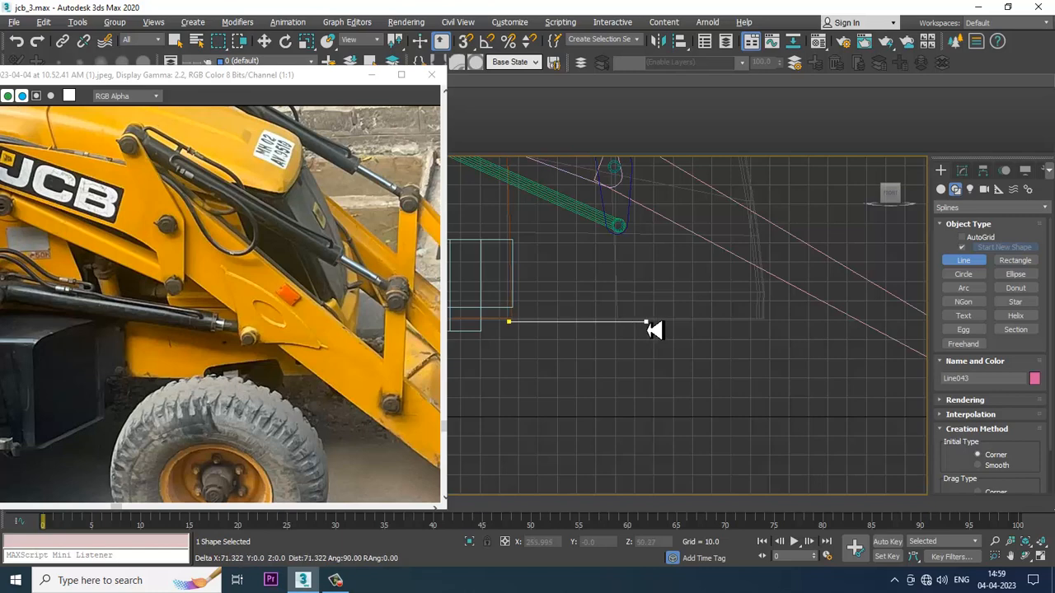
pyautogui.click(646, 322)
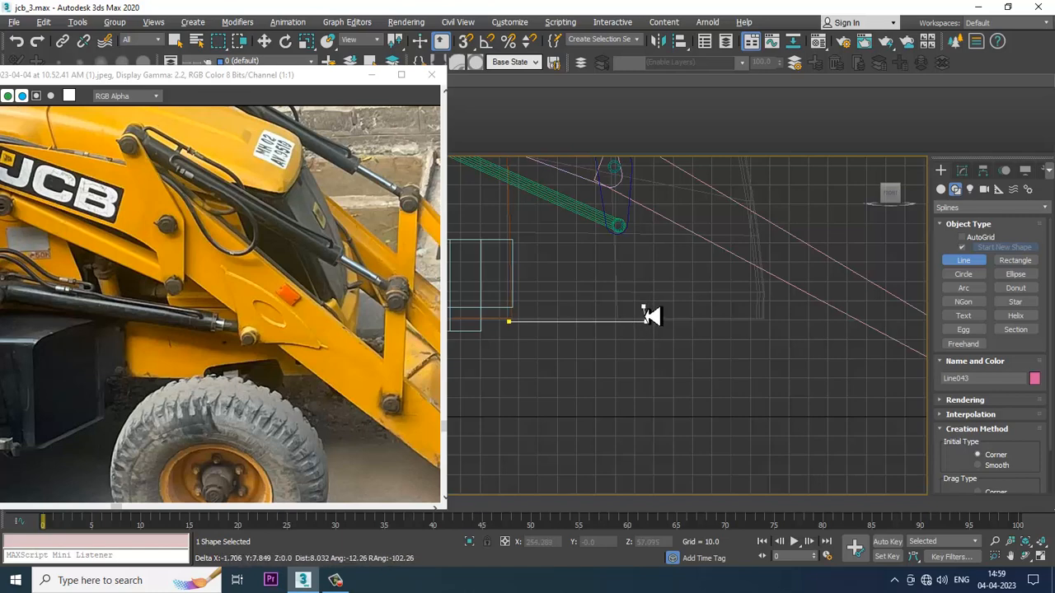
pyautogui.click(651, 305)
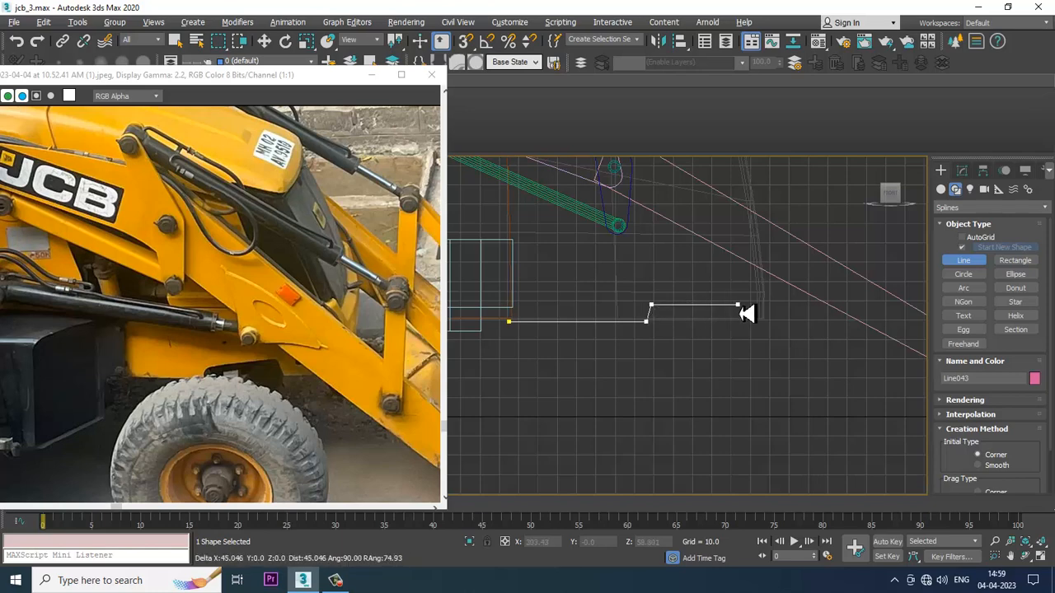
pyautogui.click(741, 306)
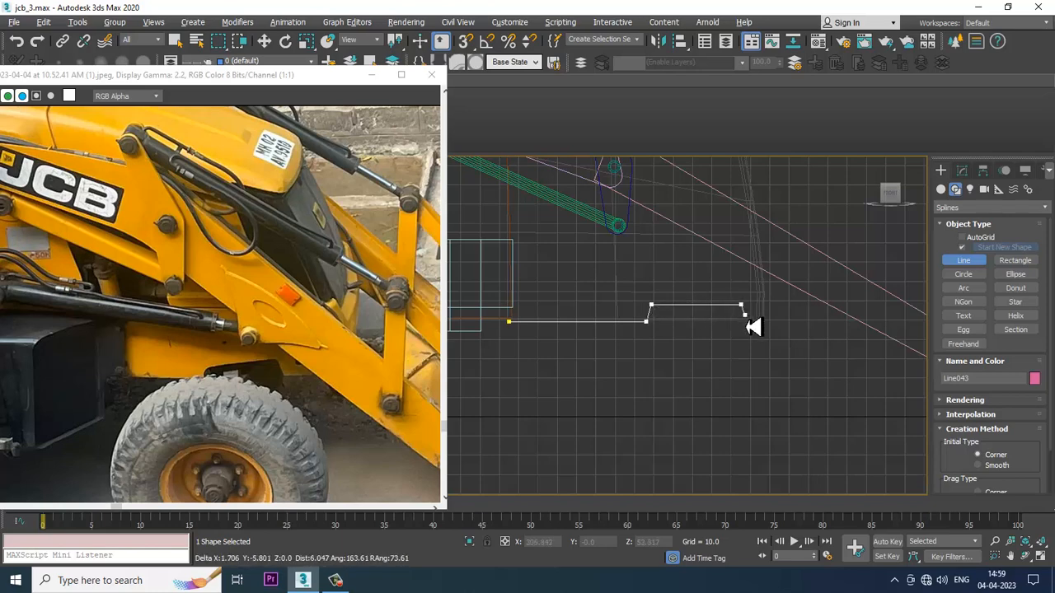
pyautogui.click(762, 321)
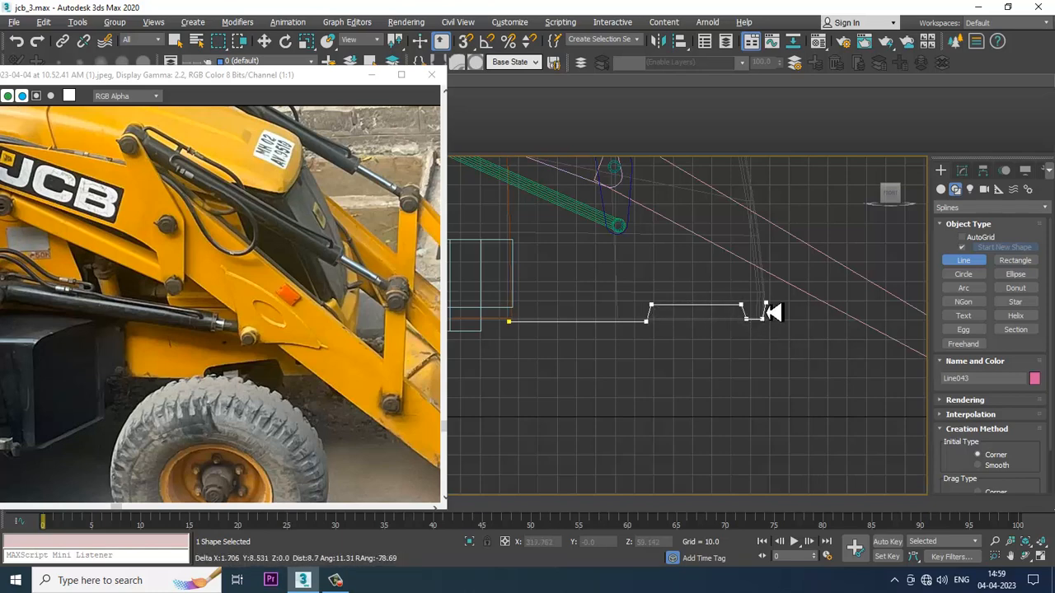
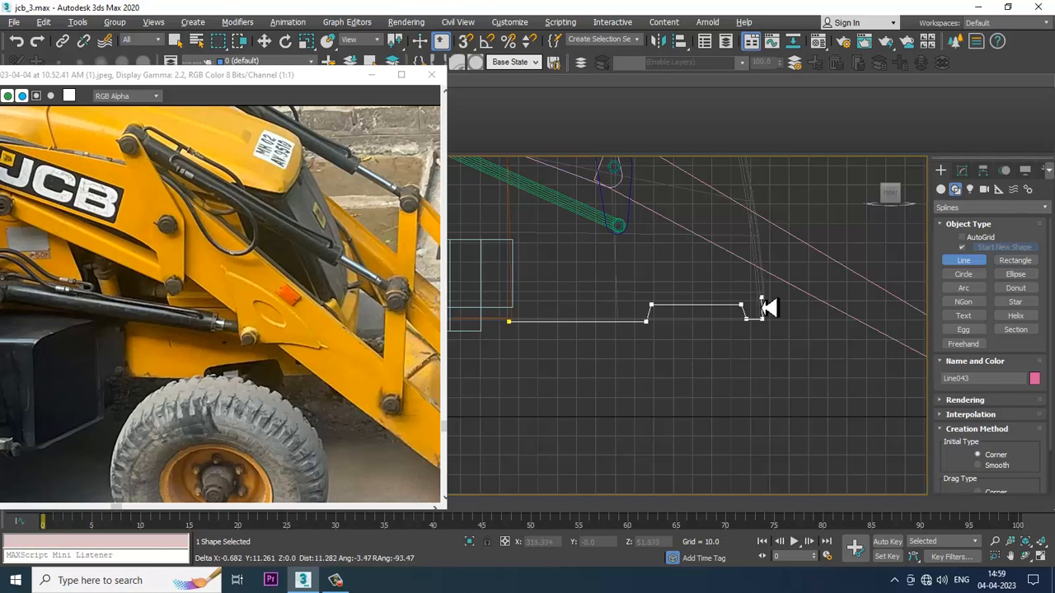
# Step: Continue the outline up the sloped front end and back along the top edge, and close the spline at its starting point
pyautogui.click(748, 259)
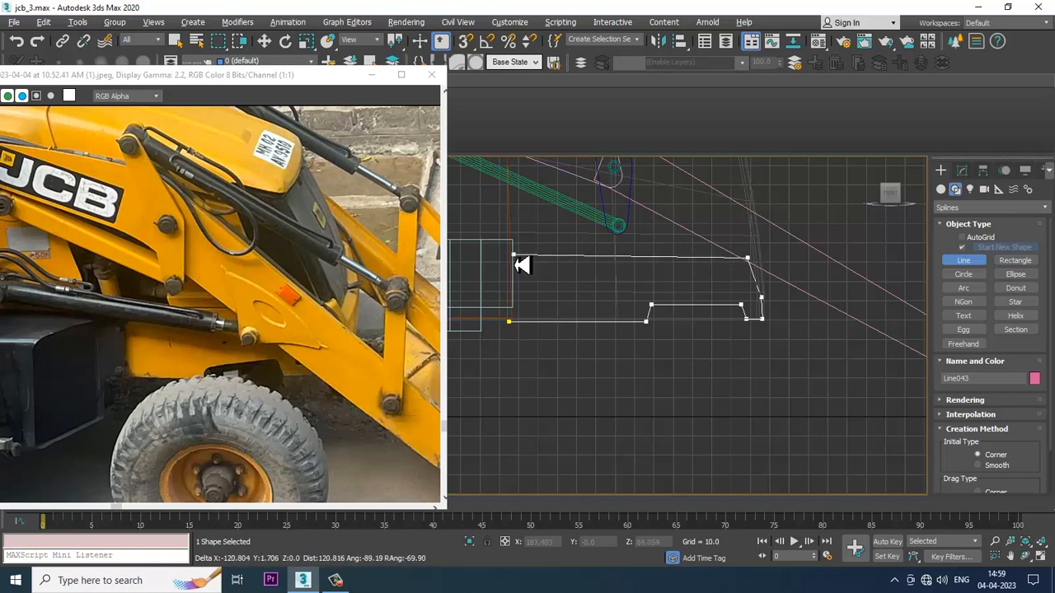
pyautogui.click(514, 257)
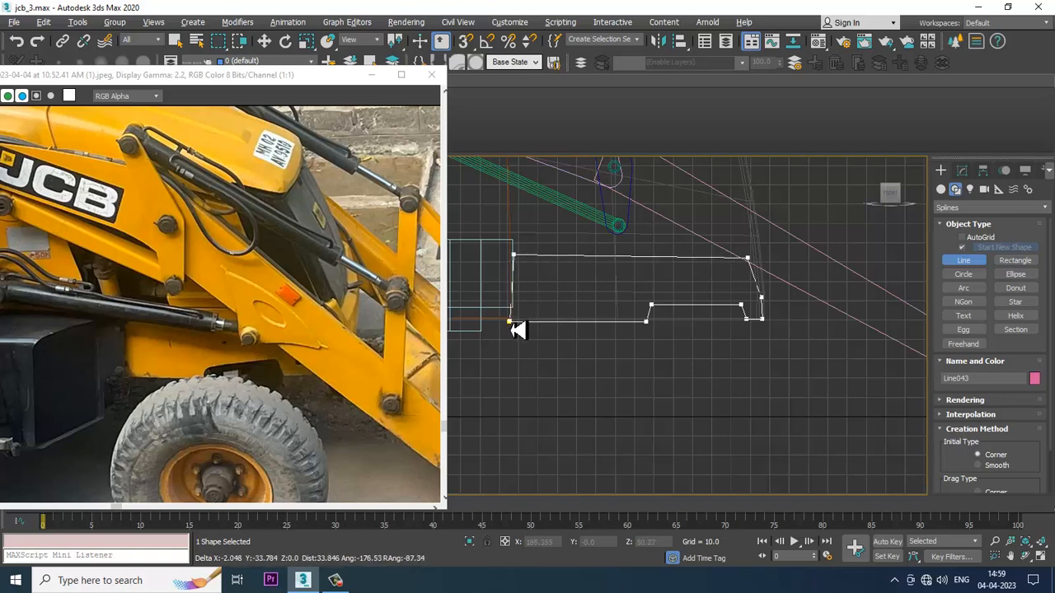
pyautogui.click(511, 323)
pyautogui.click(486, 330)
# Step: Move the side plate outline in Y to about -32.04 so it lies against the outer side of the hood
pyautogui.press('w')
pyautogui.hotkey('alt', 'w')
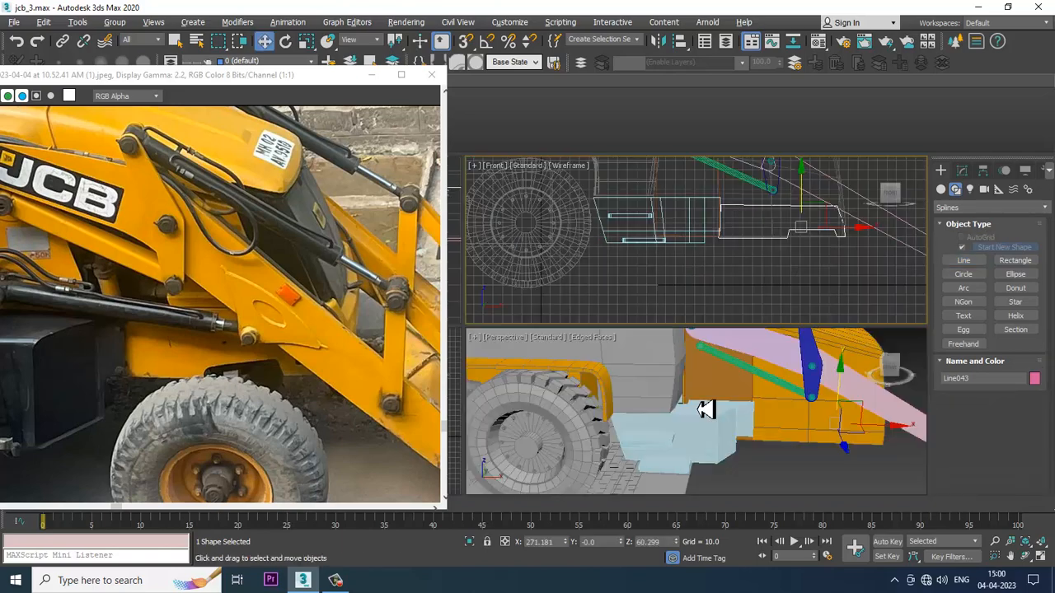
pyautogui.hotkey('alt', 'w')
pyautogui.moveTo(803, 400)
pyautogui.keyDown('alt'); pyautogui.mouseDown(button='middle')
pyautogui.moveTo(742, 358)
pyautogui.moveTo(737, 374)
pyautogui.moveTo(795, 376)
pyautogui.moveTo(730, 348)
pyautogui.moveTo(800, 417)
pyautogui.mouseUp(button='middle'); pyautogui.keyUp('alt')
pyautogui.scroll(-3, 741, 358)
pyautogui.scroll(4, 773, 377)
pyautogui.moveTo(801, 417); pyautogui.dragTo(758, 421)
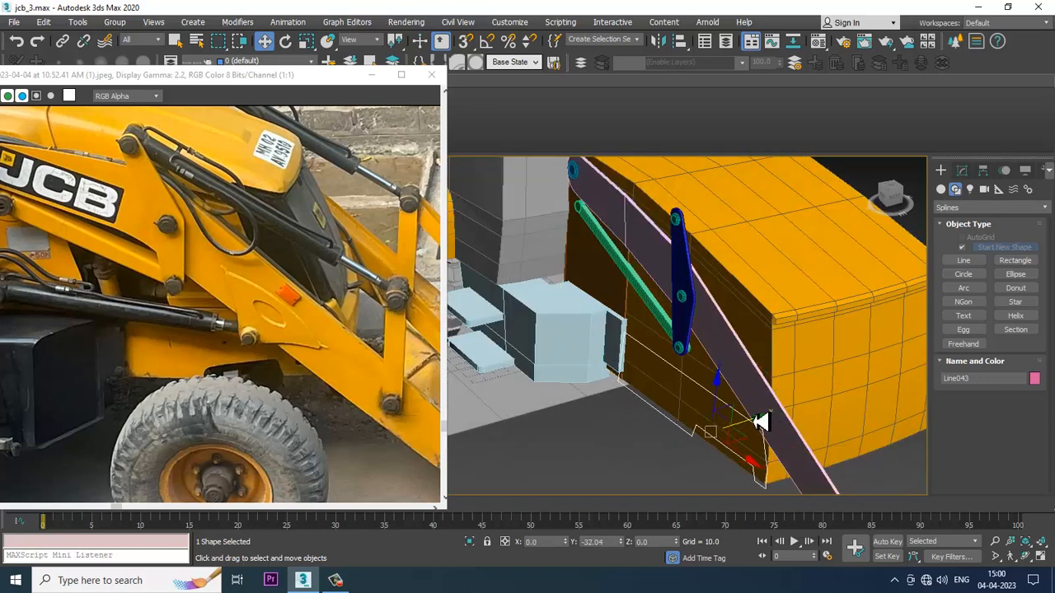
# Step: Apply an Extrude modifier to the closed outline to turn it into a thin side plate
pyautogui.click(962, 170)
pyautogui.click(986, 211)
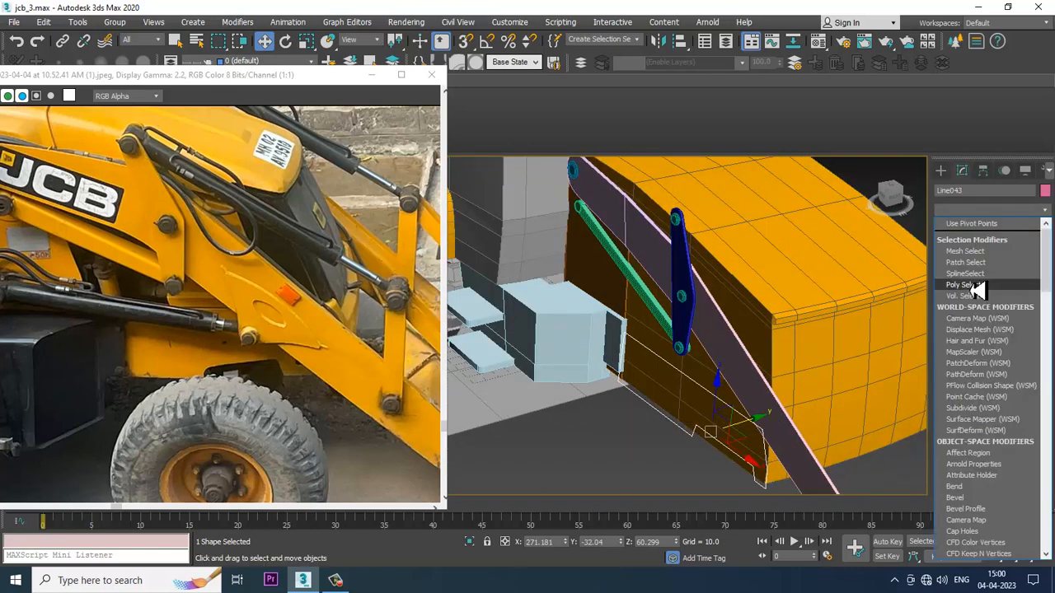
pyautogui.write('ex')
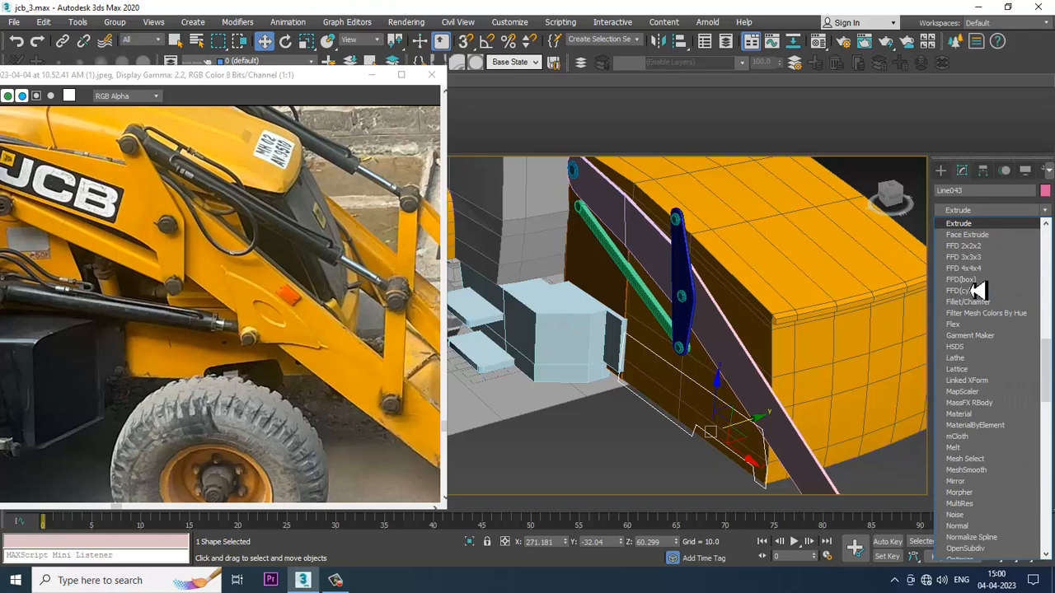
pyautogui.press('Return')
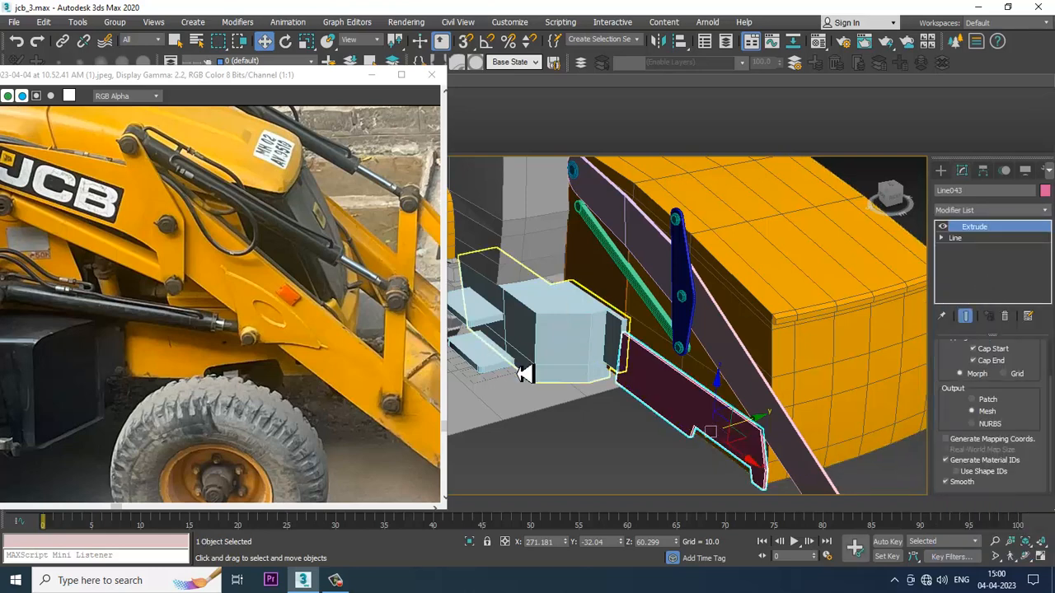
pyautogui.moveTo(676, 361); pyautogui.dragTo(669, 311, button='middle')
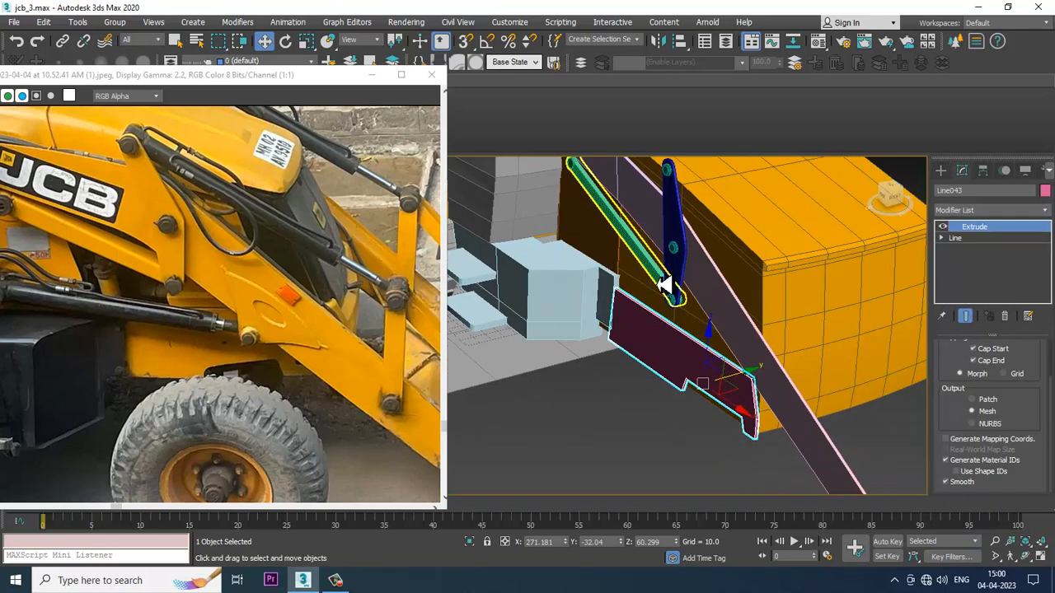
# Step: Fillet the upper corners of the notch and the top front corner in the side plate's outline
pyautogui.click(941, 238)
pyautogui.click(966, 249)
pyautogui.hotkey('alt', 'w')
pyautogui.moveTo(739, 220); pyautogui.dragTo(719, 212, button='middle')
pyautogui.hotkey('alt', 'w')
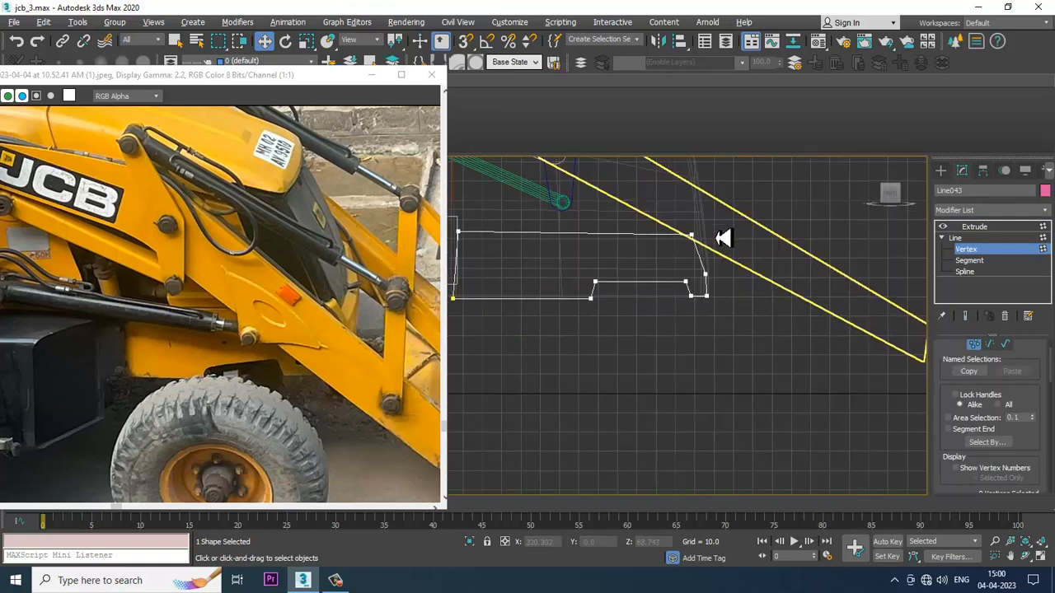
pyautogui.scroll(2, 723, 238)
pyautogui.scroll(-5, 971, 488)
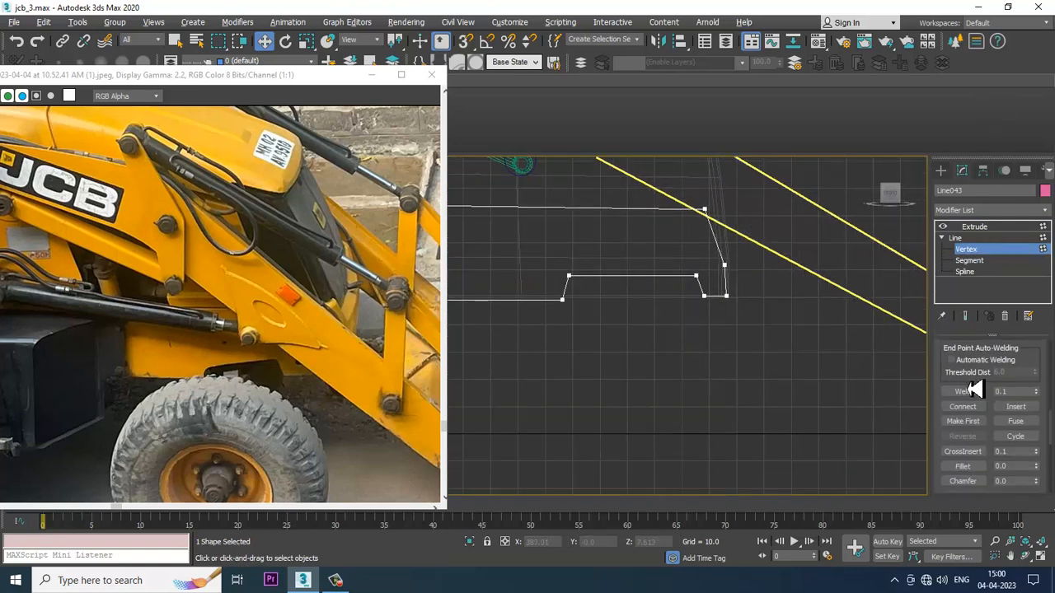
pyautogui.click(962, 467)
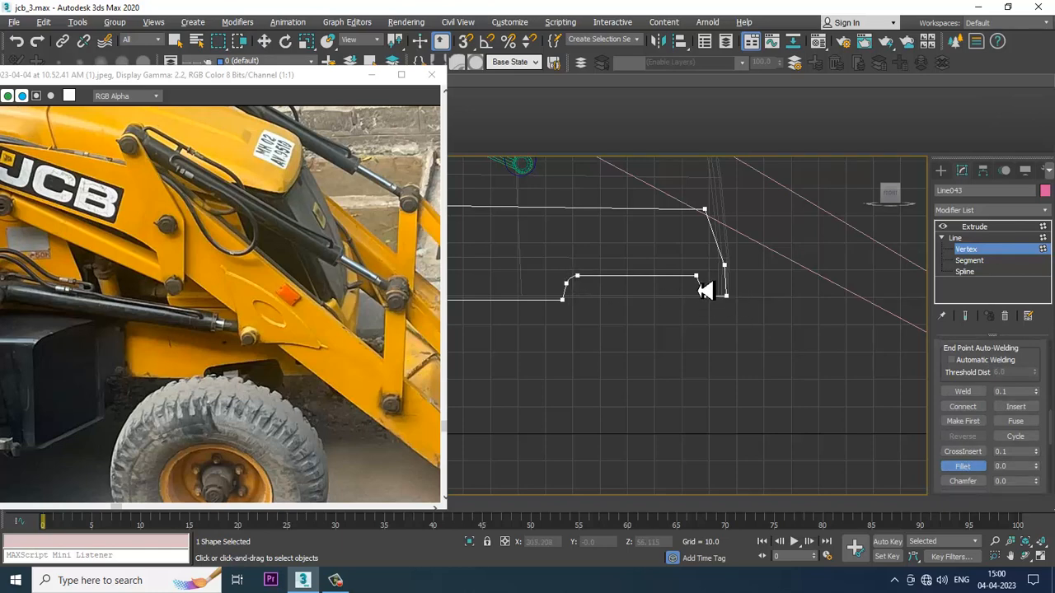
pyautogui.moveTo(700, 281); pyautogui.dragTo(719, 212)
# Step: Fillet the two rear corners of the side plate outline and return to its Extrude modifier
pyautogui.moveTo(560, 234); pyautogui.dragTo(791, 238, button='middle')
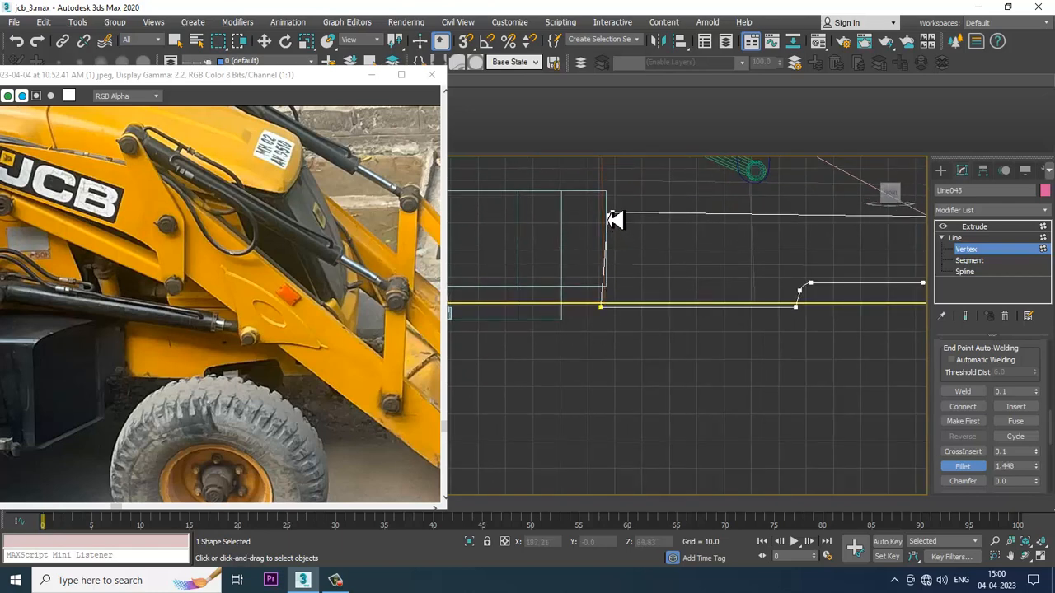
pyautogui.moveTo(602, 310); pyautogui.dragTo(604, 309)
pyautogui.moveTo(743, 334); pyautogui.dragTo(662, 331, button='middle')
pyautogui.rightClick(667, 316)
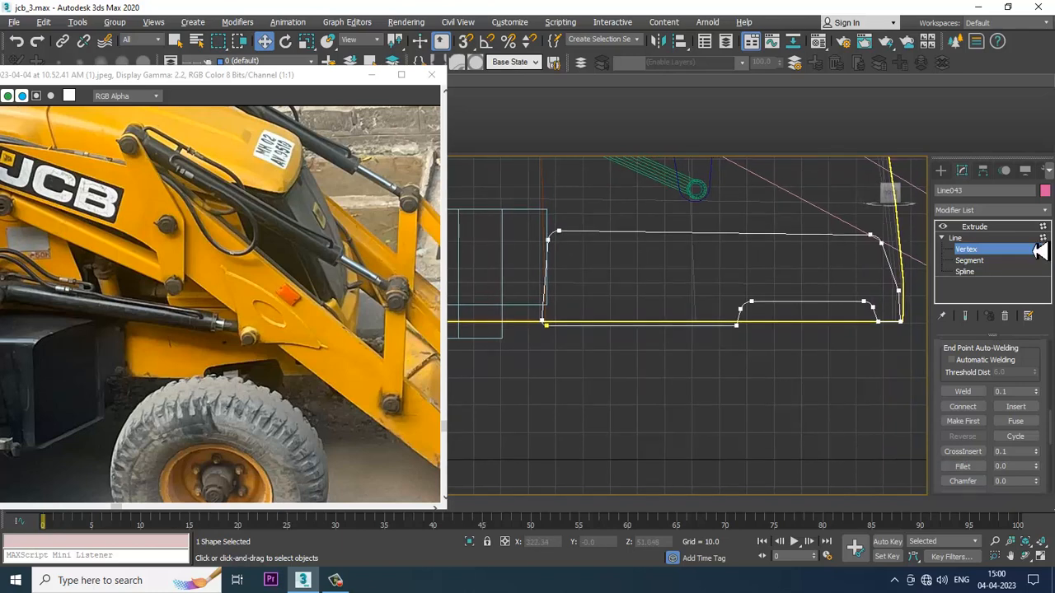
pyautogui.click(1007, 232)
# Step: Create a small AutoGrid cylinder of radius about 0.8 and height about -2.05 near the lower corner of the tank box's mounting plate
pyautogui.moveTo(685, 266); pyautogui.dragTo(755, 273, button='middle')
pyautogui.scroll(2, 672, 272)
pyautogui.scroll(2, 683, 278)
pyautogui.moveTo(617, 276); pyautogui.dragTo(712, 311, button='middle')
pyautogui.click(940, 170)
pyautogui.click(941, 189)
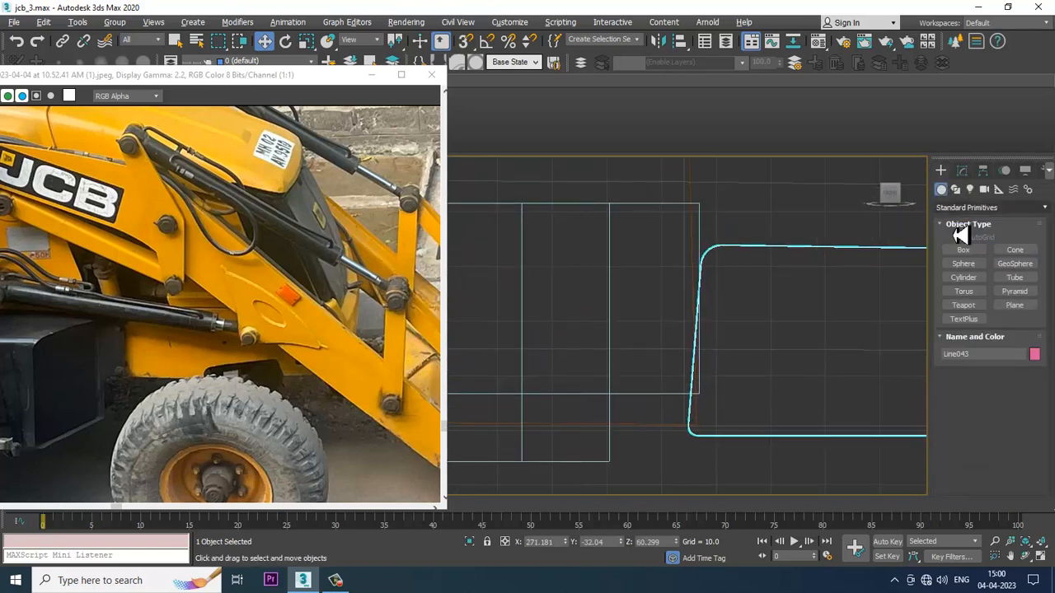
pyautogui.click(963, 277)
pyautogui.moveTo(742, 245); pyautogui.dragTo(761, 262, button='middle')
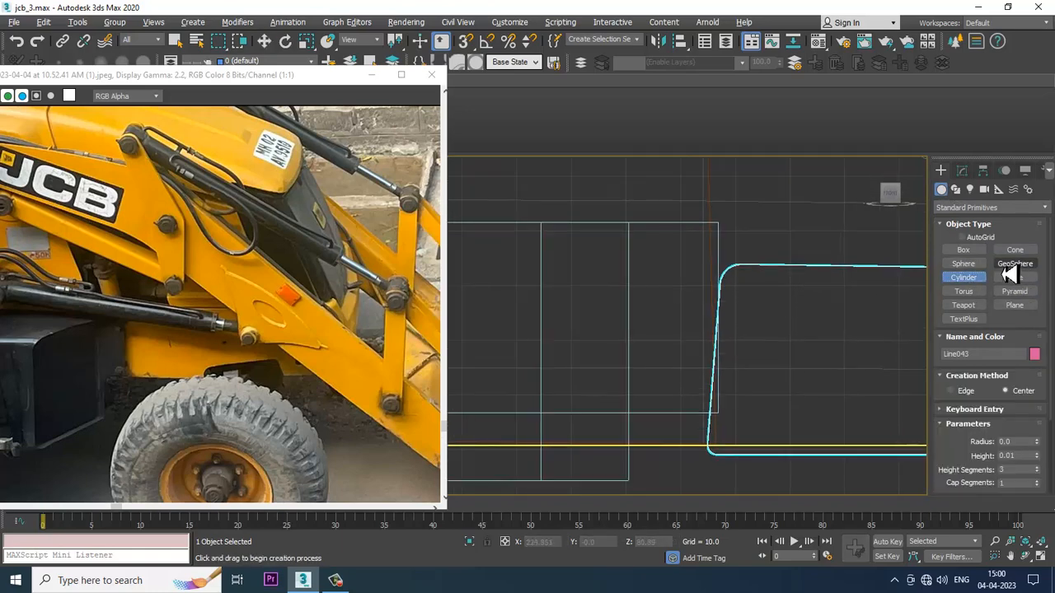
pyautogui.click(968, 238)
pyautogui.scroll(3, 702, 309)
pyautogui.moveTo(705, 420); pyautogui.dragTo(708, 423)
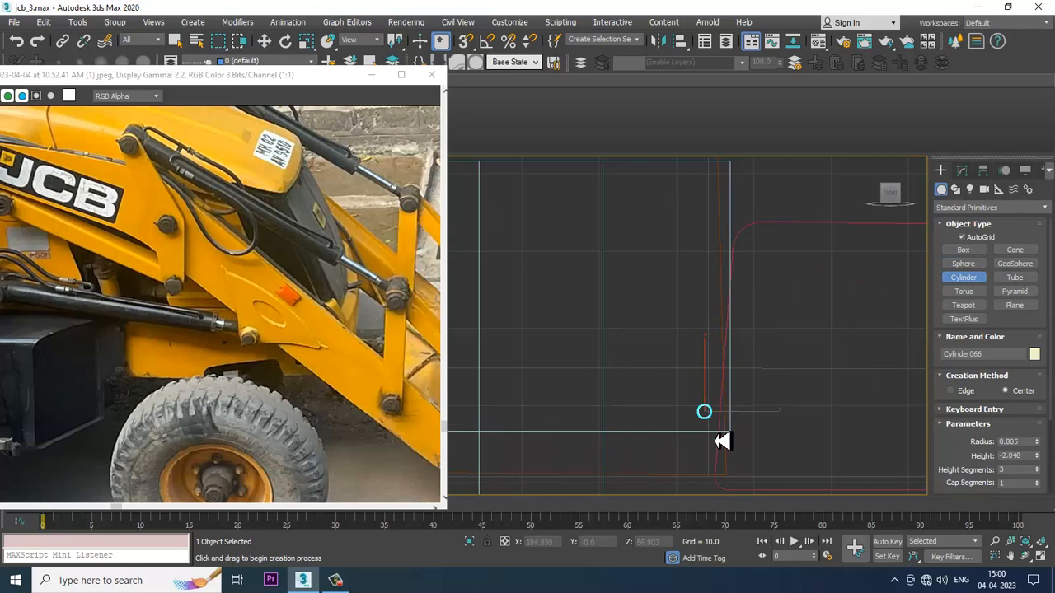
pyautogui.click(723, 440)
pyautogui.rightClick(723, 441)
# Step: Move the small cylinder in Y to about -34.73 so it stands out from the mounting plate
pyautogui.hotkey('alt', 'w')
pyautogui.middleClick(769, 442)
pyautogui.press('z')
pyautogui.hotkey('alt', 'w')
pyautogui.scroll(-2, 737, 382)
pyautogui.keyDown('alt'); pyautogui.moveTo(698, 365); pyautogui.dragTo(767, 327, button='middle'); pyautogui.keyUp('alt')
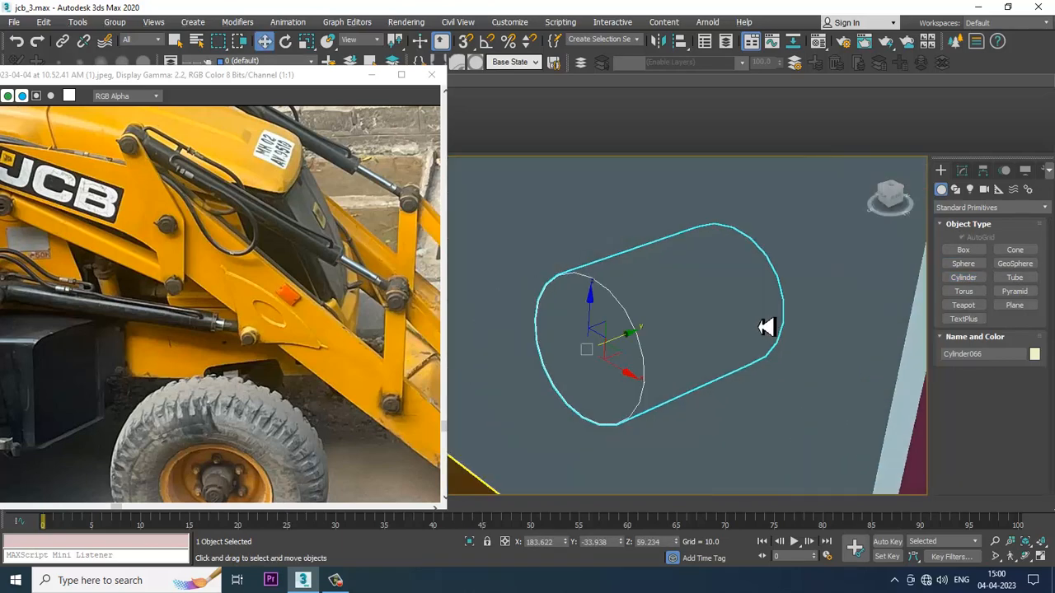
pyautogui.scroll(-5, 766, 327)
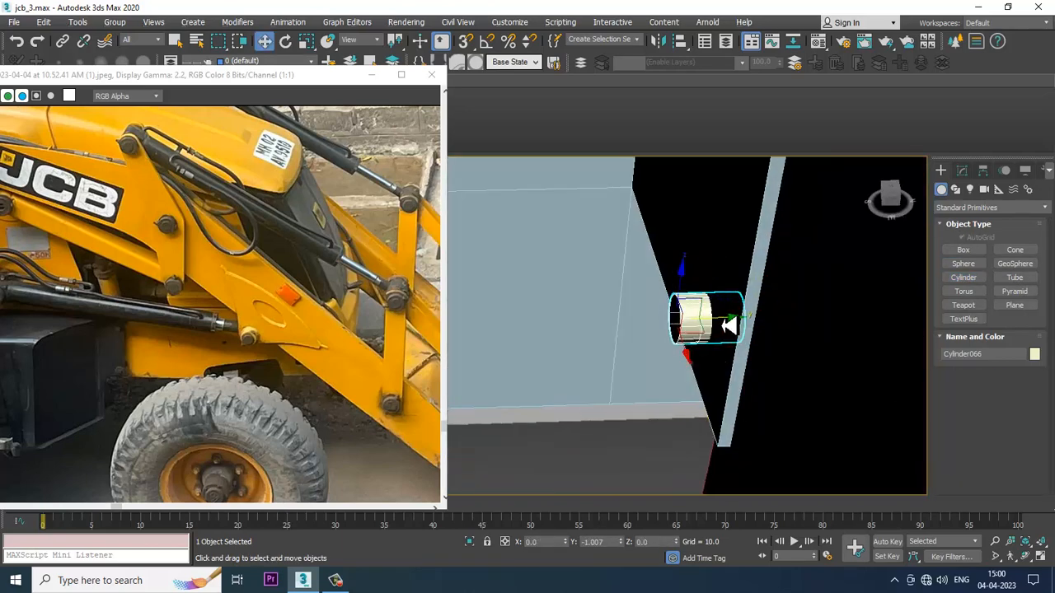
pyautogui.scroll(4, 728, 325)
pyautogui.moveTo(687, 321); pyautogui.dragTo(701, 323)
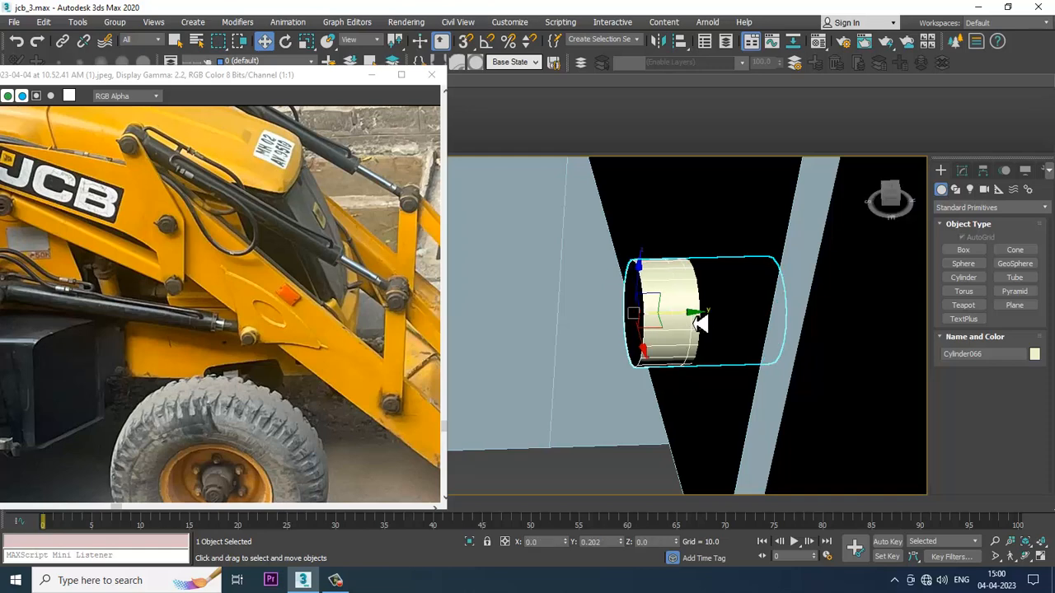
pyautogui.keyDown('alt'); pyautogui.moveTo(699, 323); pyautogui.dragTo(690, 308, button='middle'); pyautogui.keyUp('alt')
# Step: Convert the cylinder to an editable poly, shorten it by scaling along Y, and move it in Y to about -34.22
pyautogui.rightClick(688, 251)
pyautogui.moveTo(742, 388)
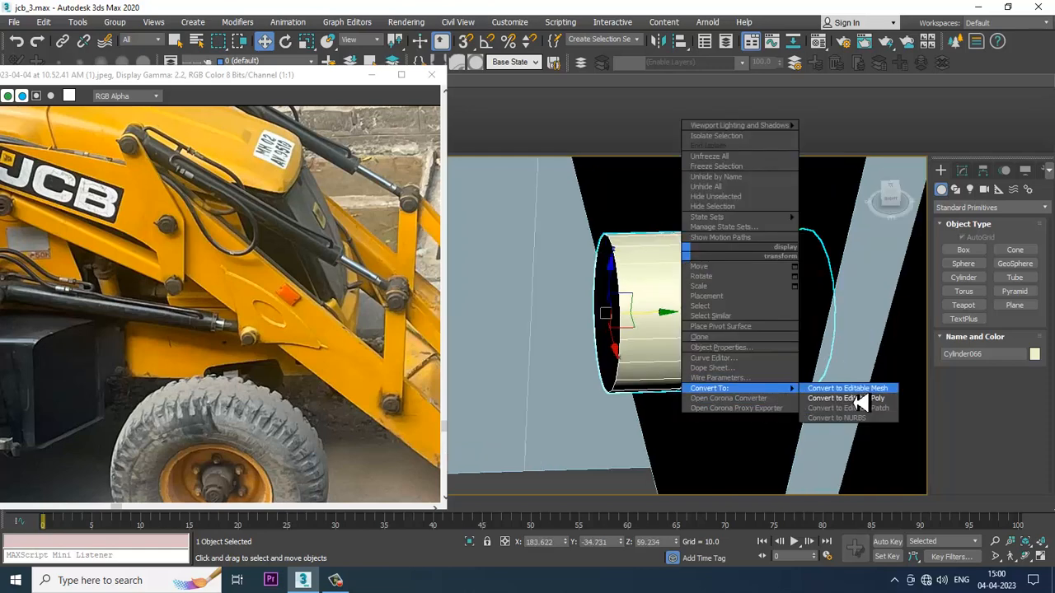
pyautogui.click(861, 399)
pyautogui.press('r')
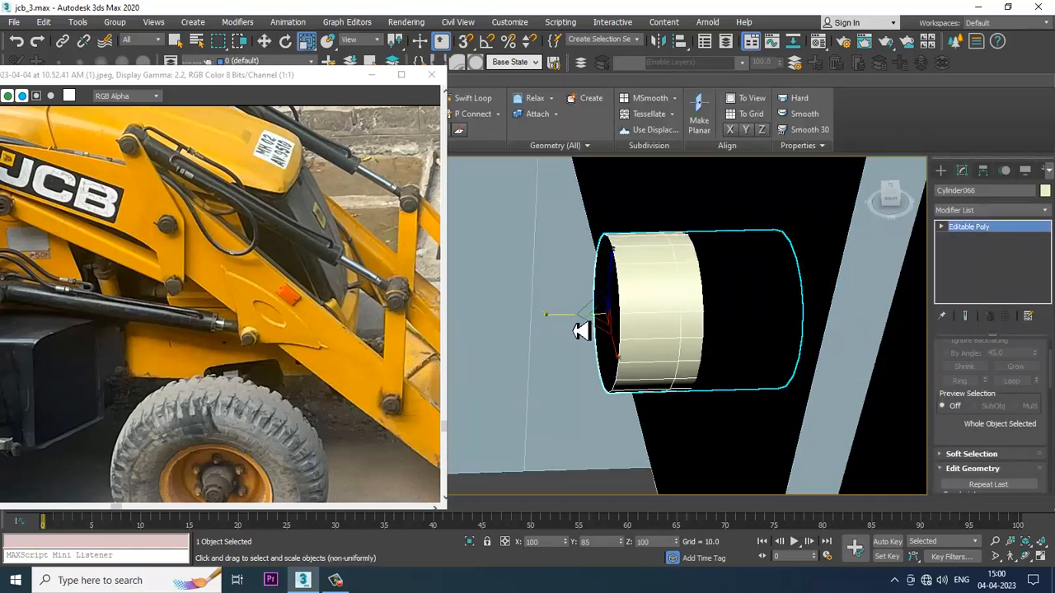
pyautogui.moveTo(581, 331); pyautogui.dragTo(716, 331)
pyautogui.press('w')
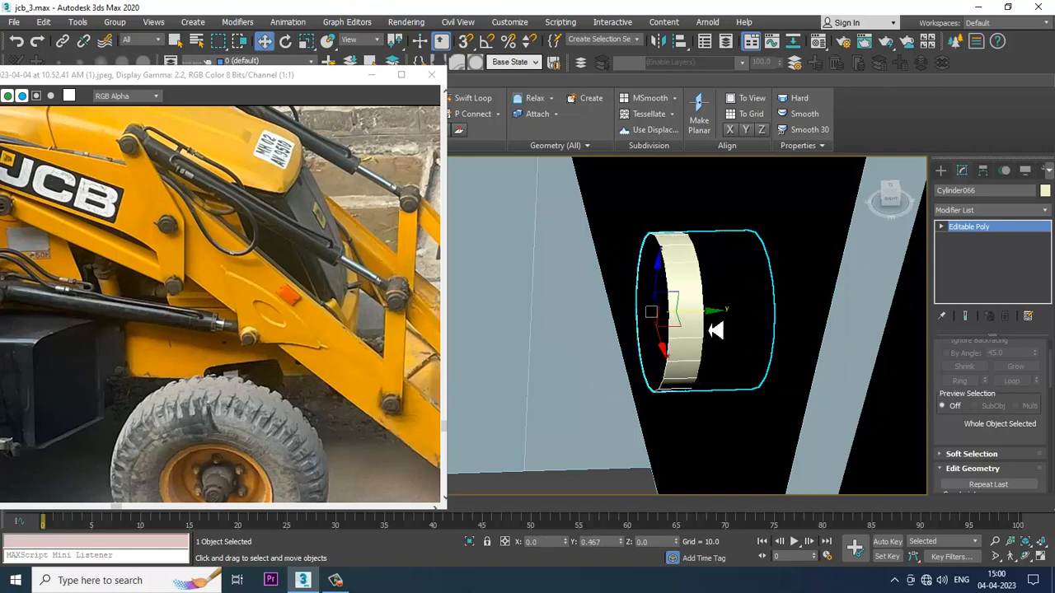
pyautogui.keyDown('alt'); pyautogui.moveTo(701, 335); pyautogui.dragTo(726, 325, button='middle'); pyautogui.keyUp('alt')
# Step: Inset the outer end polygon of the cylinder to leave a narrow rim
pyautogui.press('4')
pyautogui.click(657, 311)
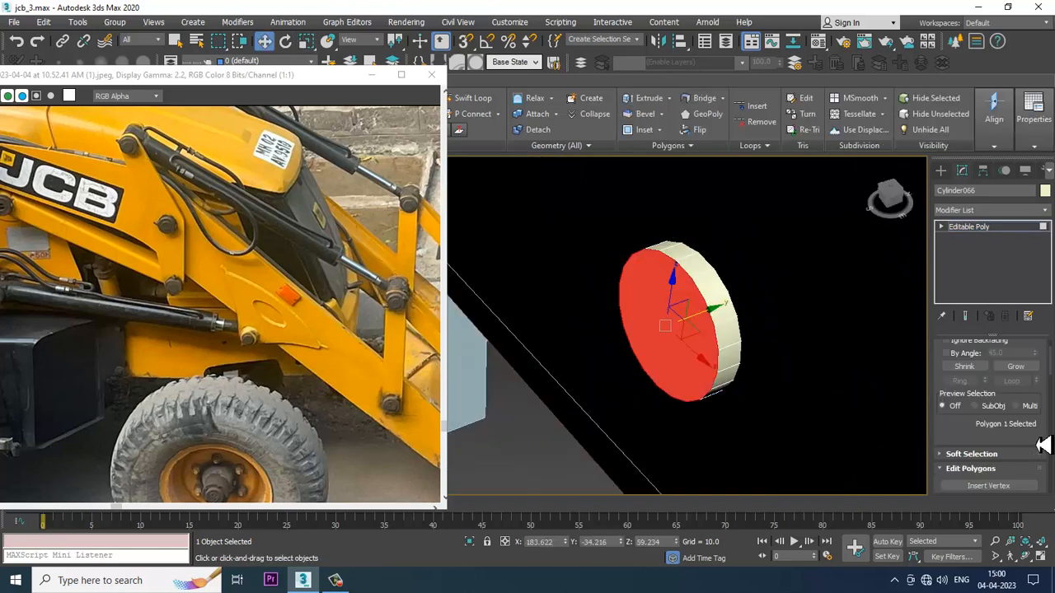
pyautogui.scroll(-3, 1043, 445)
pyautogui.click(1034, 406)
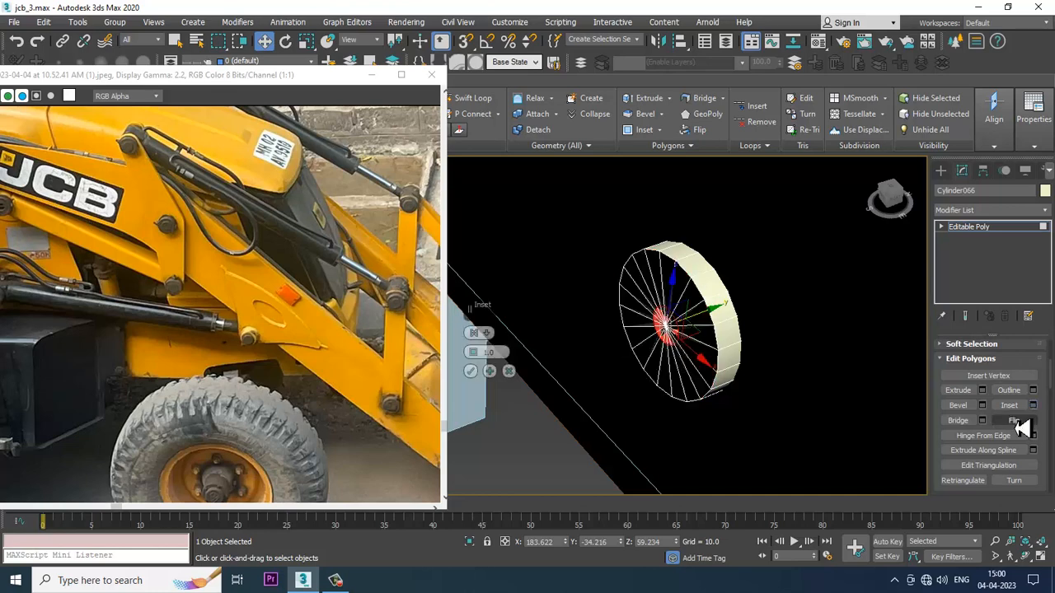
pyautogui.moveTo(478, 352); pyautogui.dragTo(481, 368)
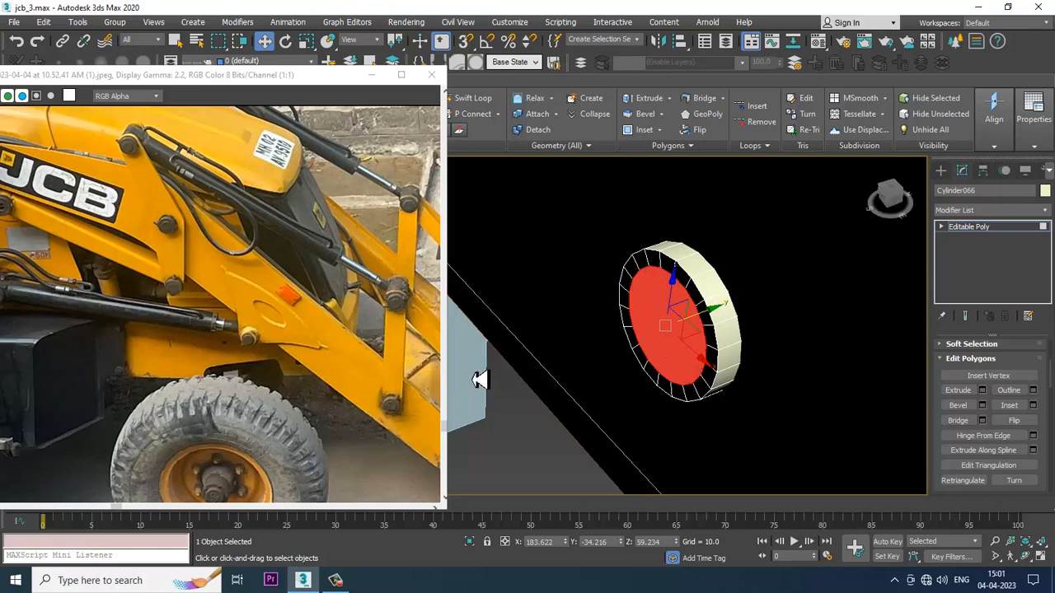
pyautogui.click(470, 370)
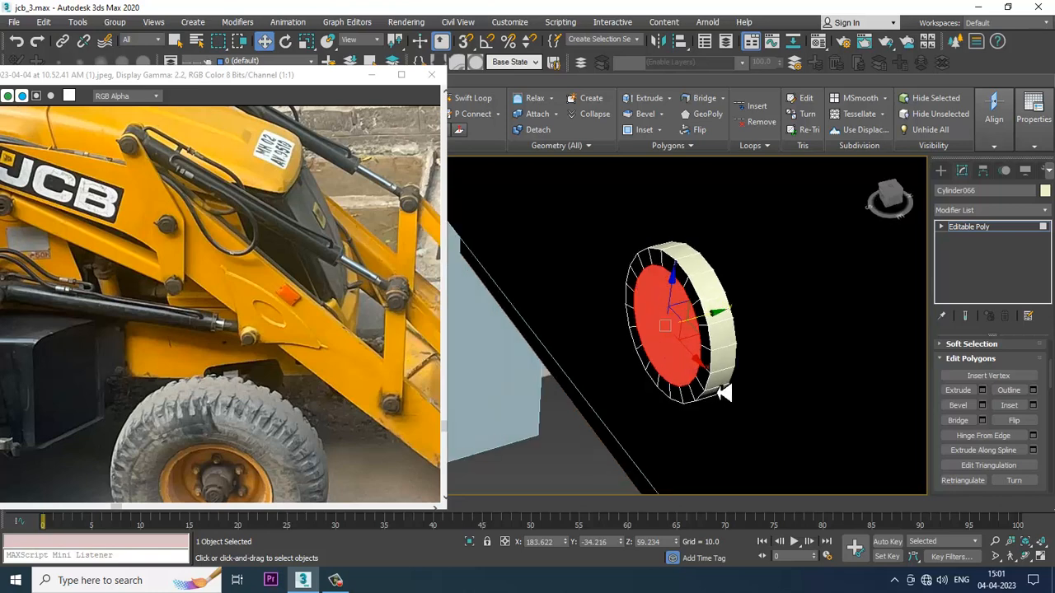
# Step: Extrude the inset polygon outward by about 0.671 to form a stepped bolt head
pyautogui.click(981, 391)
pyautogui.moveTo(477, 356); pyautogui.dragTo(514, 415)
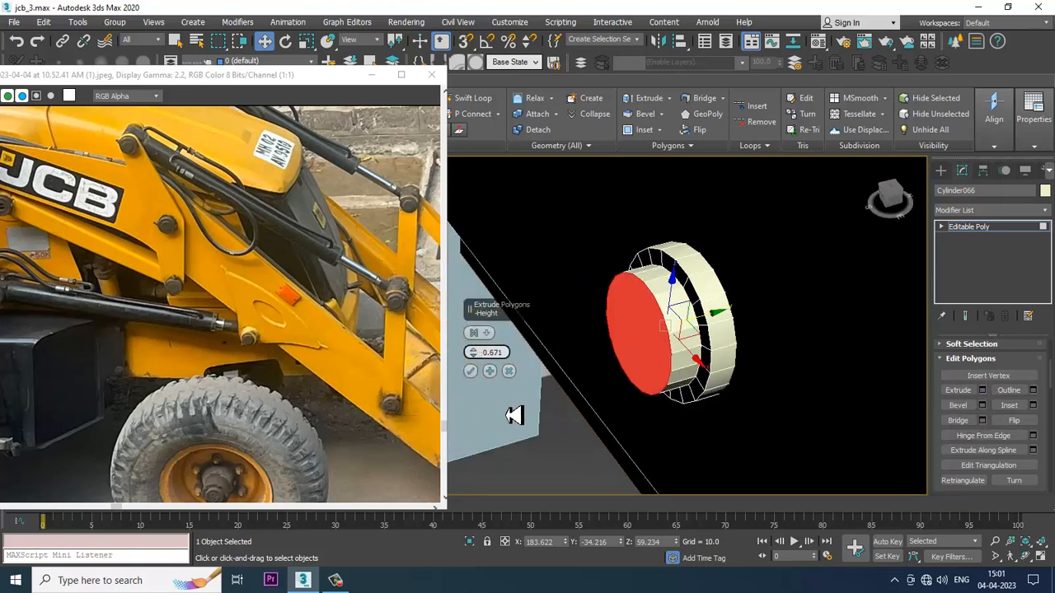
pyautogui.click(471, 371)
pyautogui.scroll(-5, 610, 378)
pyautogui.keyDown('alt'); pyautogui.moveTo(638, 381); pyautogui.dragTo(741, 393, button='middle'); pyautogui.keyUp('alt')
pyautogui.scroll(-3, 742, 393)
pyautogui.click(1012, 233)
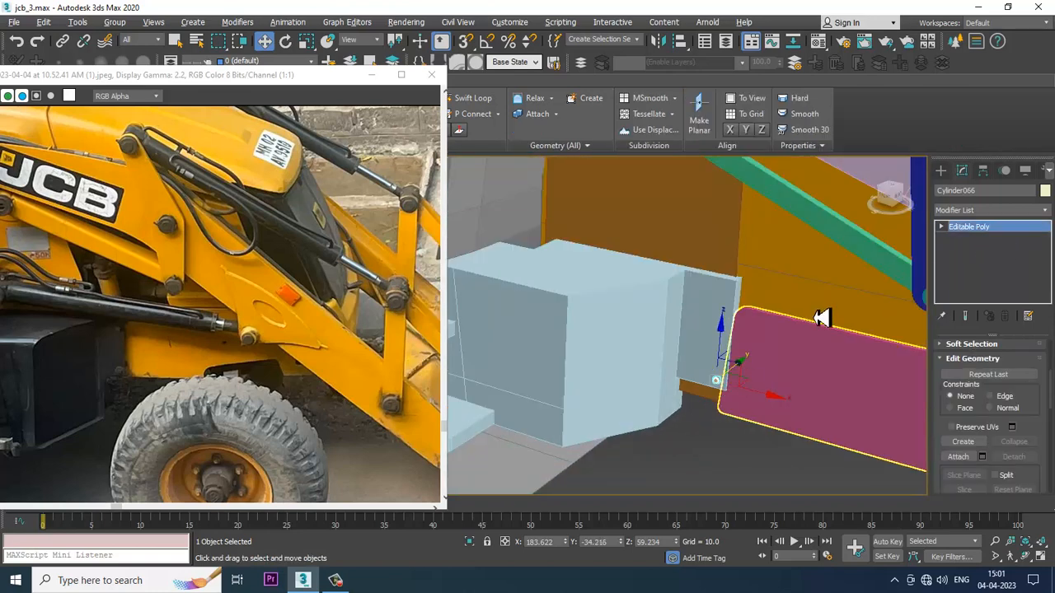
# Step: Copy the bolt straight up along Z to about 87.44, near the upper corner of the mounting plate
pyautogui.click(737, 271)
pyautogui.keyDown('shift'); pyautogui.moveTo(740, 260); pyautogui.dragTo(740, 262); pyautogui.keyUp('shift')
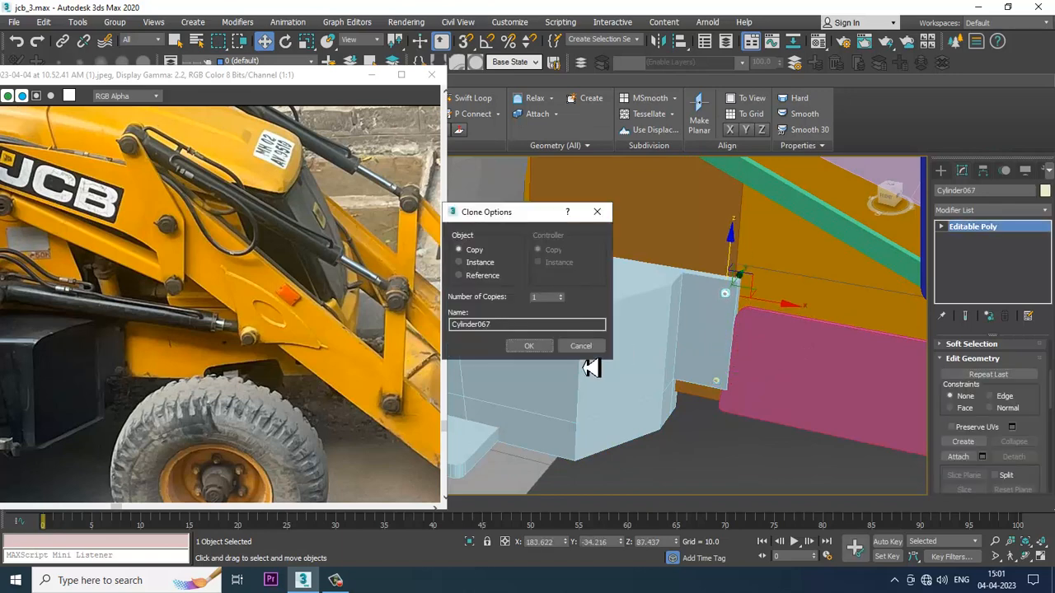
pyautogui.click(528, 346)
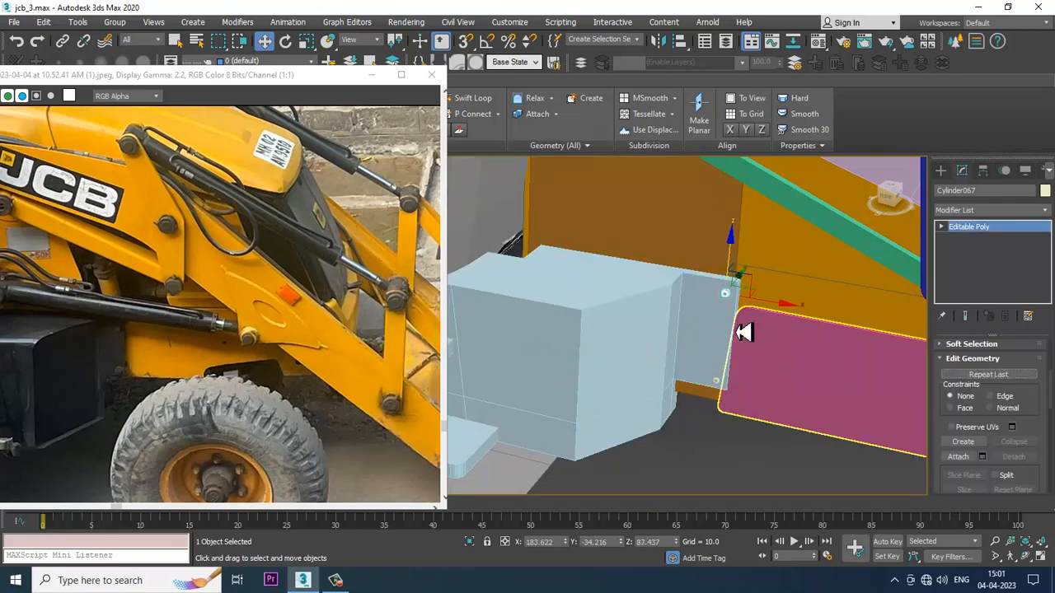
# Step: Raise the vertices at the lower rounded end of the blue link plate to shorten it
pyautogui.keyDown('alt'); pyautogui.moveTo(746, 371); pyautogui.dragTo(772, 343, button='middle'); pyautogui.keyUp('alt')
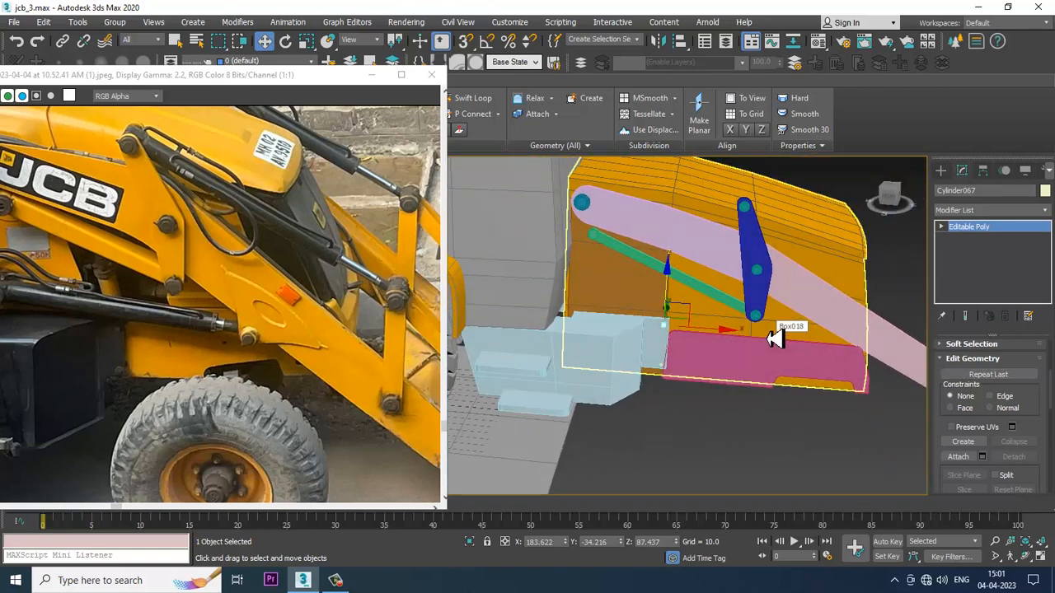
pyautogui.keyDown('alt'); pyautogui.moveTo(774, 340); pyautogui.dragTo(783, 334, button='middle'); pyautogui.keyUp('alt')
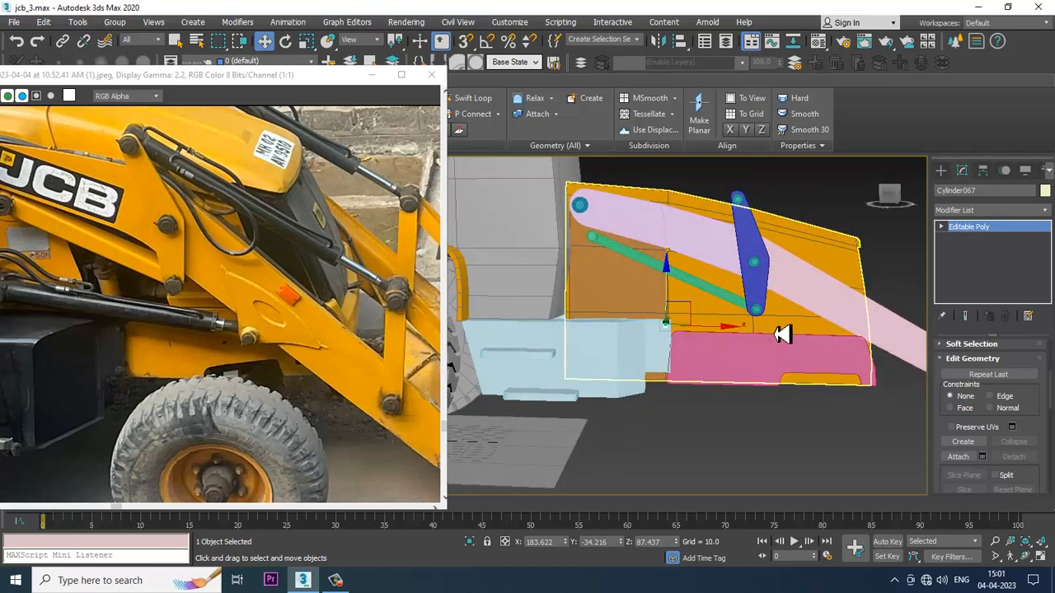
pyautogui.scroll(2, 768, 316)
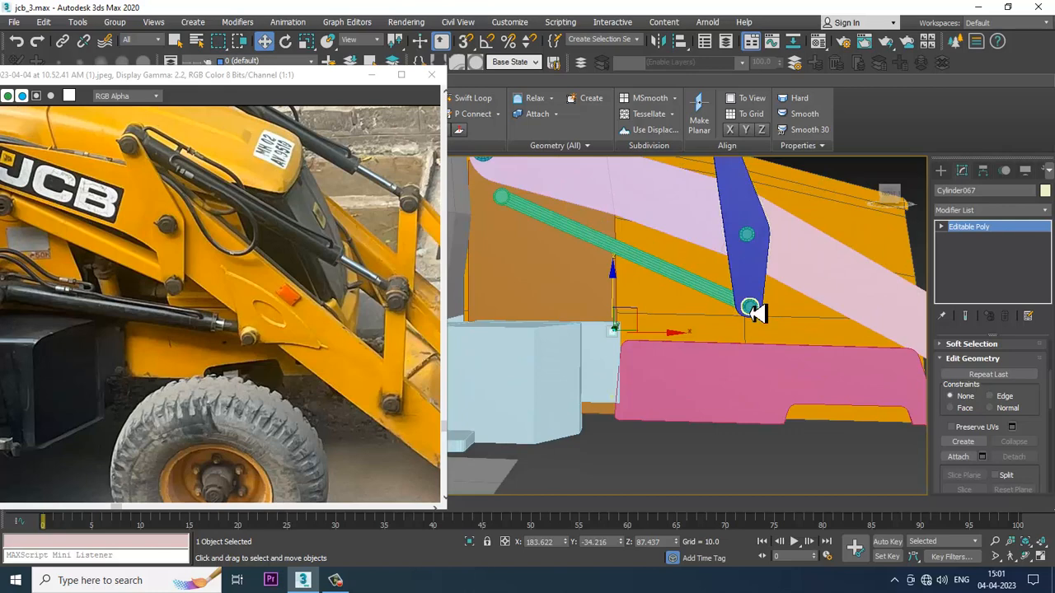
pyautogui.click(756, 299)
pyautogui.scroll(2, 752, 314)
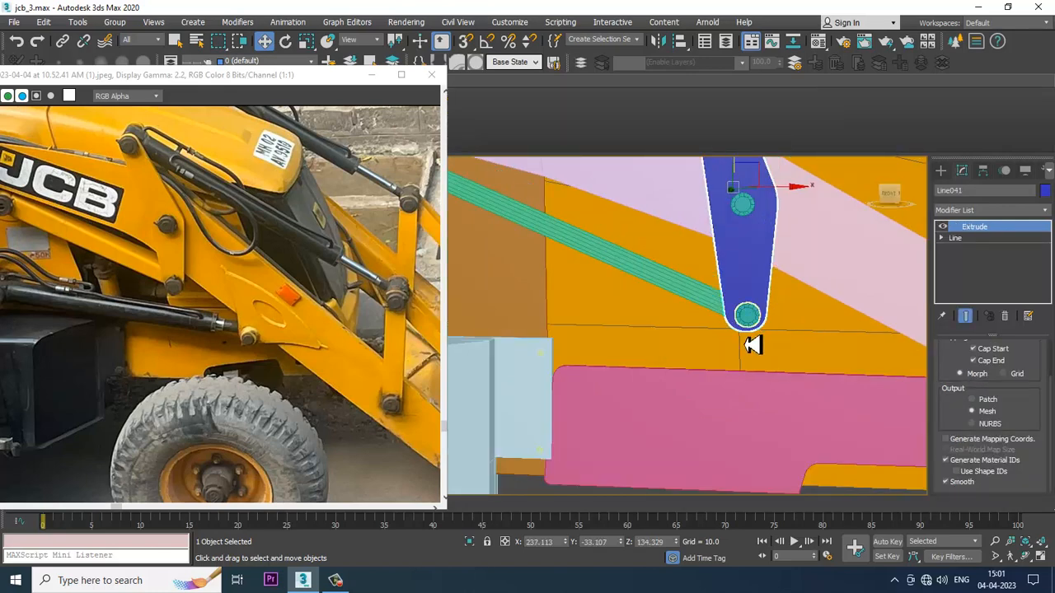
pyautogui.click(941, 238)
pyautogui.click(968, 249)
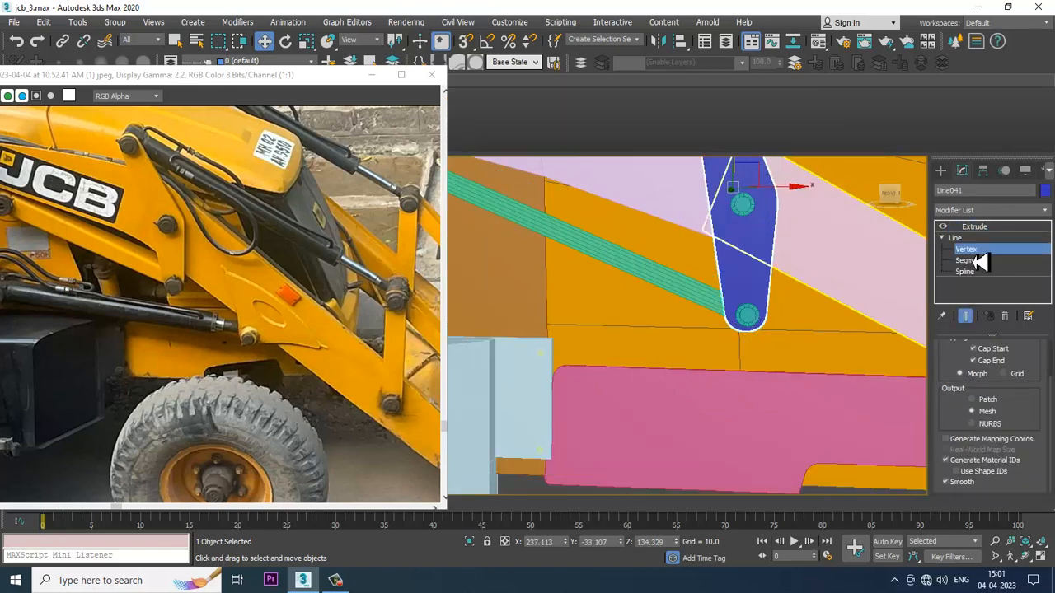
pyautogui.moveTo(821, 294); pyautogui.dragTo(820, 292)
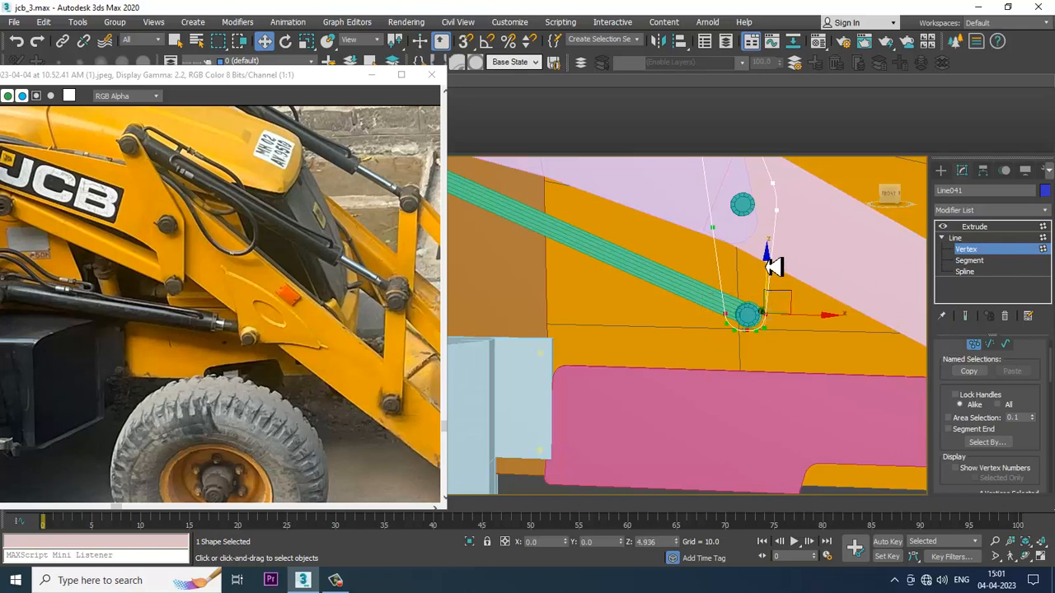
pyautogui.moveTo(765, 262); pyautogui.dragTo(768, 229)
# Step: Raise the vertices at the front bend of the blue link outline and return to its Extrude modifier
pyautogui.moveTo(726, 186); pyautogui.dragTo(717, 259, button='middle')
pyautogui.moveTo(800, 300); pyautogui.dragTo(787, 279)
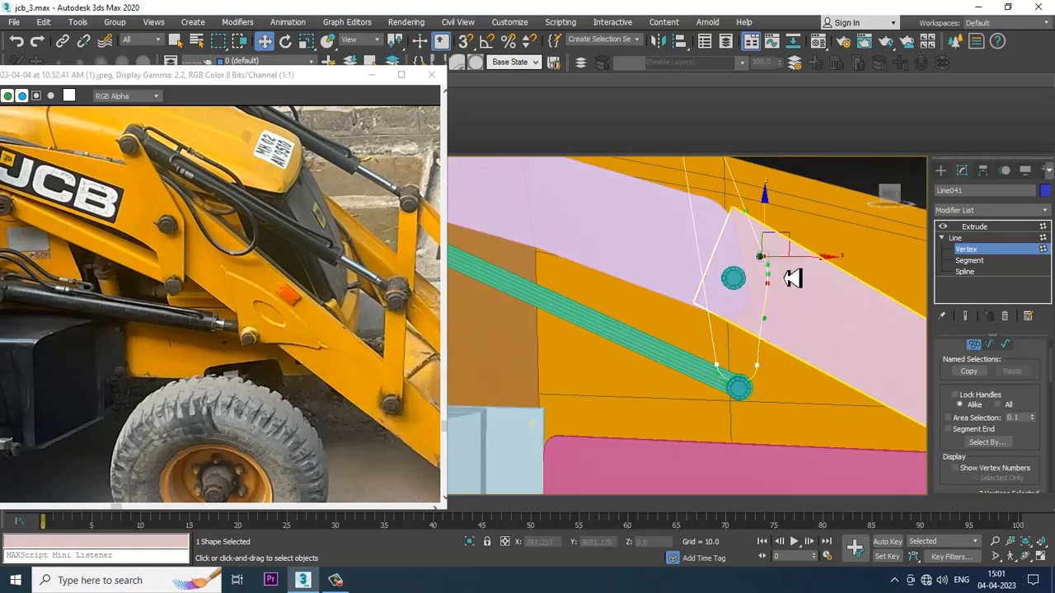
pyautogui.moveTo(772, 240); pyautogui.dragTo(772, 227)
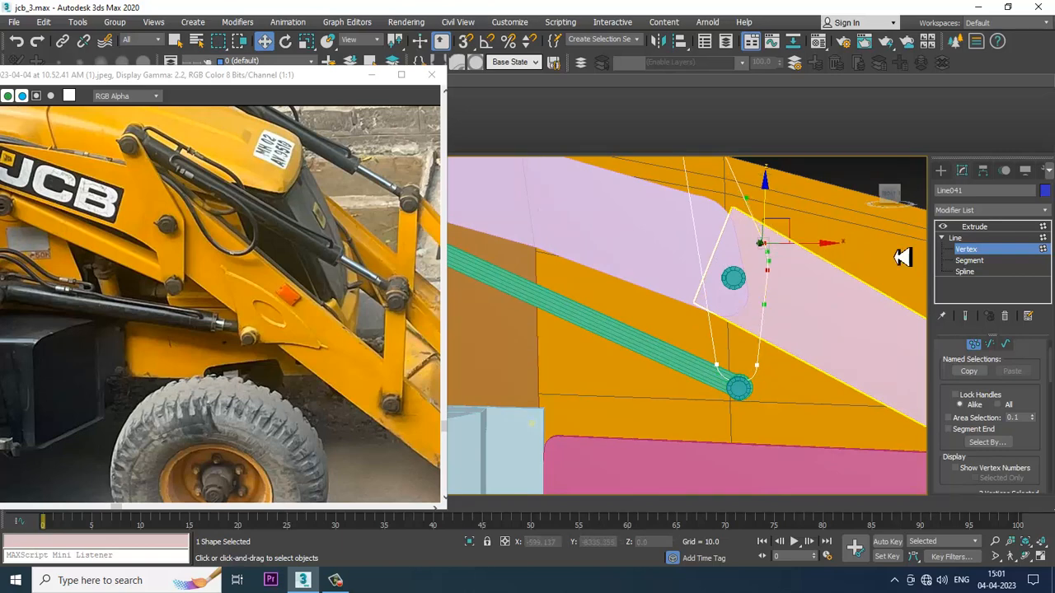
pyautogui.click(960, 227)
# Step: Move all vertices of the link's lower pin up to about Z 107.14 so it sits in the shortened end
pyautogui.click(739, 387)
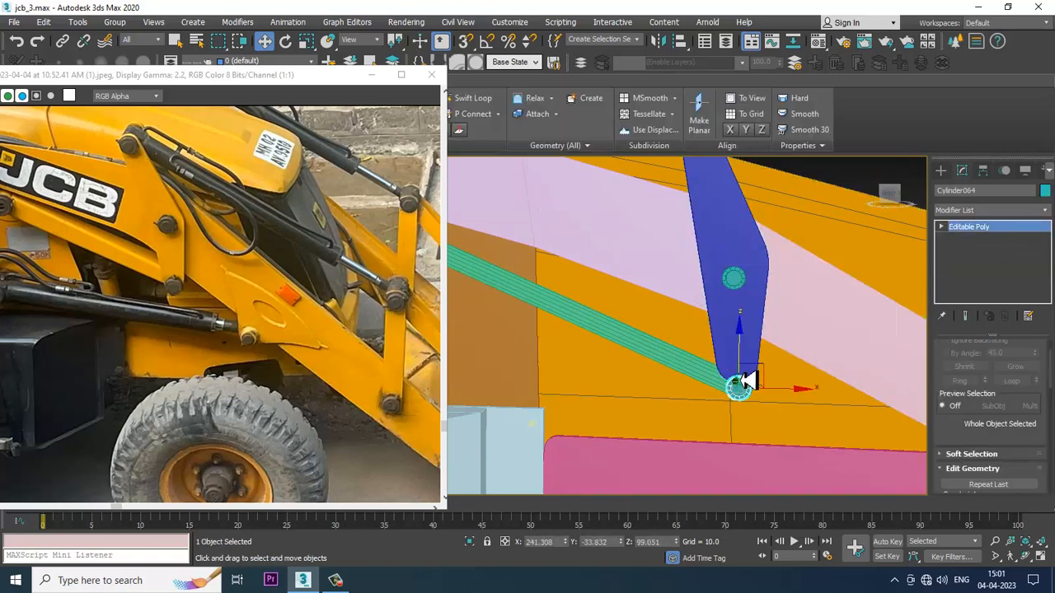
pyautogui.press('1')
pyautogui.moveTo(702, 423); pyautogui.dragTo(747, 325)
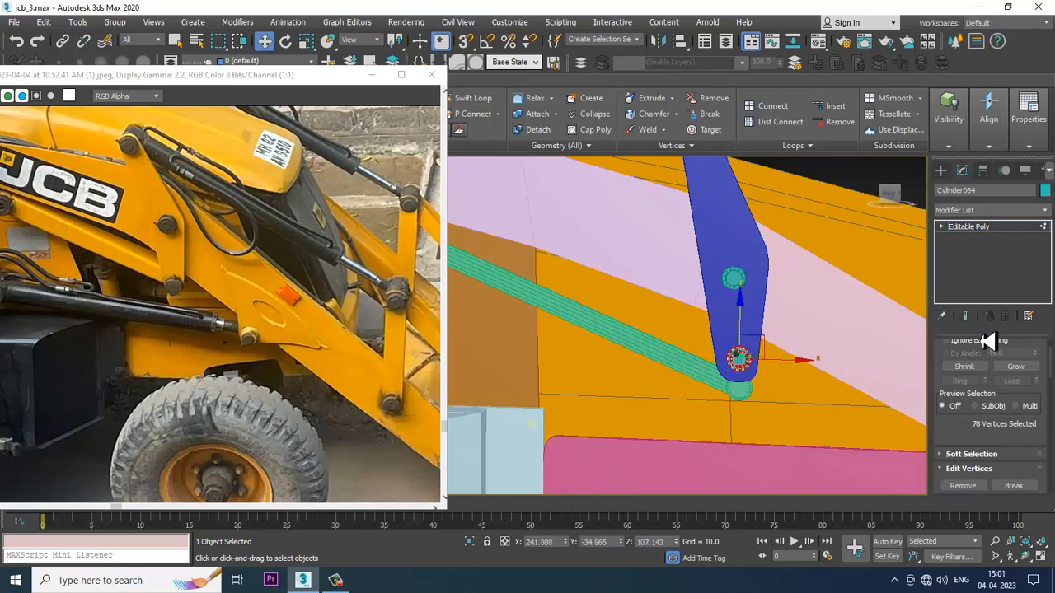
pyautogui.click(1000, 235)
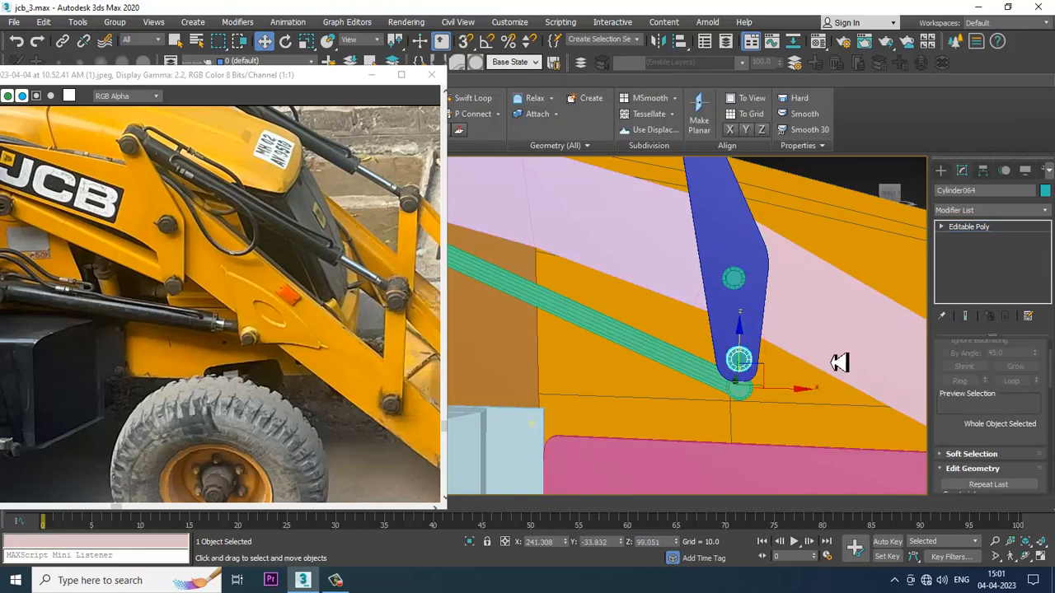
# Step: Move the front-end vertices of the green rod up to about Z 106.27 so it meets the link's lower pin
pyautogui.click(749, 409)
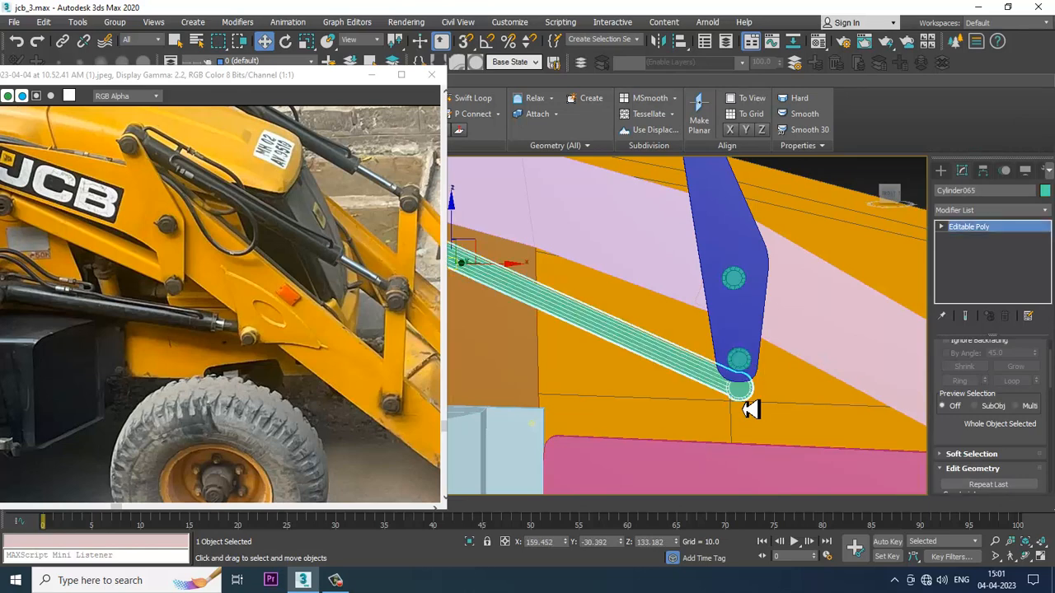
pyautogui.press('1')
pyautogui.moveTo(701, 423); pyautogui.dragTo(752, 354)
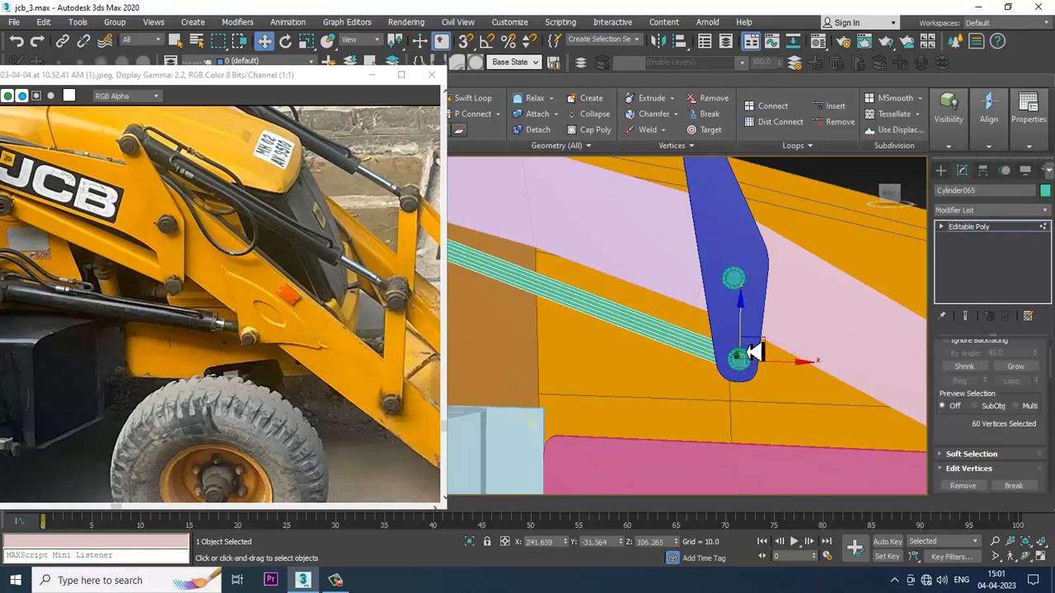
# Step: Finish the vertex editing of the green rod and check the linkage from an angled view
pyautogui.scroll(-3, 750, 346)
pyautogui.moveTo(646, 285); pyautogui.dragTo(666, 297, button='middle')
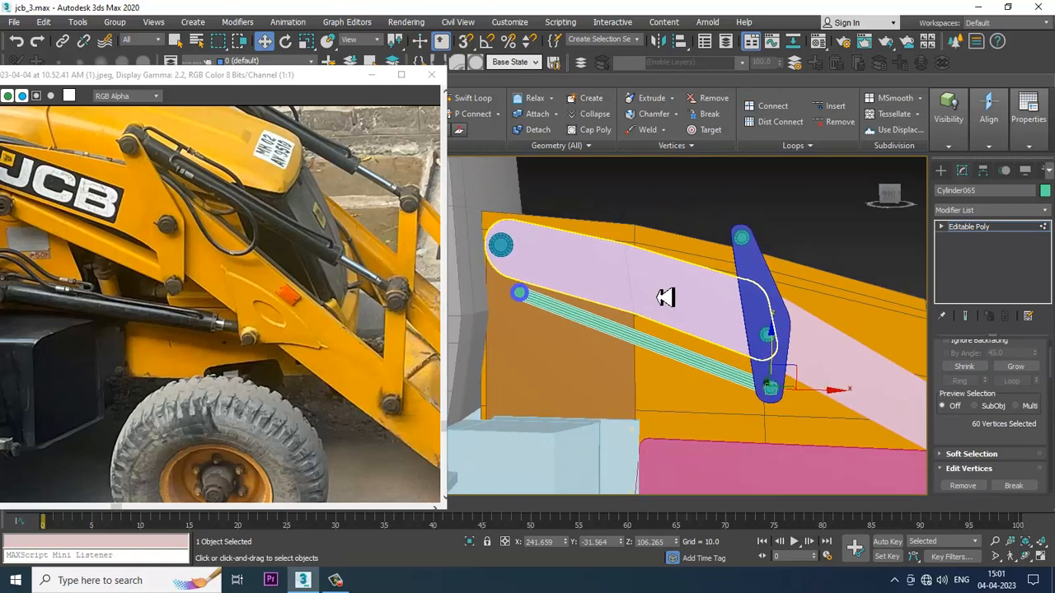
pyautogui.click(987, 234)
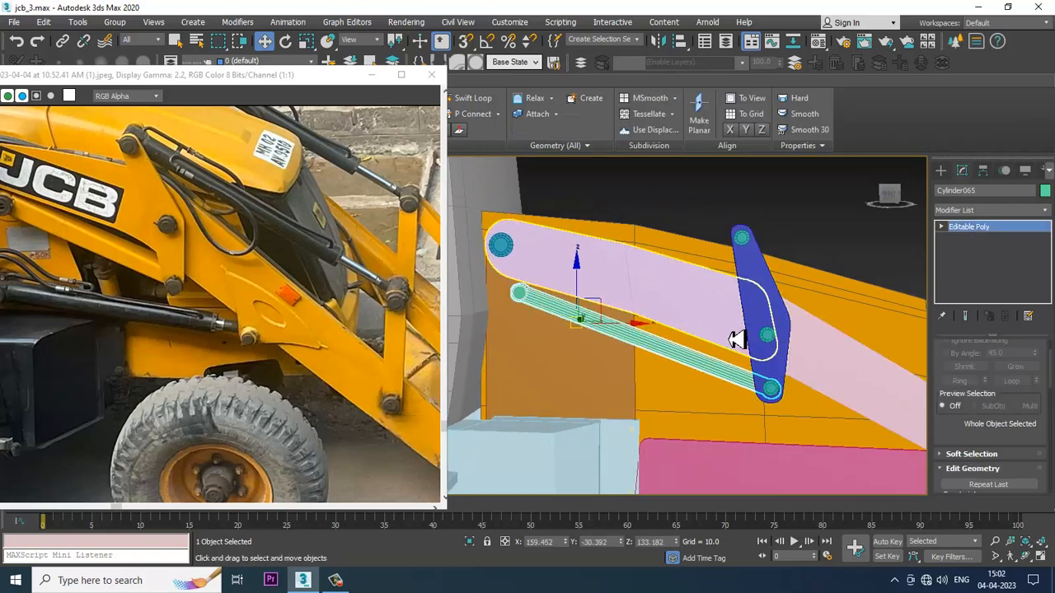
pyautogui.scroll(-3, 732, 334)
pyautogui.keyDown('alt'); pyautogui.moveTo(723, 280); pyautogui.dragTo(751, 323, button='middle'); pyautogui.keyUp('alt')
pyautogui.scroll(3, 624, 313)
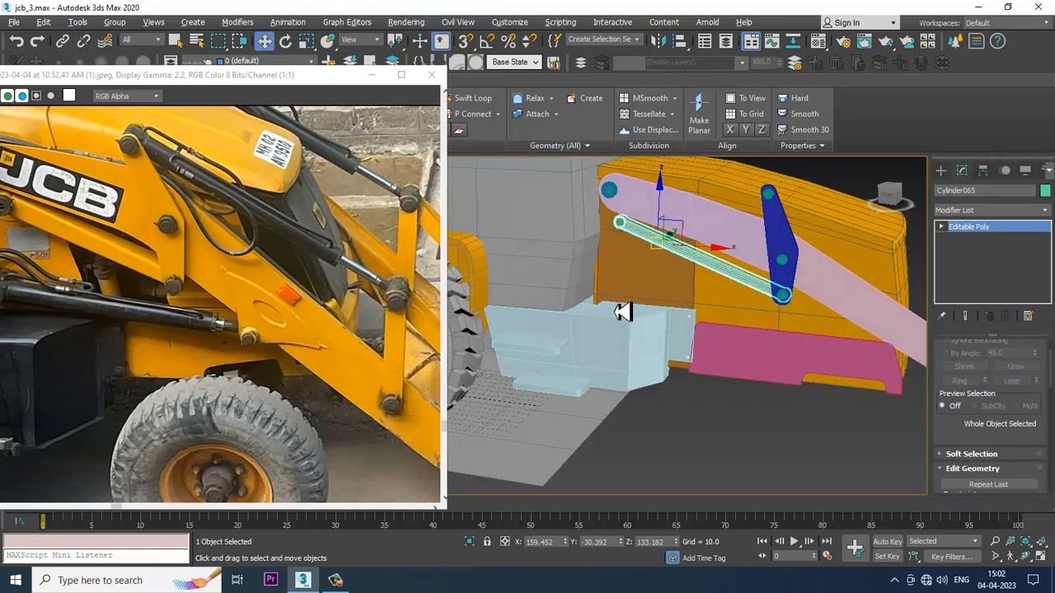
# Step: Extrude the hood's side polygon behind the green rod inward with a height of -6.887
pyautogui.click(736, 309)
pyautogui.scroll(4, 746, 311)
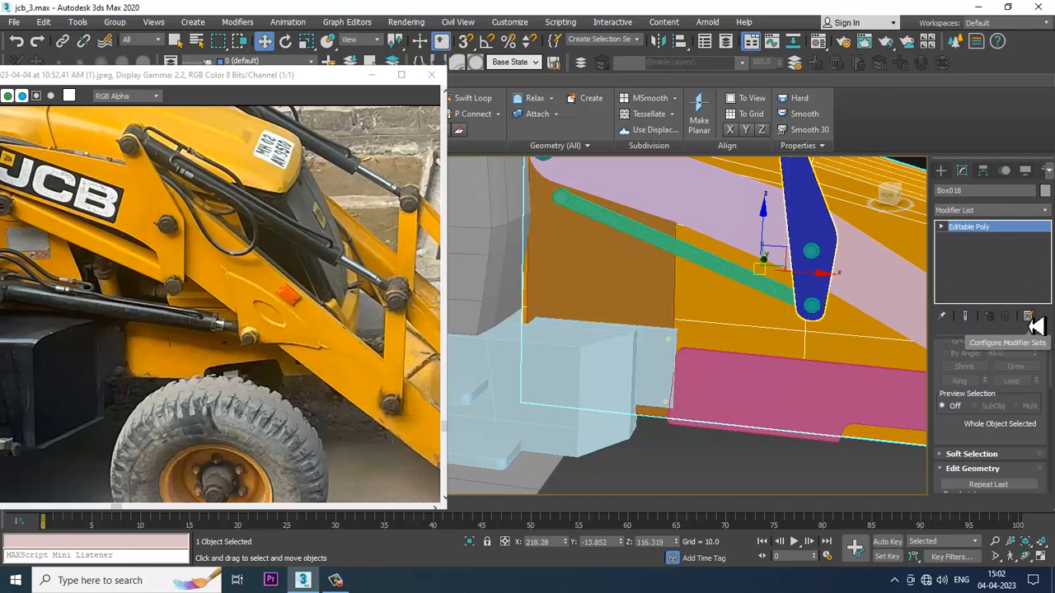
pyautogui.press('4')
pyautogui.click(745, 314)
pyautogui.keyDown('alt'); pyautogui.moveTo(746, 313); pyautogui.dragTo(746, 322, button='middle'); pyautogui.keyUp('alt')
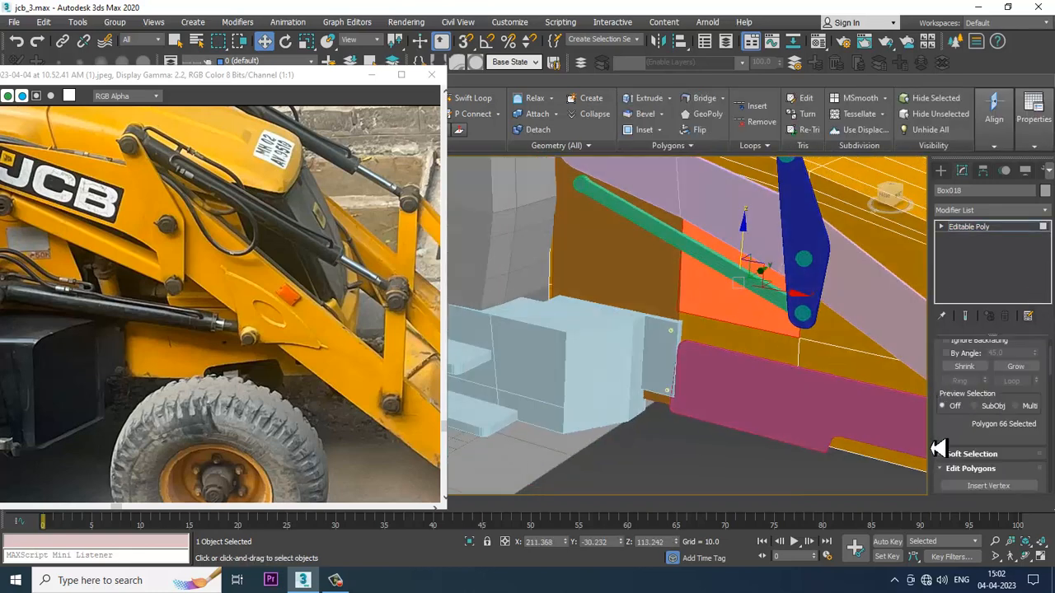
pyautogui.moveTo(969, 426); pyautogui.dragTo(975, 337)
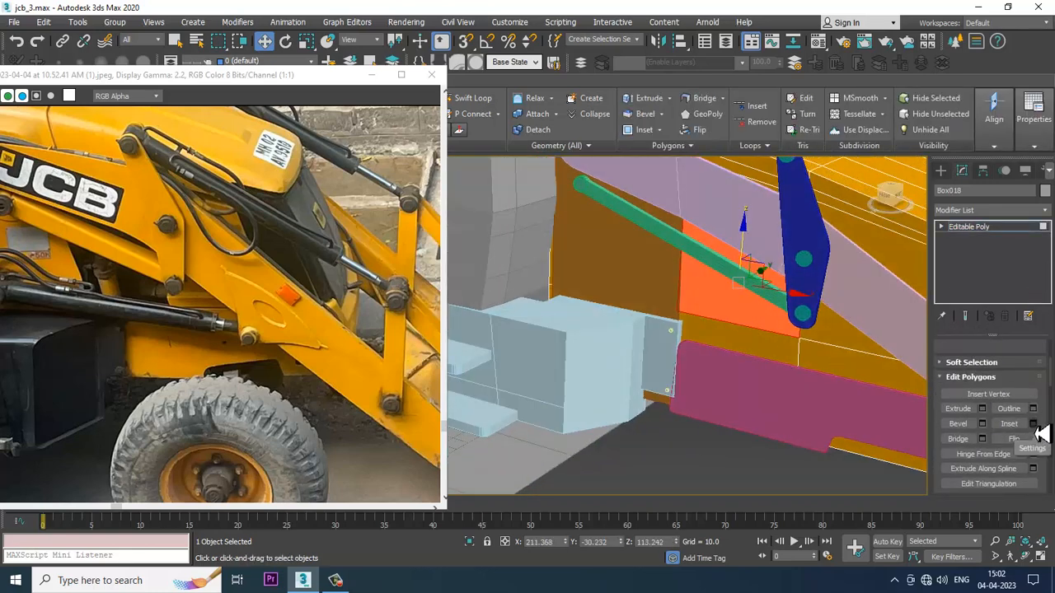
pyautogui.click(982, 409)
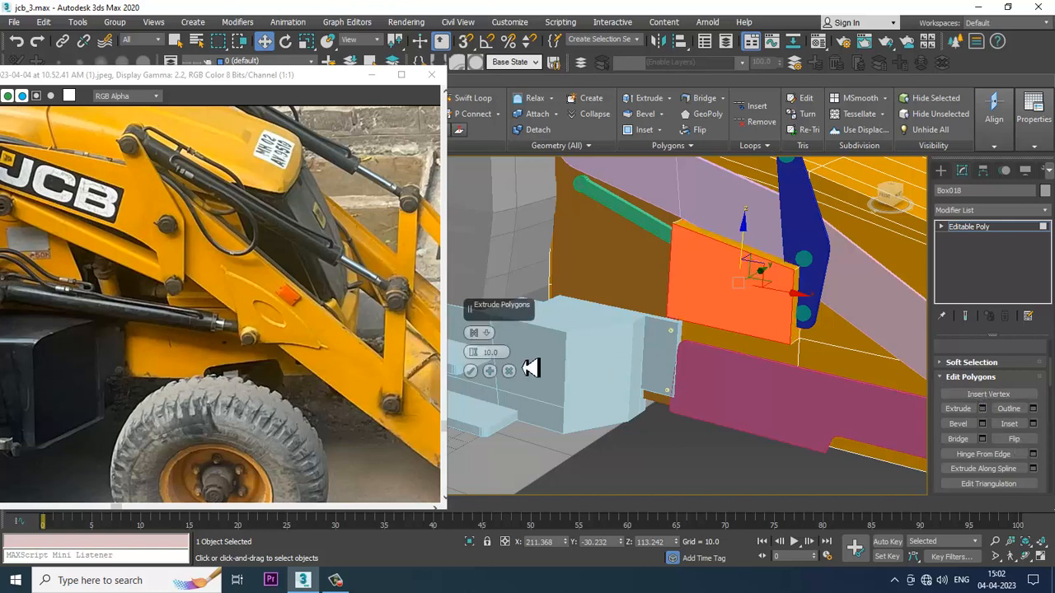
pyautogui.moveTo(477, 354); pyautogui.dragTo(528, 460)
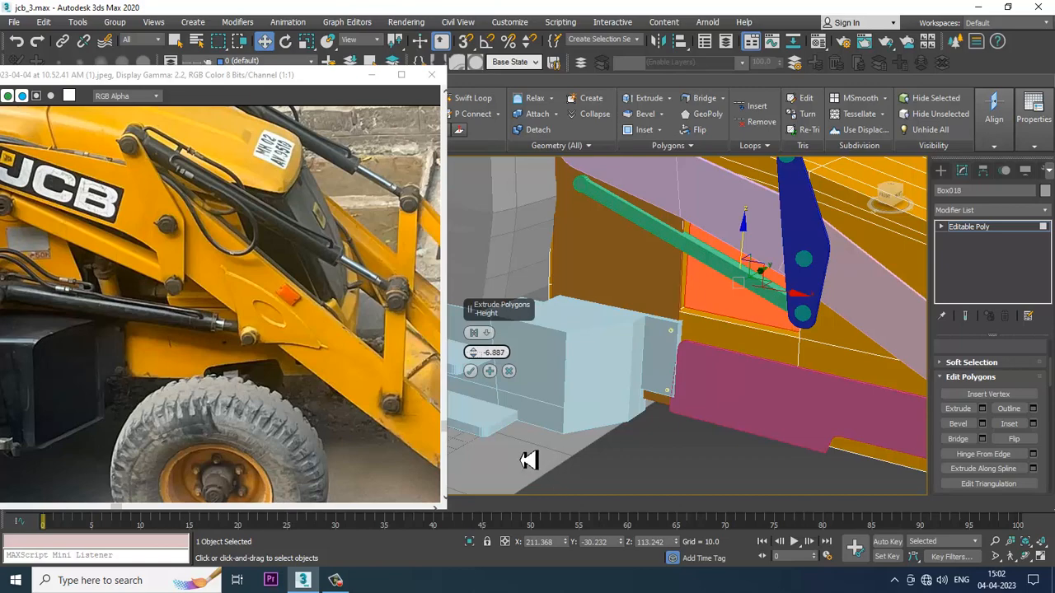
pyautogui.click(470, 371)
# Step: Try deleting the recessed side polygon of the hood to open it up, and leave polygon editing
pyautogui.scroll(-3, 626, 367)
pyautogui.keyDown('alt'); pyautogui.moveTo(786, 365); pyautogui.dragTo(849, 363, button='middle'); pyautogui.keyUp('alt')
pyautogui.press('Delete')
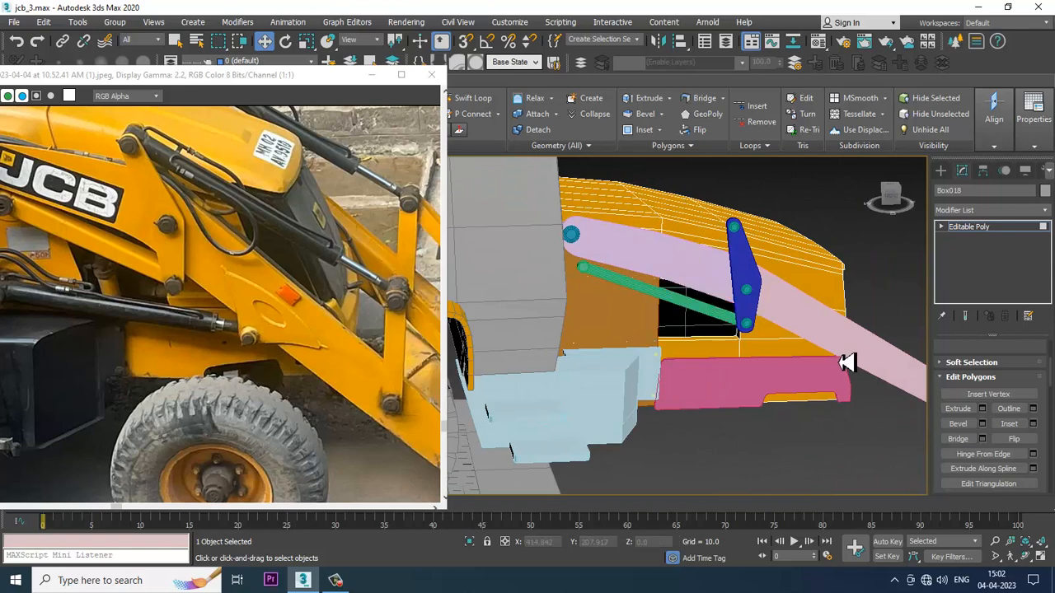
pyautogui.keyDown('alt'); pyautogui.moveTo(737, 352); pyautogui.dragTo(674, 338, button='middle'); pyautogui.keyUp('alt')
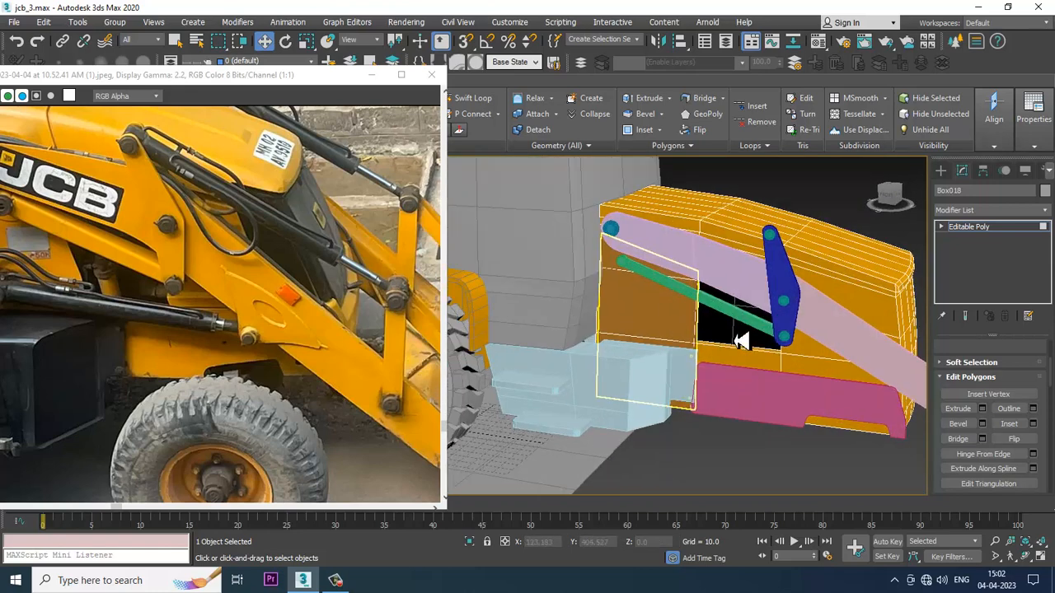
pyautogui.keyDown('alt'); pyautogui.moveTo(742, 342); pyautogui.dragTo(699, 346, button='middle'); pyautogui.keyUp('alt')
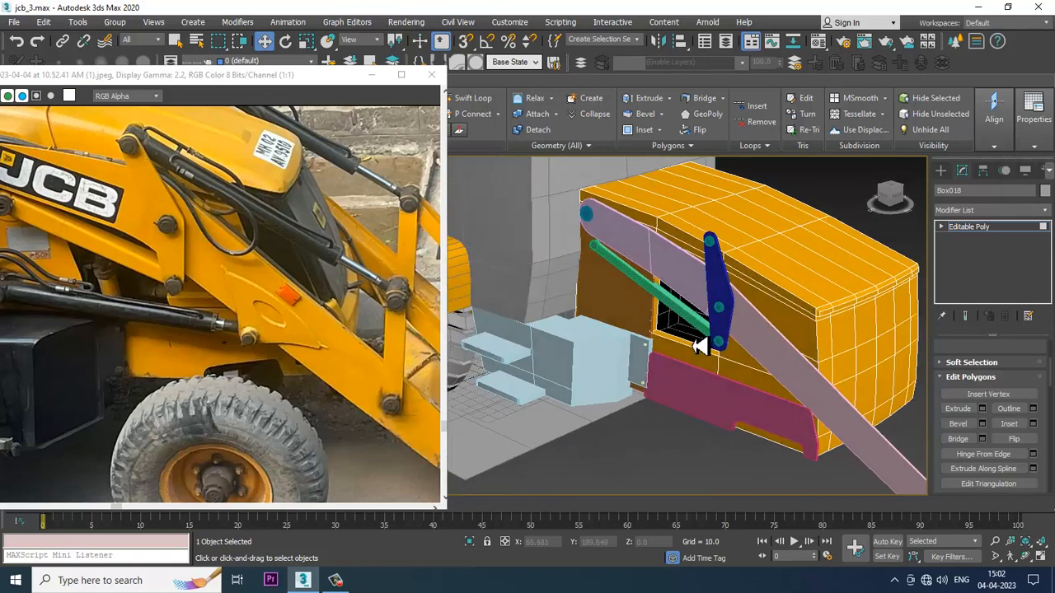
pyautogui.scroll(-5, 699, 346)
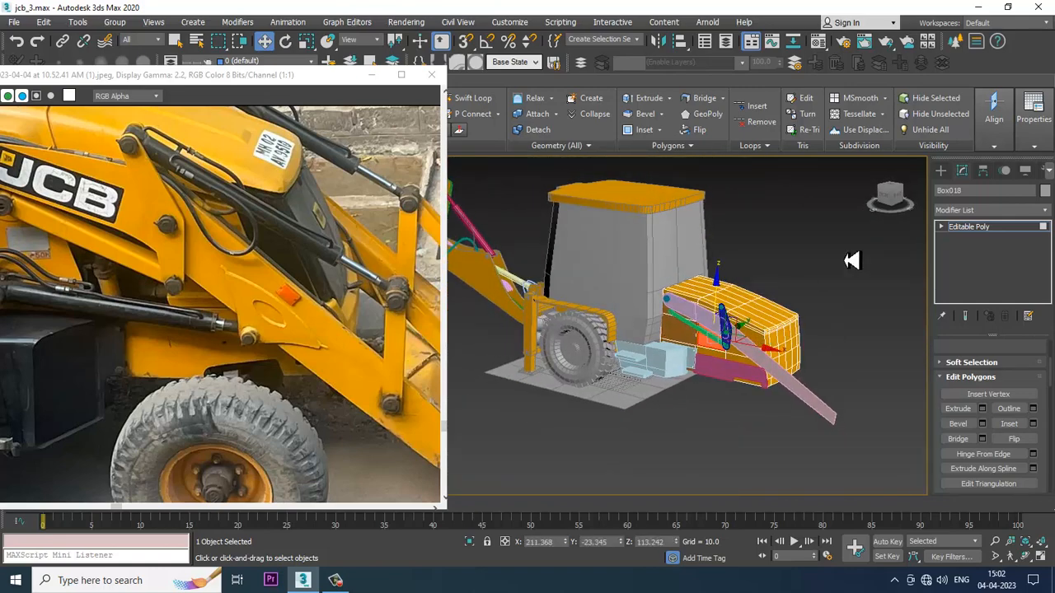
pyautogui.scroll(5, 819, 337)
pyautogui.click(971, 227)
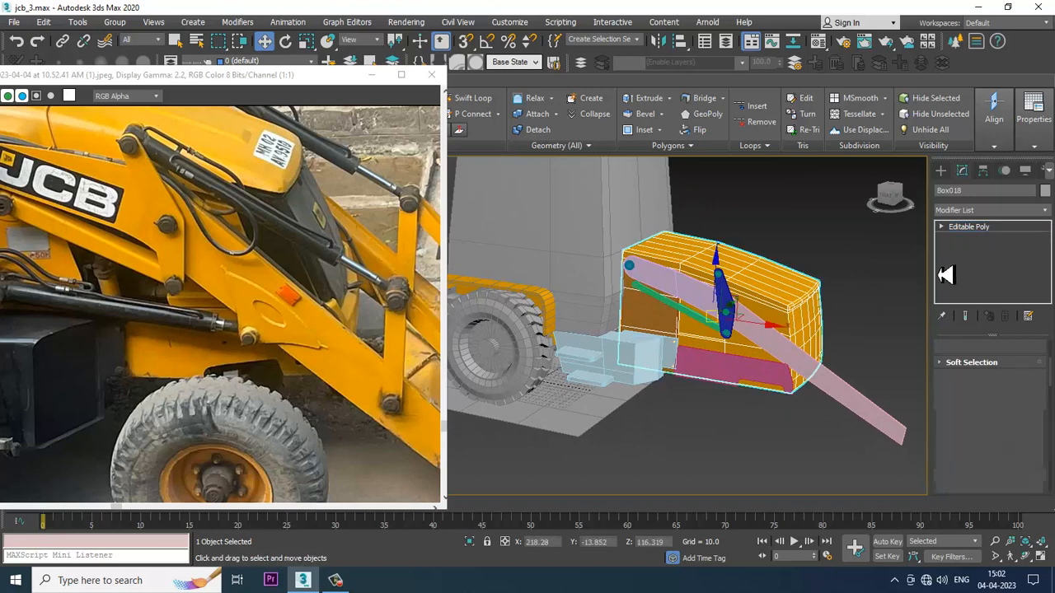
# Step: Compare the hood with the reference photo and isolate it for edge editing
pyautogui.scroll(-3, 882, 280)
pyautogui.keyDown('alt'); pyautogui.moveTo(825, 317); pyautogui.dragTo(853, 300, button='middle'); pyautogui.keyUp('alt')
pyautogui.scroll(-2, 118, 306)
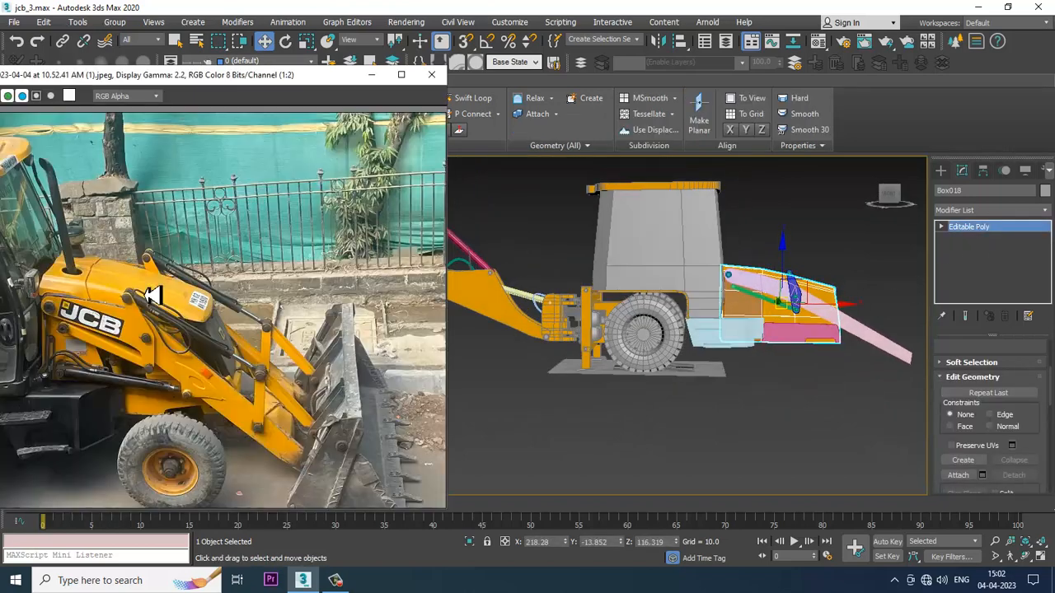
pyautogui.keyDown('alt'); pyautogui.moveTo(638, 309); pyautogui.dragTo(637, 312, button='middle'); pyautogui.keyUp('alt')
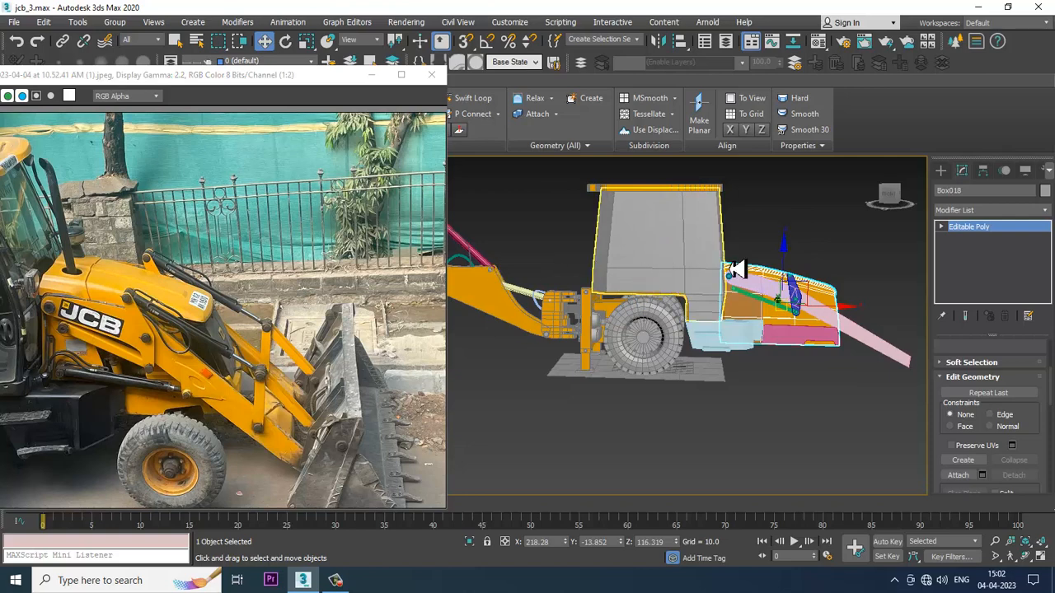
pyautogui.keyDown('alt'); pyautogui.moveTo(783, 276); pyautogui.dragTo(790, 260, button='middle'); pyautogui.keyUp('alt')
pyautogui.scroll(5, 779, 255)
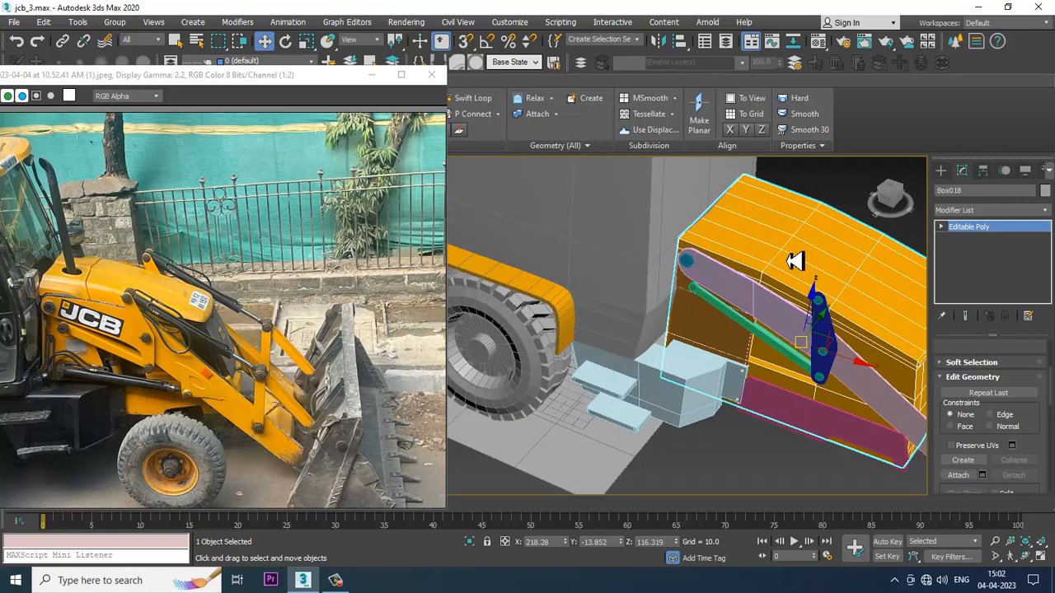
pyautogui.press('2')
pyautogui.click(774, 265)
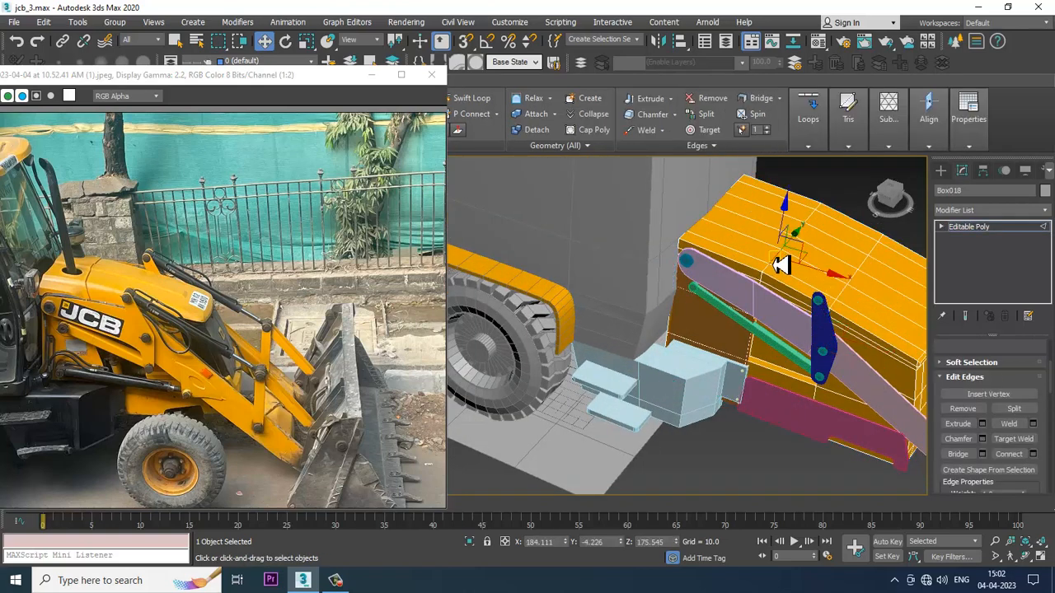
pyautogui.hotkey('alt', 'q')
# Step: Try to chamfer the edge row that crosses the hood's top at its rear bend
pyautogui.keyDown('alt'); pyautogui.moveTo(779, 264); pyautogui.dragTo(683, 263, button='middle'); pyautogui.keyUp('alt')
pyautogui.scroll(-3, 690, 256)
pyautogui.moveTo(613, 210); pyautogui.dragTo(706, 298)
pyautogui.keyDown('alt'); pyautogui.moveTo(753, 221); pyautogui.dragTo(850, 426); pyautogui.keyUp('alt')
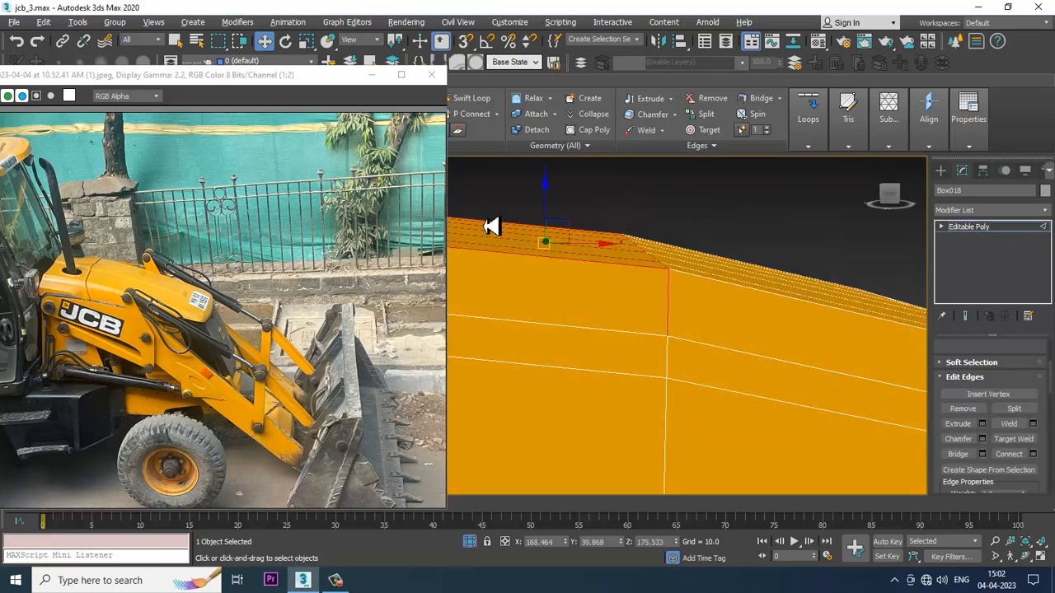
pyautogui.keyDown('alt'); pyautogui.moveTo(576, 338); pyautogui.dragTo(575, 337); pyautogui.keyUp('alt')
pyautogui.keyDown('alt'); pyautogui.moveTo(579, 368); pyautogui.dragTo(724, 306); pyautogui.keyUp('alt')
pyautogui.keyDown('alt'); pyautogui.moveTo(724, 307); pyautogui.dragTo(550, 312, button='middle'); pyautogui.keyUp('alt')
pyautogui.keyDown('alt'); pyautogui.moveTo(857, 349); pyautogui.dragTo(852, 349); pyautogui.keyUp('alt')
pyautogui.keyDown('alt'); pyautogui.moveTo(852, 349); pyautogui.dragTo(708, 342, button='middle'); pyautogui.keyUp('alt')
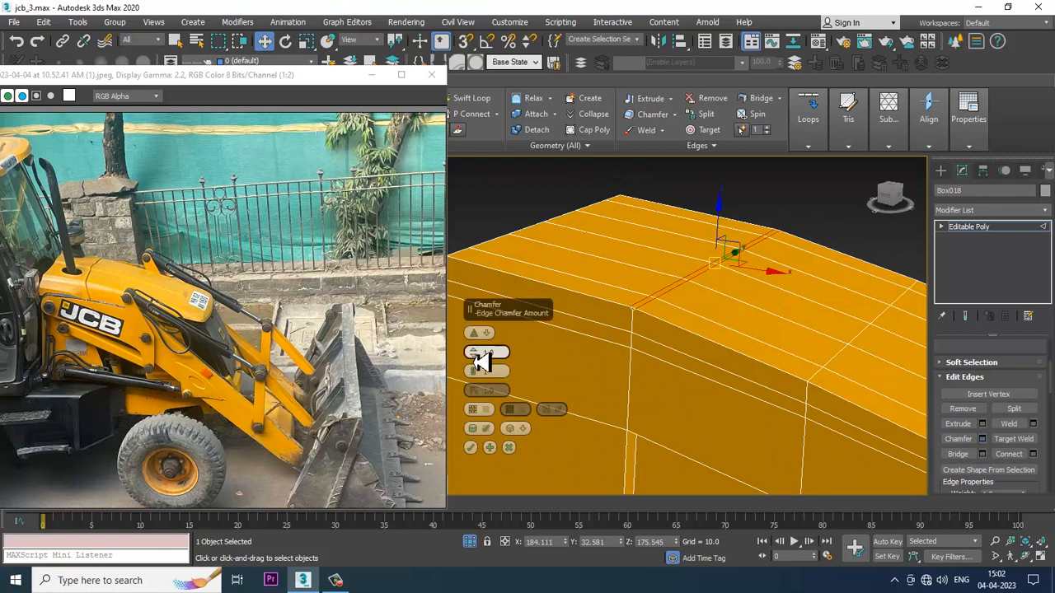
pyautogui.moveTo(473, 353); pyautogui.dragTo(471, 325)
pyautogui.moveTo(475, 376)
pyautogui.mouseDown()
pyautogui.moveTo(473, 344)
pyautogui.moveTo(475, 365)
pyautogui.mouseUp()
pyautogui.click(510, 448)
# Step: Try smoothing the isolated hood with a TurboSmooth modifier
pyautogui.keyDown('alt'); pyautogui.moveTo(789, 217); pyautogui.dragTo(811, 318, button='middle'); pyautogui.keyUp('alt')
pyautogui.click(1004, 228)
pyautogui.click(993, 211)
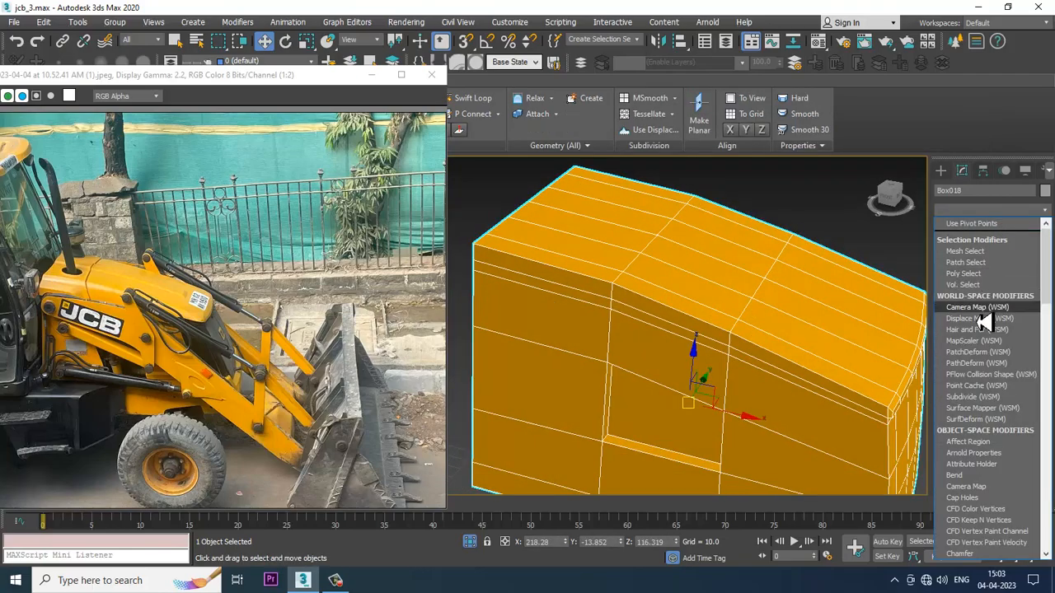
pyautogui.write('tu')
pyautogui.click(977, 317)
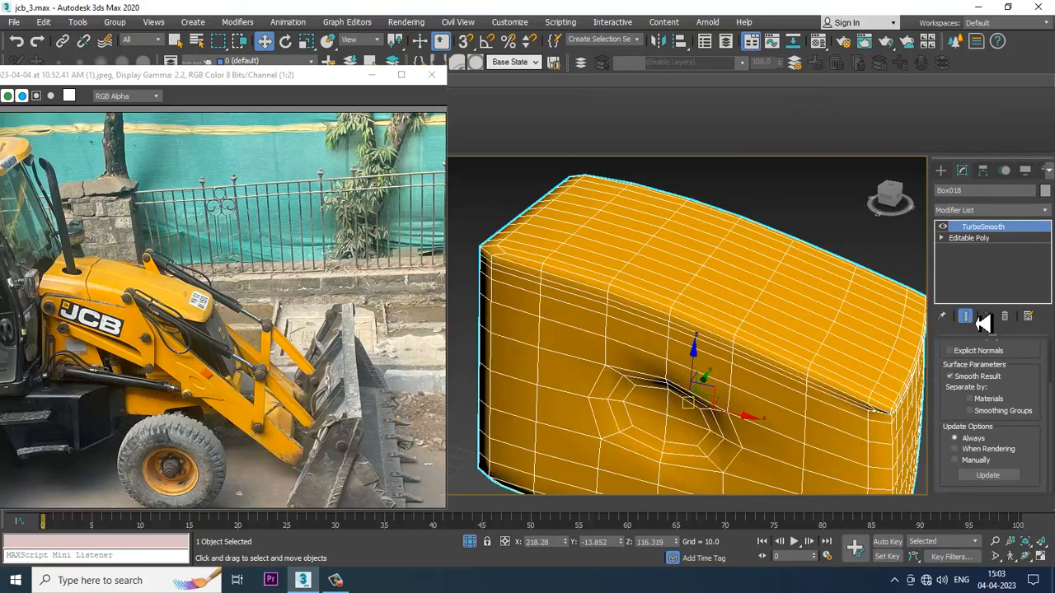
pyautogui.keyDown('alt'); pyautogui.moveTo(764, 373); pyautogui.dragTo(604, 237, button='middle'); pyautogui.keyUp('alt')
pyautogui.hotkey('ctrl', 'z')
# Step: Connect the lengthwise edges of the hood's cab-side section with one segment
pyautogui.press('2')
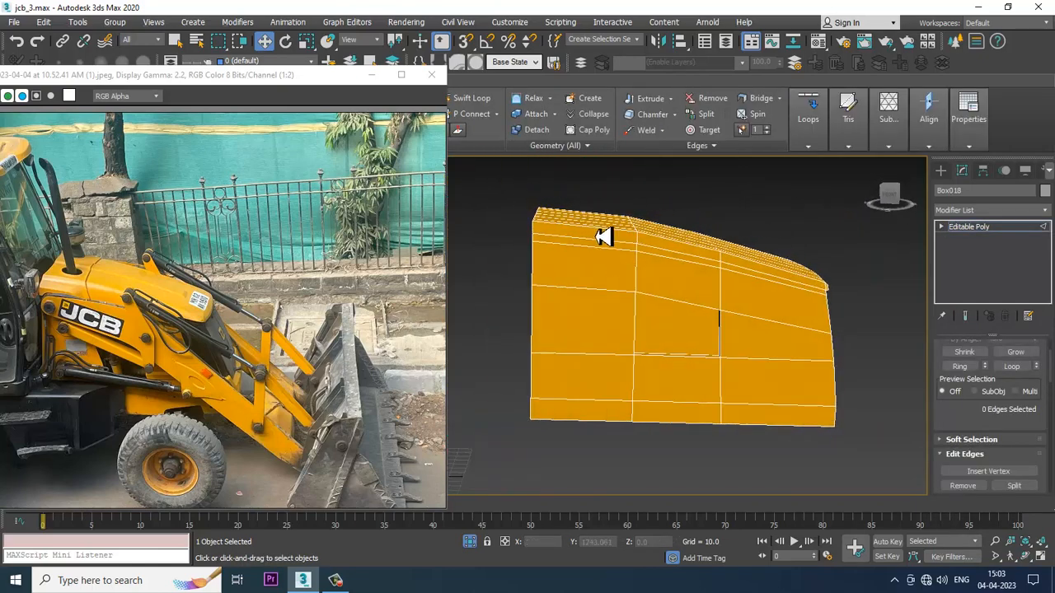
pyautogui.moveTo(592, 437); pyautogui.dragTo(592, 451)
pyautogui.scroll(-3, 1008, 431)
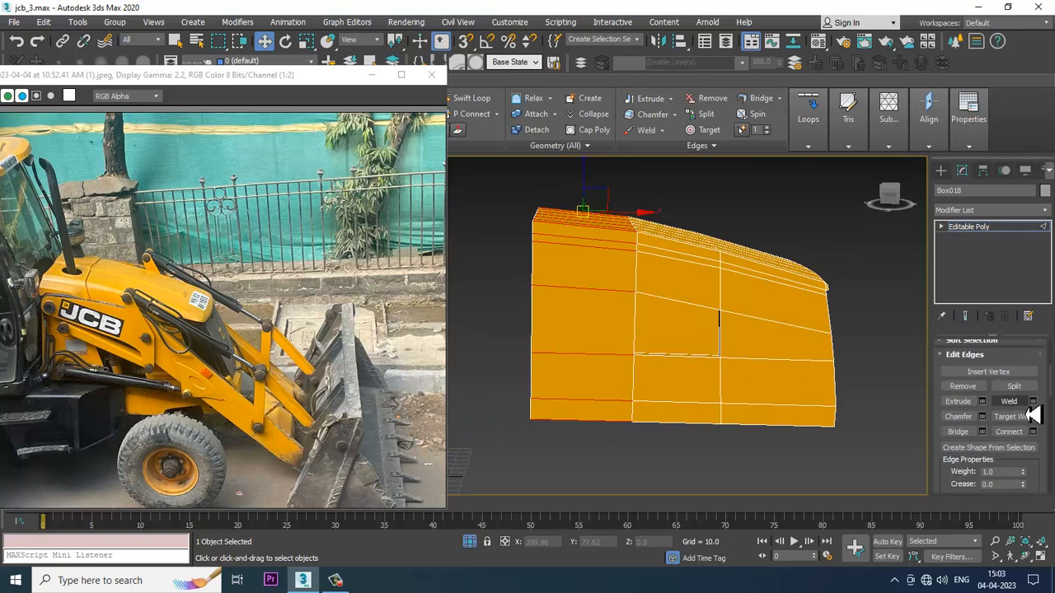
pyautogui.click(1033, 432)
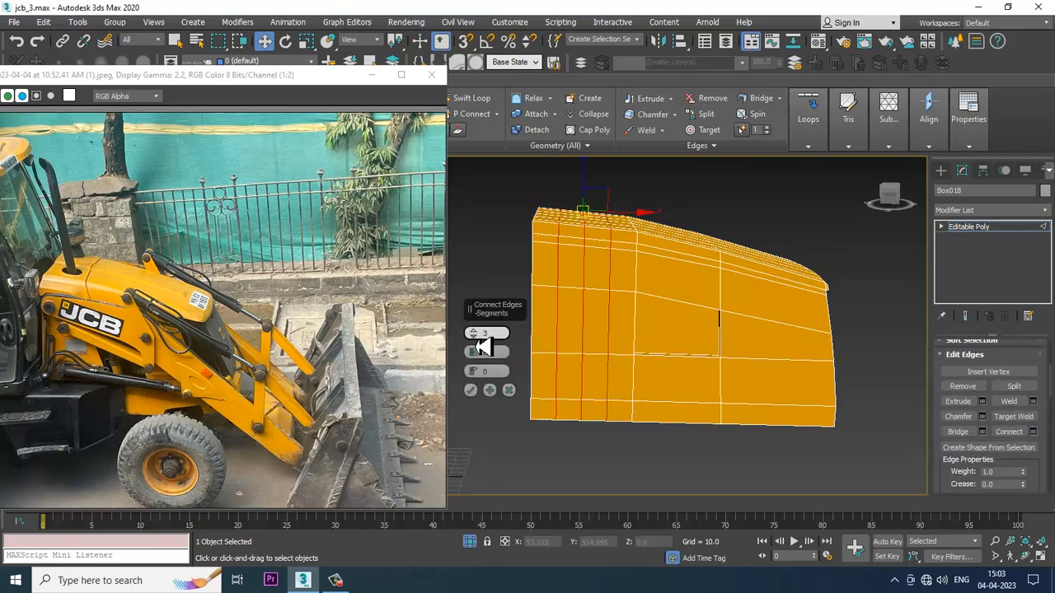
pyautogui.click(471, 391)
# Step: Connect the lengthwise edges of the hood's middle section with one segment
pyautogui.moveTo(746, 350); pyautogui.dragTo(682, 357, button='middle')
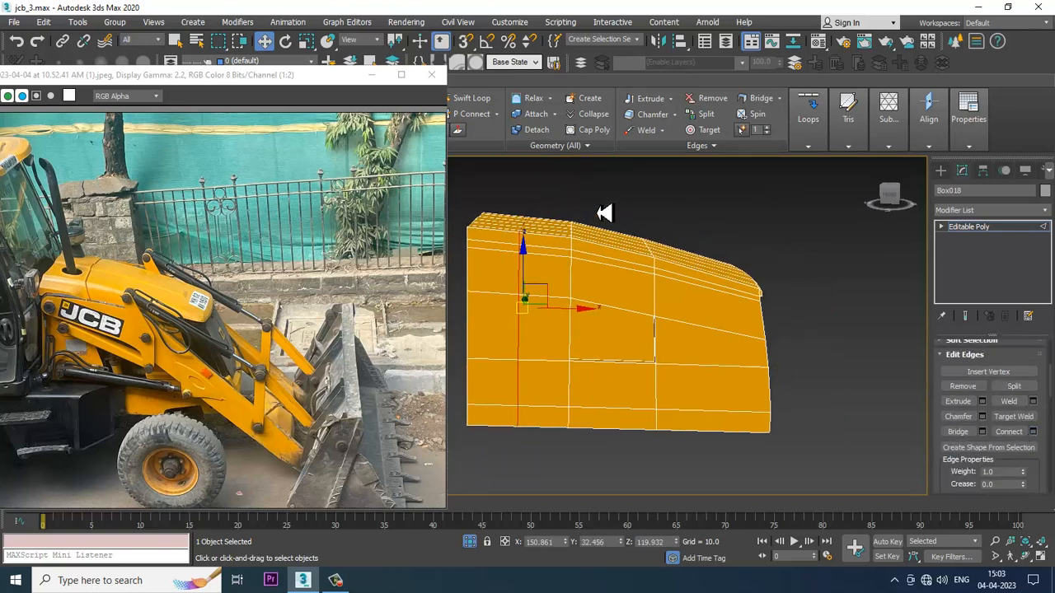
pyautogui.moveTo(610, 480); pyautogui.dragTo(608, 478)
pyautogui.hotkey('ctrl', 'shift', 'e')
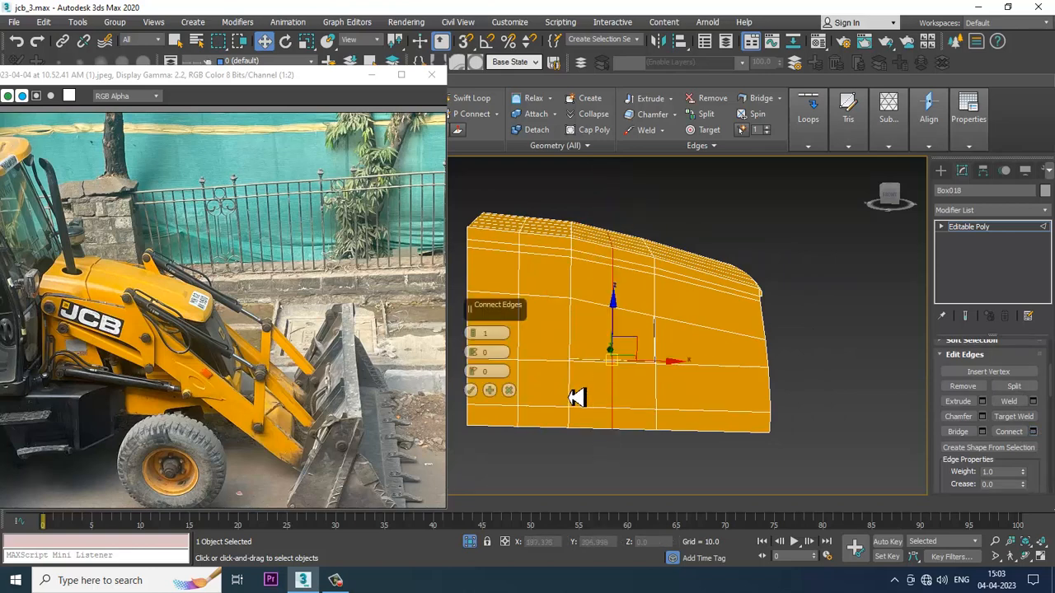
pyautogui.click(471, 390)
# Step: Connect the lengthwise edges of the hood's front section with one segment
pyautogui.moveTo(714, 463); pyautogui.dragTo(715, 462)
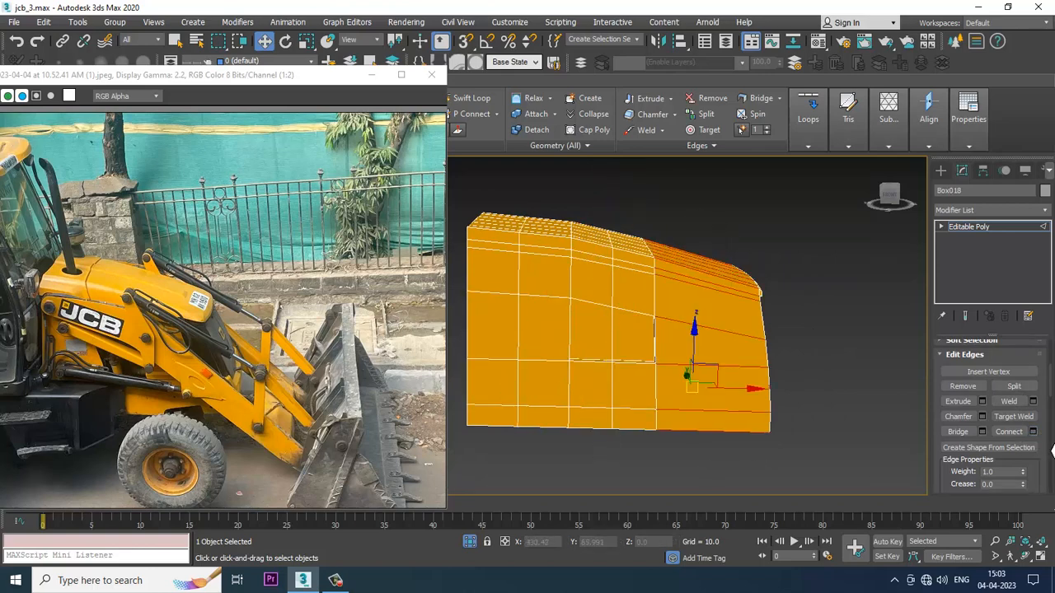
pyautogui.click(1033, 432)
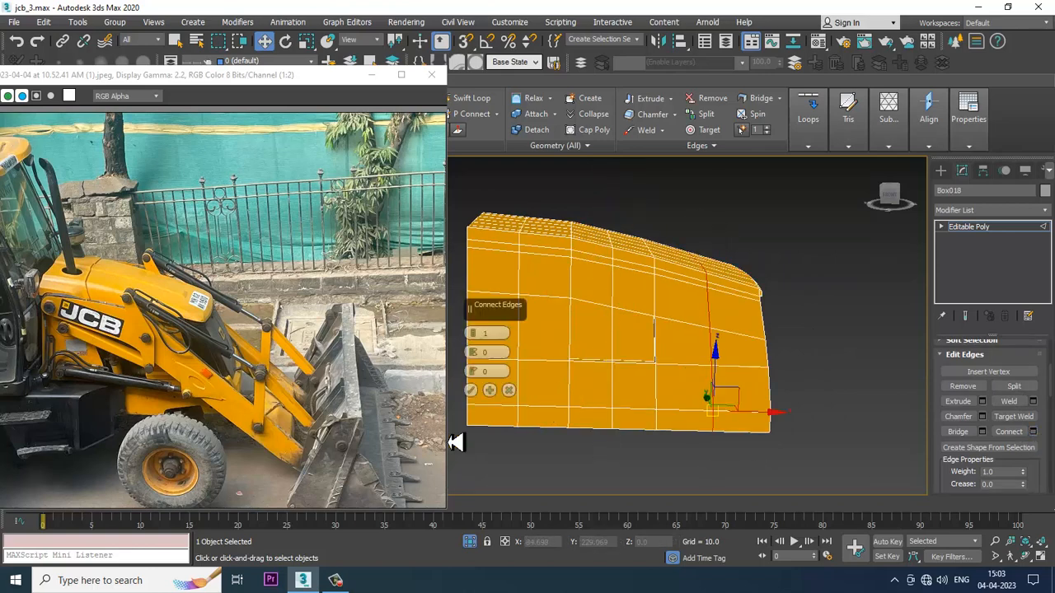
pyautogui.click(470, 390)
# Step: End the hood's isolation to bring back the rest of the backhoe loader
pyautogui.keyDown('alt'); pyautogui.moveTo(791, 341); pyautogui.dragTo(786, 318, button='middle'); pyautogui.keyUp('alt')
pyautogui.rightClick(796, 238)
pyautogui.click(841, 140)
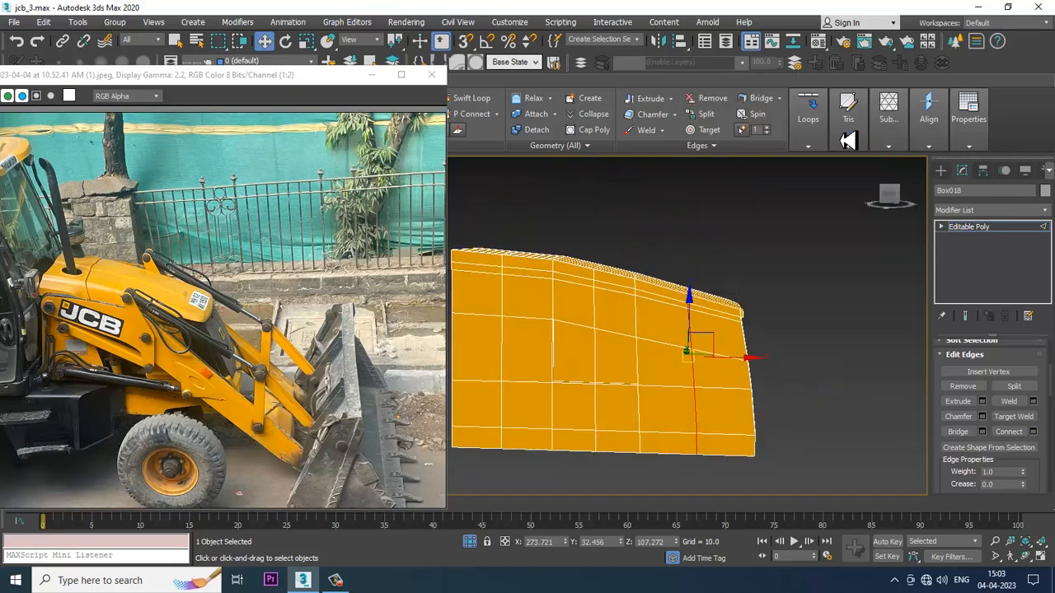
pyautogui.keyDown('alt'); pyautogui.moveTo(758, 245); pyautogui.dragTo(770, 322, button='middle'); pyautogui.keyUp('alt')
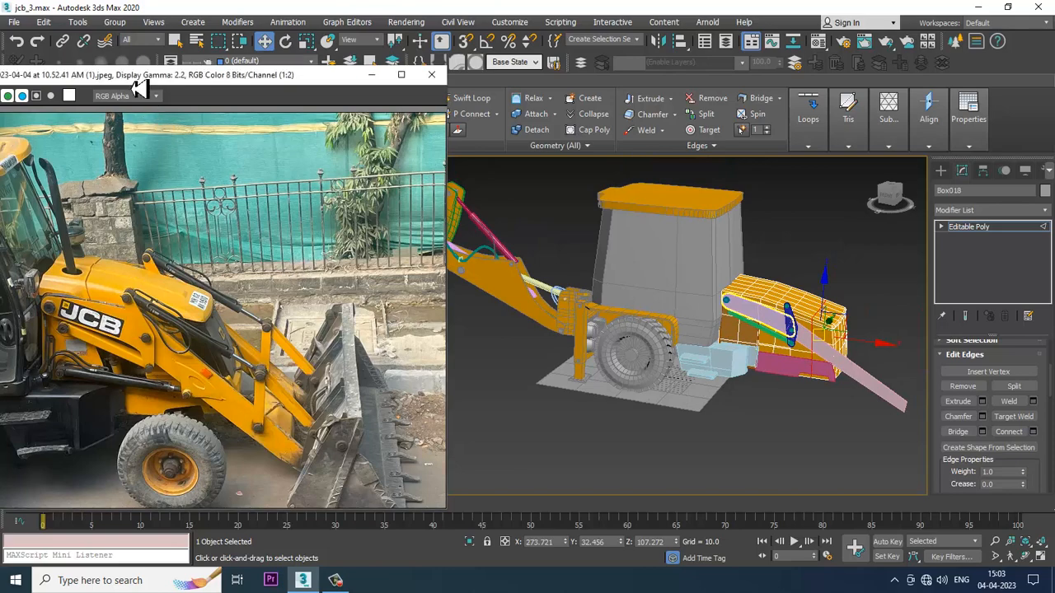
# Step: Compare the front loader and hood in the close-up reference photo with the modelled backhoe loader
pyautogui.moveTo(137, 82); pyautogui.dragTo(389, 79)
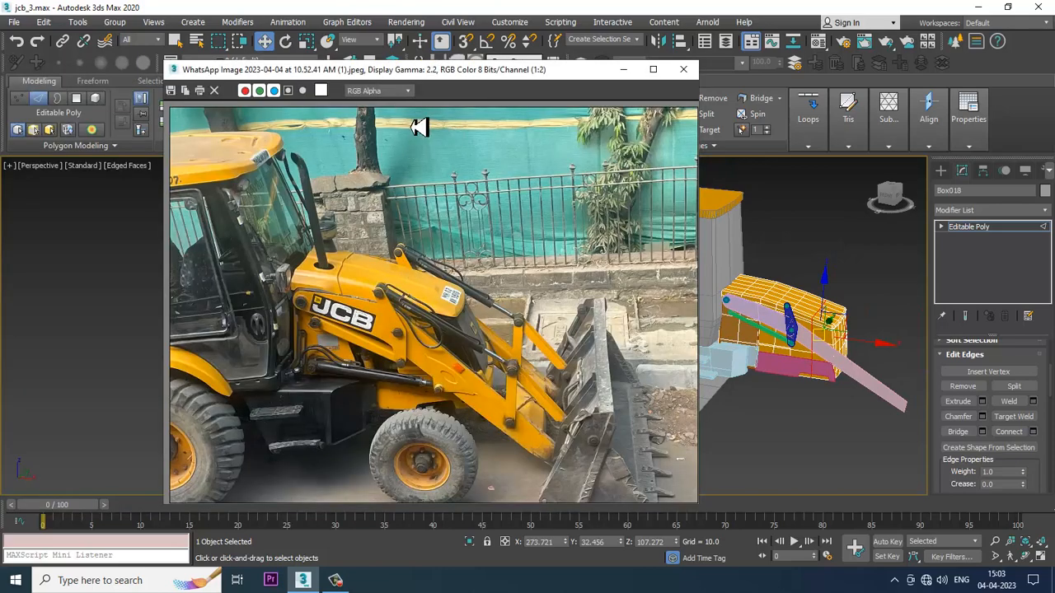
pyautogui.moveTo(505, 74); pyautogui.dragTo(270, 80)
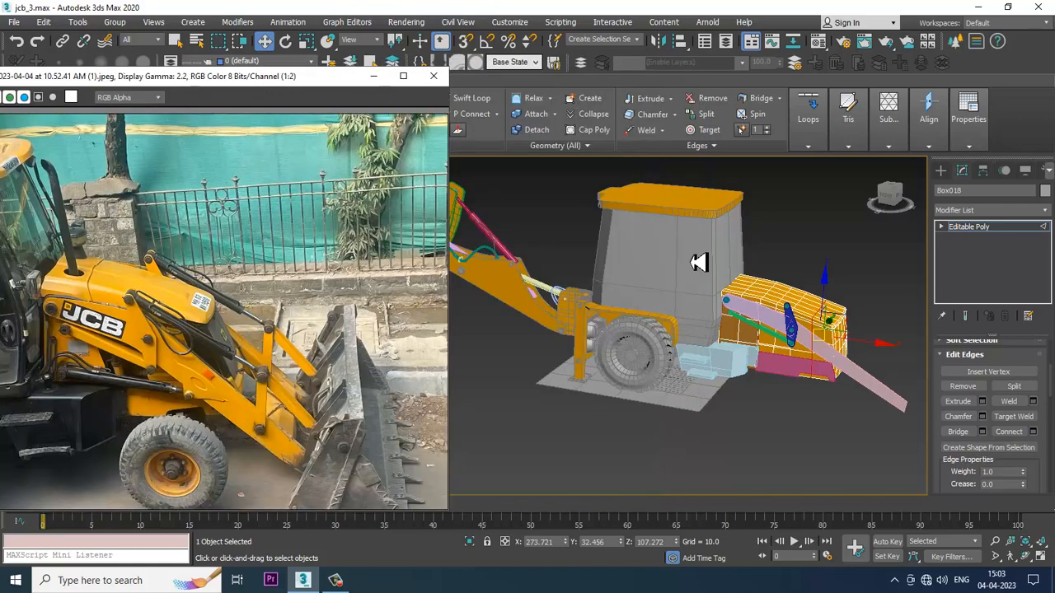
pyautogui.keyDown('alt'); pyautogui.moveTo(727, 280); pyautogui.dragTo(794, 268, button='middle'); pyautogui.keyUp('alt')
pyautogui.scroll(2, 695, 304)
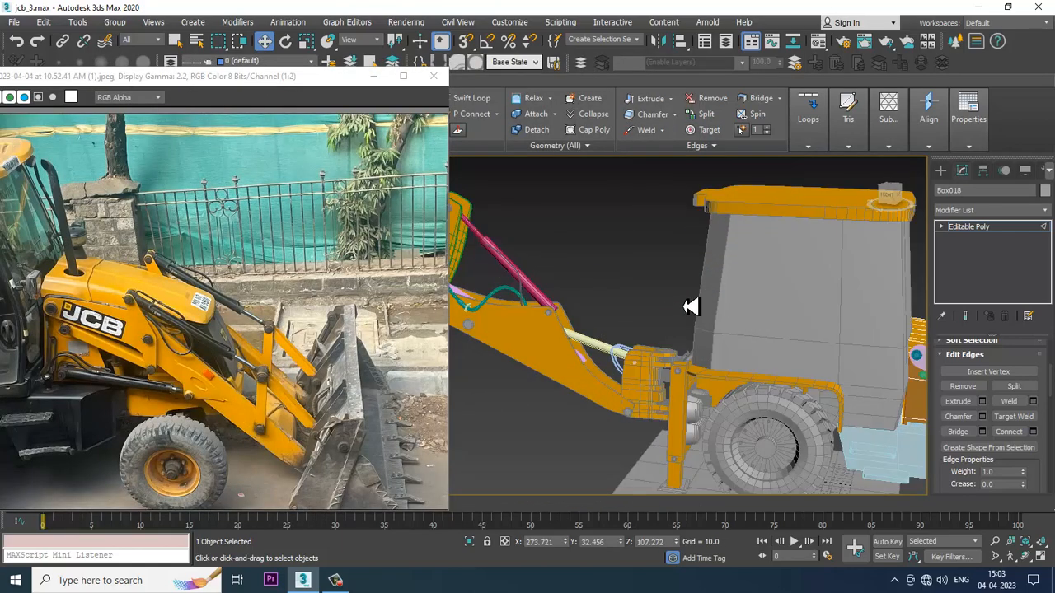
pyautogui.scroll(-1, 733, 347)
pyautogui.moveTo(791, 362); pyautogui.dragTo(773, 338, button='middle')
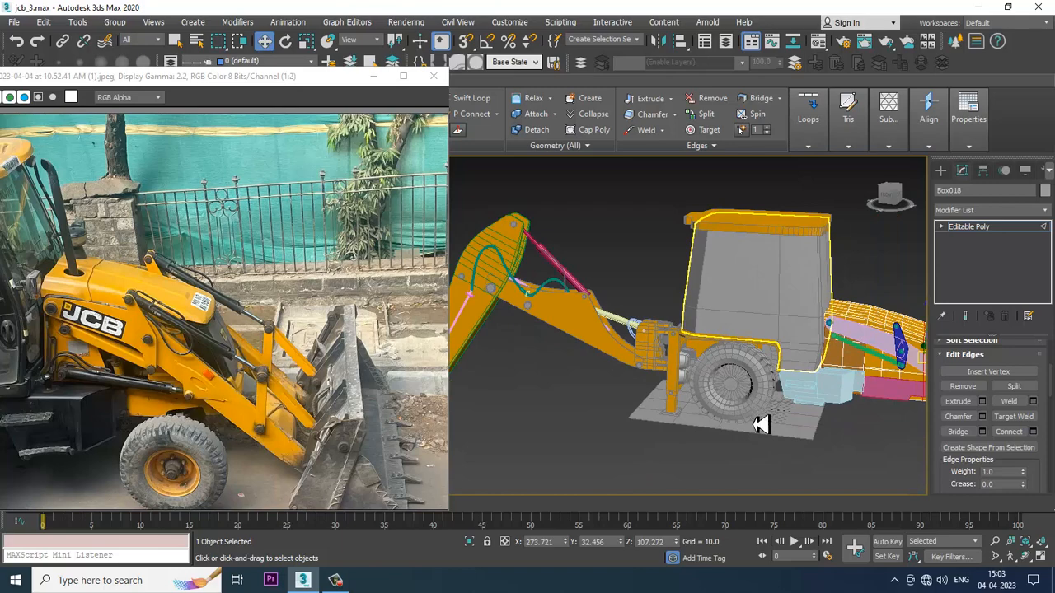
# Step: View the reference photo "WhatsApp Image 2023-03-25 at 8.08.31 PM.jpeg" beside the model and compare the machine's hood and loader arm
pyautogui.click(17, 23)
pyautogui.click(74, 106)
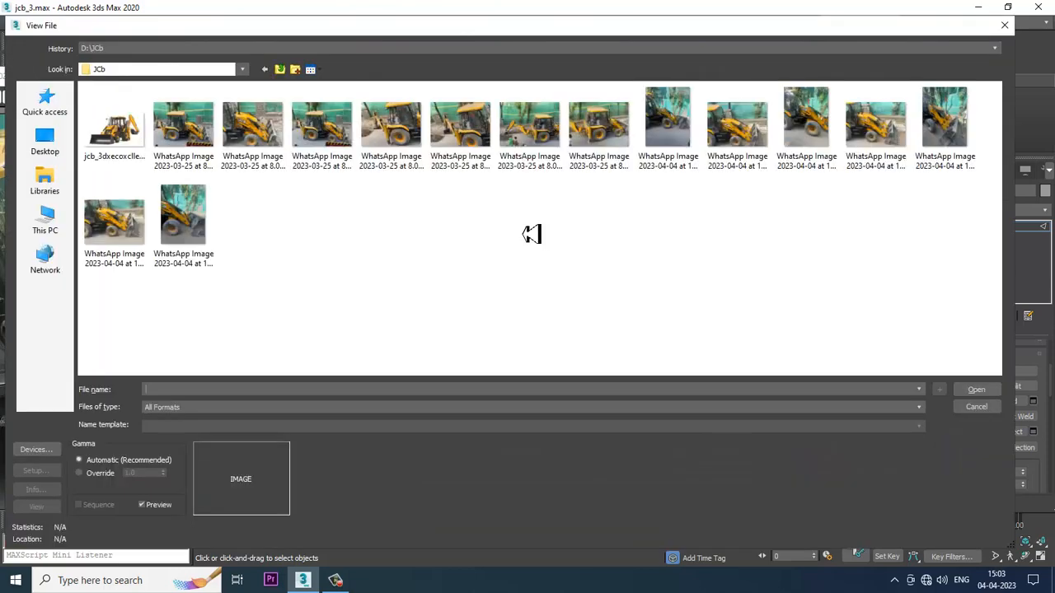
pyautogui.doubleClick(194, 134)
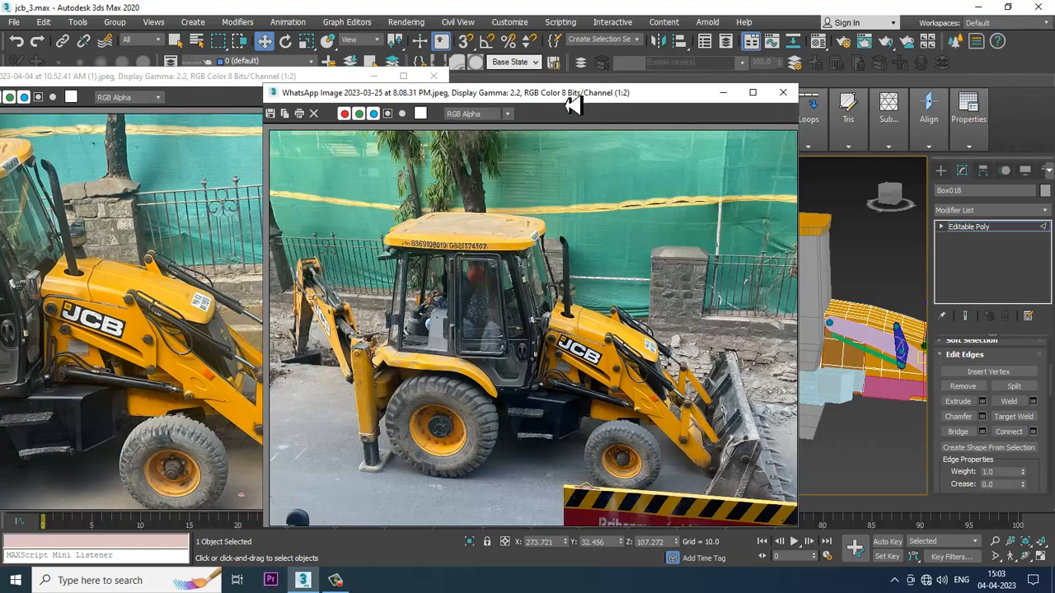
pyautogui.moveTo(495, 92); pyautogui.dragTo(129, 14)
pyautogui.scroll(-3, 766, 320)
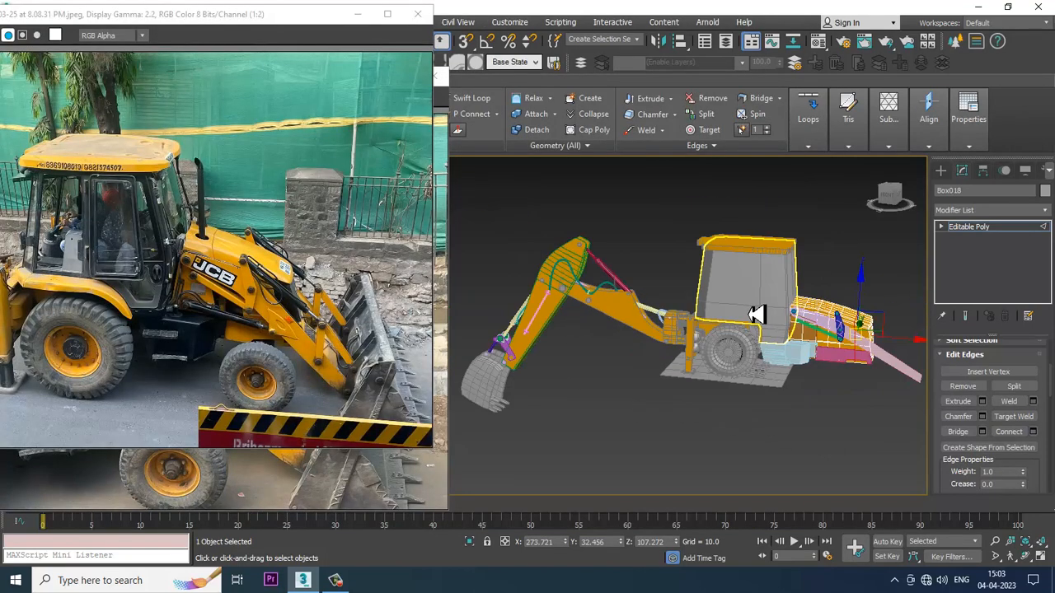
pyautogui.moveTo(841, 332)
pyautogui.keyDown('alt'); pyautogui.mouseDown(button='middle')
pyautogui.moveTo(846, 322)
pyautogui.moveTo(841, 330)
pyautogui.mouseUp(button='middle'); pyautogui.keyUp('alt')
pyautogui.scroll(8, 841, 328)
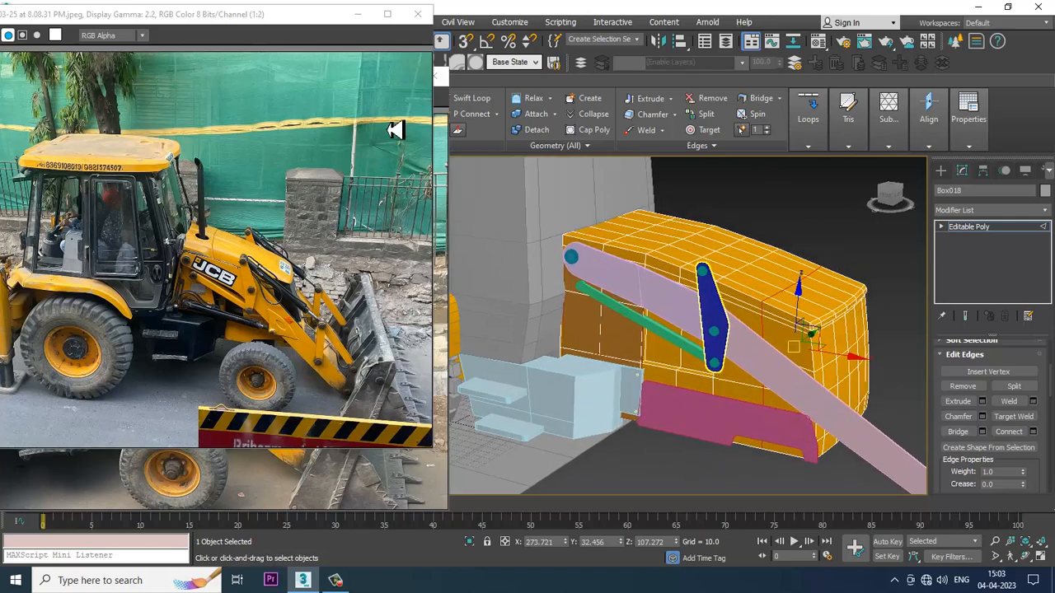
# Step: Minimize the full side-view photo, check the hood and loader arm against the close-up photo, and minimize that photo too
pyautogui.click(357, 15)
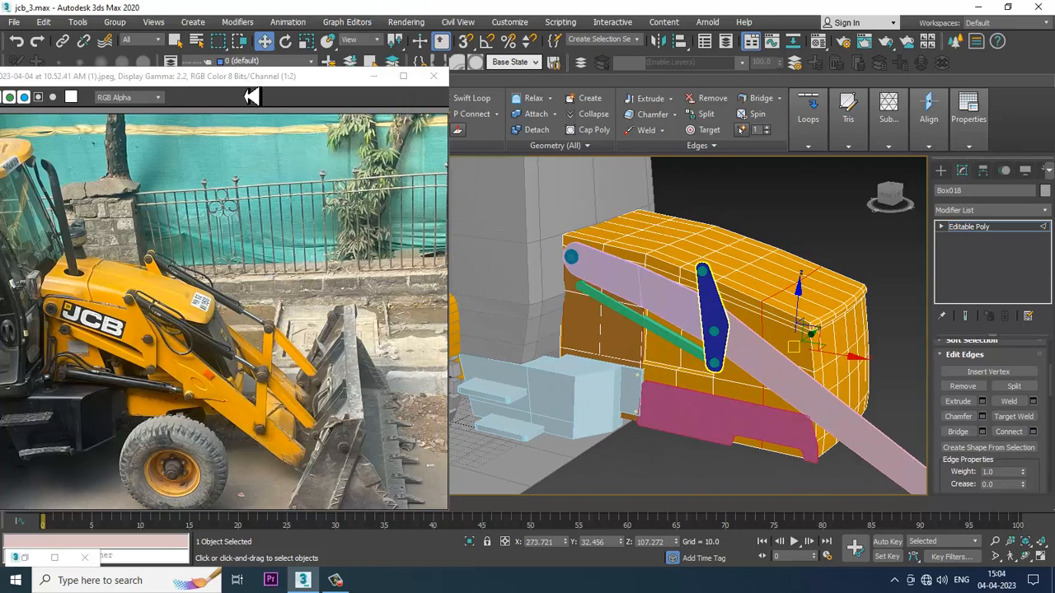
pyautogui.moveTo(268, 82); pyautogui.dragTo(257, 16)
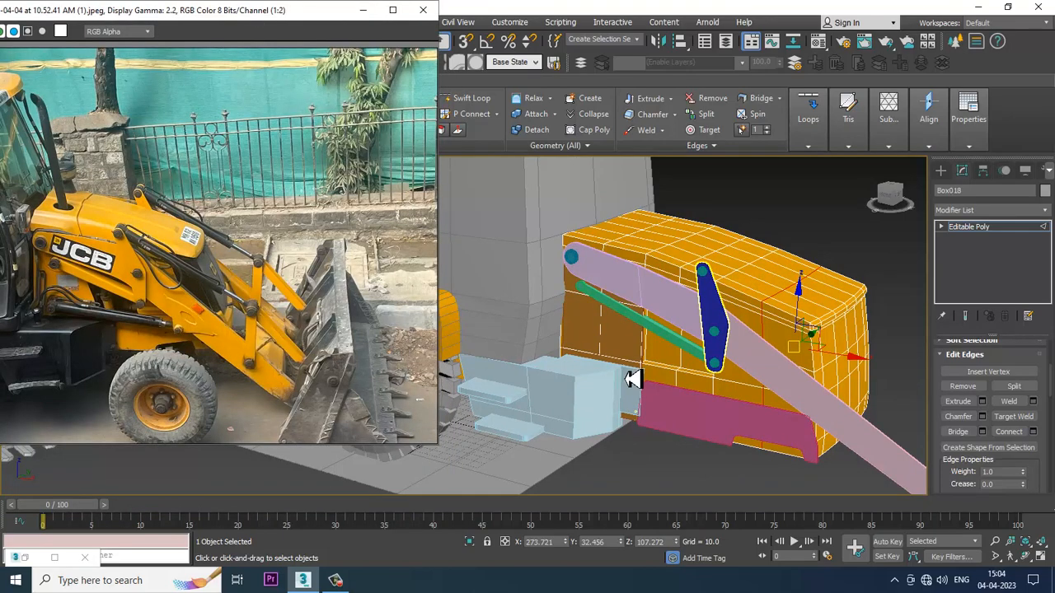
pyautogui.keyDown('alt'); pyautogui.moveTo(842, 412); pyautogui.dragTo(794, 348, button='middle'); pyautogui.keyUp('alt')
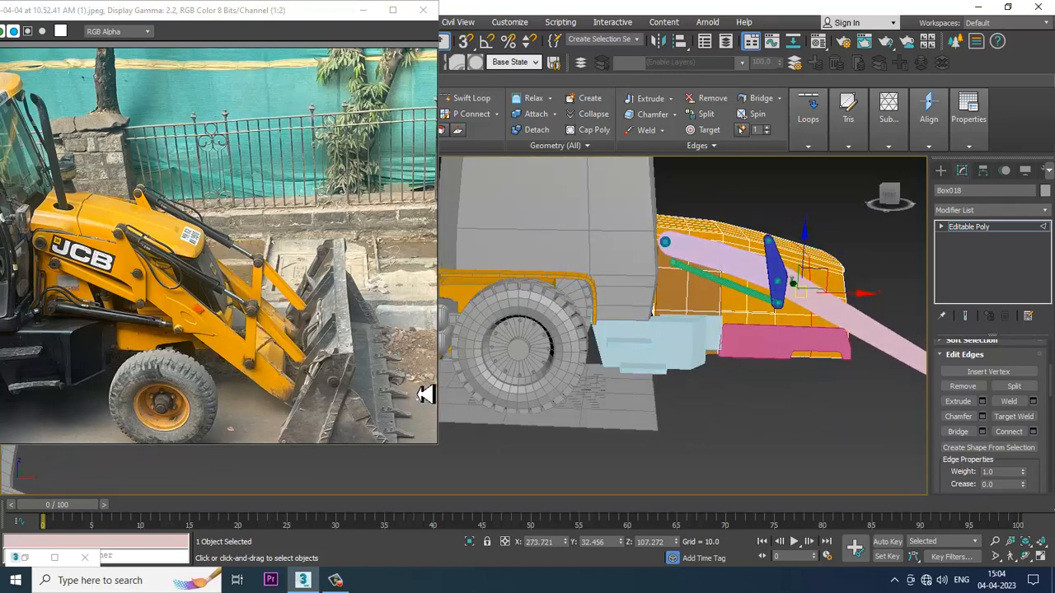
pyautogui.keyDown('alt'); pyautogui.moveTo(768, 417); pyautogui.dragTo(659, 414, button='middle'); pyautogui.keyUp('alt')
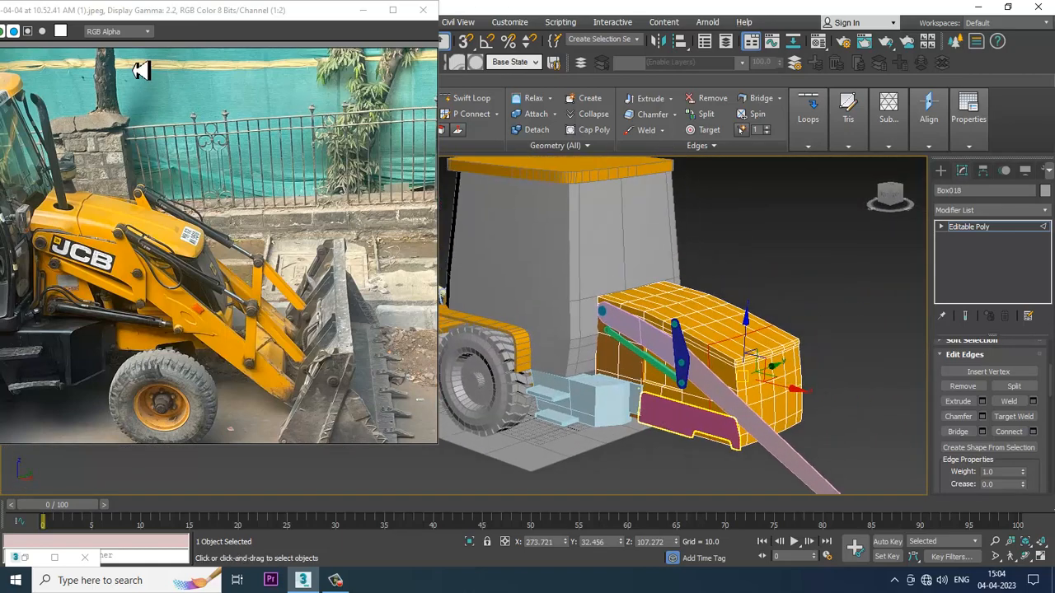
pyautogui.click(362, 10)
pyautogui.keyDown('alt'); pyautogui.moveTo(610, 357); pyautogui.dragTo(741, 293, button='middle'); pyautogui.keyUp('alt')
pyautogui.scroll(-3, 661, 354)
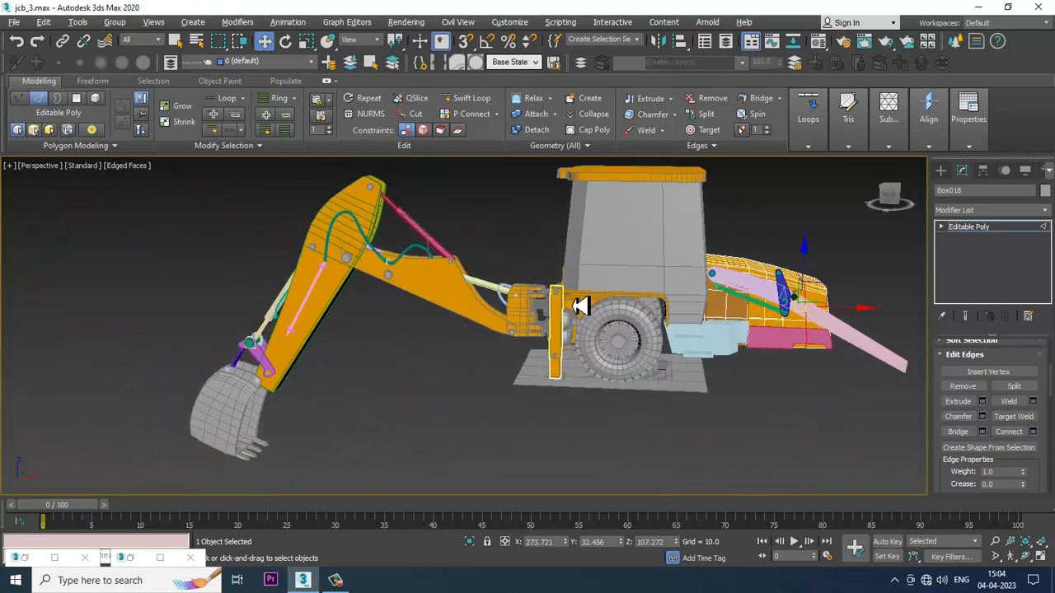